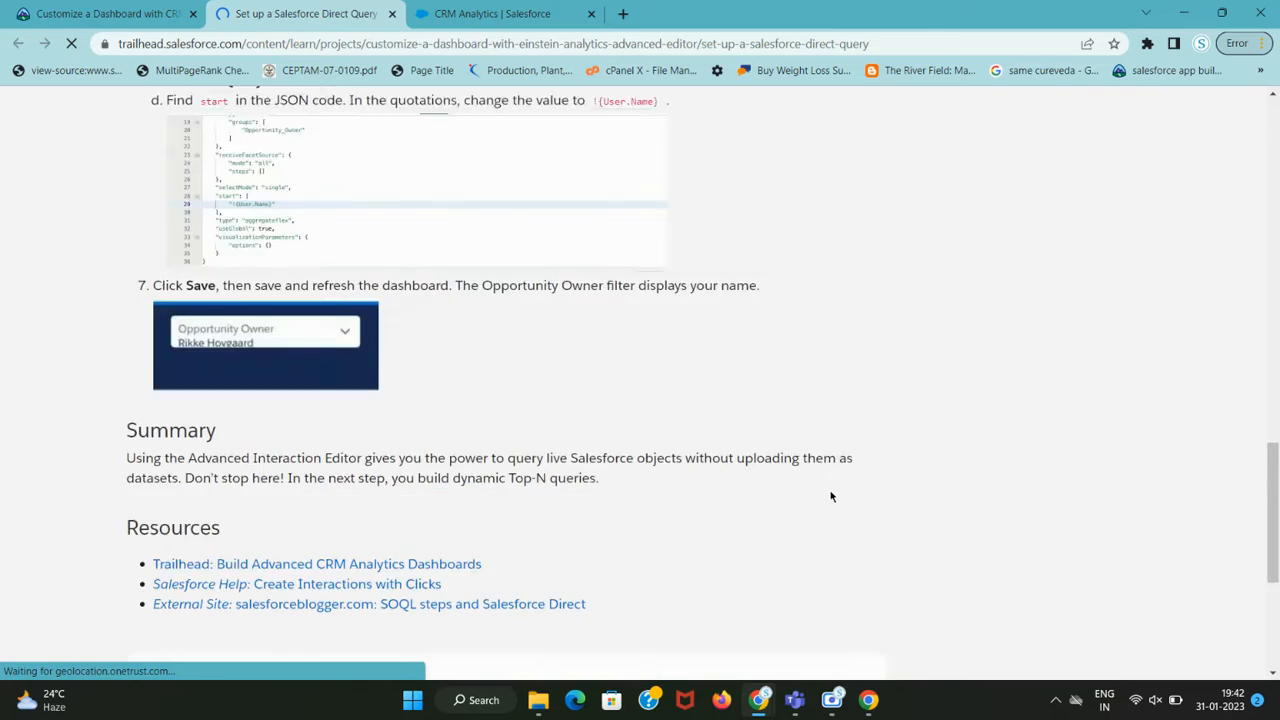
Launch the hands-on org from the Verify Step and copy the 'Create Query' instruction text.
{"action": "left_click", "coordinate": [805, 520]}
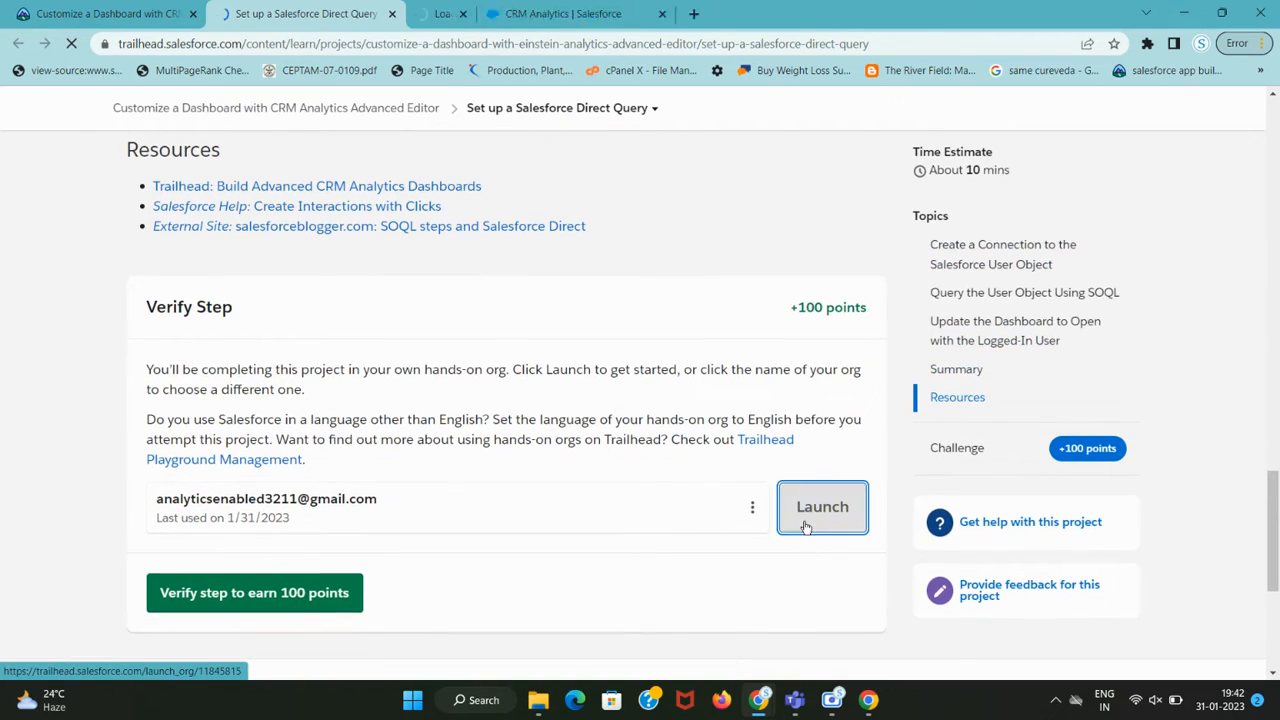
{"action": "scroll", "coordinate": [798, 530], "scroll_direction": "up", "scroll_amount": 15}
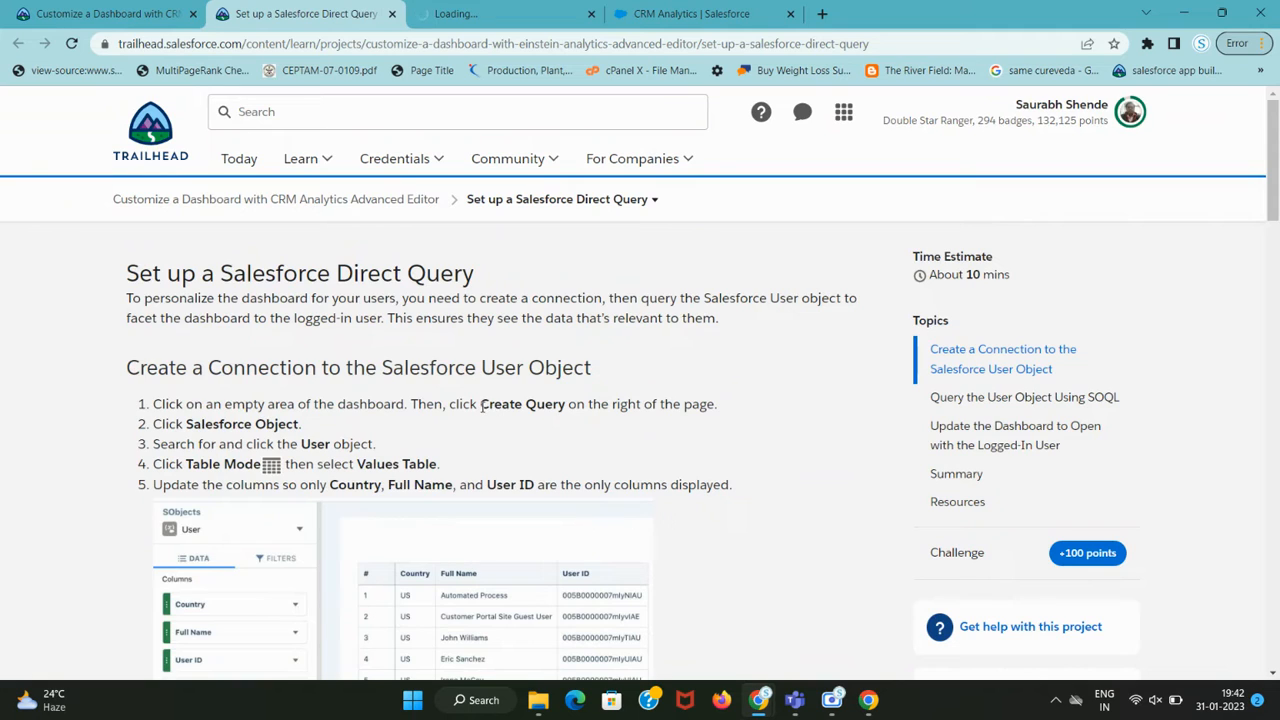
{"action": "left_click_drag", "start_coordinate": [481, 404], "coordinate": [563, 404]}
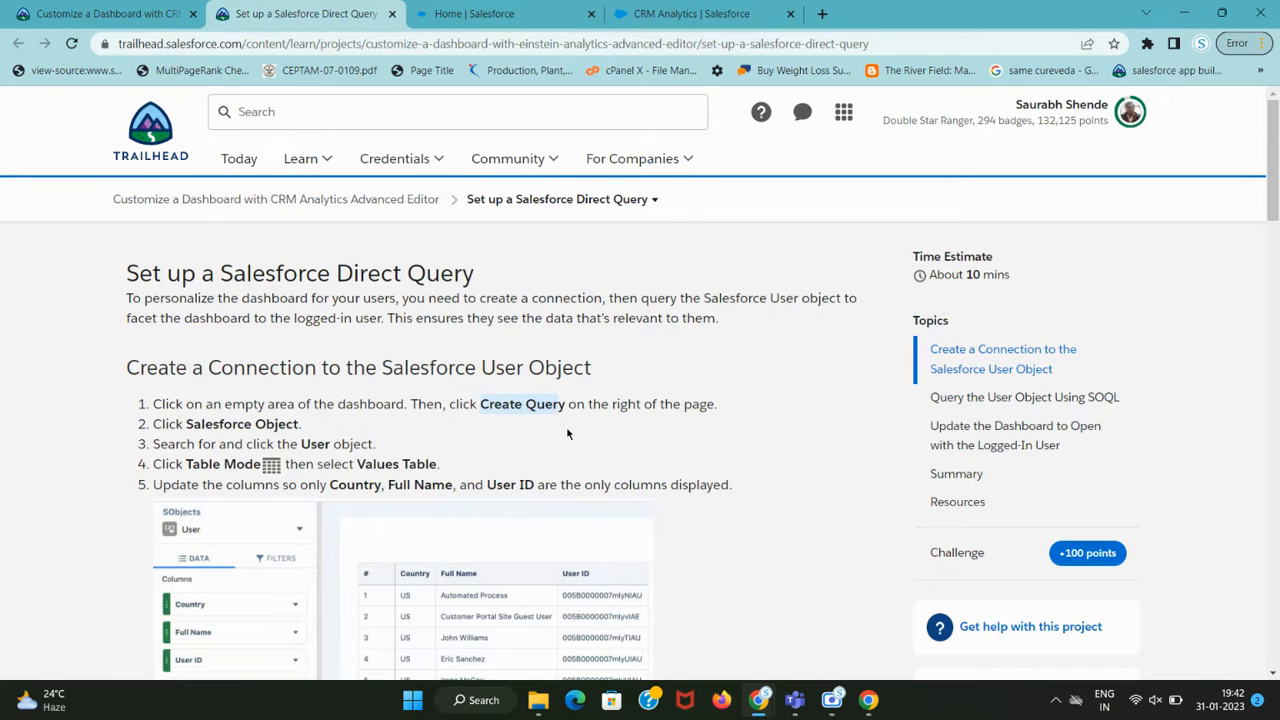
{"action": "left_click_drag", "start_coordinate": [794, 9], "coordinate": [658, 14]}
{"action": "scroll", "coordinate": [652, 362], "scroll_direction": "down", "scroll_amount": 4}
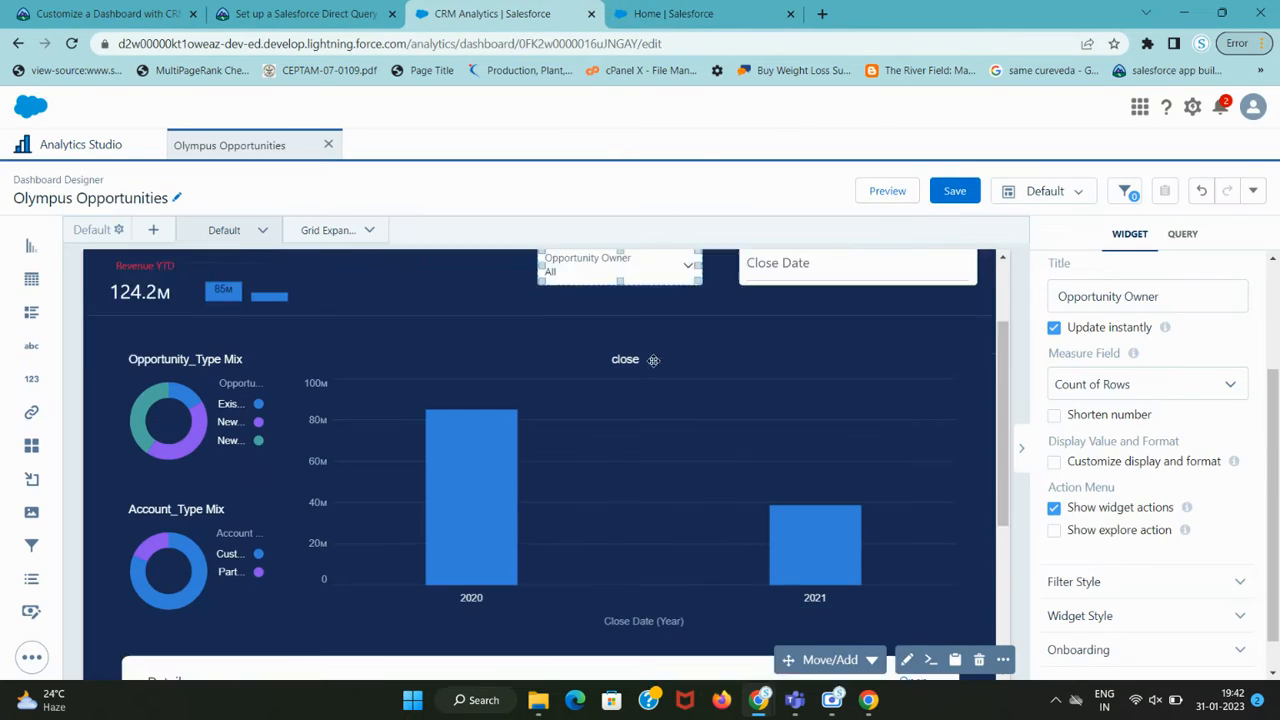
Search the dashboard editor for 'Create Query' with the browser find box, rechecking the tutorial.
{"action": "left_click", "coordinate": [305, 14]}
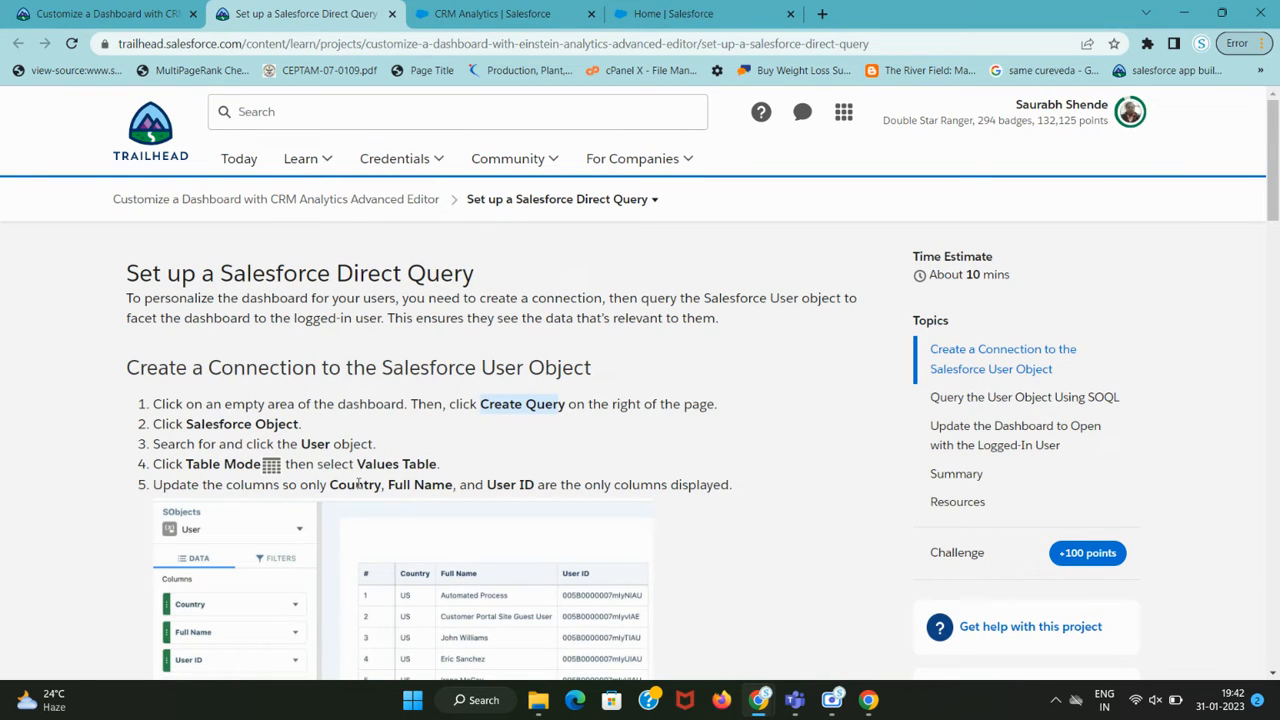
{"action": "left_click", "coordinate": [545, 6]}
{"action": "key", "text": "ctrl+f"}
{"action": "type", "text": "Create Query"}
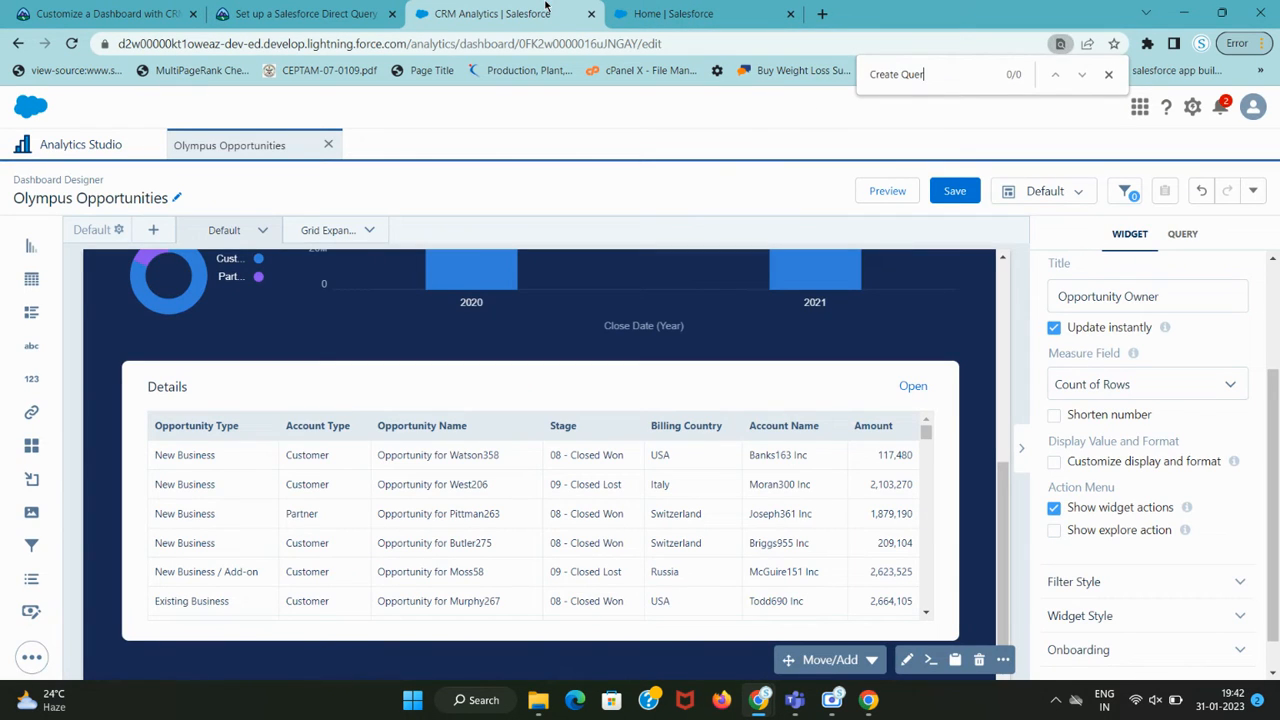
{"action": "key", "text": "BackSpace"}
{"action": "key", "text": "BackSpace"}
{"action": "key", "text": "BackSpace"}
{"action": "key", "text": "BackSpace"}
{"action": "key", "text": "BackSpace"}
{"action": "key", "text": "BackSpace"}
{"action": "key", "text": "BackSpace"}
{"action": "key", "text": "BackSpace"}
{"action": "key", "text": "BackSpace"}
{"action": "left_click", "coordinate": [305, 14]}
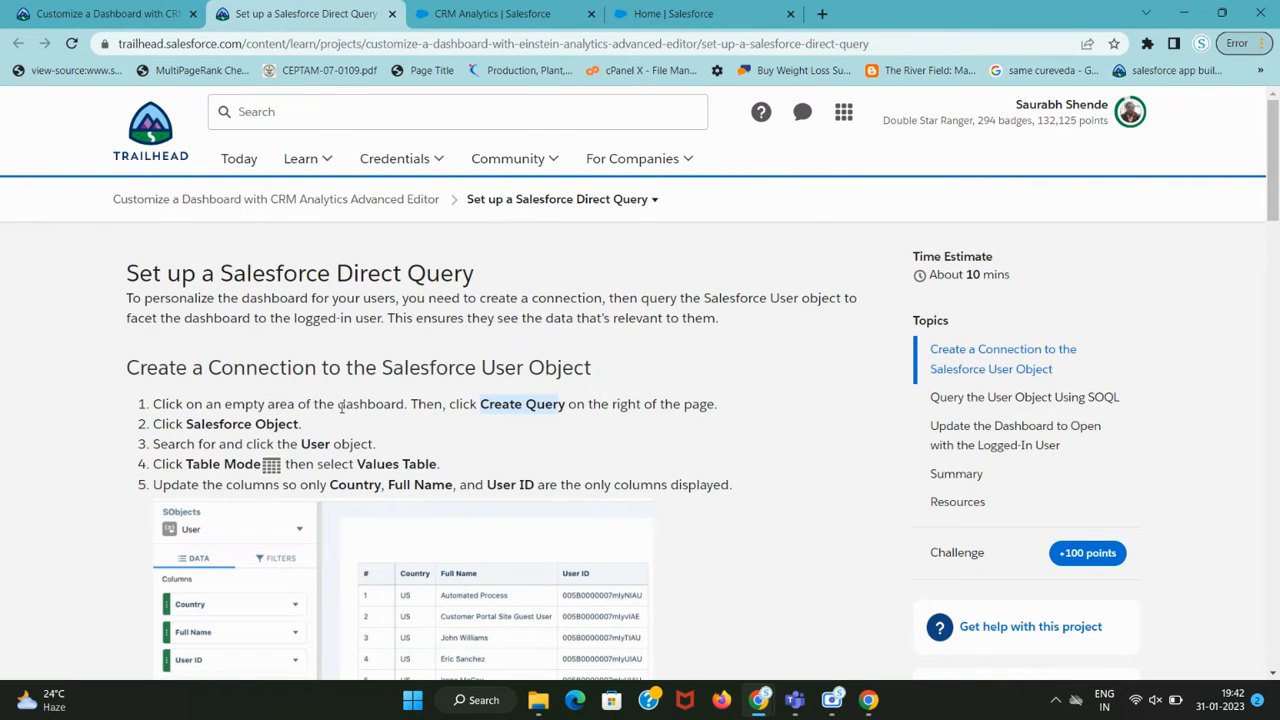
{"action": "scroll", "coordinate": [318, 443], "scroll_direction": "down", "scroll_amount": 3}
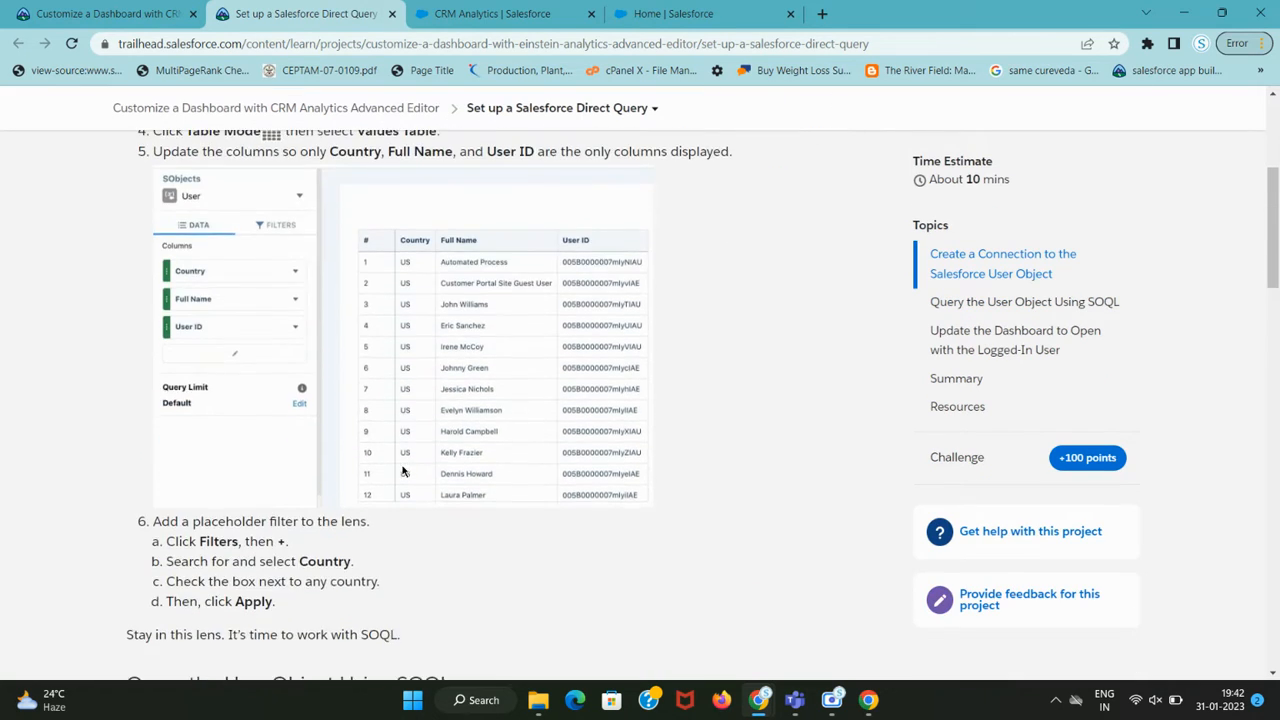
{"action": "scroll", "coordinate": [300, 380], "scroll_direction": "up", "scroll_amount": 2}
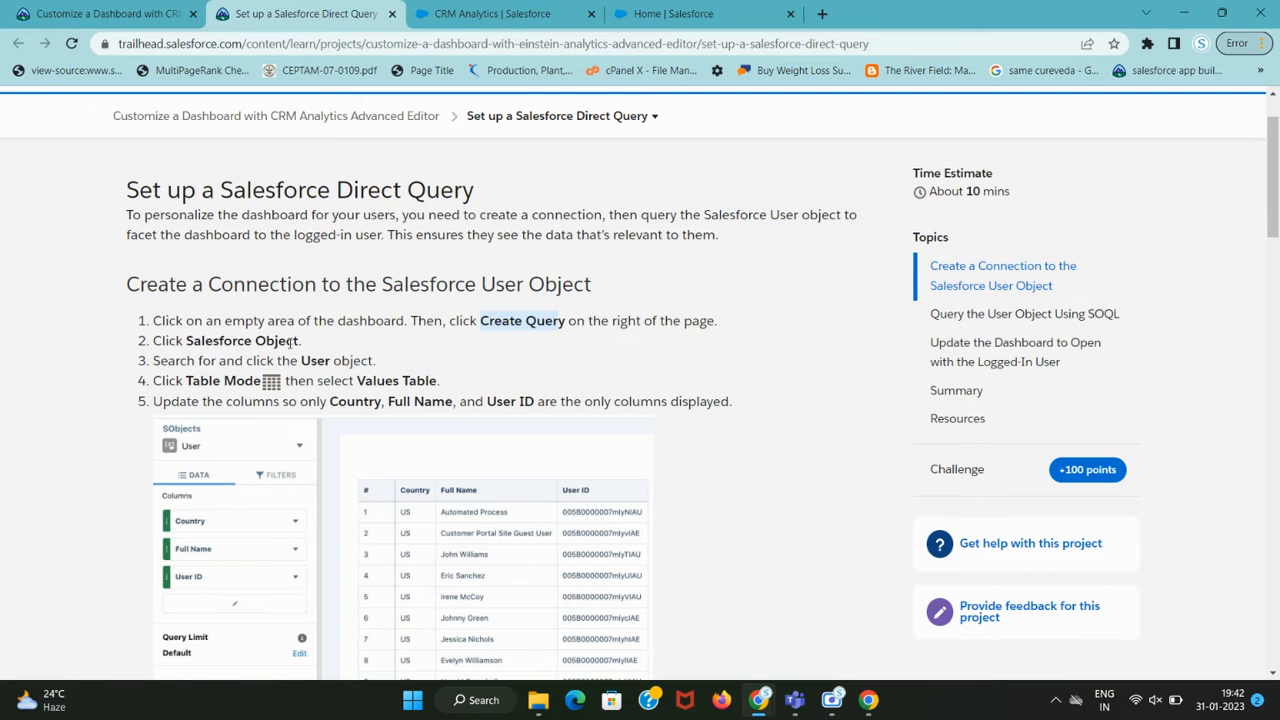
Deselect the filter container and Account_Type Mix chart so the dashboard's query list appears.
{"action": "left_click", "coordinate": [495, 13]}
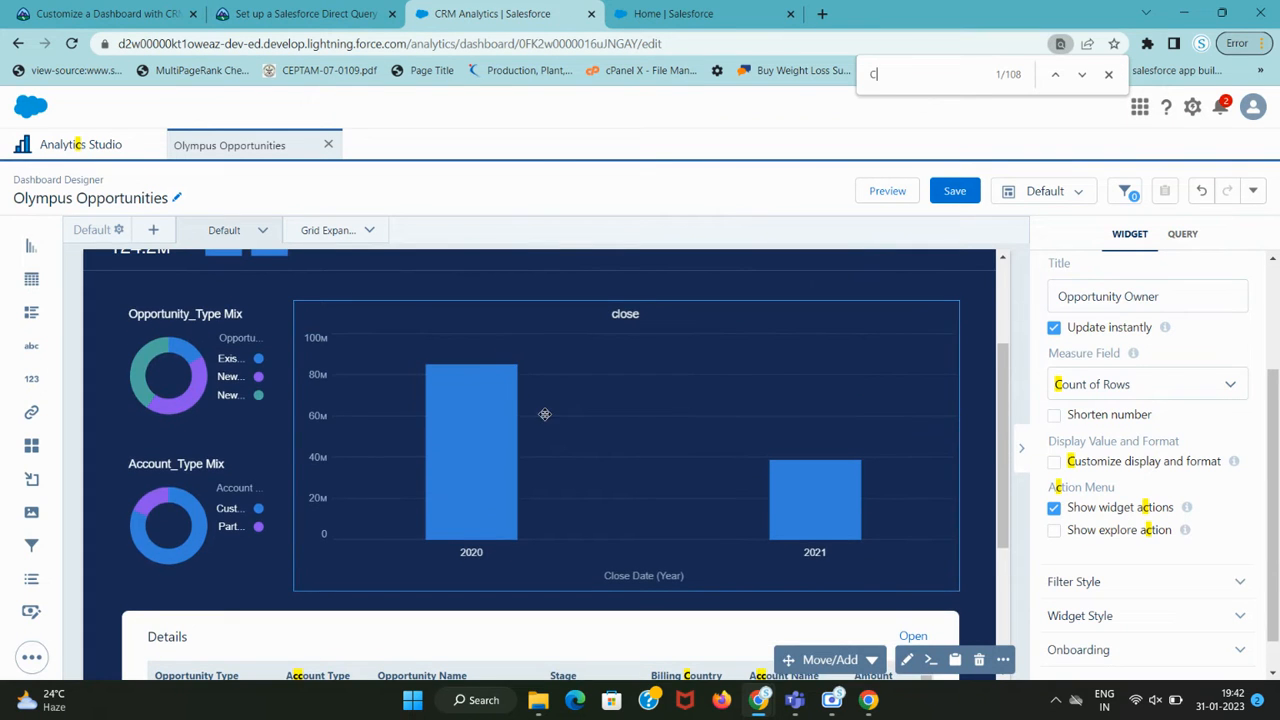
{"action": "scroll", "coordinate": [544, 414], "scroll_direction": "up", "scroll_amount": 2}
{"action": "left_click", "coordinate": [394, 413]}
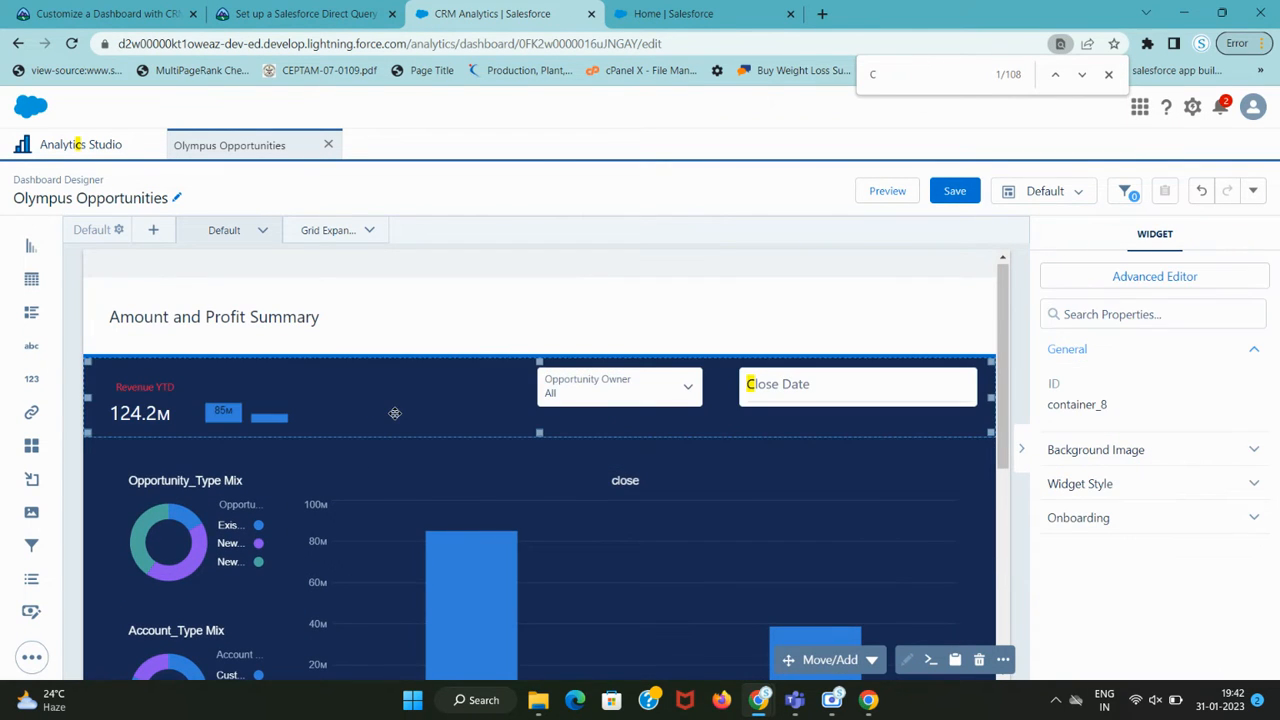
{"action": "scroll", "coordinate": [394, 413], "scroll_direction": "down", "scroll_amount": 3}
{"action": "left_click", "coordinate": [270, 423]}
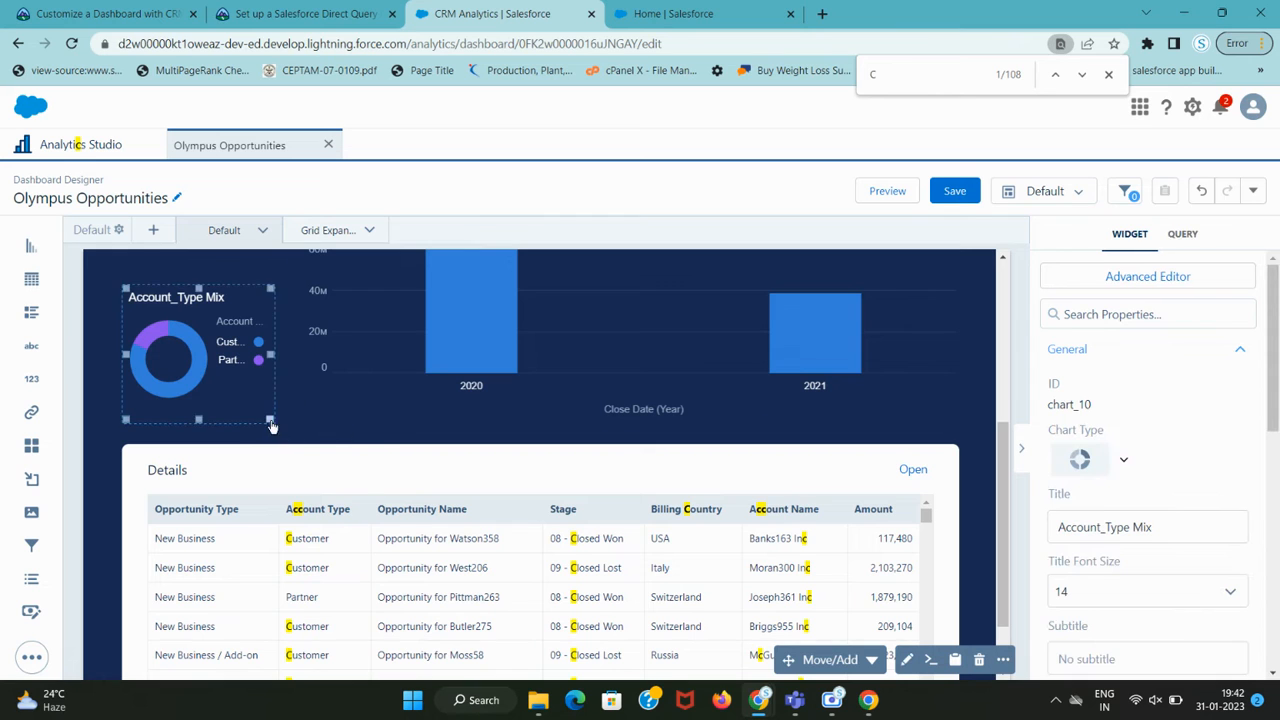
{"action": "scroll", "coordinate": [270, 425], "scroll_direction": "down", "scroll_amount": 1}
{"action": "left_click", "coordinate": [104, 668]}
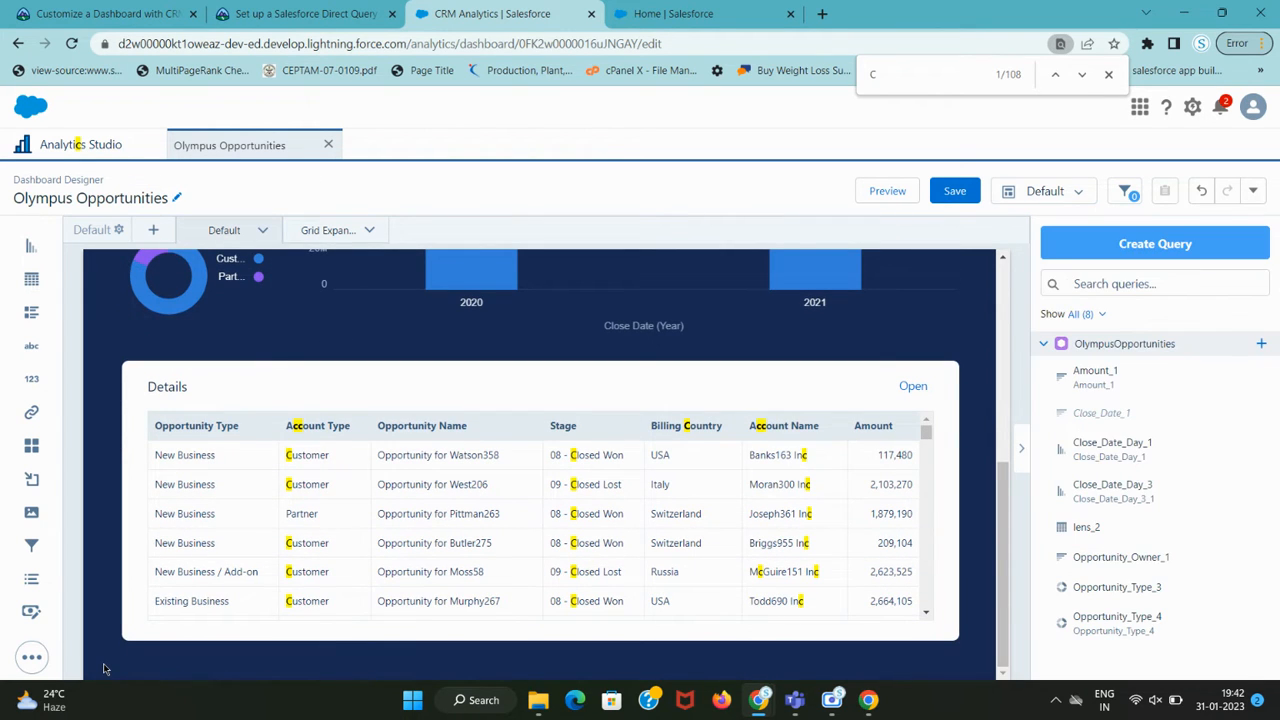
{"action": "key", "text": "ctrl+shift+Tab"}
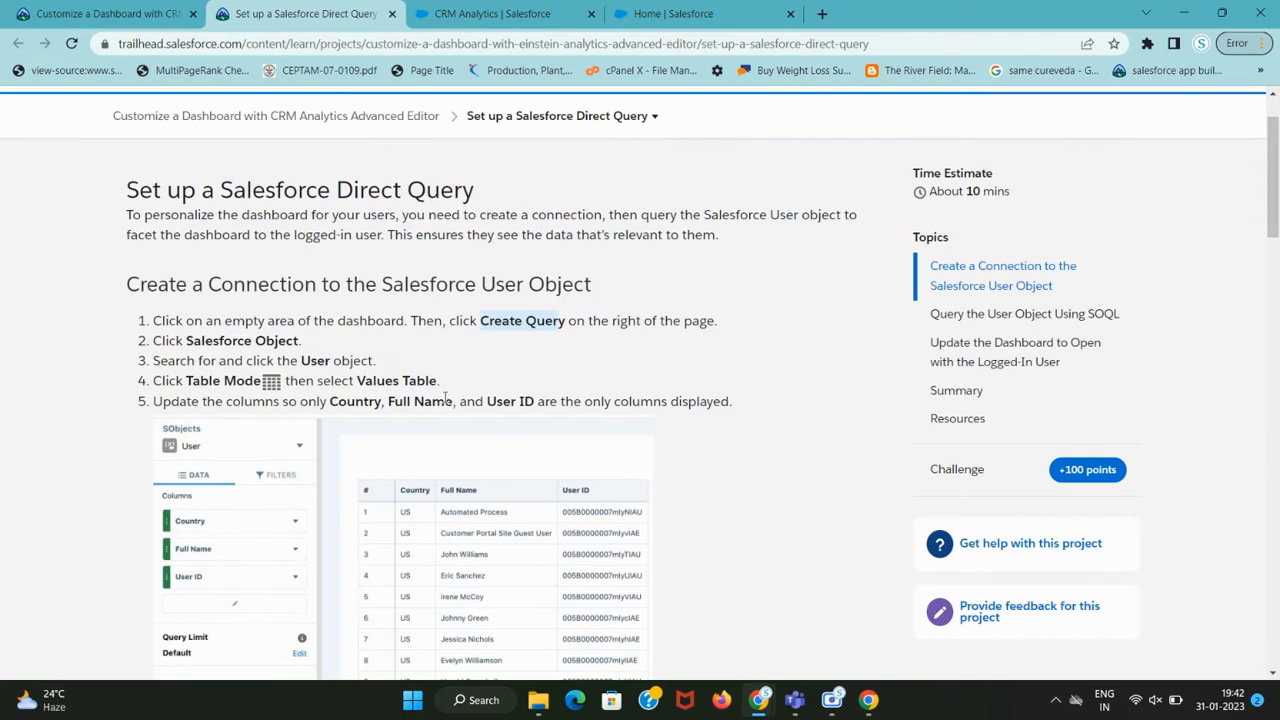
{"action": "key", "text": "ctrl+Tab"}
Start a new query and switch the data source chooser to Salesforce Objects.
{"action": "left_click", "coordinate": [1206, 249]}
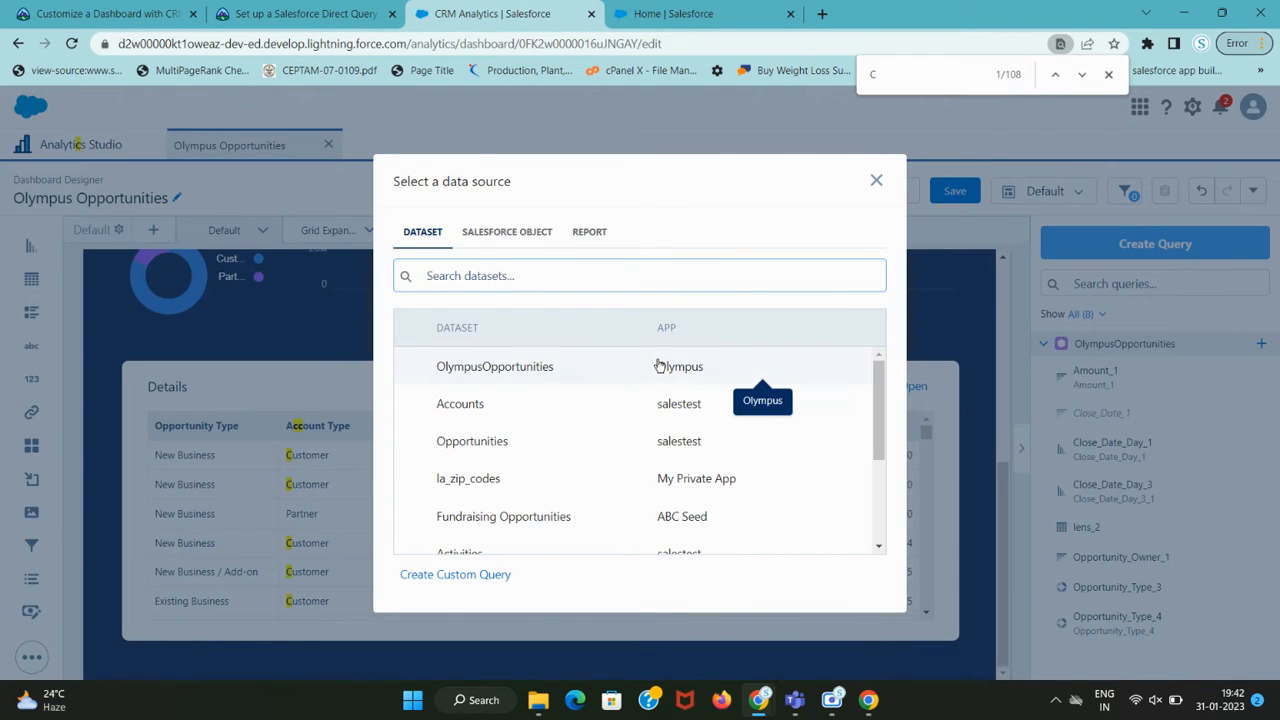
{"action": "key", "text": "ctrl+shift+Tab"}
{"action": "left_click_drag", "start_coordinate": [186, 340], "coordinate": [299, 343]}
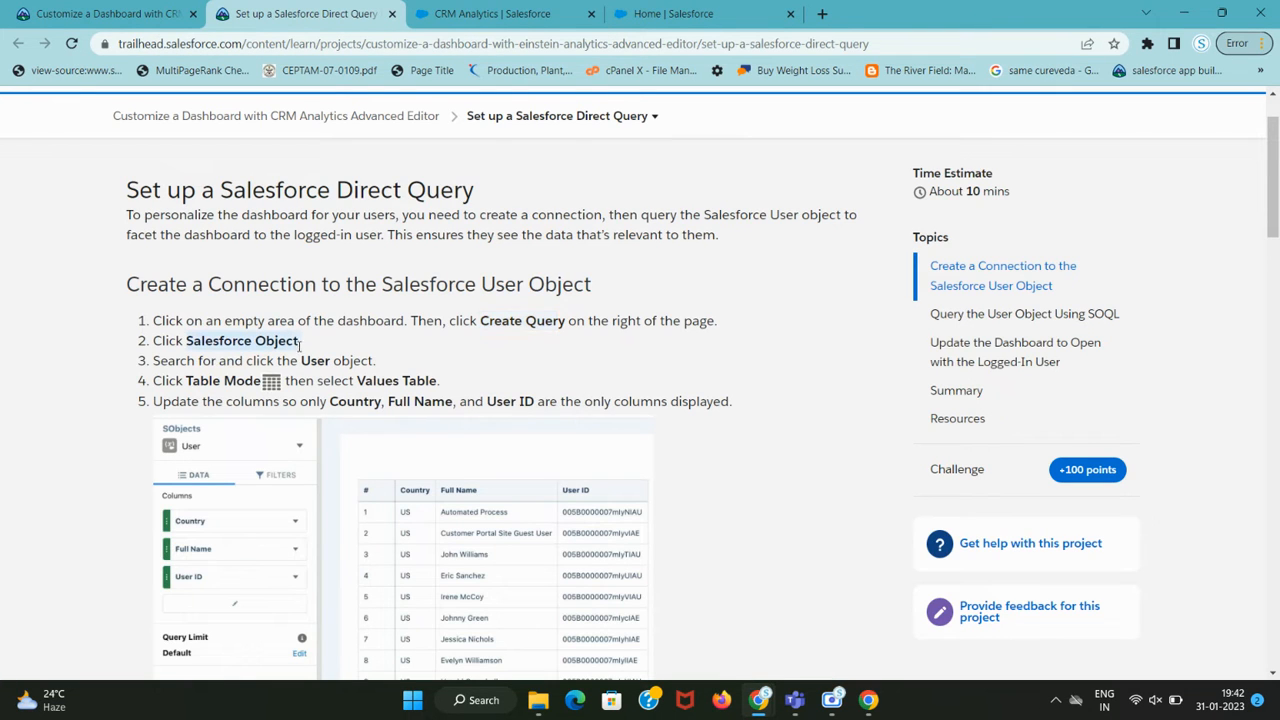
{"action": "key", "text": "ctrl+c"}
{"action": "key", "text": "ctrl+Tab"}
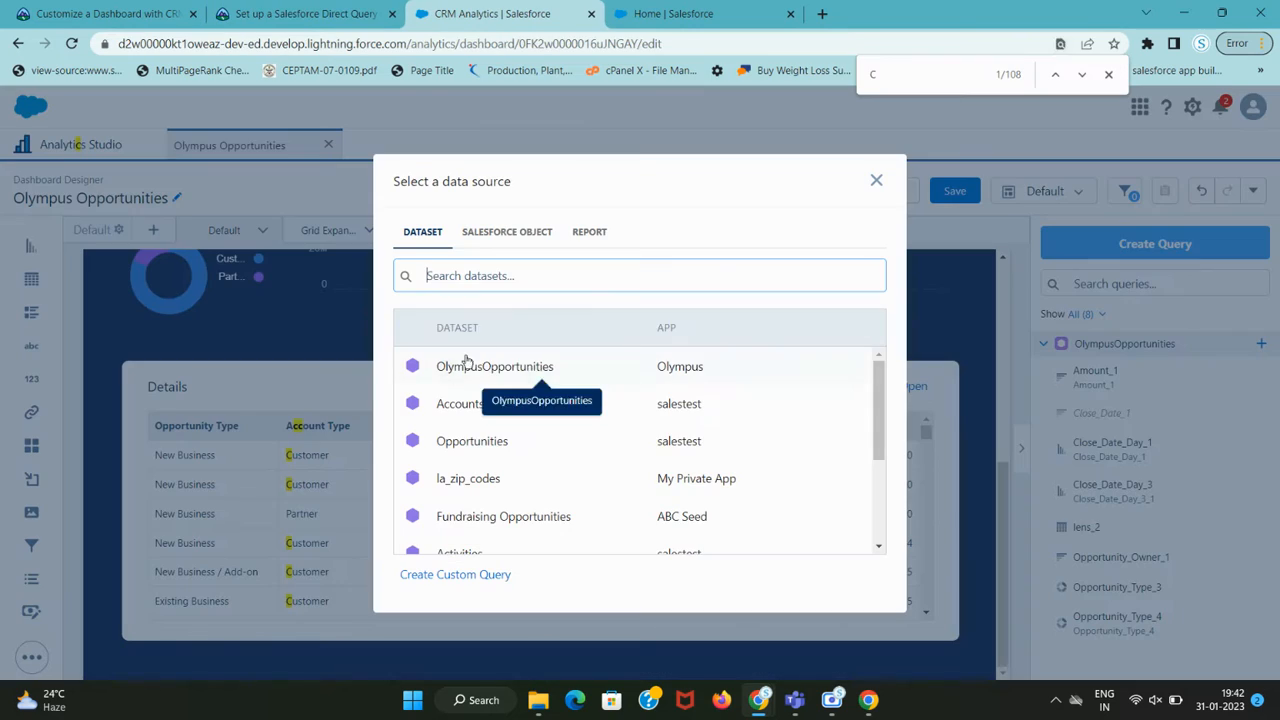
{"action": "key", "text": "ctrl+v"}
{"action": "left_click", "coordinate": [1110, 75]}
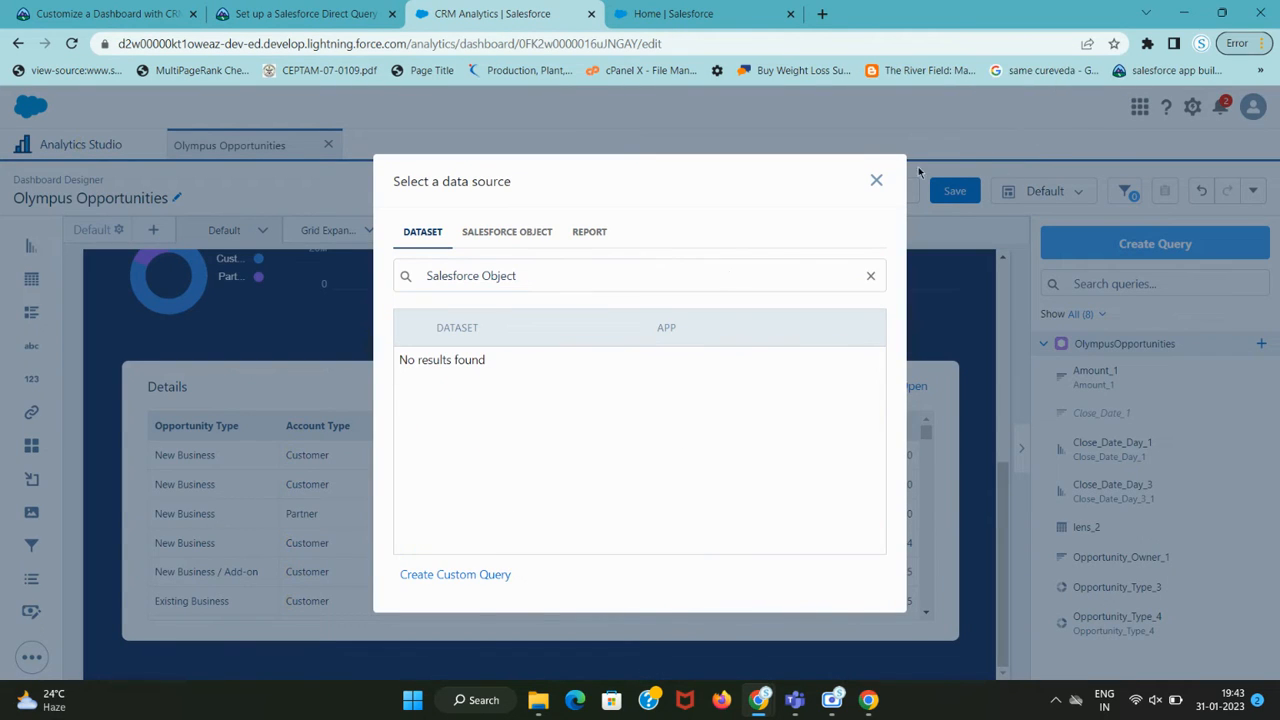
{"action": "left_click", "coordinate": [556, 289]}
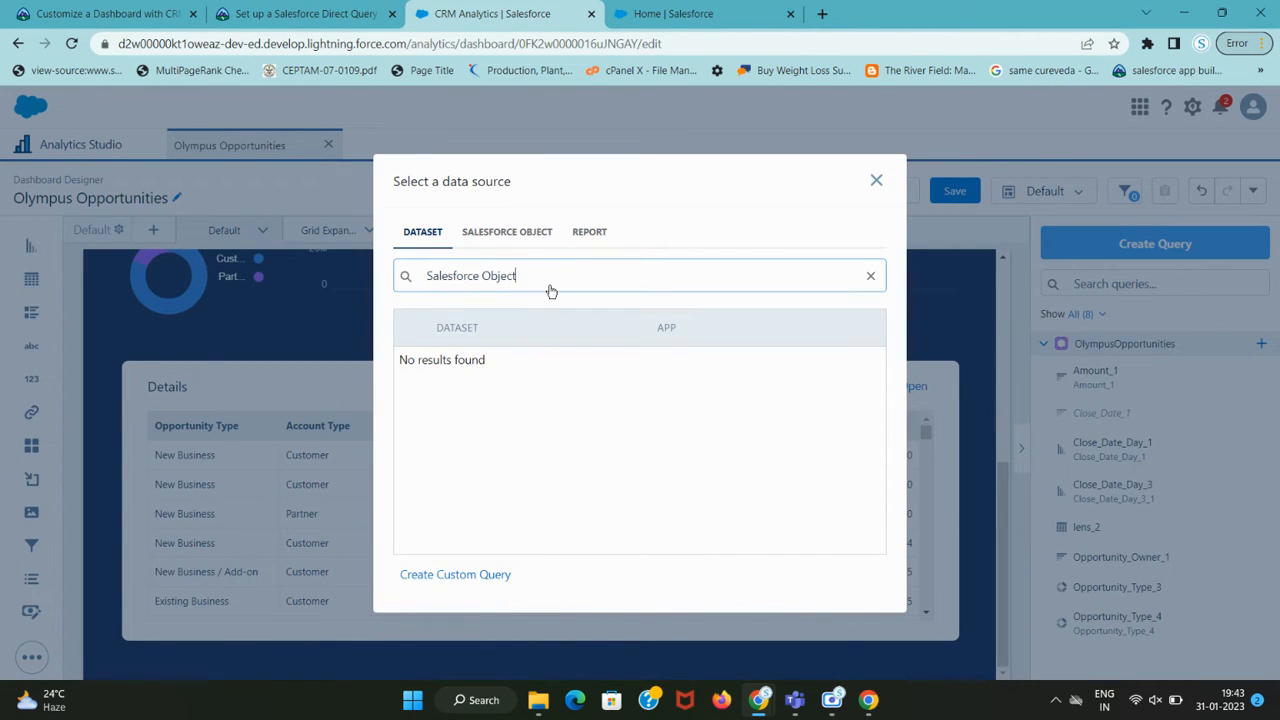
{"action": "left_click", "coordinate": [531, 232]}
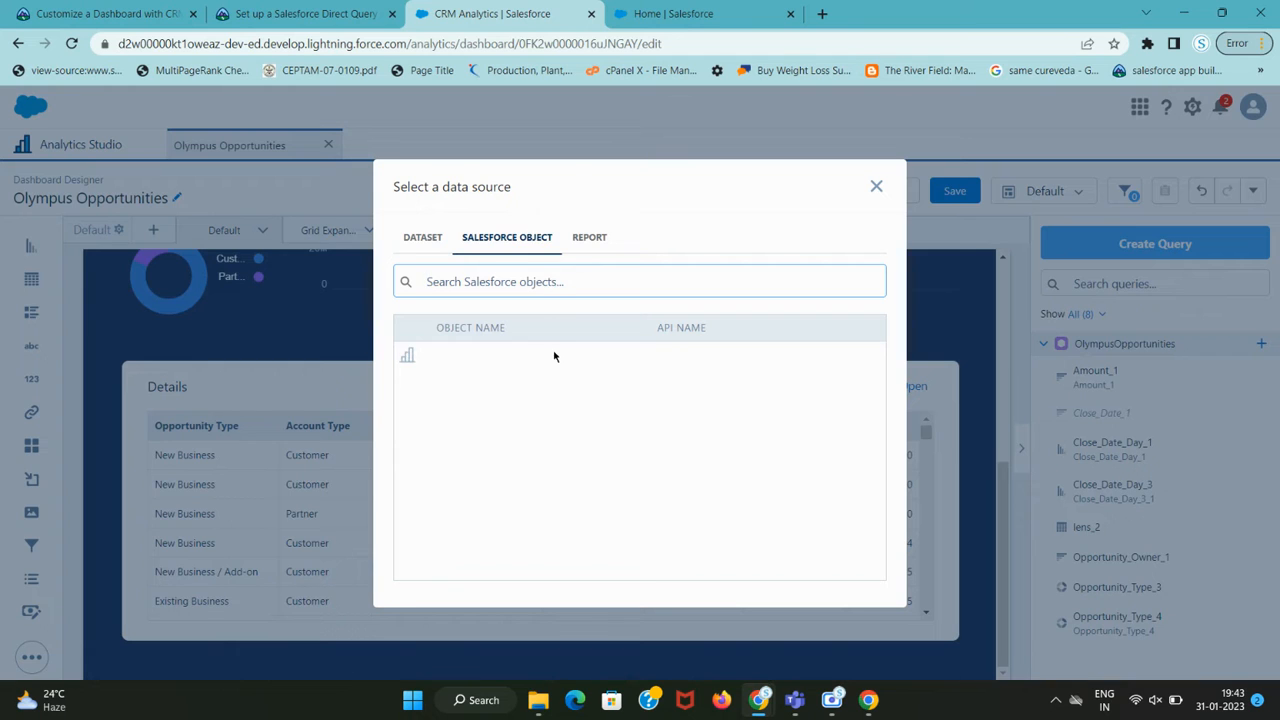
Search the object list for 'User' and select the User object as the source.
{"action": "key", "text": "ctrl+shift+Tab"}
{"action": "double_click", "coordinate": [318, 378]}
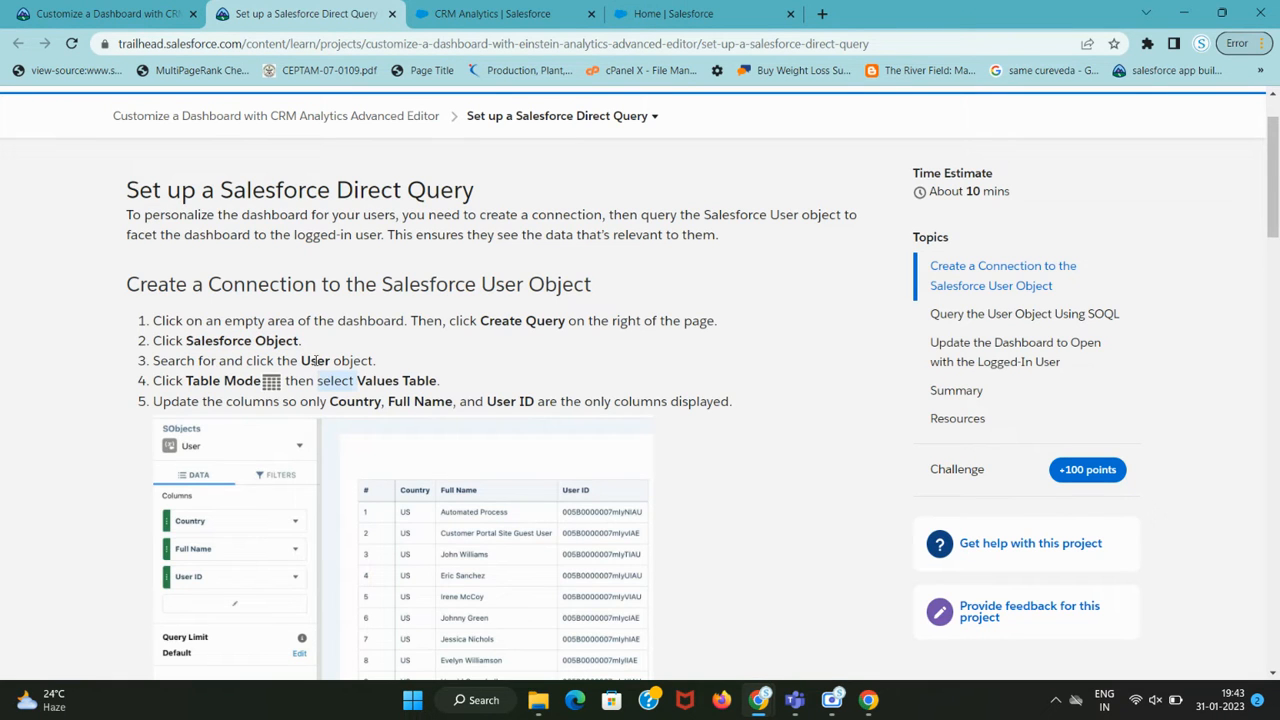
{"action": "double_click", "coordinate": [315, 360]}
{"action": "key", "text": "ctrl+c"}
{"action": "key", "text": "ctrl+Tab"}
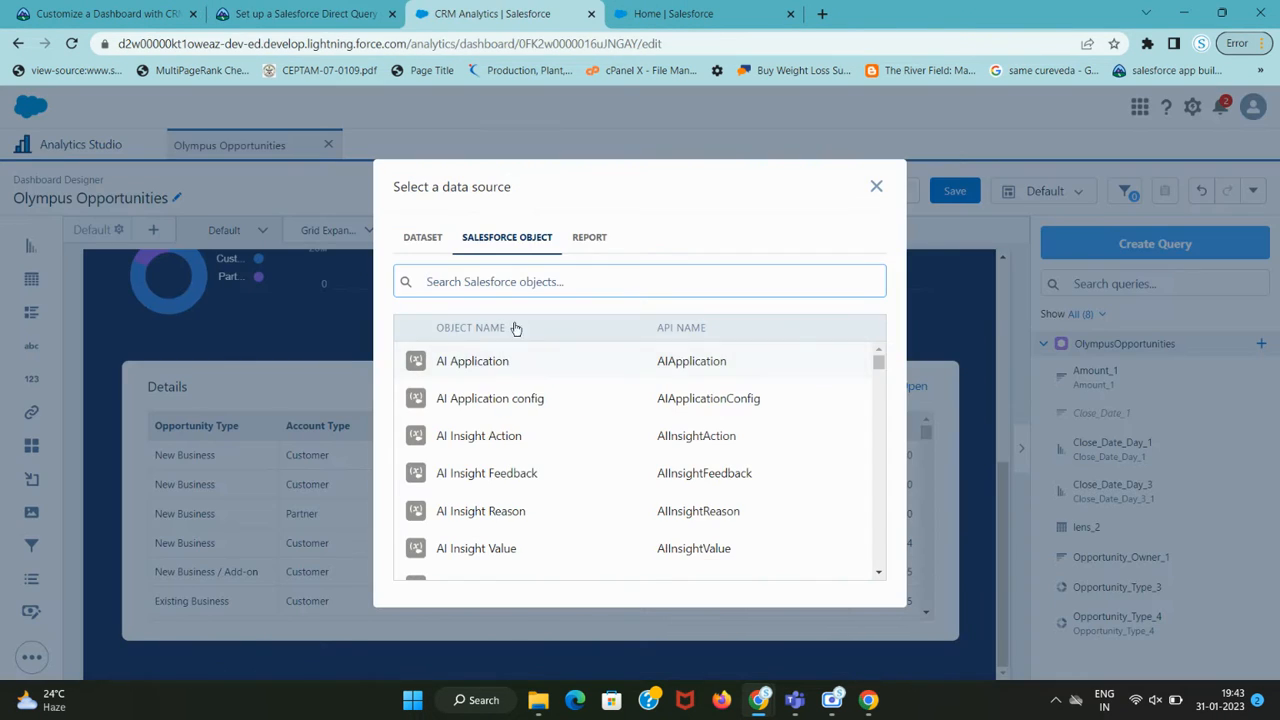
{"action": "key", "text": "ctrl+v"}
{"action": "type", "text": "\\"}
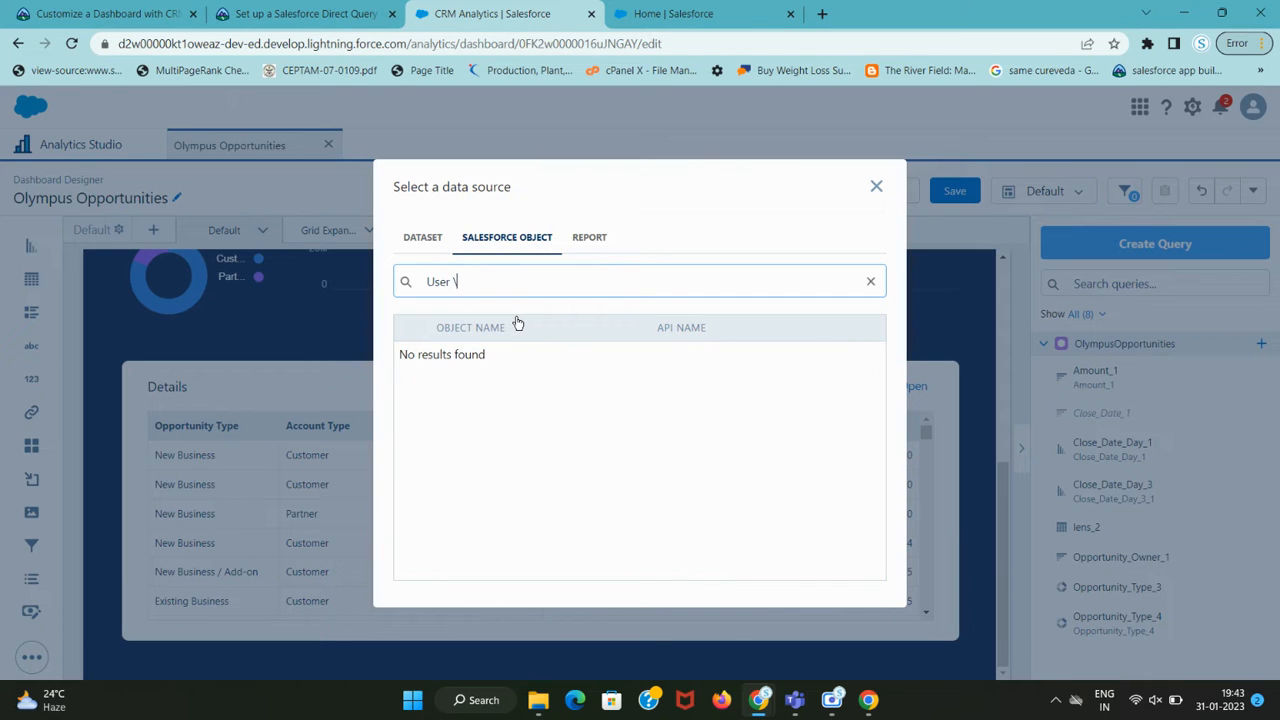
{"action": "key", "text": "BackSpace"}
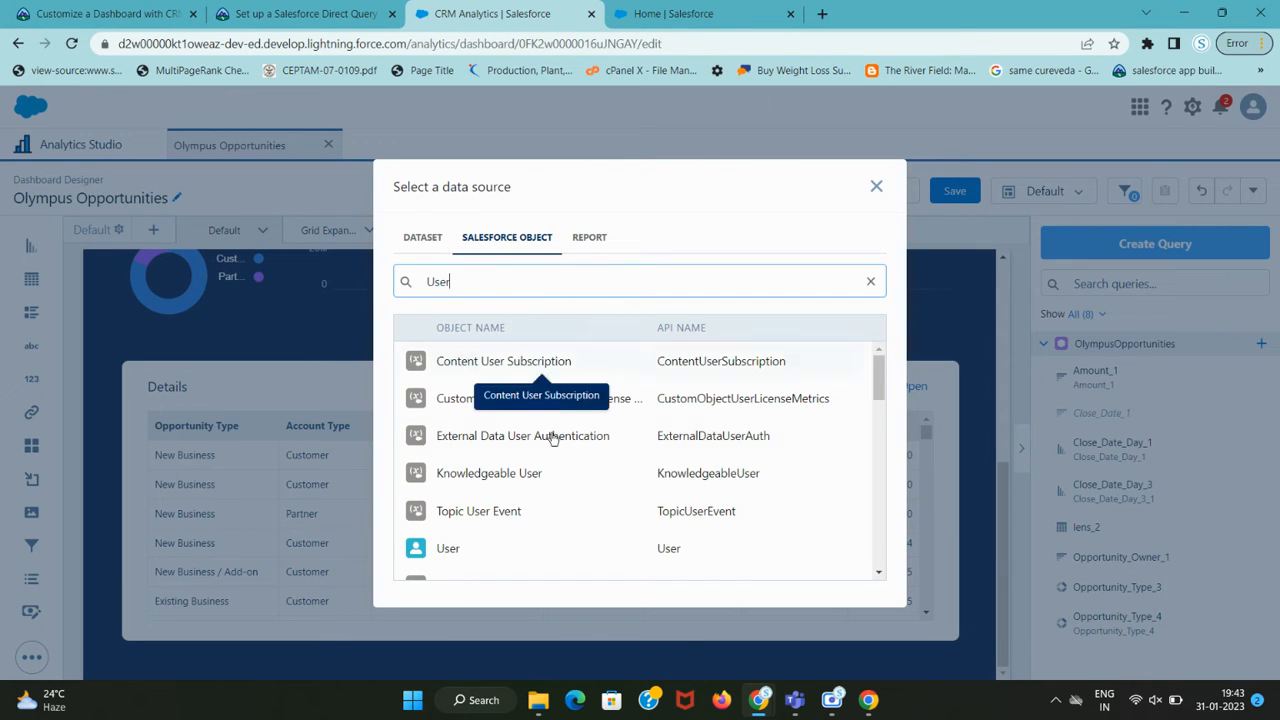
{"action": "left_click", "coordinate": [447, 548]}
Review the tutorial's next instruction about Table Mode.
{"action": "key", "text": "ctrl+shift+Tab"}
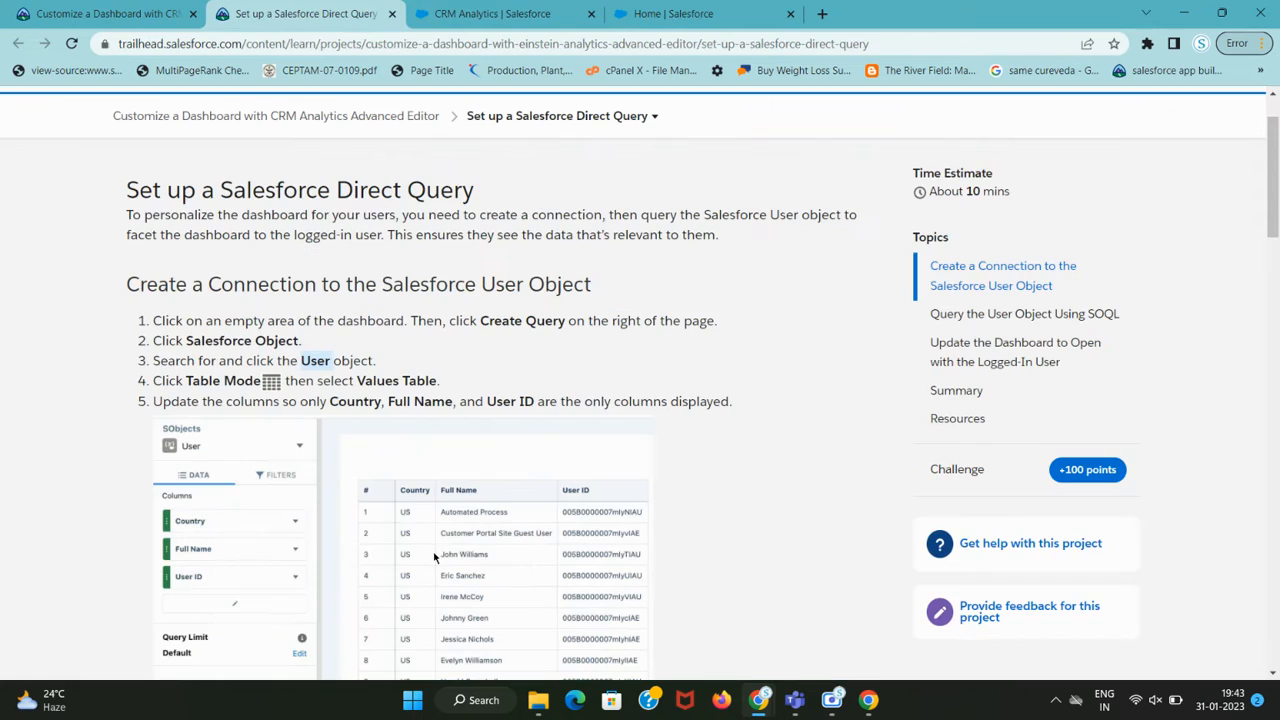
{"action": "key", "text": "ctrl+Tab"}
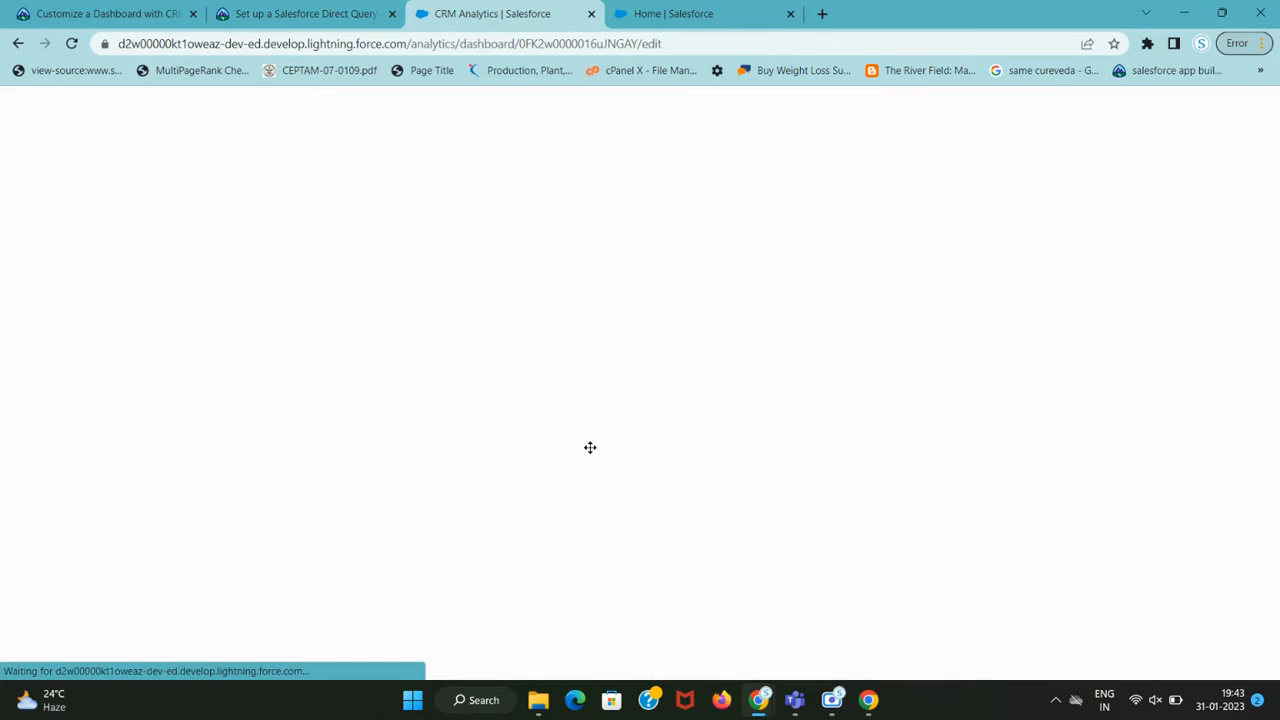
{"action": "key", "text": "ctrl+shift+Tab"}
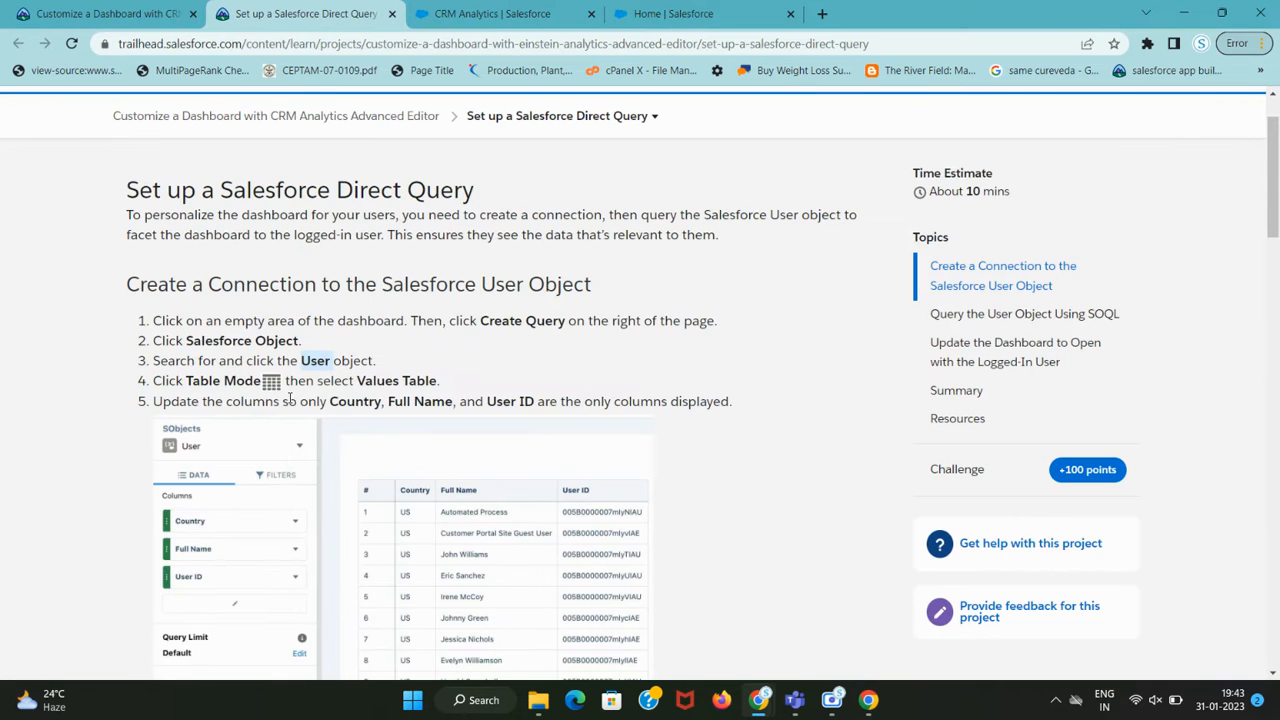
{"action": "left_click_drag", "start_coordinate": [186, 381], "coordinate": [256, 381]}
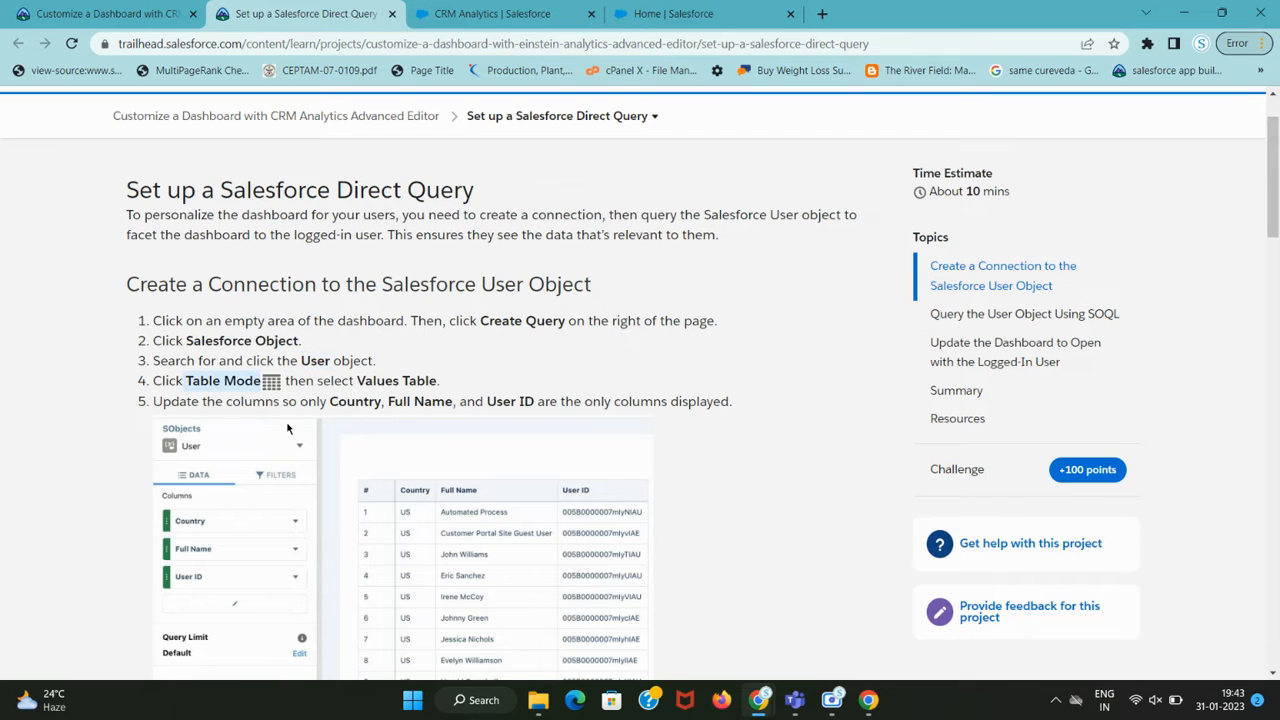
{"action": "key", "text": "ctrl+Tab"}
Switch the query's Table Mode to Values Table.
{"action": "left_click", "coordinate": [1133, 228]}
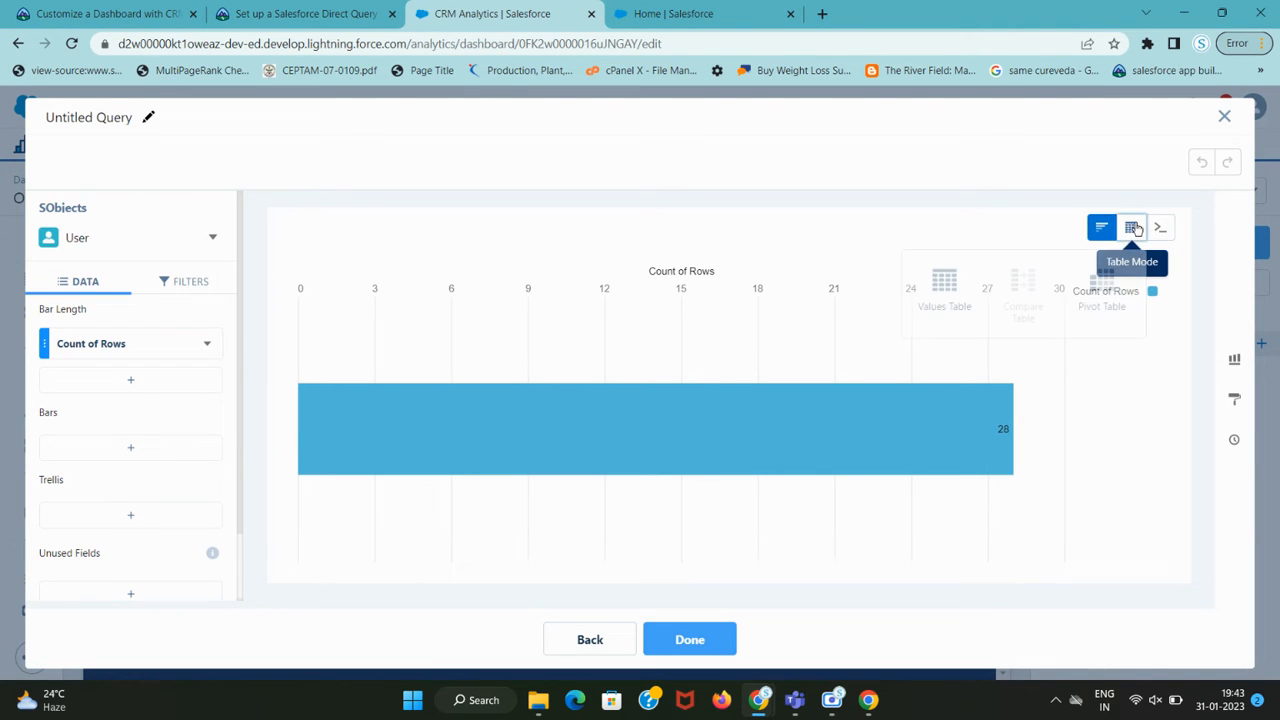
{"action": "key", "text": "ctrl+shift+Tab"}
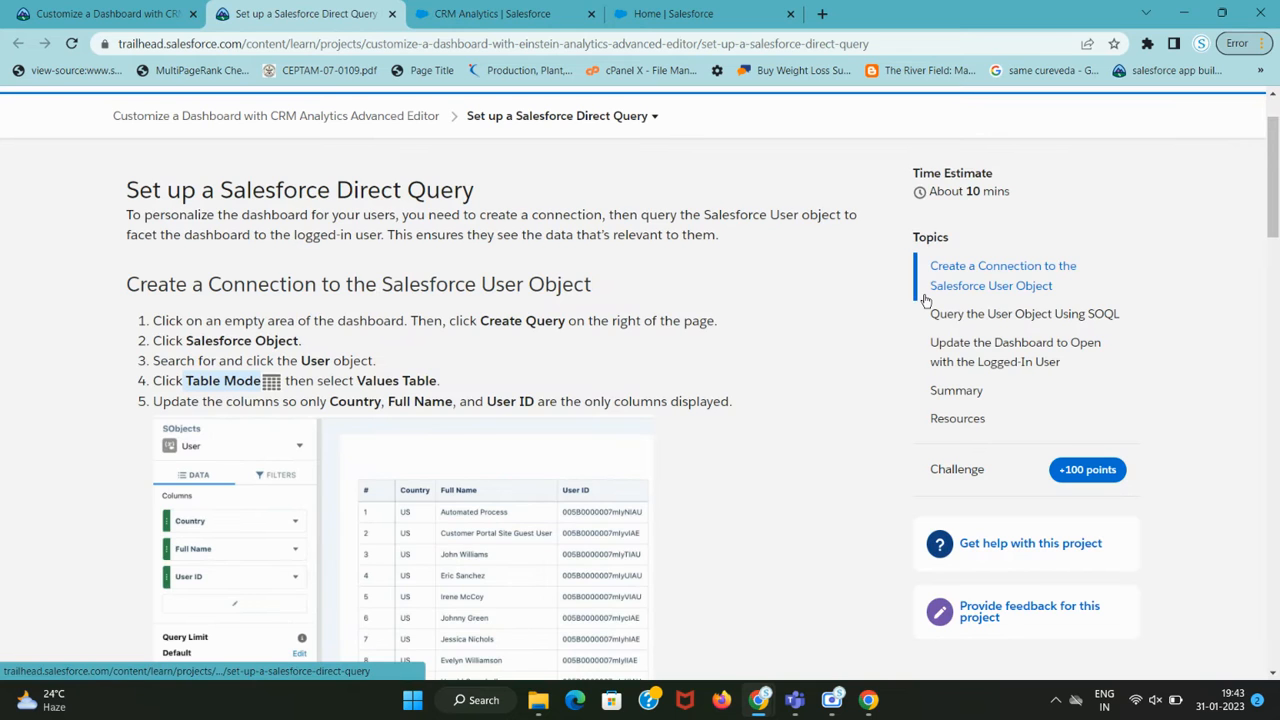
{"action": "key", "text": "ctrl+Tab"}
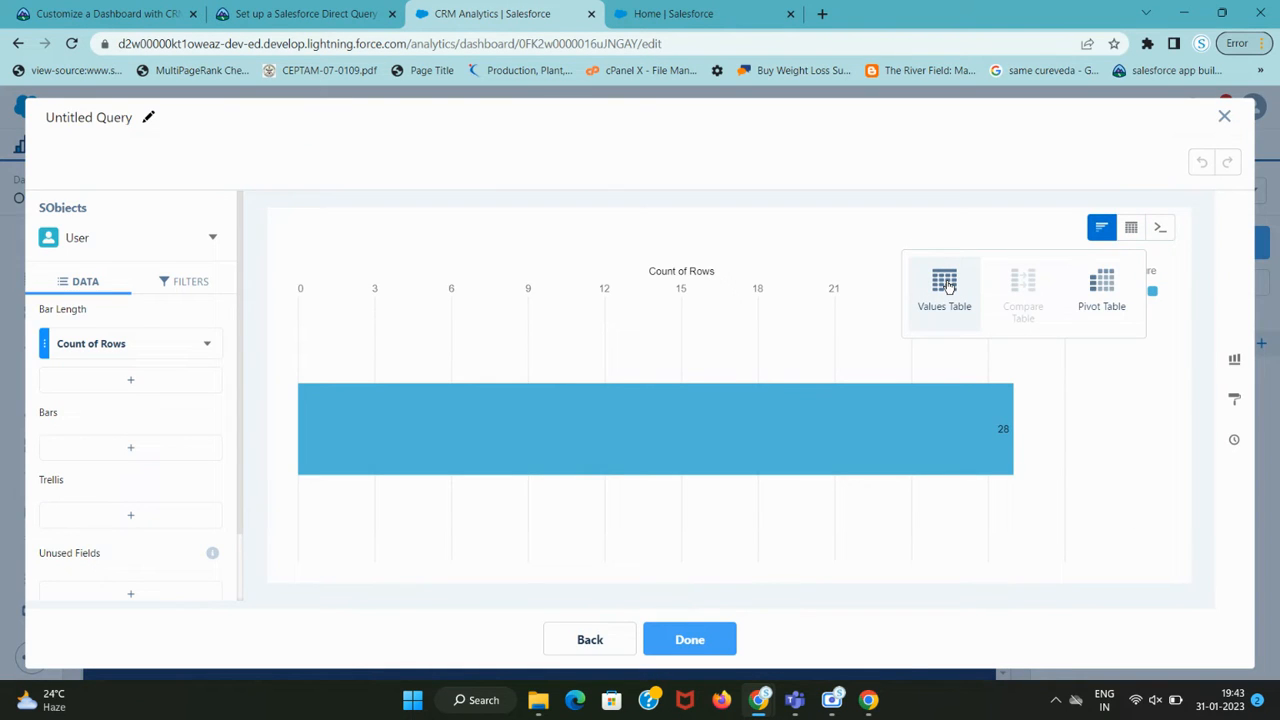
{"action": "left_click", "coordinate": [948, 287]}
Copy the column name 'Country' from the tutorial's required-columns step.
{"action": "key", "text": "ctrl+shift+Tab"}
{"action": "scroll", "coordinate": [482, 385], "scroll_direction": "down", "scroll_amount": 1}
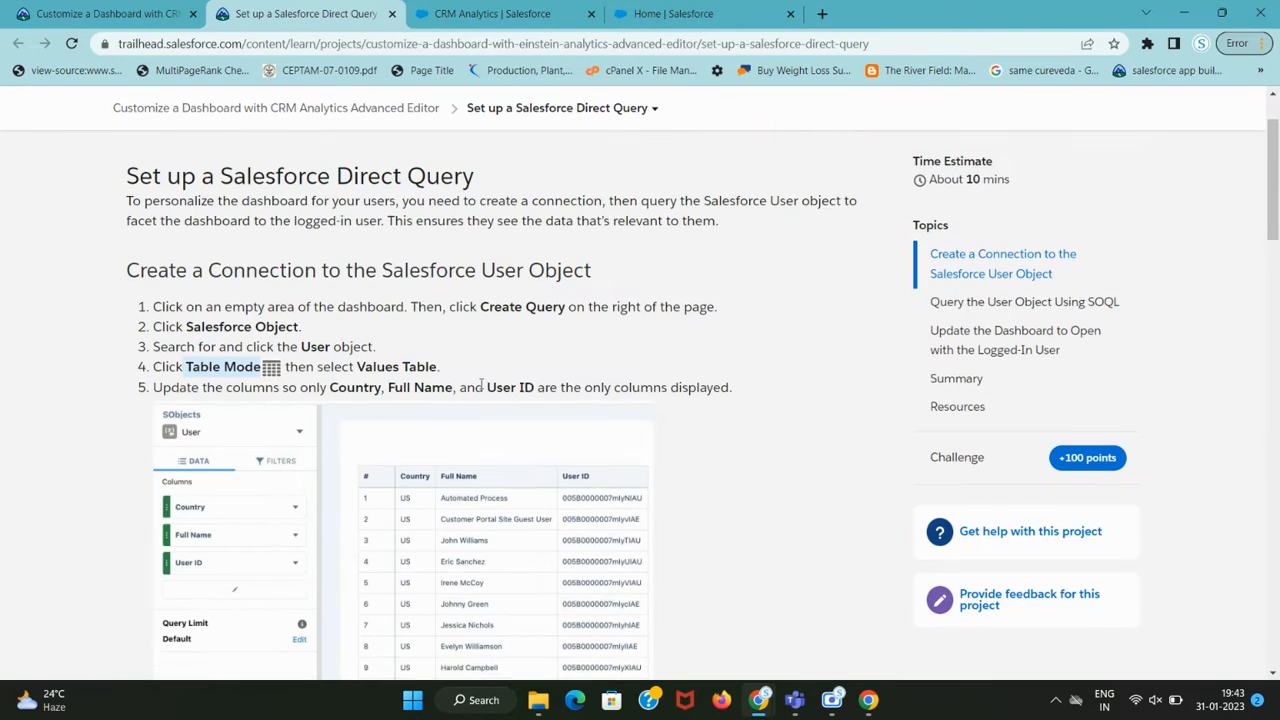
{"action": "scroll", "coordinate": [482, 385], "scroll_direction": "down", "scroll_amount": 1}
{"action": "left_click_drag", "start_coordinate": [328, 317], "coordinate": [454, 317]}
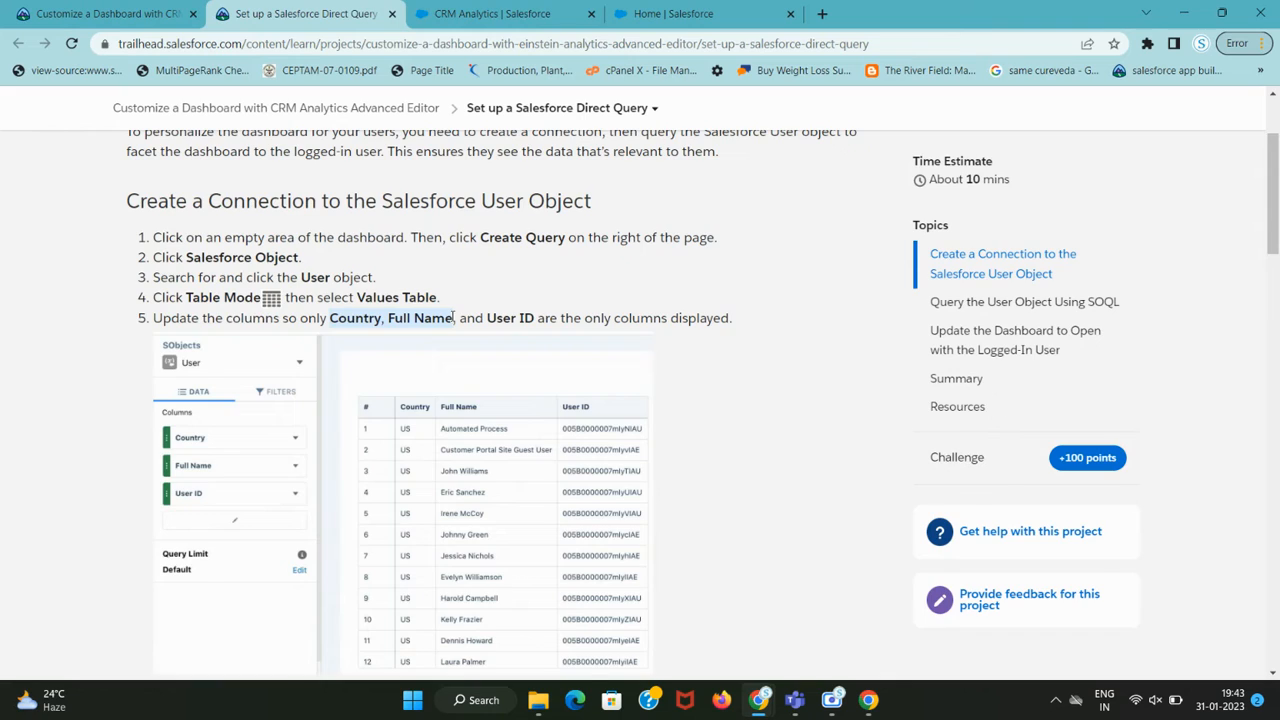
{"action": "key", "text": "ctrl+Tab"}
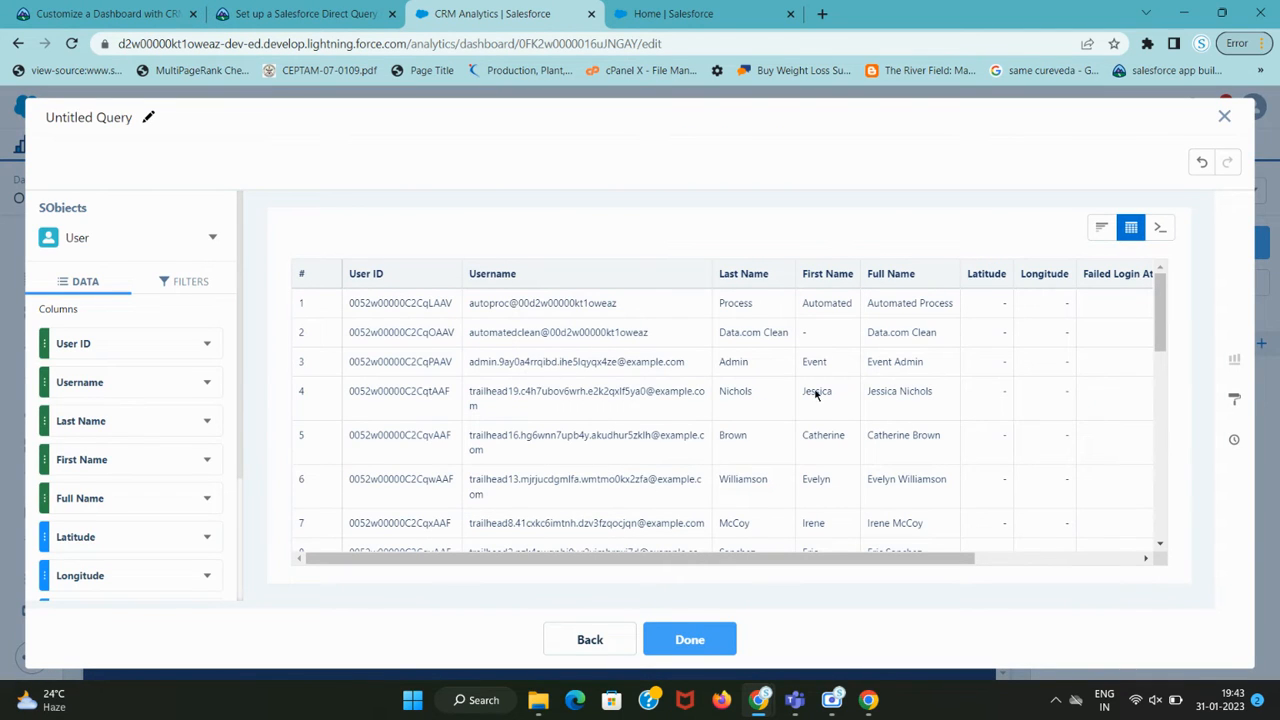
{"action": "key", "text": "ctrl+shift+Tab"}
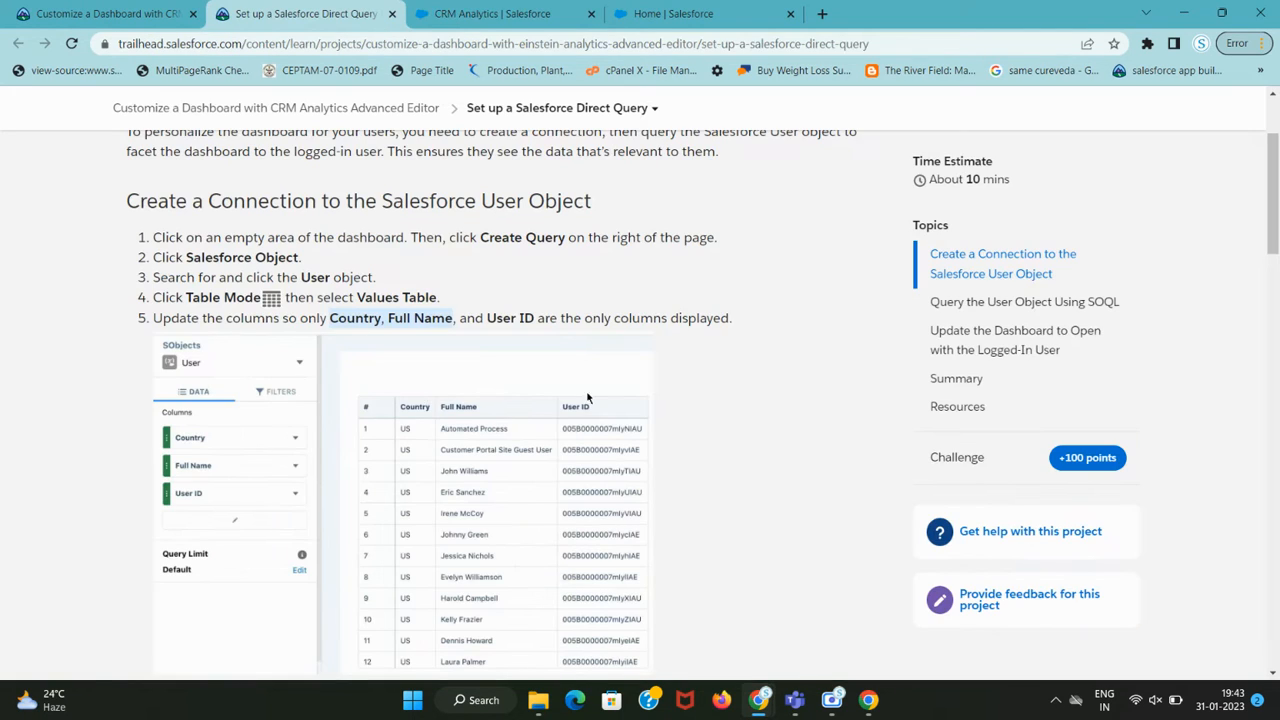
{"action": "double_click", "coordinate": [341, 320]}
{"action": "key", "text": "ctrl+c"}
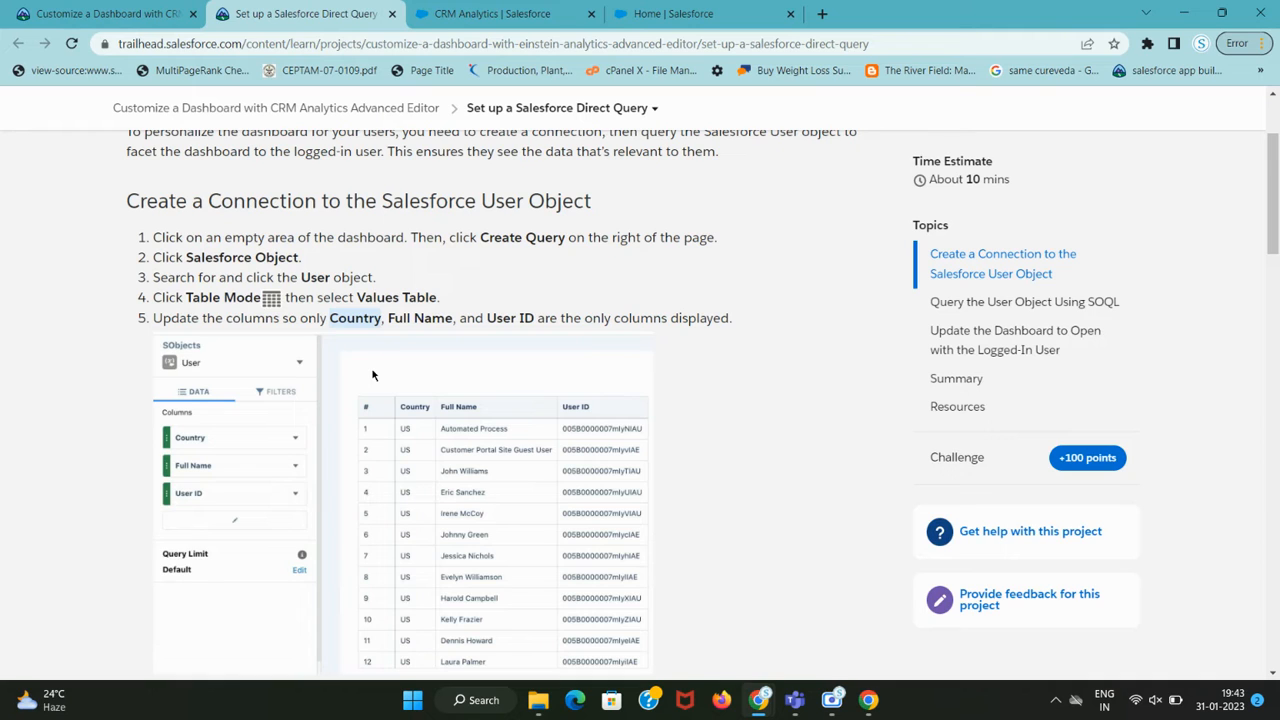
{"action": "key", "text": "ctrl+Tab"}
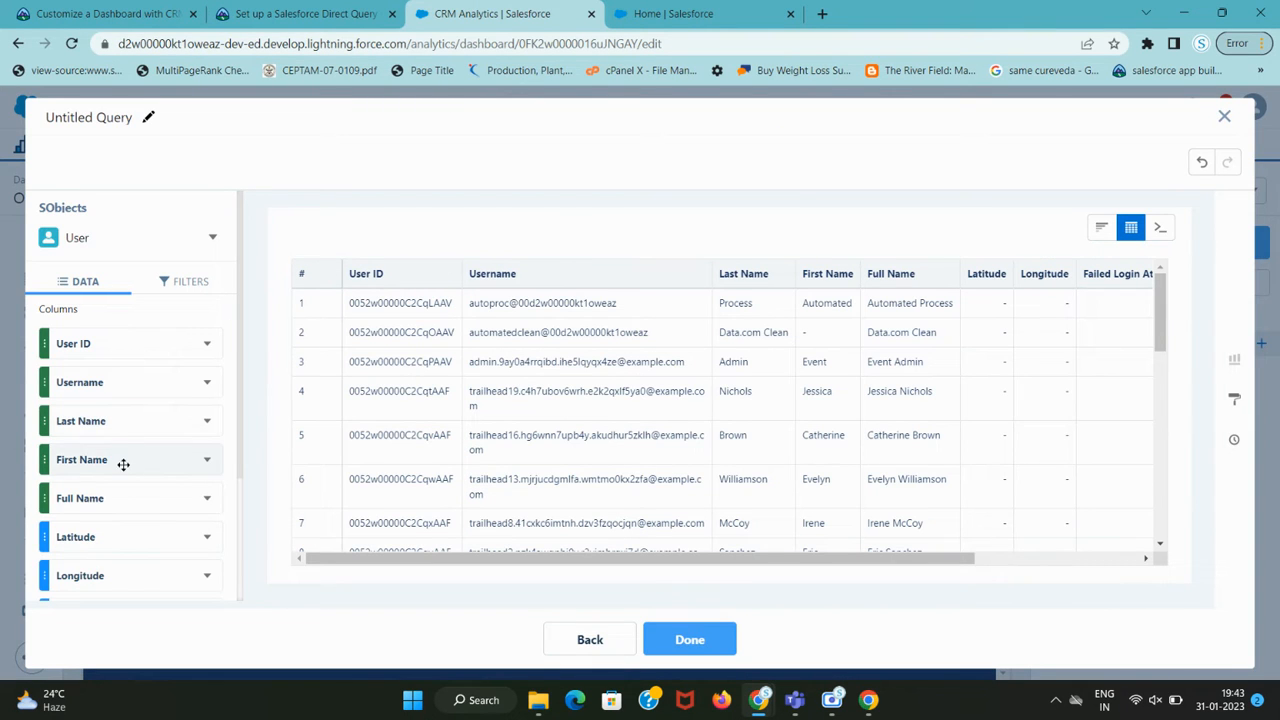
Search the query editor page for 'Country' with the browser find box.
{"action": "scroll", "coordinate": [134, 478], "scroll_direction": "down", "scroll_amount": 3}
{"action": "scroll", "coordinate": [137, 468], "scroll_direction": "up", "scroll_amount": 3}
{"action": "key", "text": "ctrl+shift+Tab"}
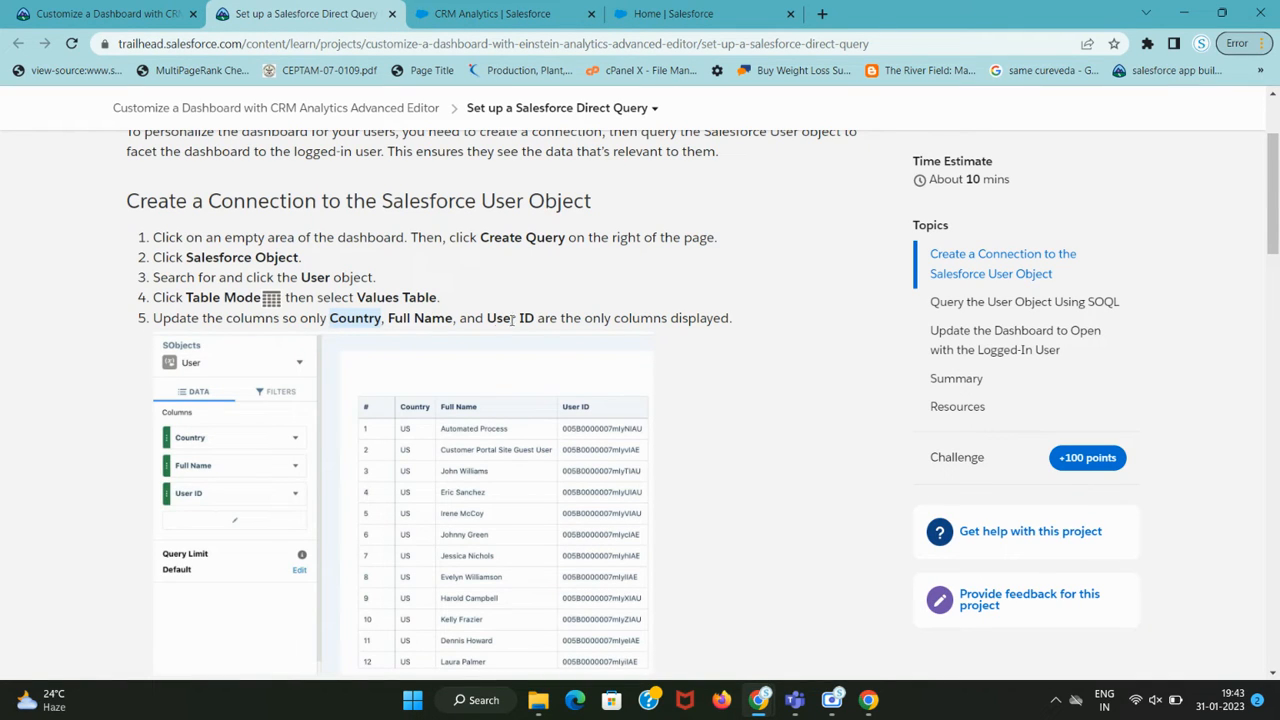
{"action": "key", "text": "ctrl+Tab"}
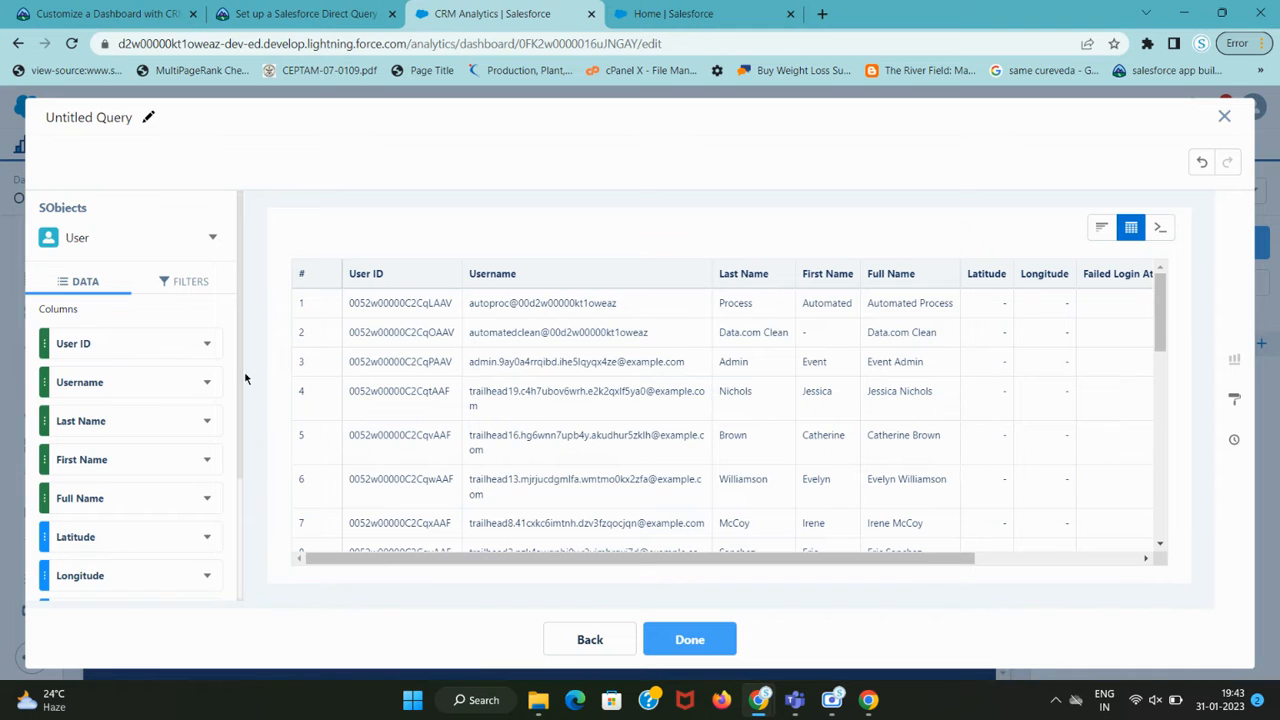
{"action": "scroll", "coordinate": [175, 413], "scroll_direction": "down", "scroll_amount": 3}
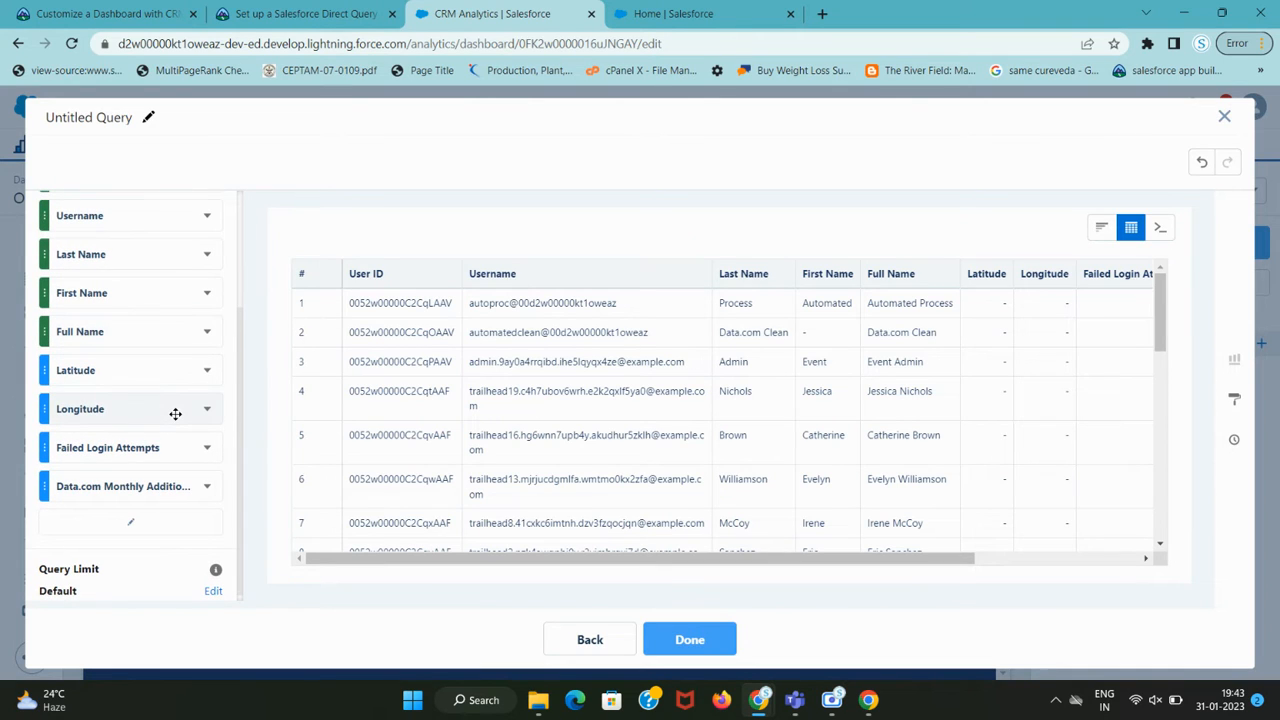
{"action": "key", "text": "ctrl+f"}
{"action": "key", "text": "ctrl+v"}
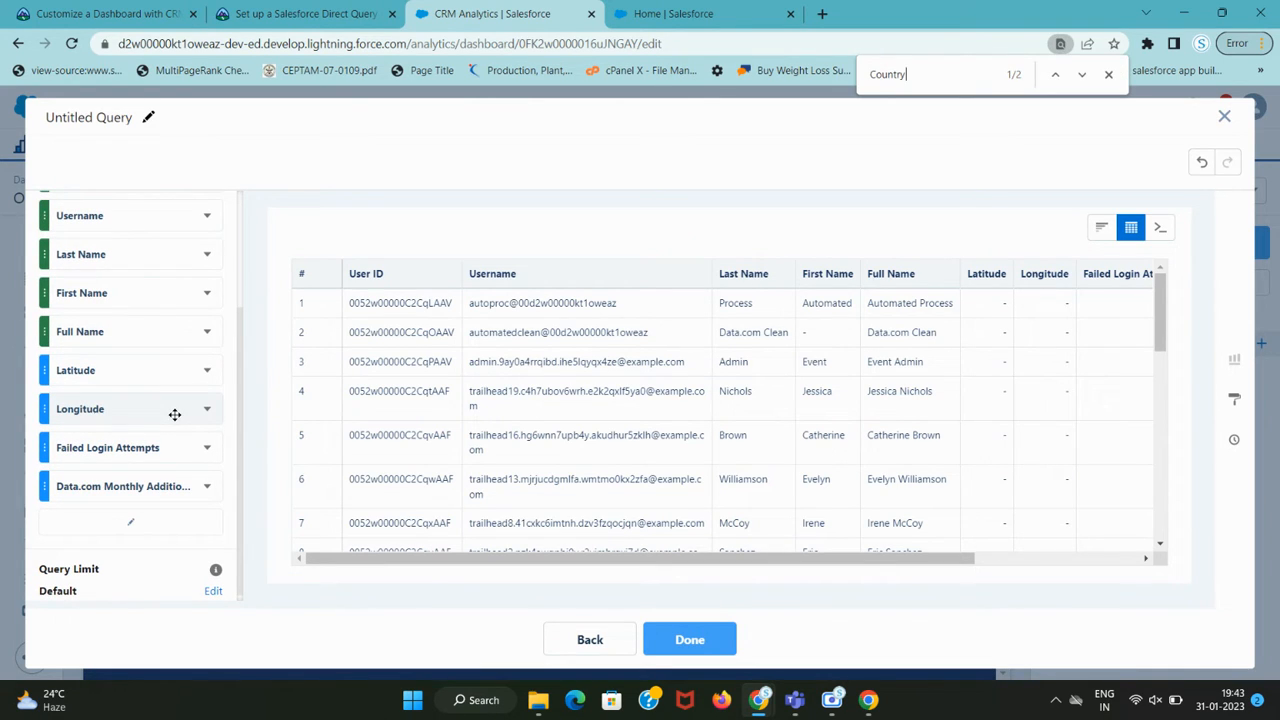
{"action": "scroll", "coordinate": [175, 414], "scroll_direction": "up", "scroll_amount": 3}
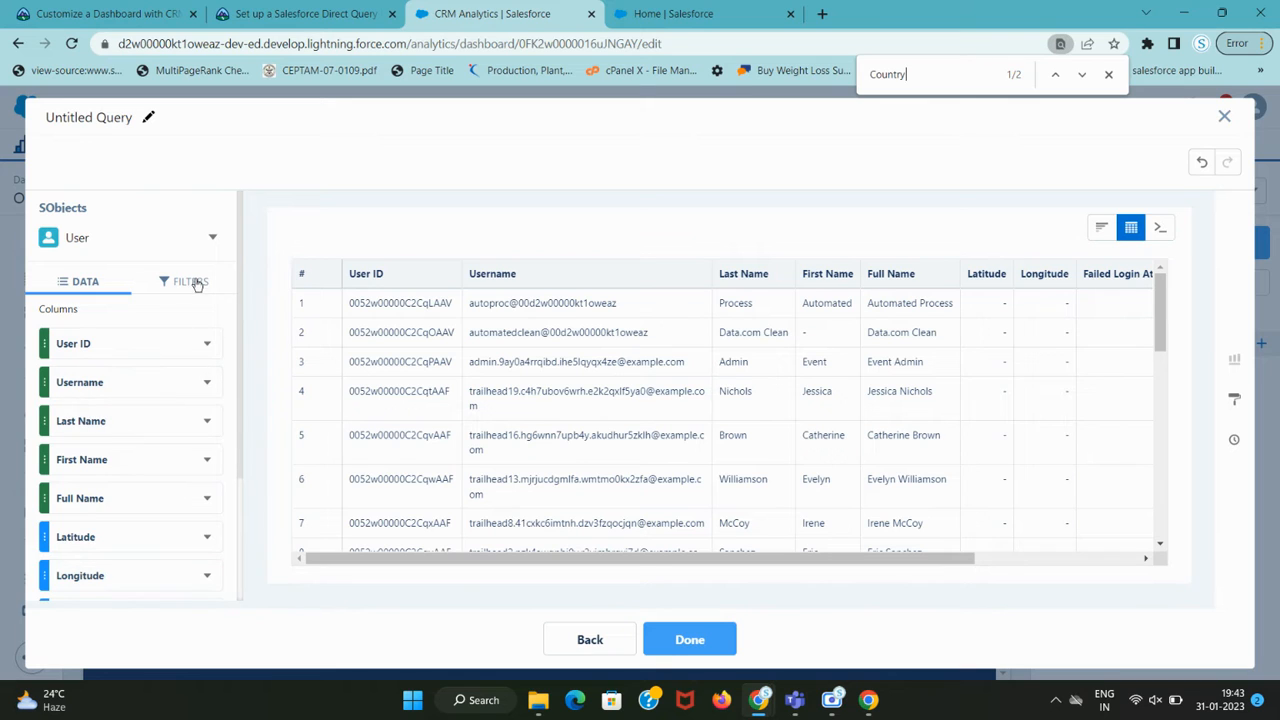
{"action": "scroll", "coordinate": [174, 397], "scroll_direction": "down", "scroll_amount": 3}
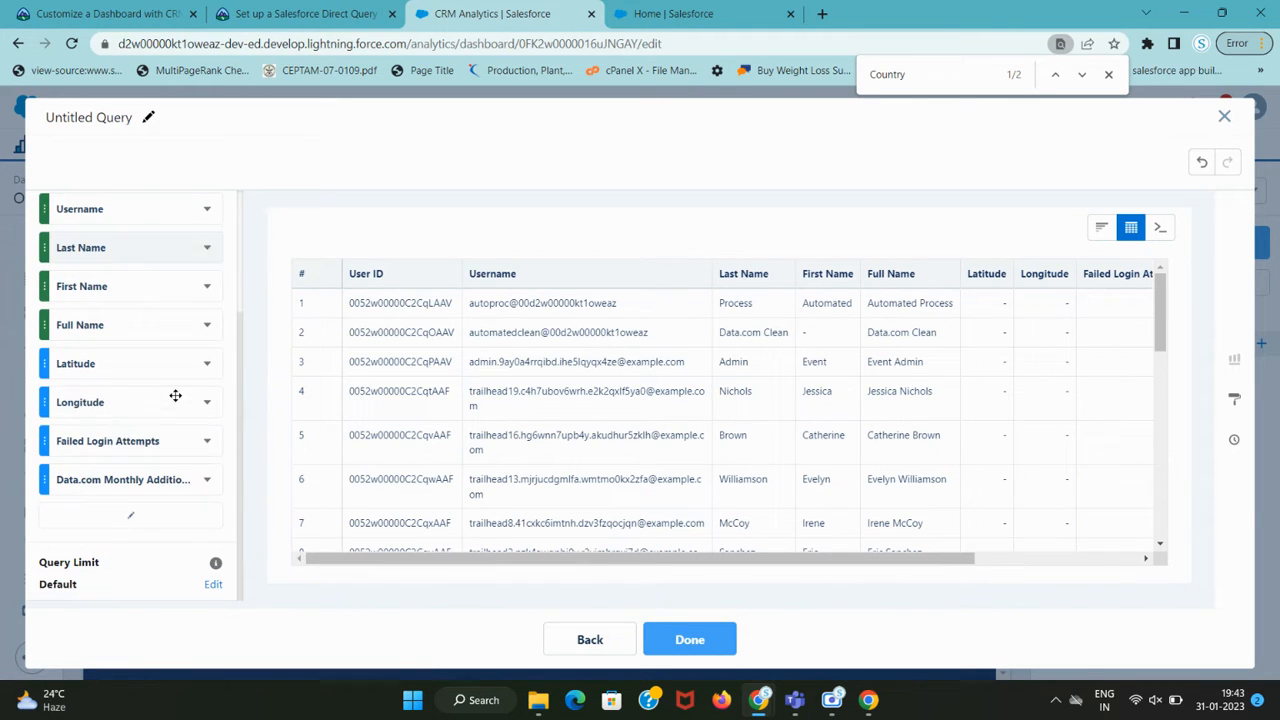
Add the Country field via the column picker, search 'Full Name', and apply Update Columns.
{"action": "left_click", "coordinate": [132, 521]}
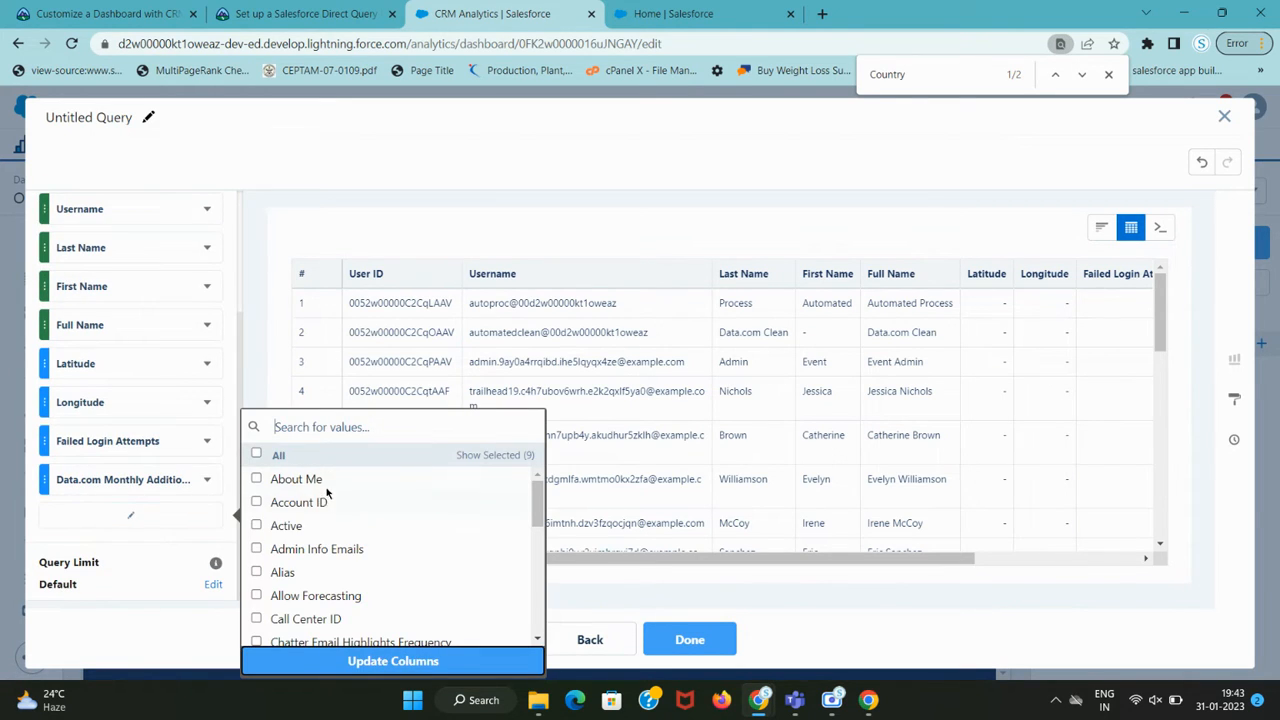
{"action": "key", "text": "ctrl+v"}
{"action": "left_click", "coordinate": [257, 479]}
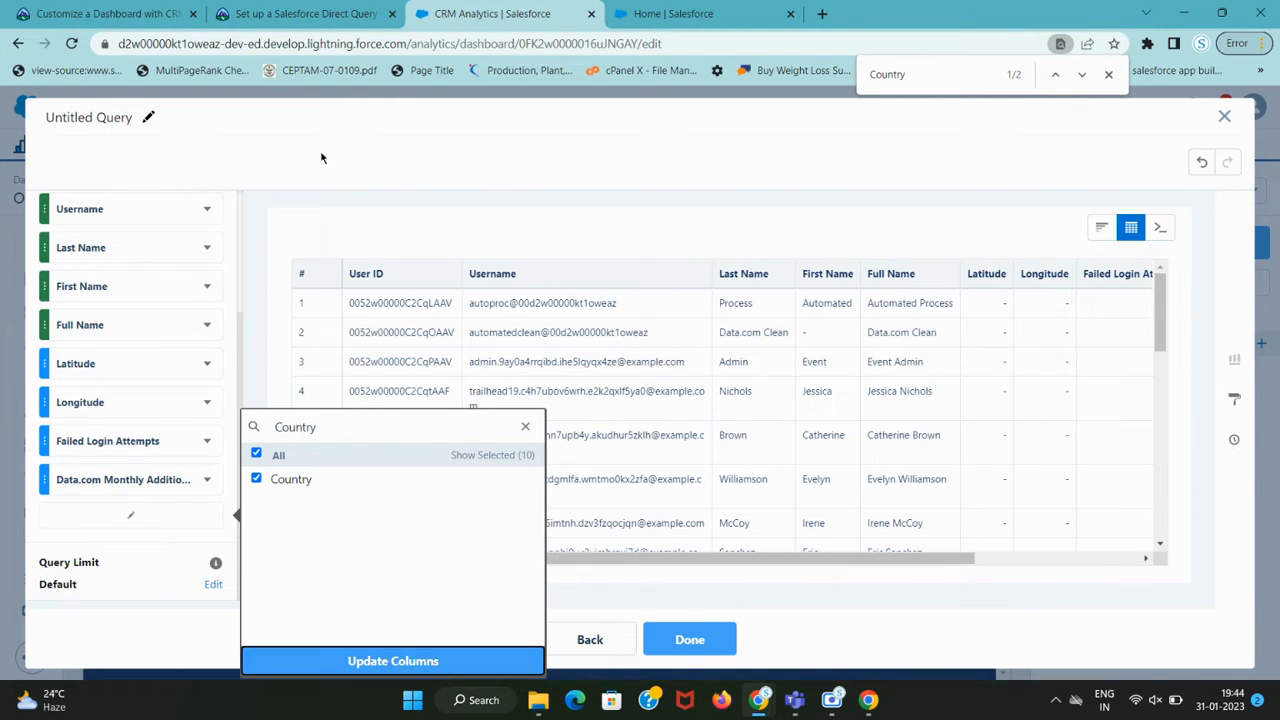
{"action": "left_click", "coordinate": [299, 14]}
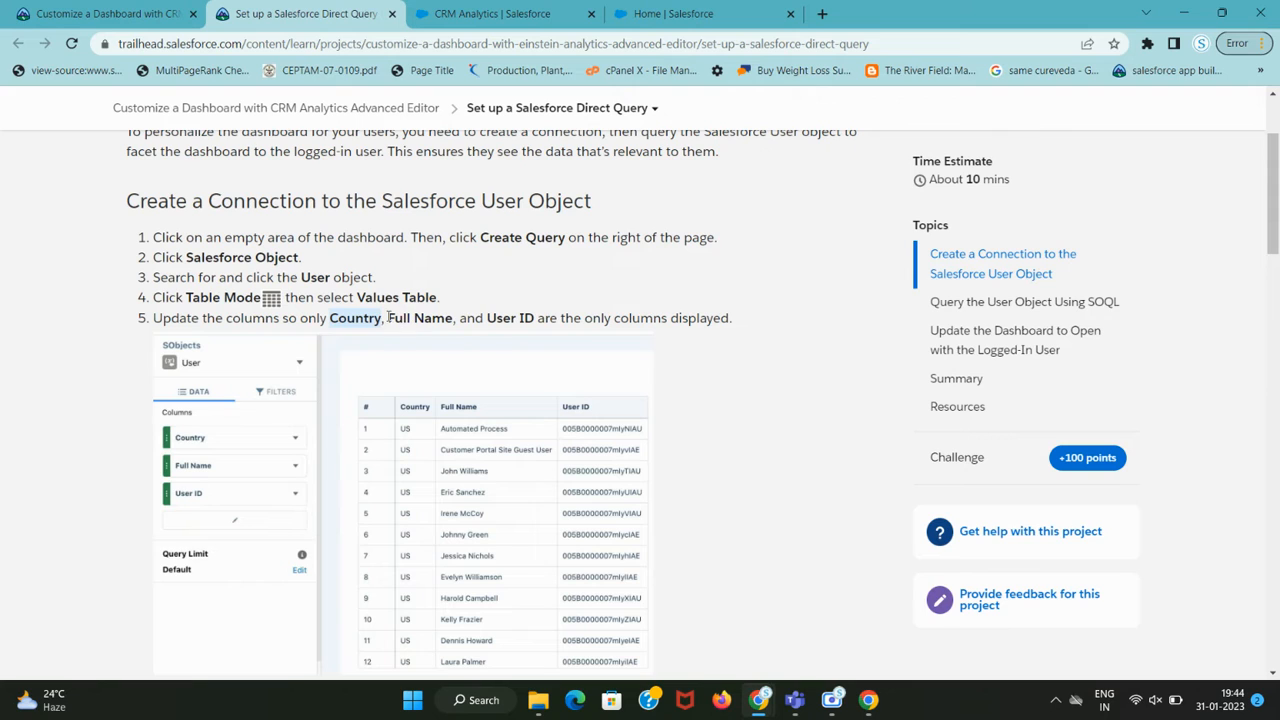
{"action": "left_click_drag", "start_coordinate": [389, 317], "coordinate": [447, 317]}
{"action": "key", "text": "ctrl+c"}
{"action": "key", "text": "ctrl+Tab"}
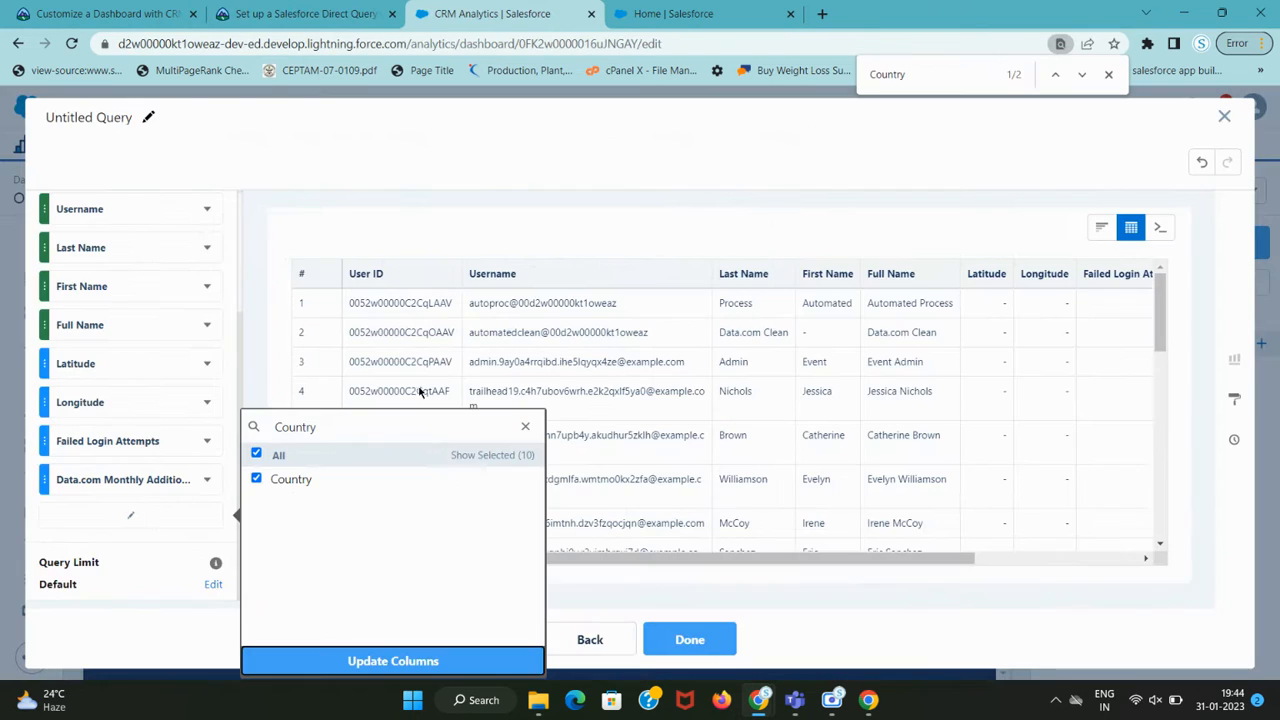
{"action": "double_click", "coordinate": [329, 437]}
{"action": "key", "text": "ctrl+v"}
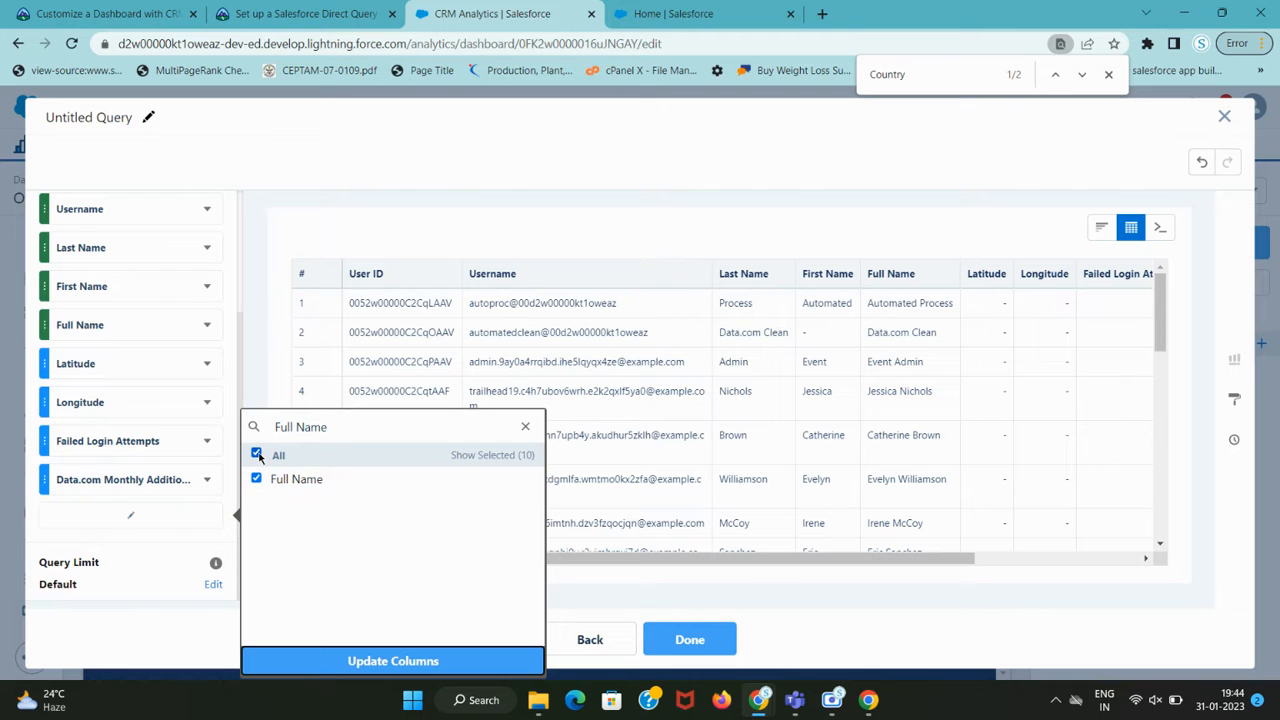
{"action": "left_click", "coordinate": [391, 660]}
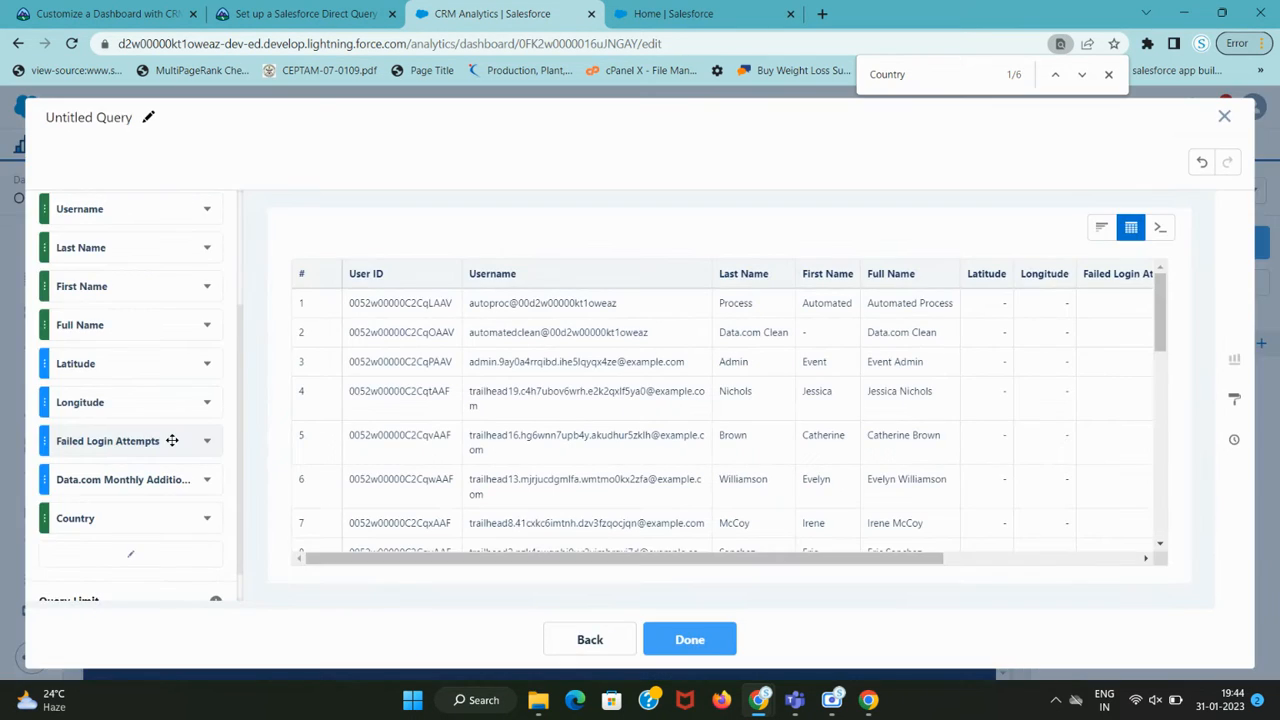
Compare the updated values table against the tutorial's column requirements.
{"action": "key", "text": "ctrl+shift+Tab"}
{"action": "key", "text": "ctrl+Tab"}
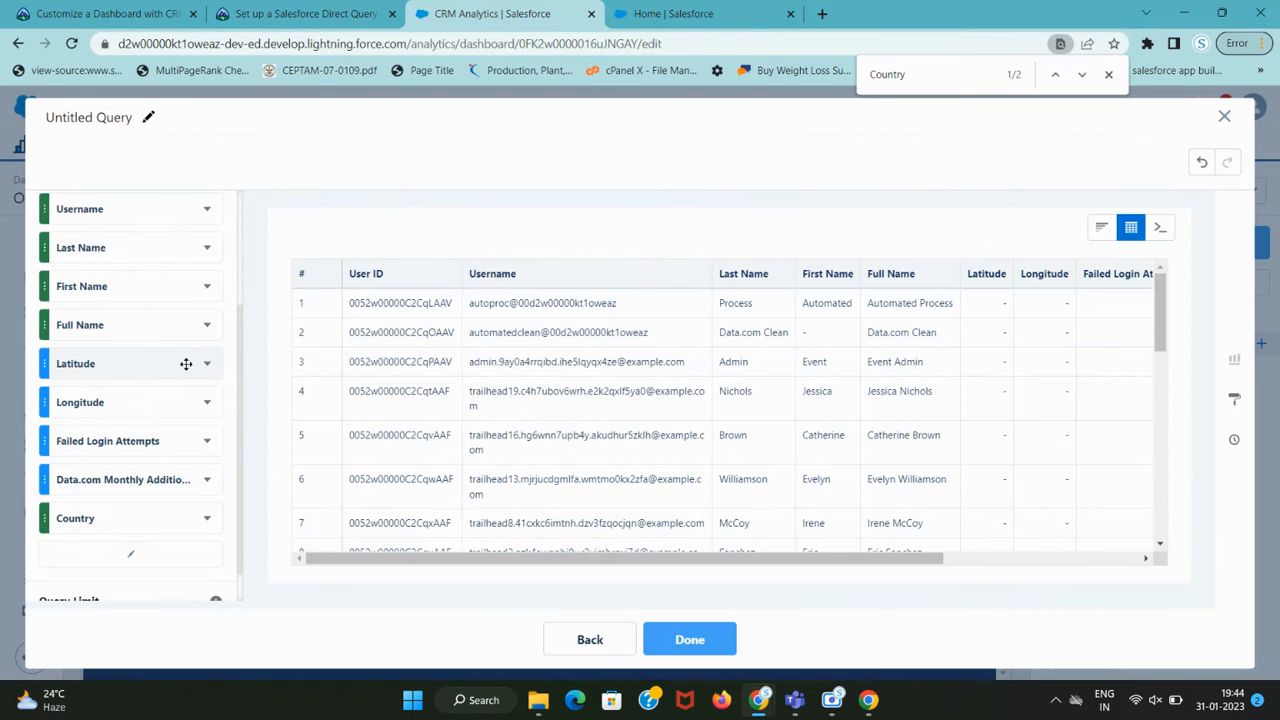
{"action": "scroll", "coordinate": [171, 363], "scroll_direction": "up", "scroll_amount": 1}
{"action": "scroll", "coordinate": [150, 399], "scroll_direction": "down", "scroll_amount": 1}
{"action": "scroll", "coordinate": [150, 399], "scroll_direction": "up", "scroll_amount": 2}
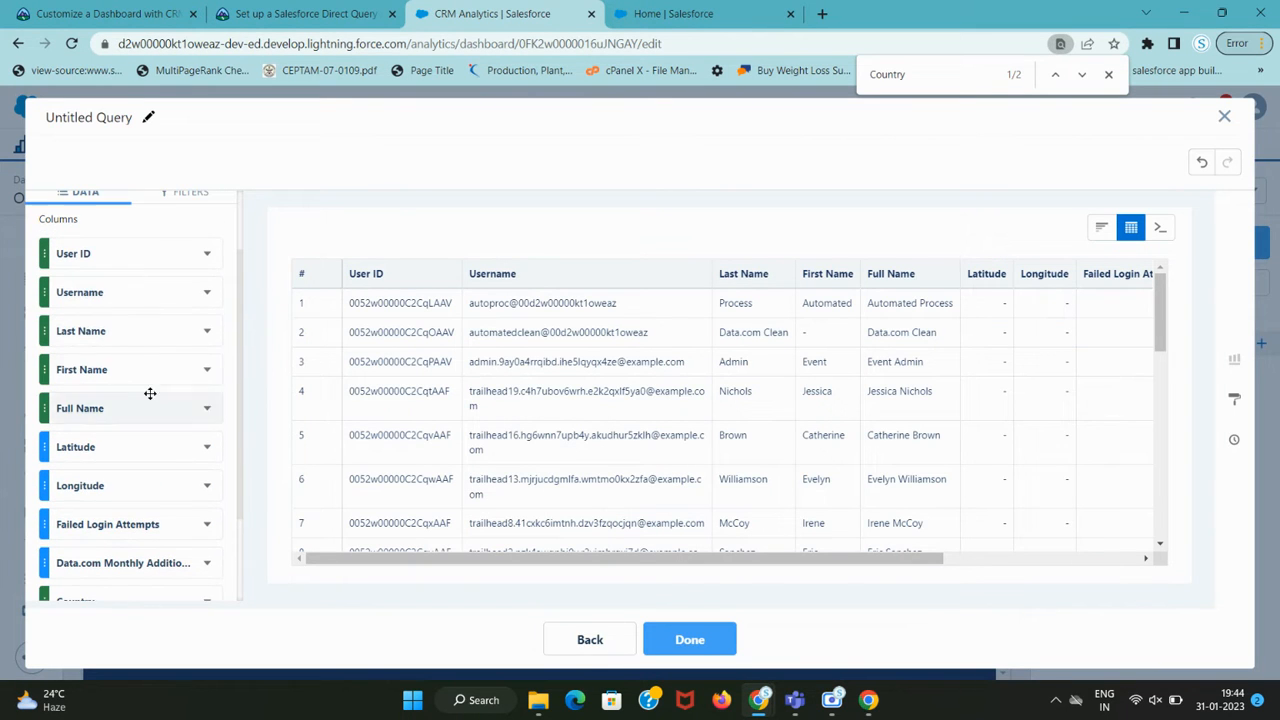
Delete the Username column from the query.
{"action": "left_click", "coordinate": [206, 293]}
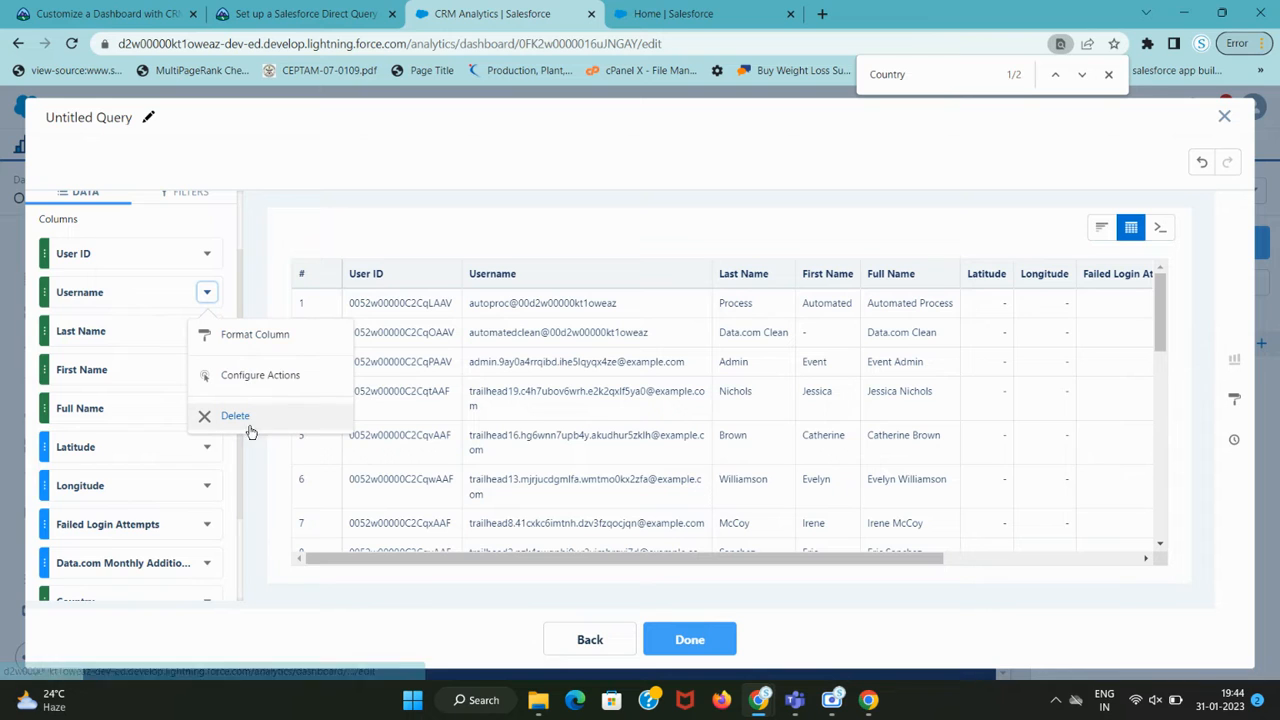
{"action": "left_click", "coordinate": [246, 428]}
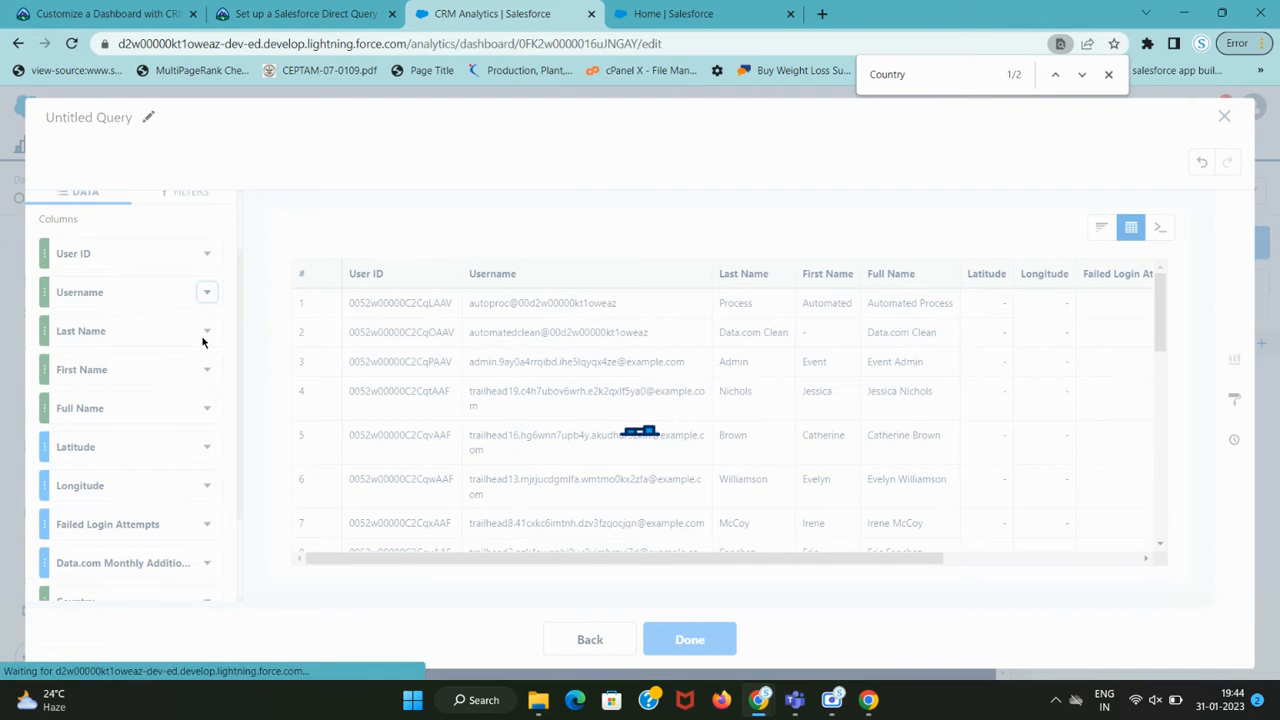
{"action": "key", "text": "ctrl+shift+Tab"}
{"action": "key", "text": "ctrl+Tab"}
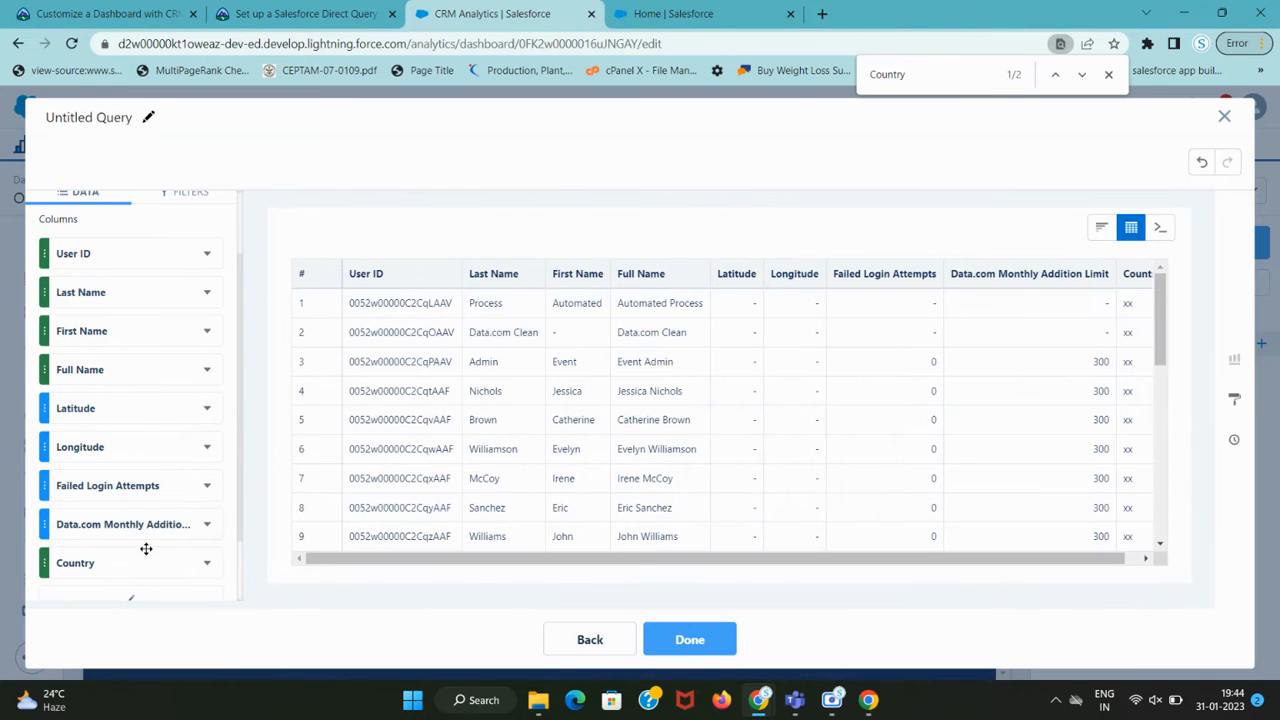
Move Country to the top of the column list and First Name into second place.
{"action": "left_click_drag", "start_coordinate": [106, 563], "coordinate": [72, 248]}
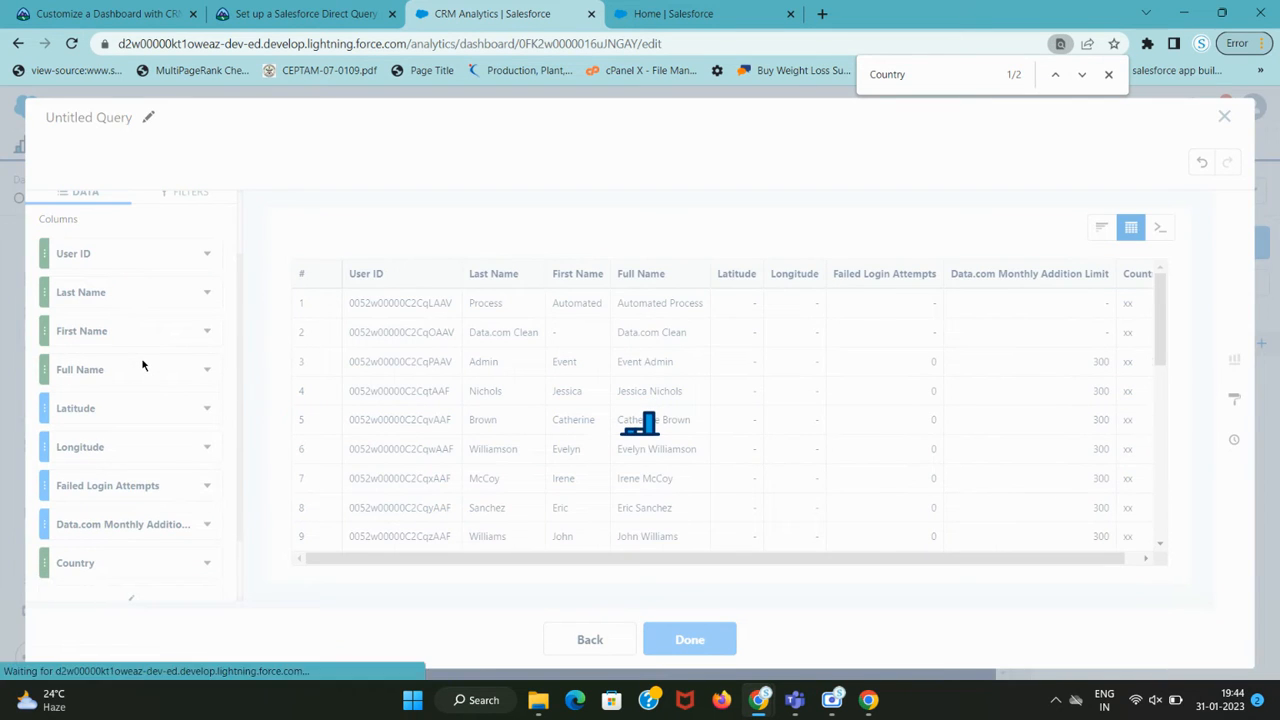
{"action": "key", "text": "ctrl+shift+Tab"}
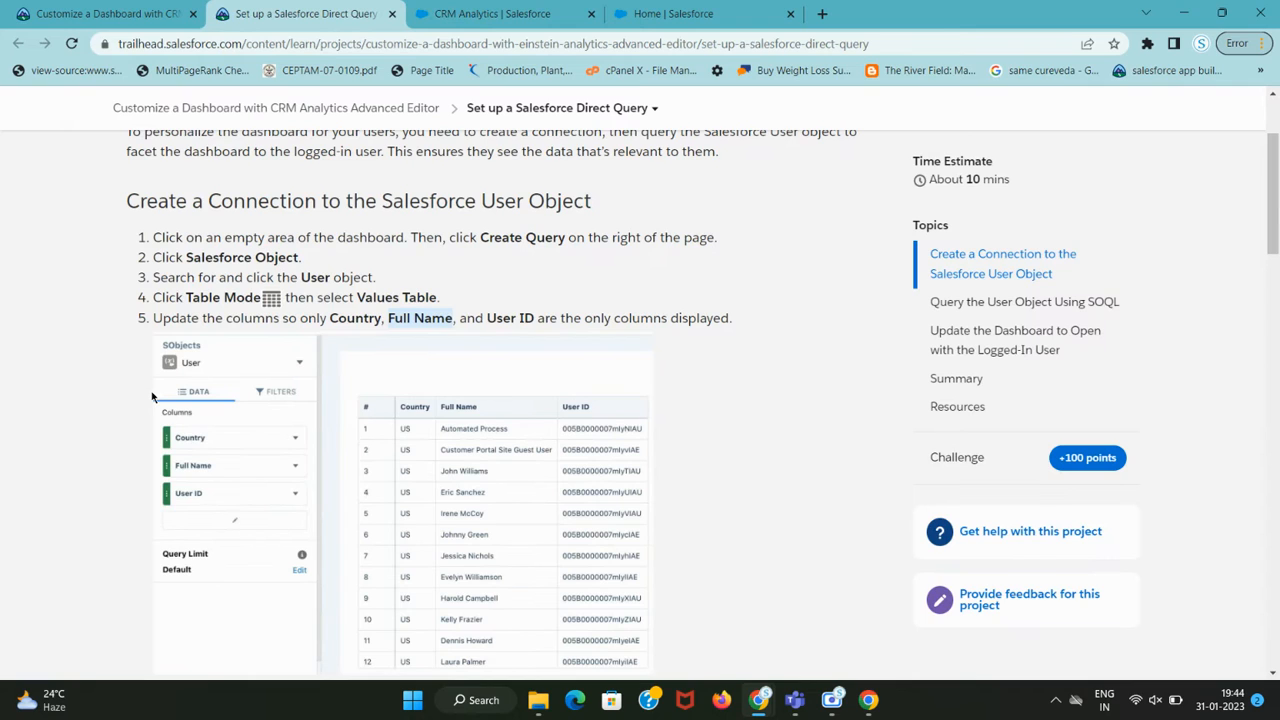
{"action": "key", "text": "ctrl+Tab"}
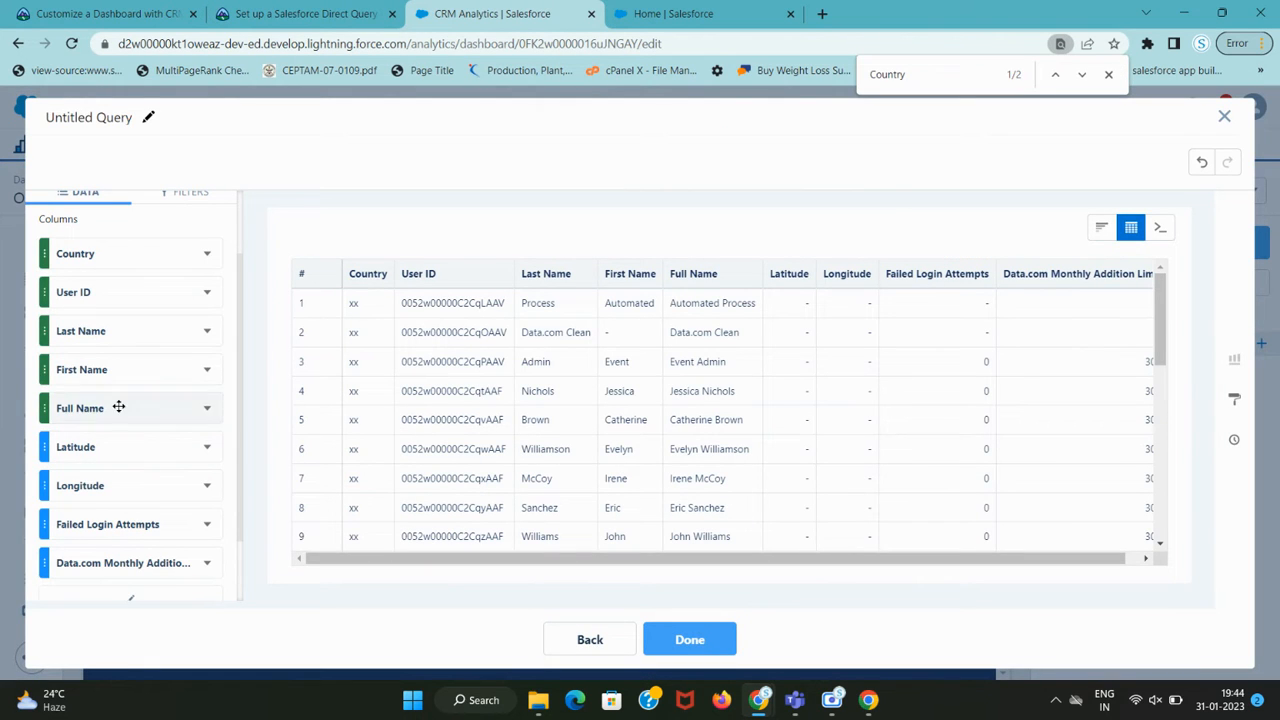
{"action": "left_click_drag", "start_coordinate": [114, 369], "coordinate": [114, 290]}
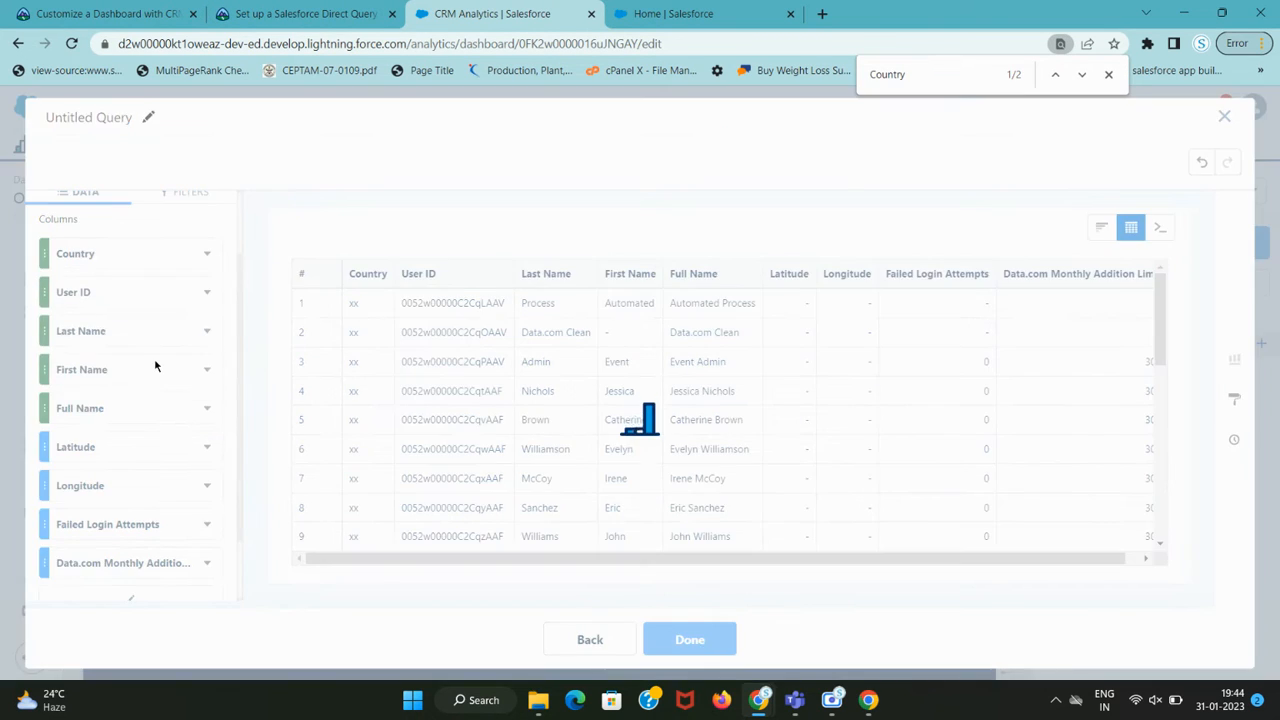
{"action": "key", "text": "ctrl+shift+Tab"}
{"action": "key", "text": "ctrl+Tab"}
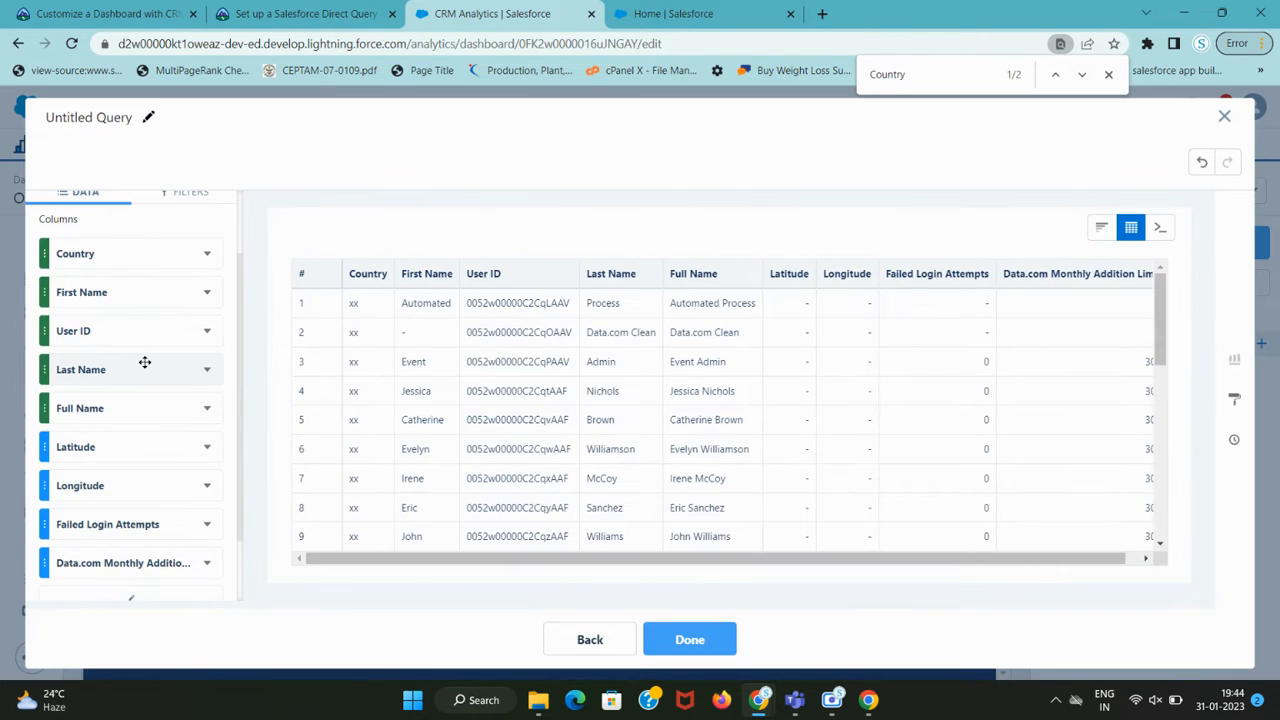
{"action": "key", "text": "ctrl+shift+Tab"}
{"action": "key", "text": "ctrl+Tab"}
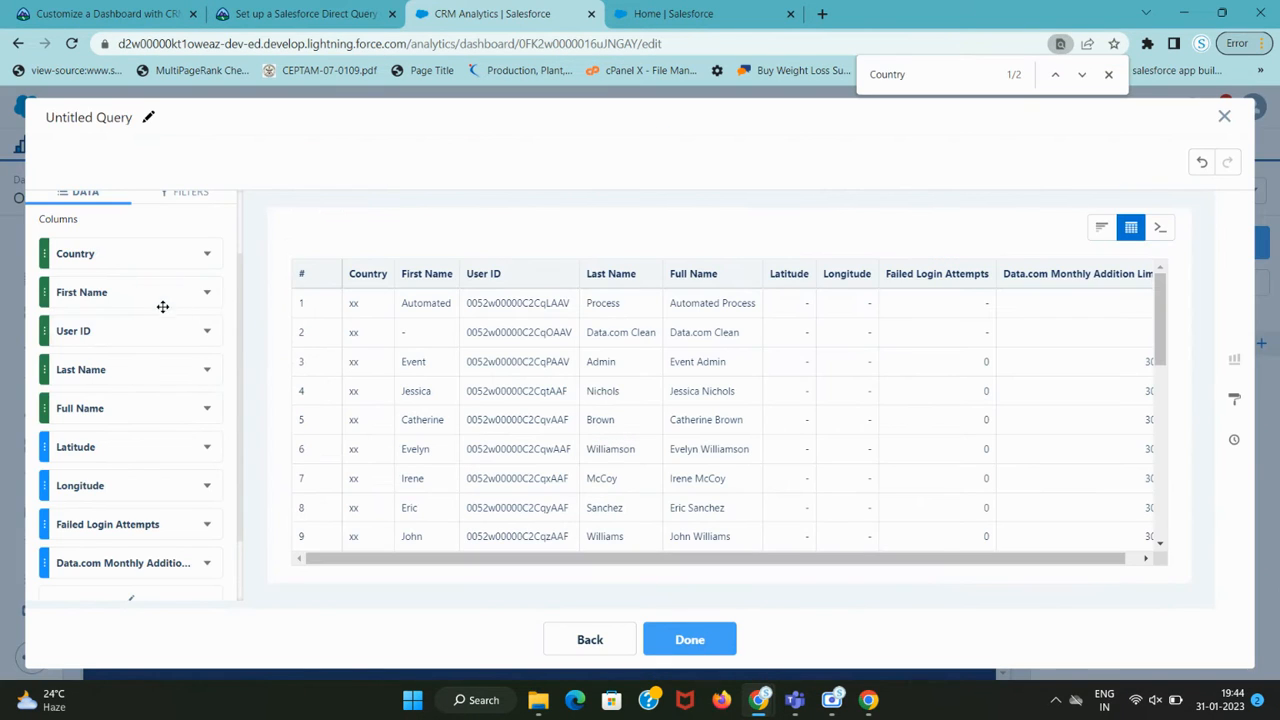
Reposition Full Name directly below Country and move First Name down below Last Name.
{"action": "mouse_move", "coordinate": [125, 406]}
{"action": "left_mouse_down"}
{"action": "mouse_move", "coordinate": [123, 283]}
{"action": "mouse_move", "coordinate": [126, 417]}
{"action": "mouse_move", "coordinate": [130, 405]}
{"action": "left_mouse_up"}
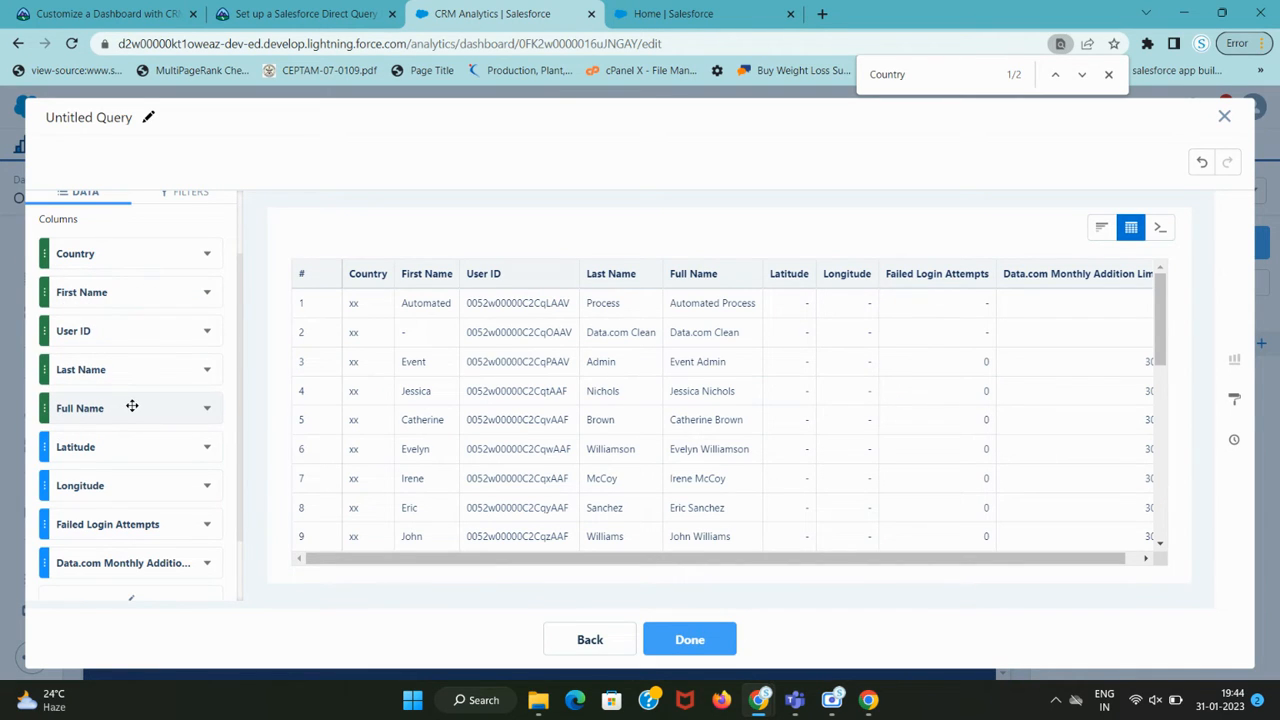
{"action": "left_click_drag", "start_coordinate": [131, 400], "coordinate": [128, 279]}
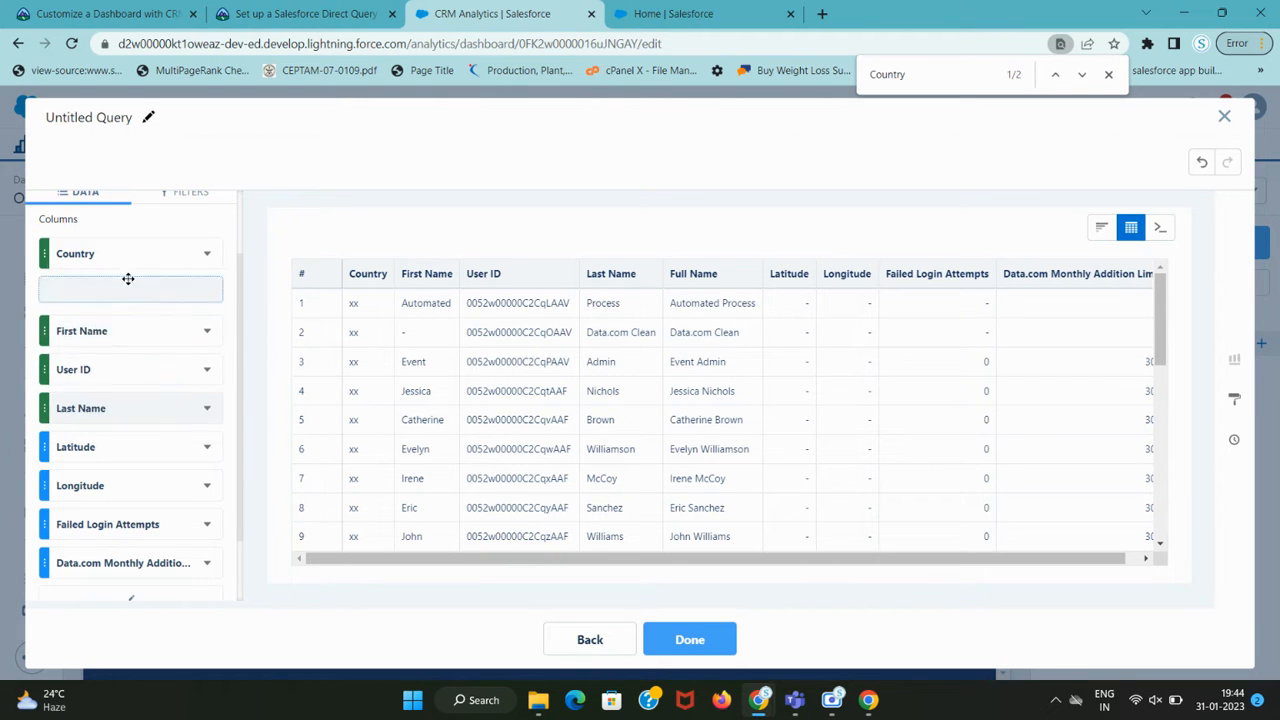
{"action": "left_click_drag", "start_coordinate": [123, 403], "coordinate": [121, 276]}
{"action": "left_click_drag", "start_coordinate": [114, 396], "coordinate": [130, 361]}
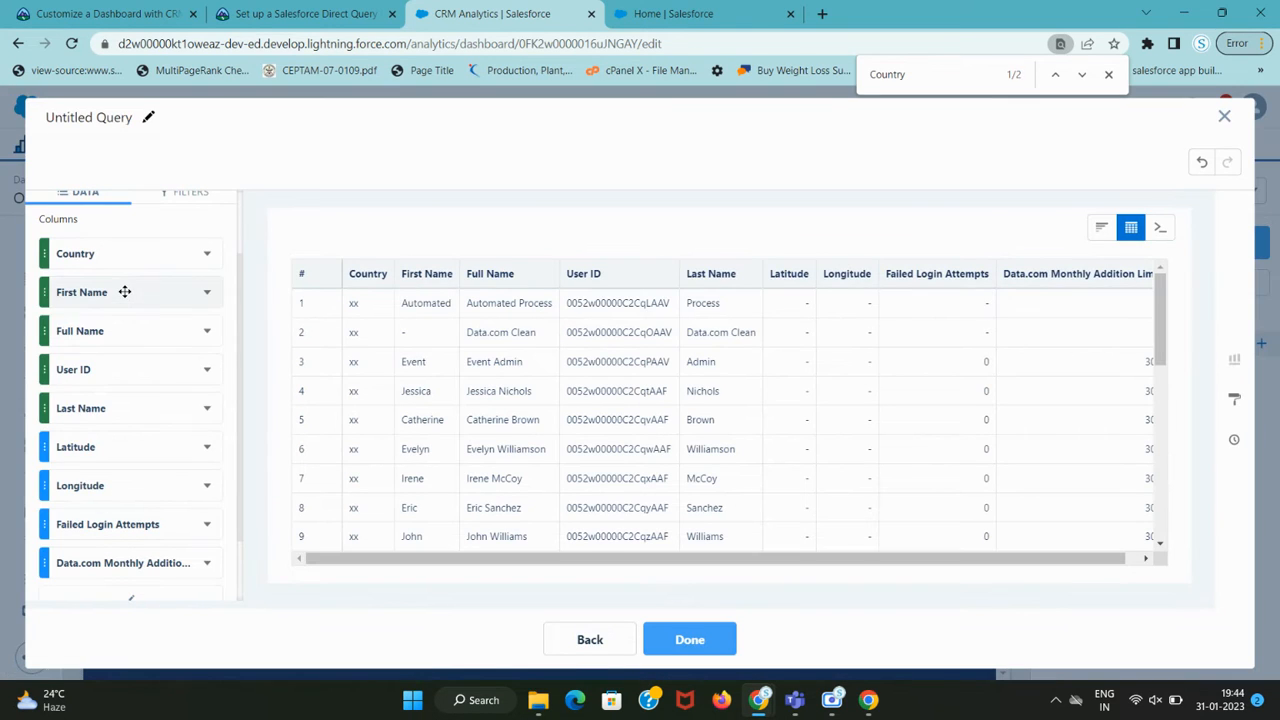
{"action": "left_click_drag", "start_coordinate": [123, 291], "coordinate": [129, 431]}
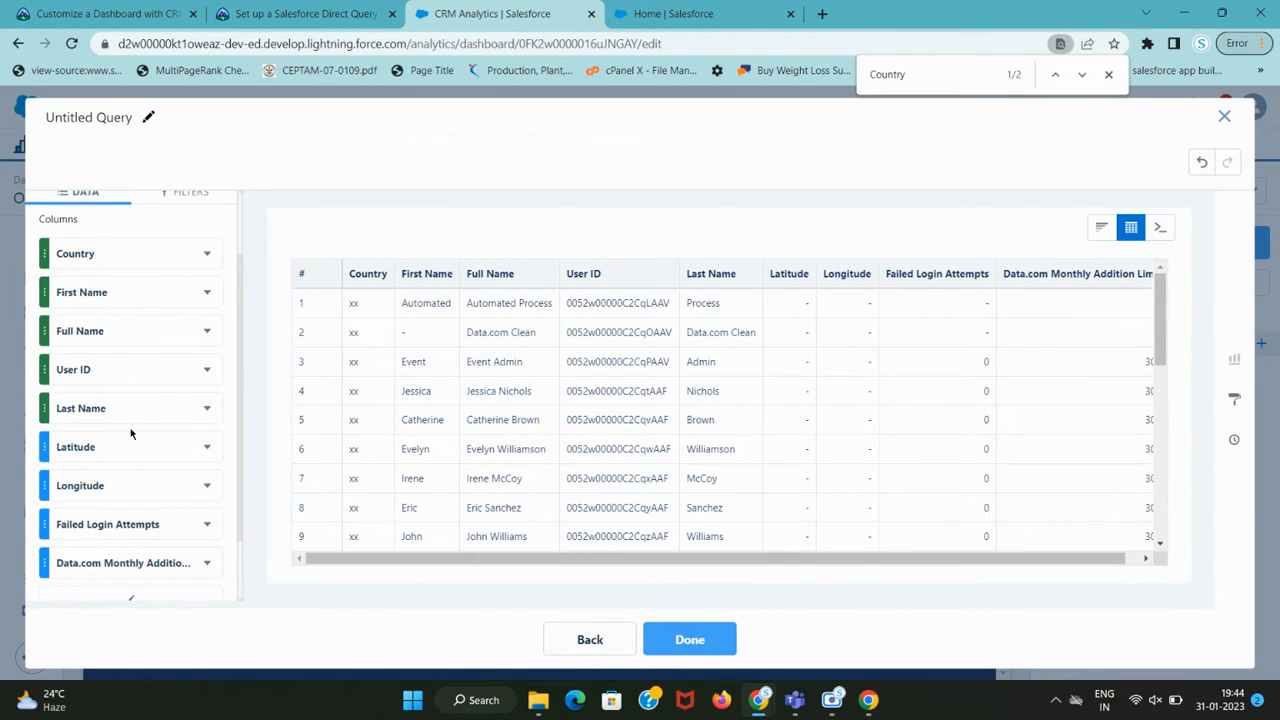
{"action": "left_click_drag", "start_coordinate": [129, 291], "coordinate": [130, 416]}
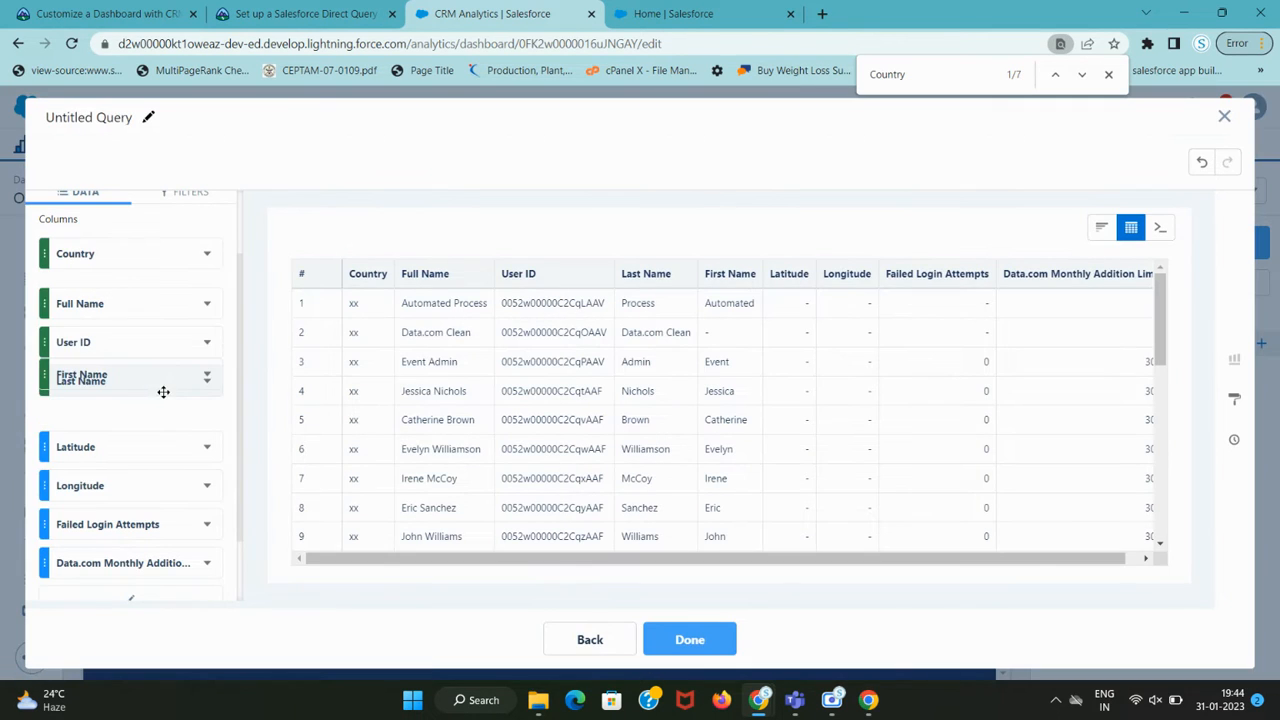
Delete the Last Name, Longitude and Latitude columns from the query.
{"action": "left_click", "coordinate": [295, 14]}
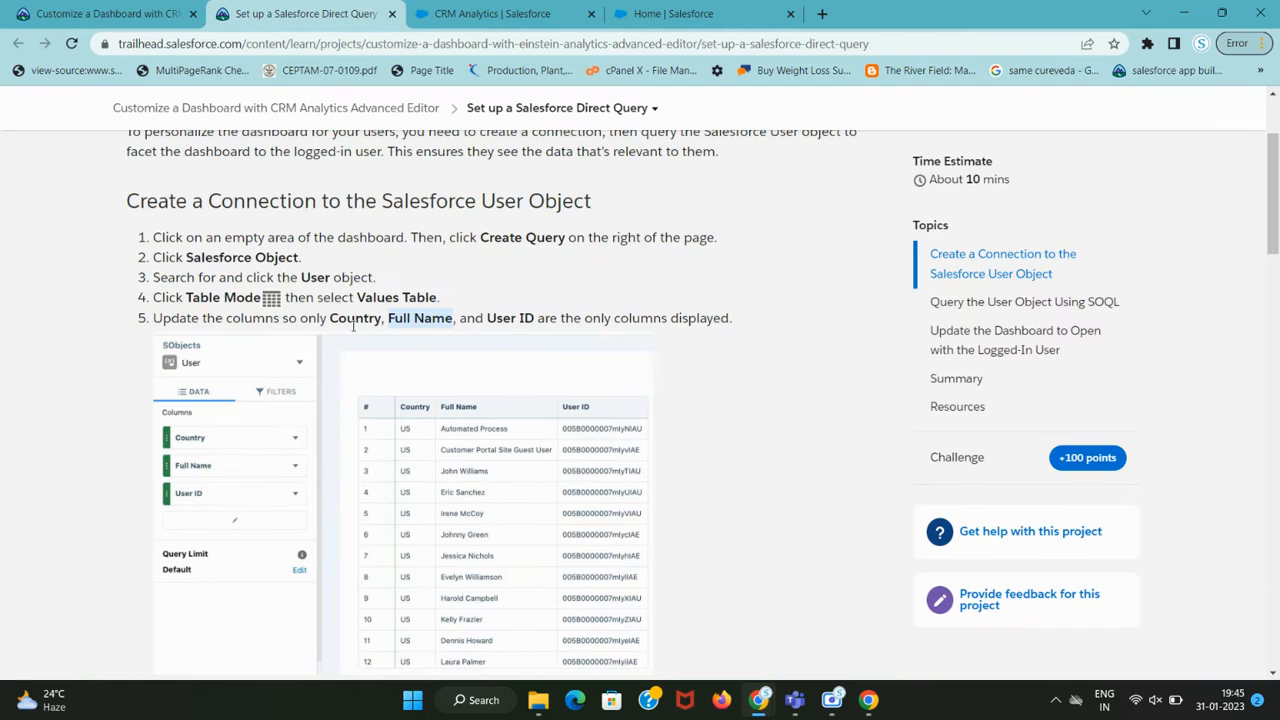
{"action": "left_click_drag", "start_coordinate": [331, 318], "coordinate": [548, 318]}
{"action": "key", "text": "ctrl+Tab"}
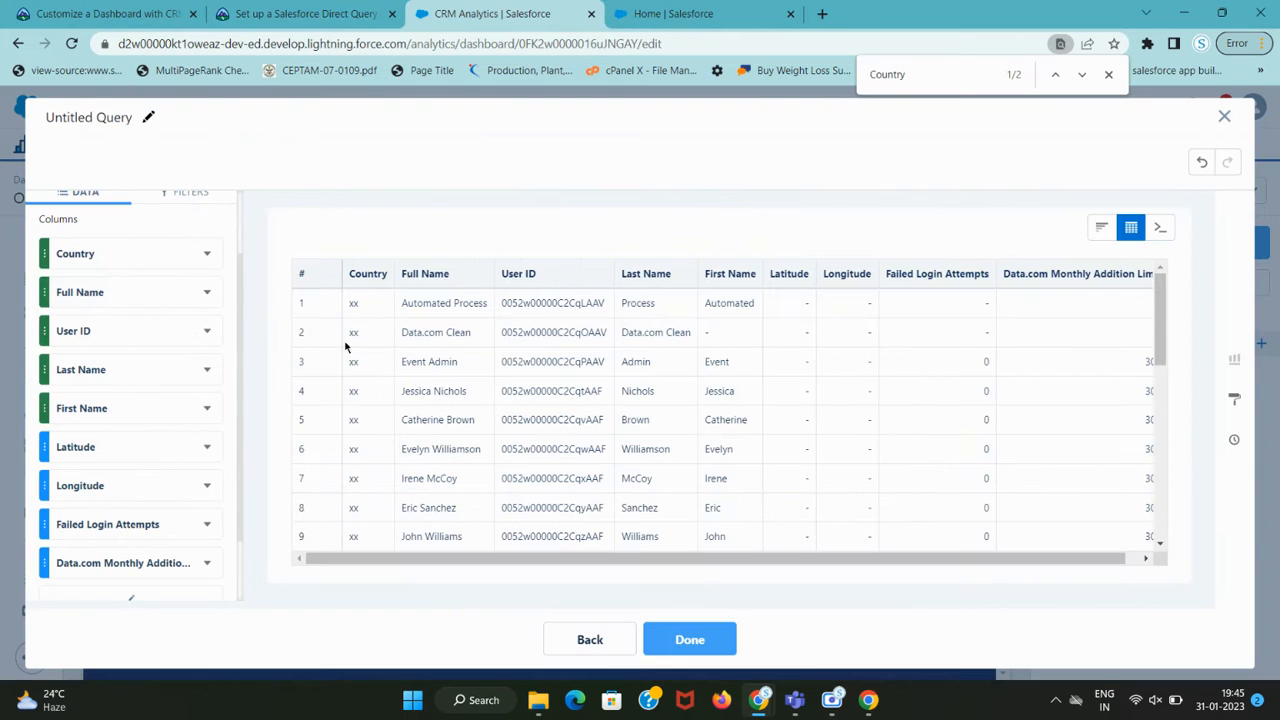
{"action": "left_click", "coordinate": [204, 372]}
{"action": "left_click", "coordinate": [245, 490]}
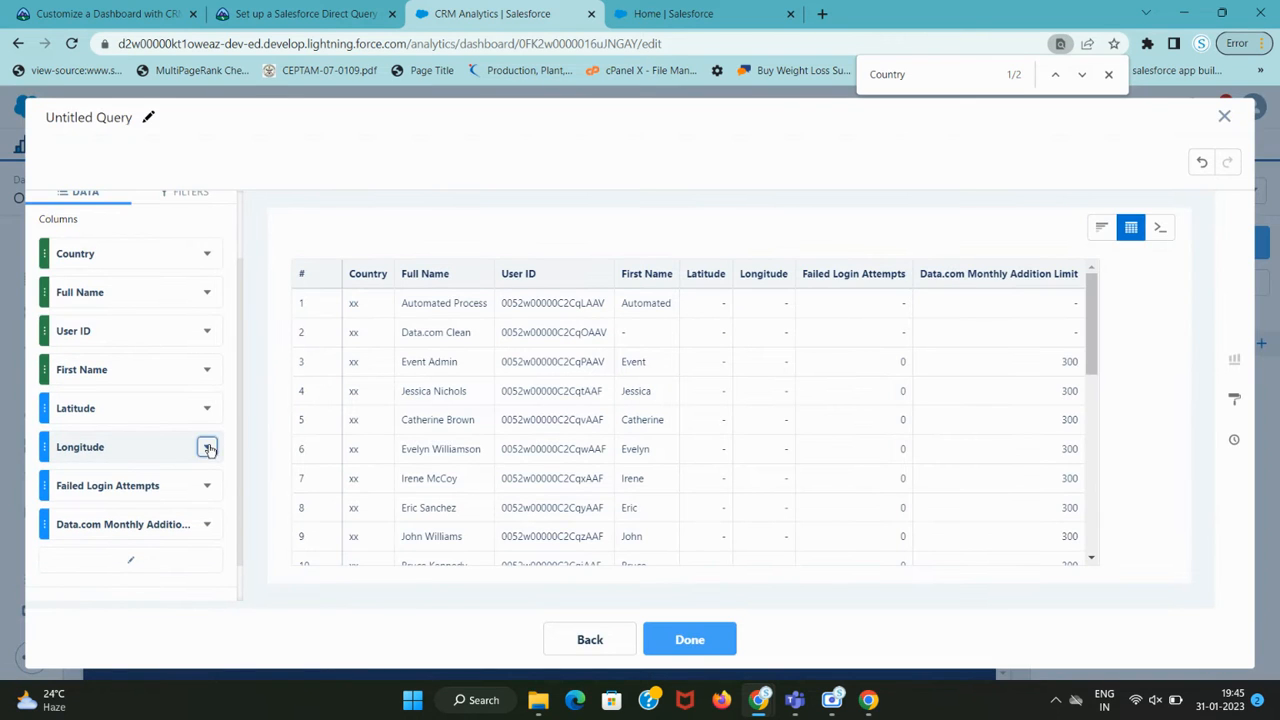
{"action": "left_click", "coordinate": [208, 449]}
{"action": "left_click", "coordinate": [228, 541]}
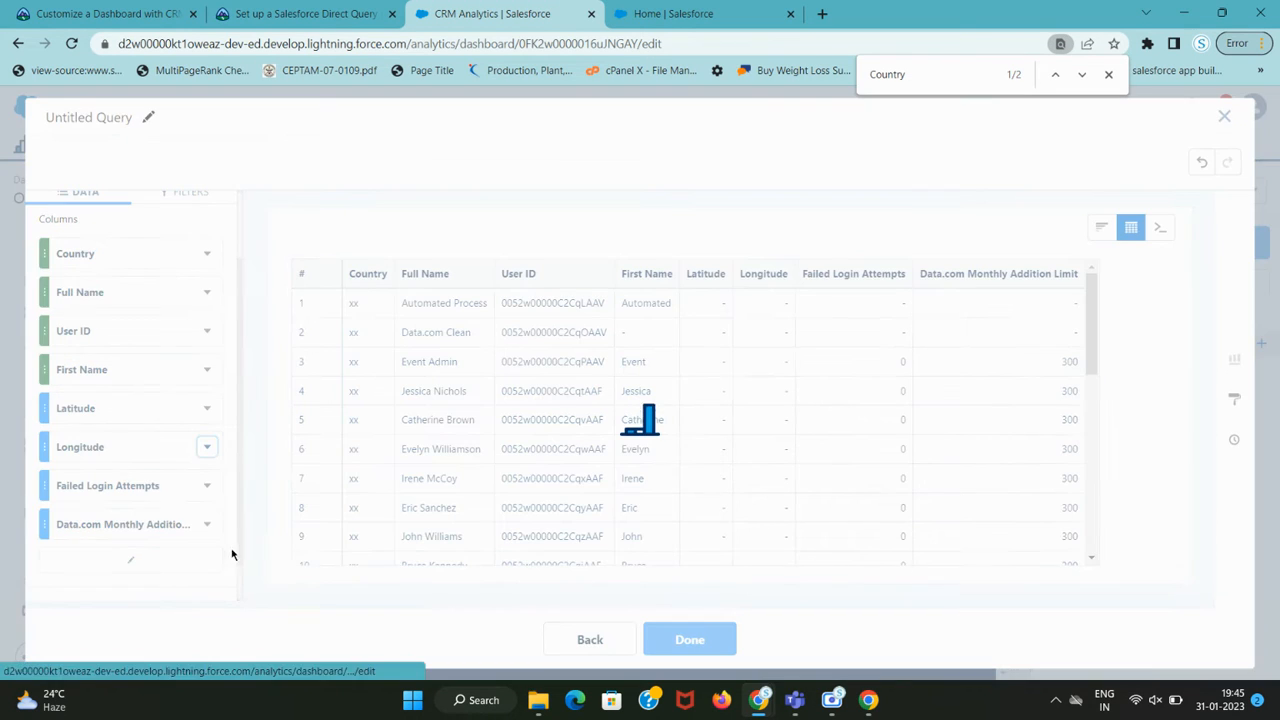
{"action": "left_click", "coordinate": [207, 408]}
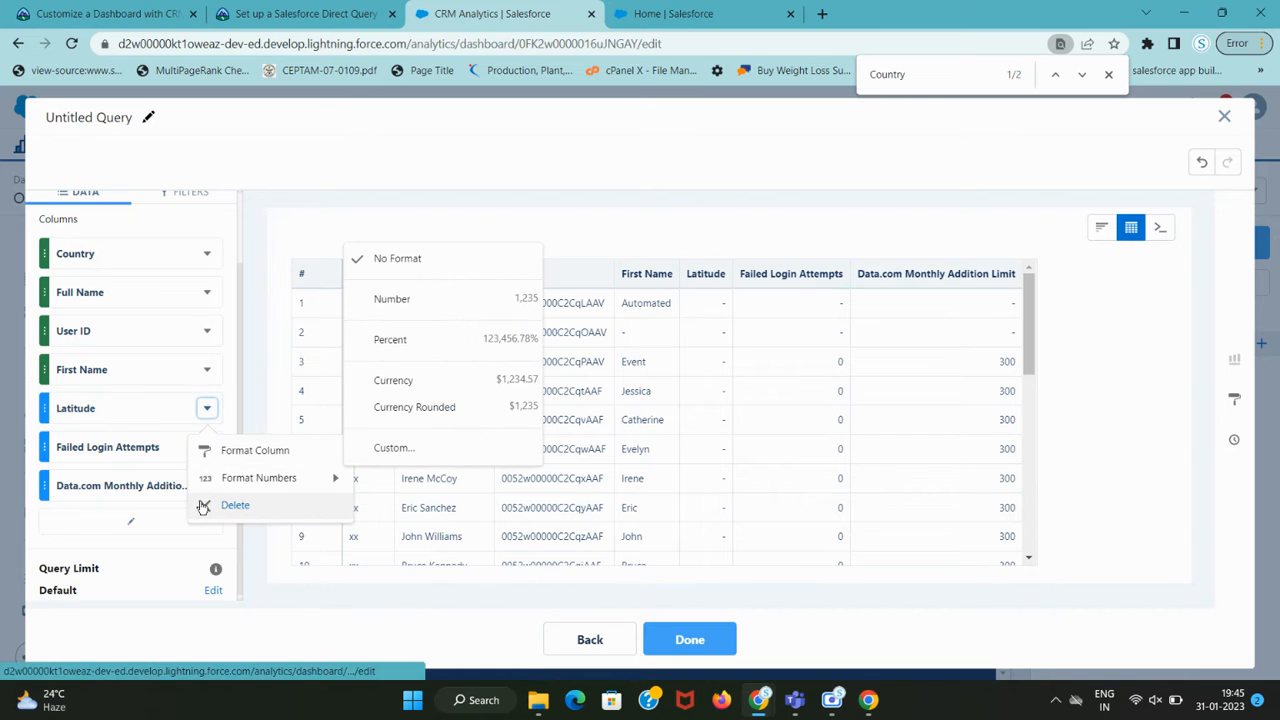
{"action": "left_click", "coordinate": [203, 507]}
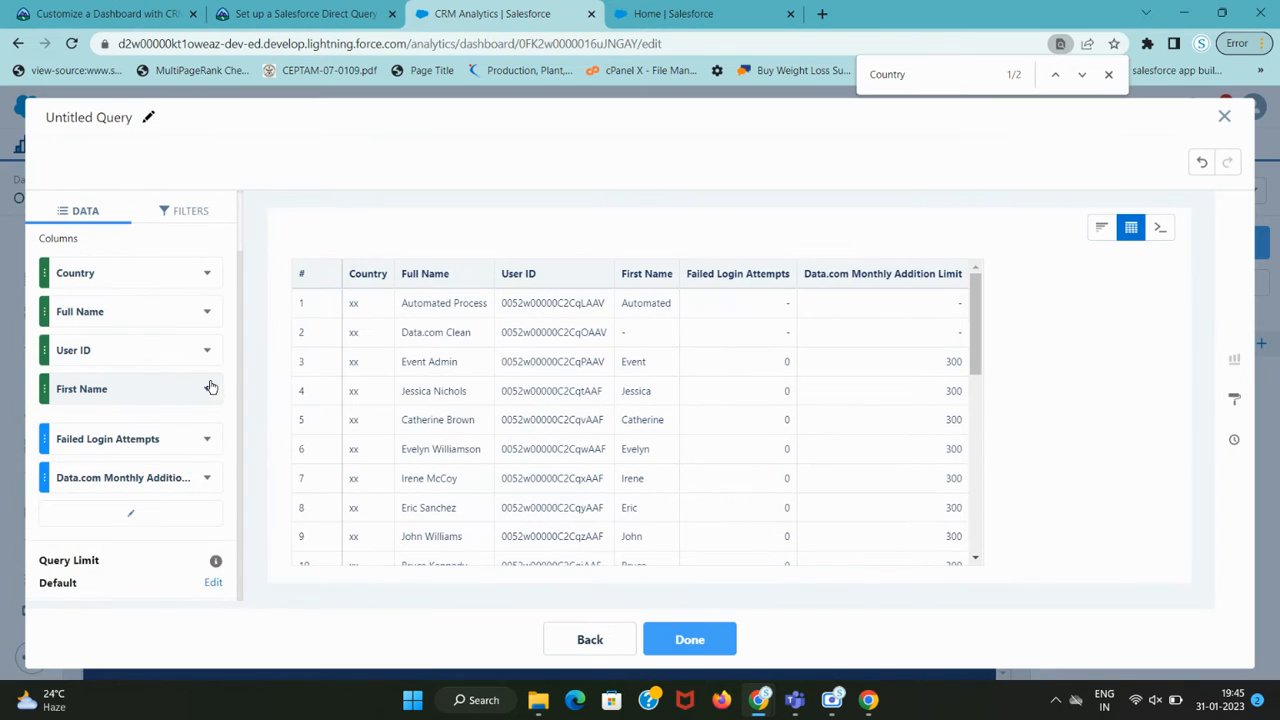
Delete the First Name, Failed Login Attempts and Data.com Monthly Addition Limit columns.
{"action": "left_click", "coordinate": [207, 388]}
{"action": "left_click", "coordinate": [208, 513]}
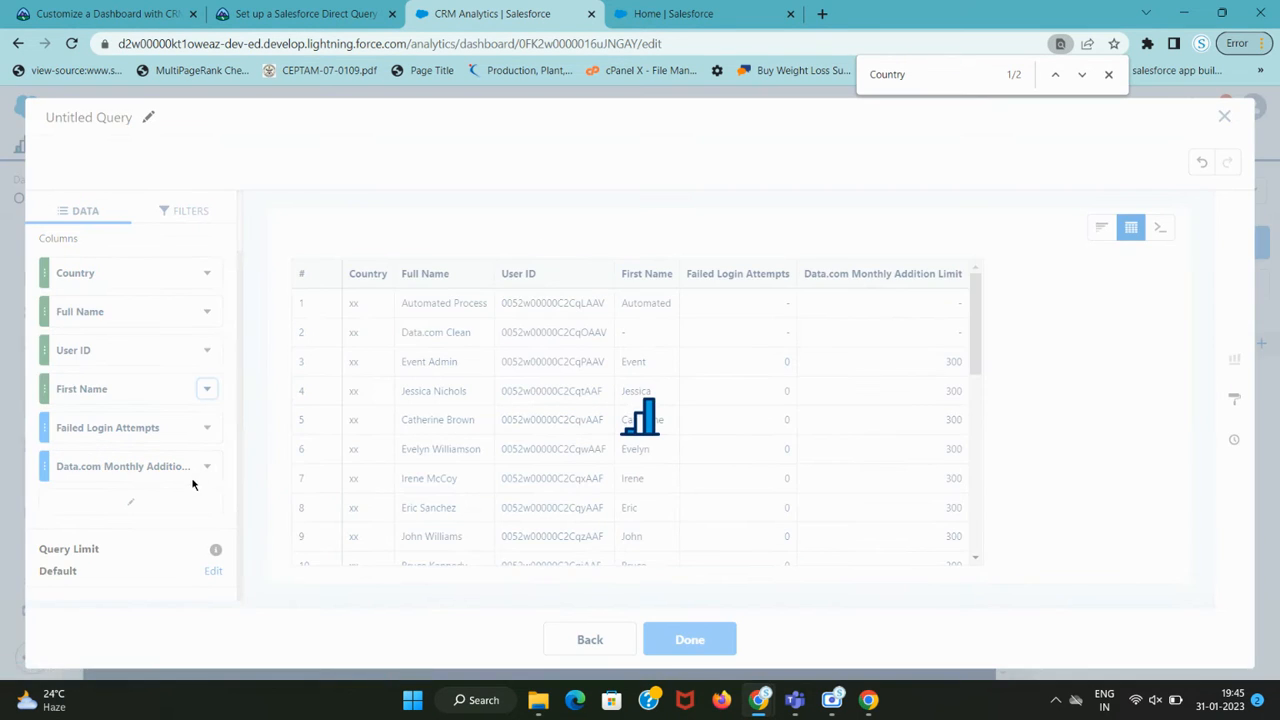
{"action": "left_click", "coordinate": [207, 388]}
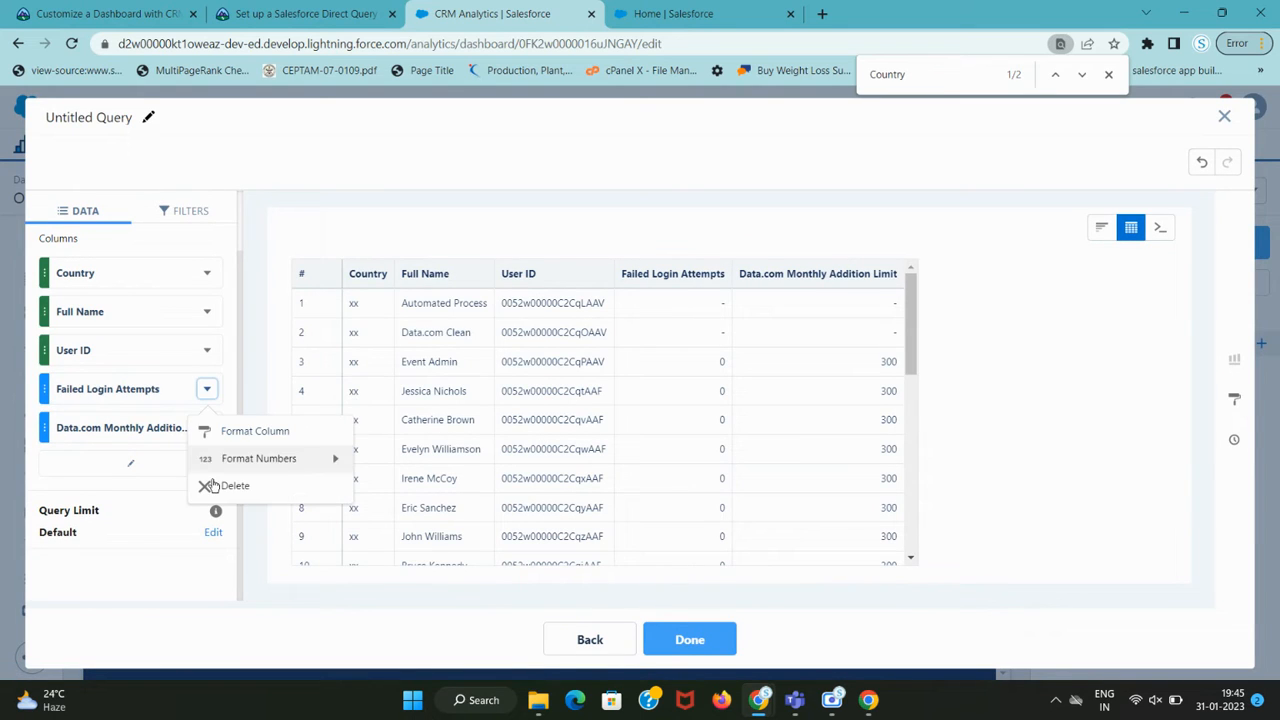
{"action": "left_click", "coordinate": [210, 485]}
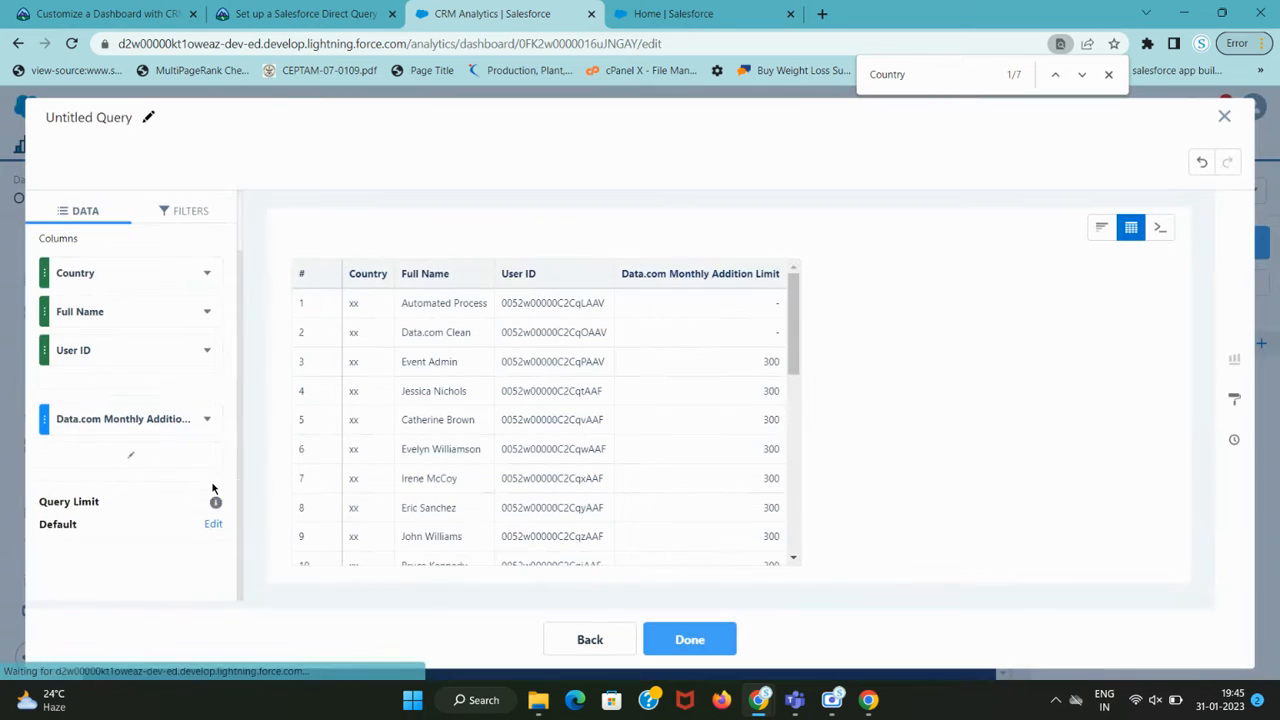
{"action": "left_click", "coordinate": [207, 388]}
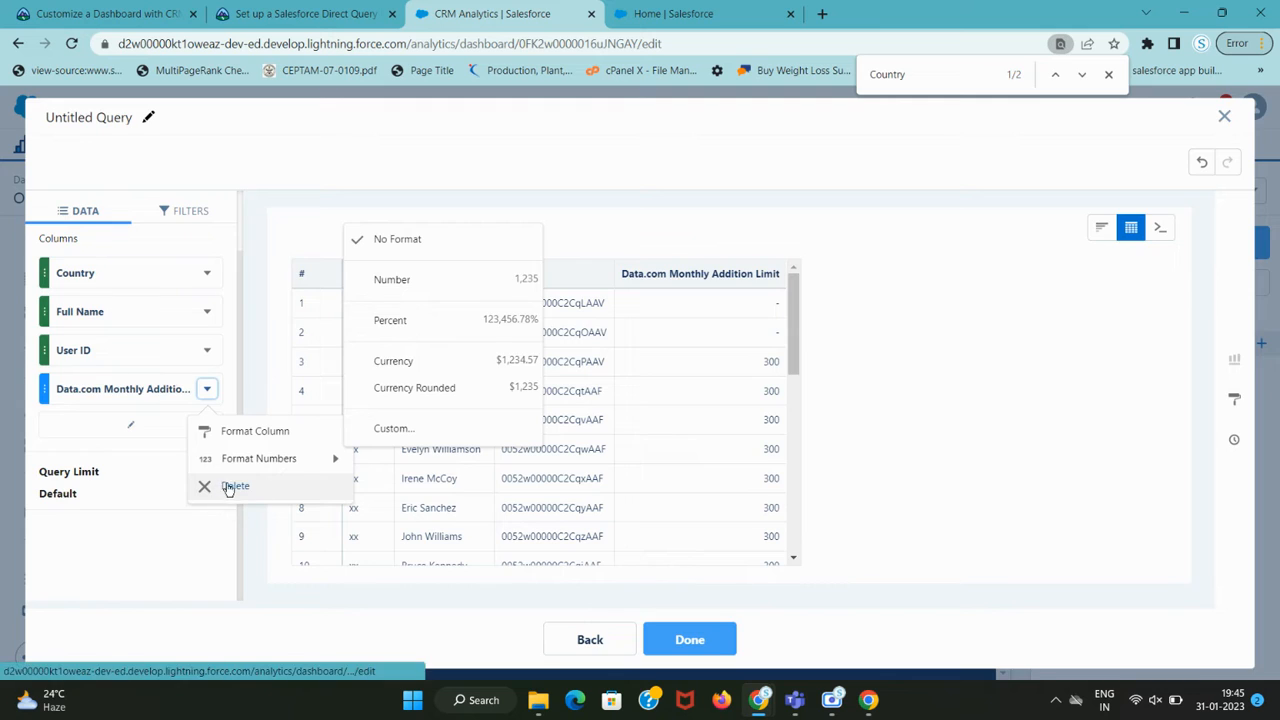
{"action": "left_click", "coordinate": [230, 486]}
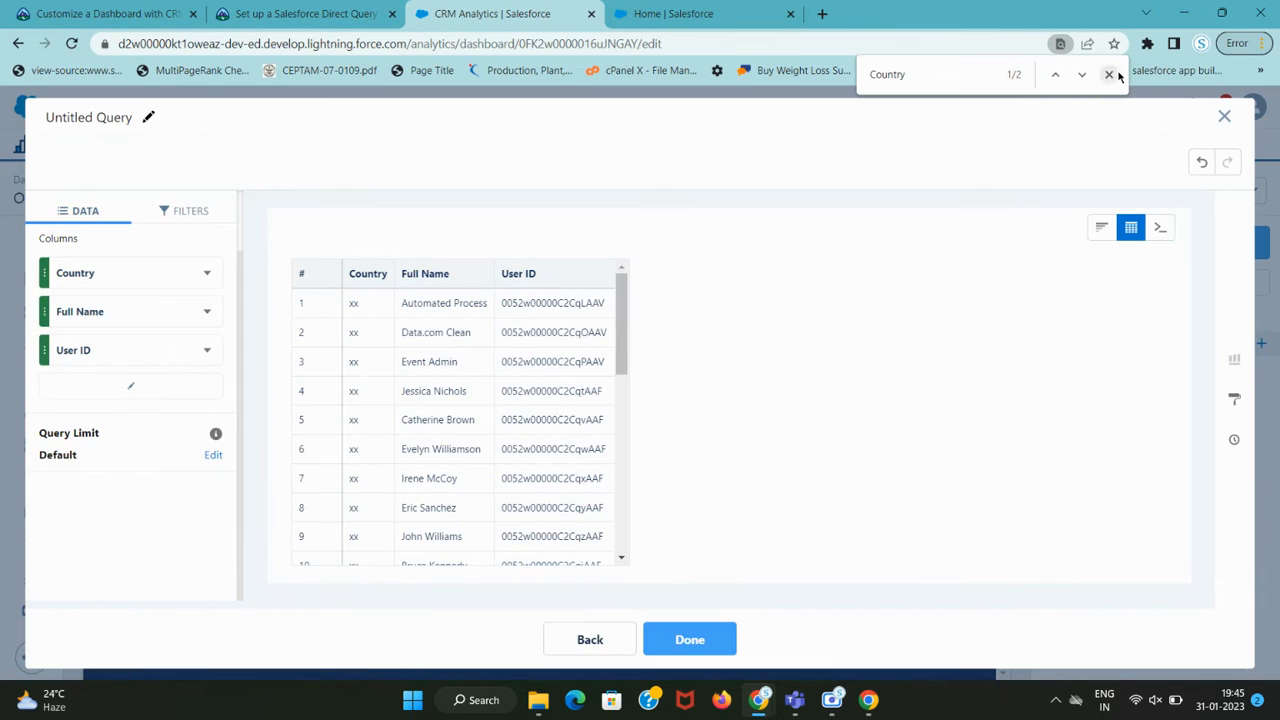
{"action": "left_click", "coordinate": [1109, 75]}
Read the filter step in Trailhead and show the User lens's Filters panel.
{"action": "key", "text": "ctrl+shift+Tab"}
{"action": "scroll", "coordinate": [288, 415], "scroll_direction": "down", "scroll_amount": 5}
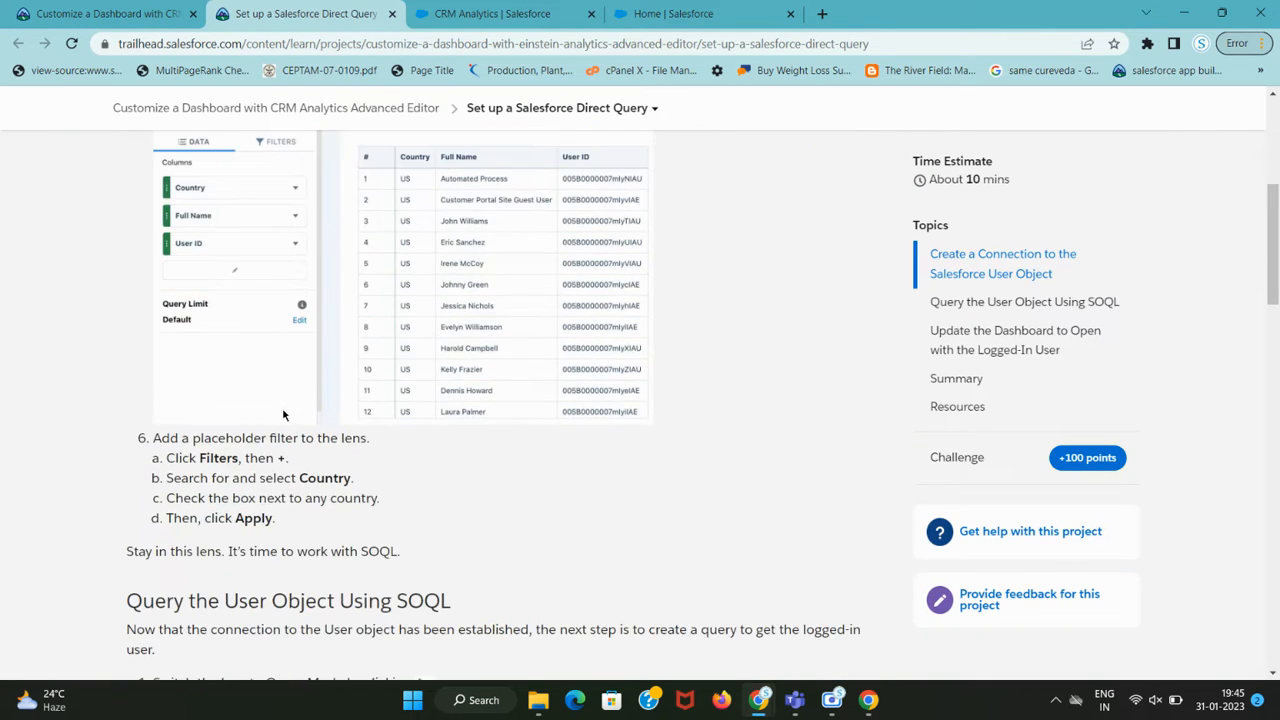
{"action": "scroll", "coordinate": [280, 415], "scroll_direction": "up", "scroll_amount": 1}
{"action": "key", "text": "ctrl+Tab"}
{"action": "left_click_drag", "start_coordinate": [200, 457], "coordinate": [251, 461]}
{"action": "scroll", "coordinate": [326, 477], "scroll_direction": "up", "scroll_amount": 2}
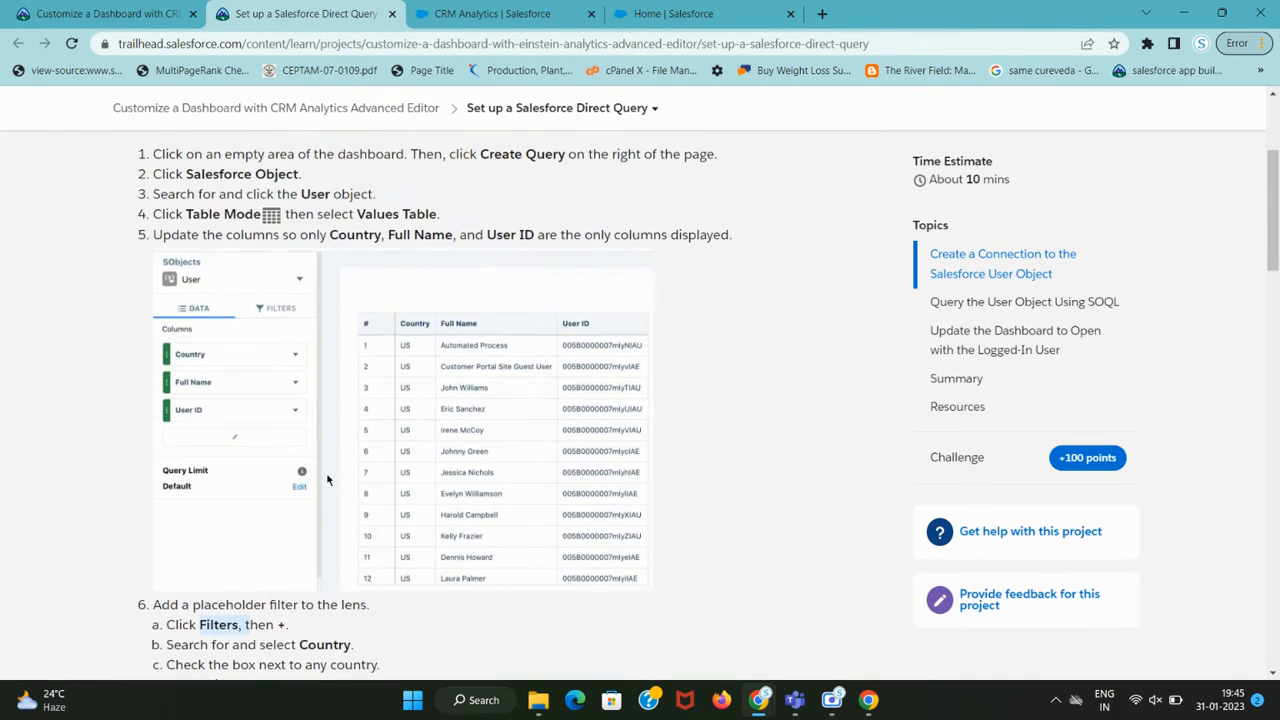
{"action": "key", "text": "ctrl+Tab"}
{"action": "left_click", "coordinate": [192, 211]}
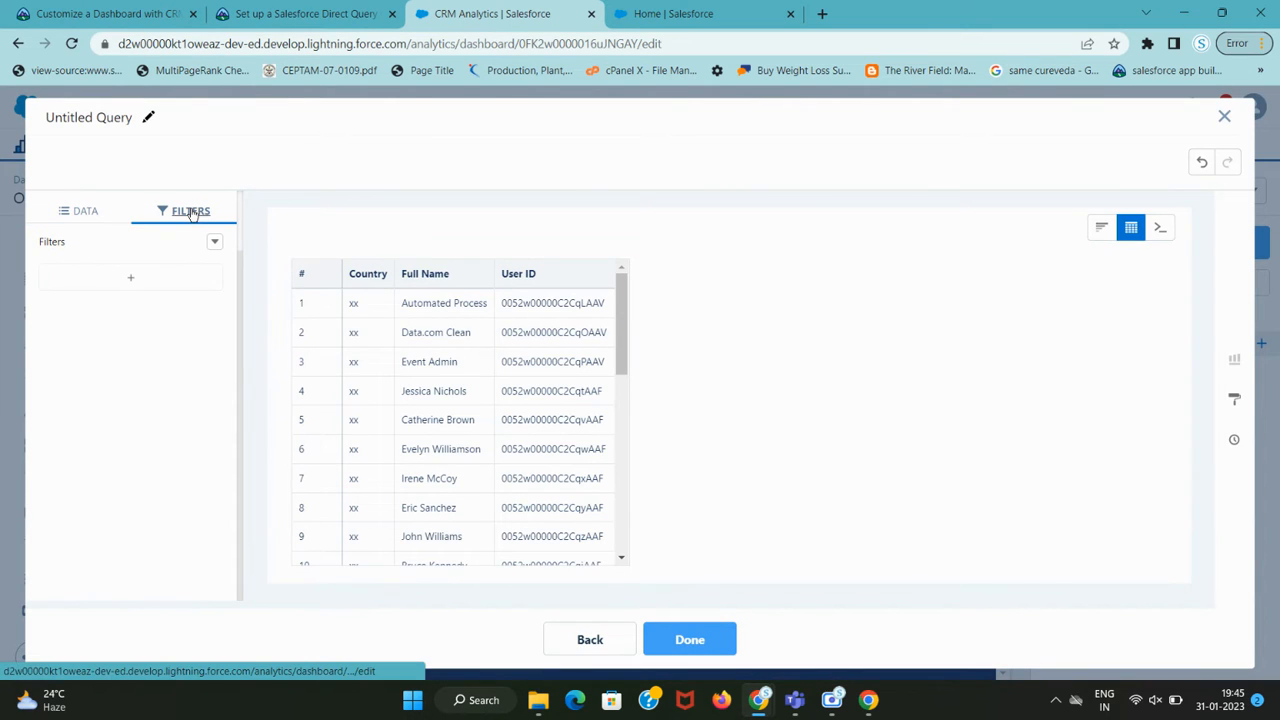
{"action": "key", "text": "ctrl+shift+Tab"}
{"action": "scroll", "coordinate": [280, 514], "scroll_direction": "down", "scroll_amount": 2}
{"action": "key", "text": "ctrl+Tab"}
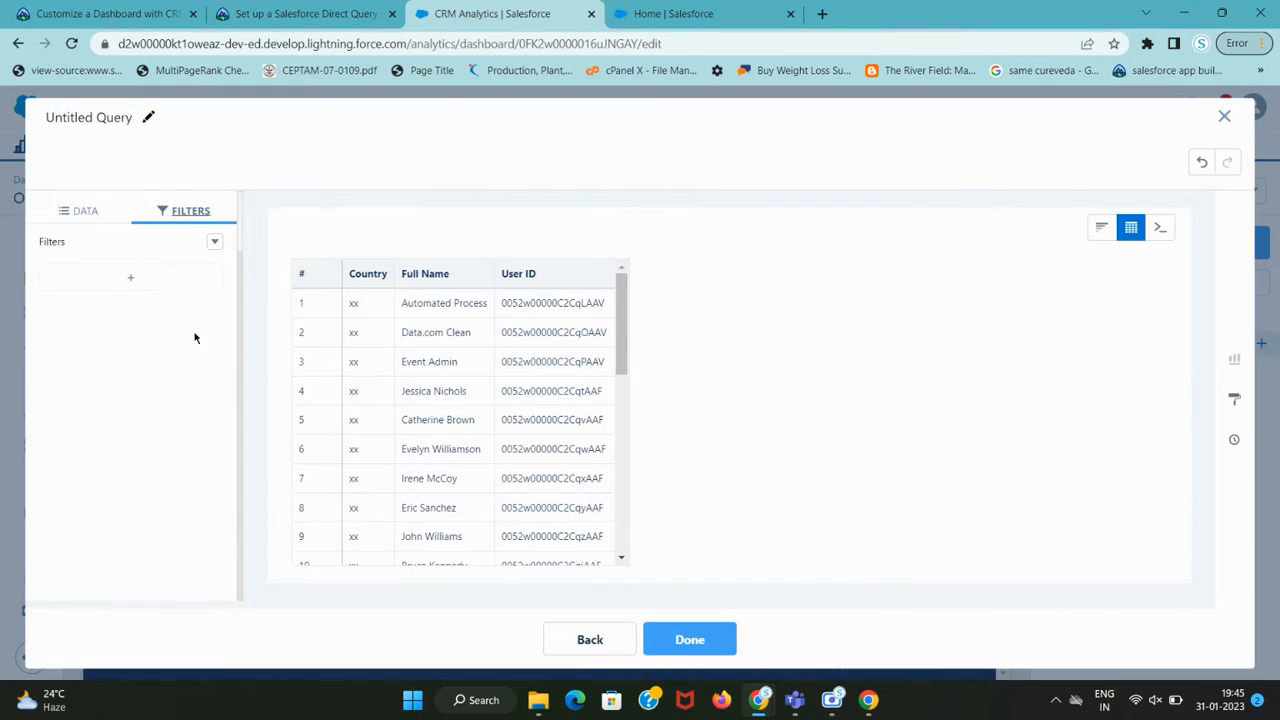
Start a new lens filter and pick Country as its field.
{"action": "left_click", "coordinate": [134, 283]}
{"action": "key", "text": "ctrl+shift+Tab"}
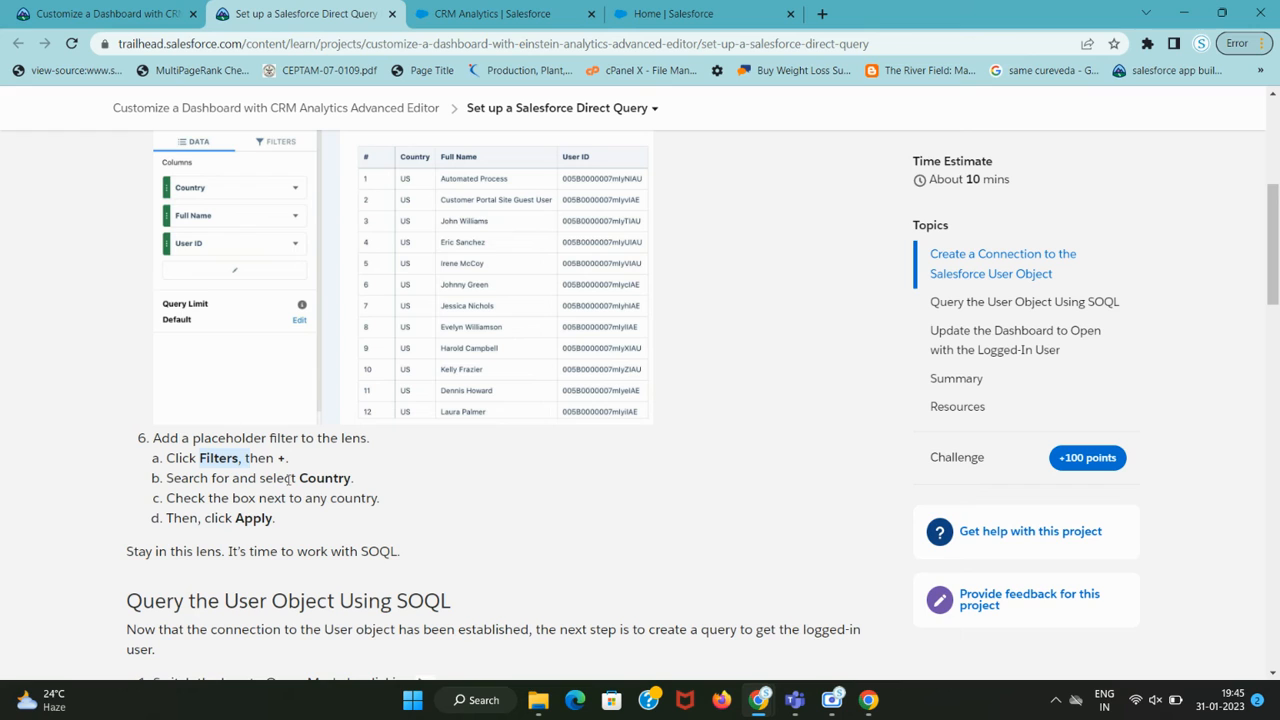
{"action": "double_click", "coordinate": [323, 477]}
{"action": "key", "text": "ctrl+c"}
{"action": "key", "text": "ctrl+Tab"}
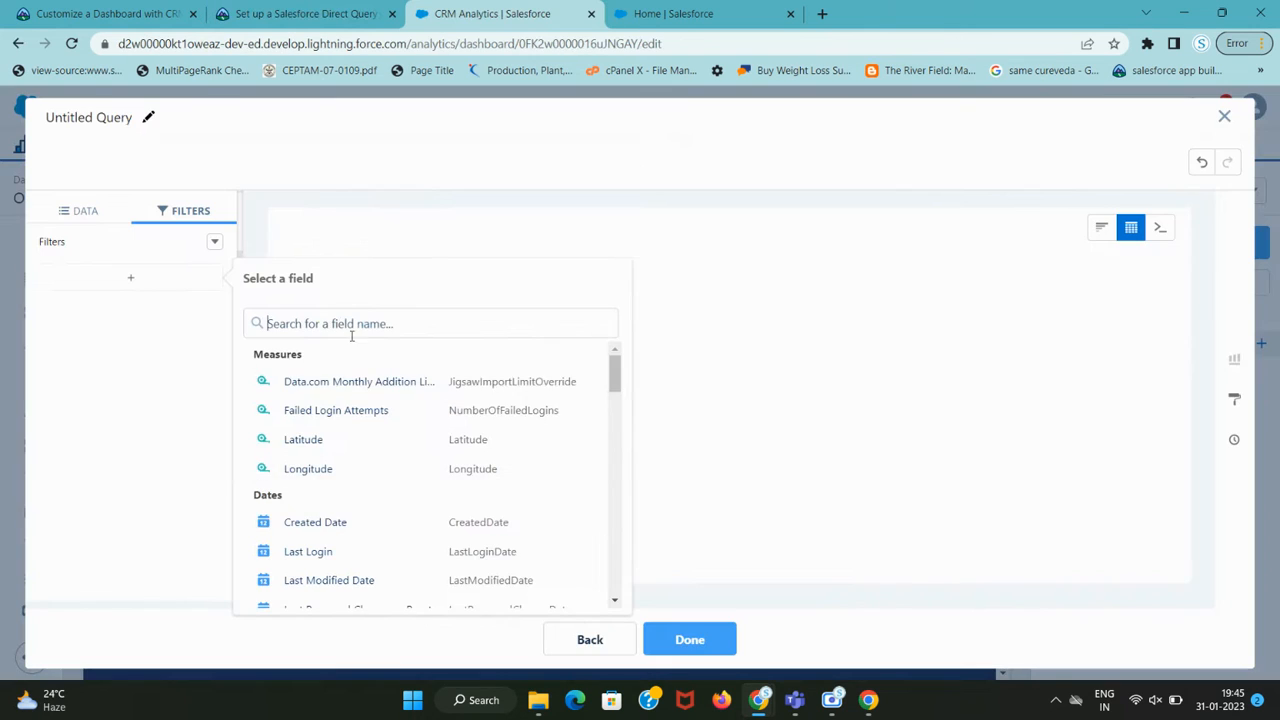
{"action": "left_click", "coordinate": [331, 323]}
{"action": "key", "text": "ctrl+v"}
{"action": "left_click", "coordinate": [303, 386]}
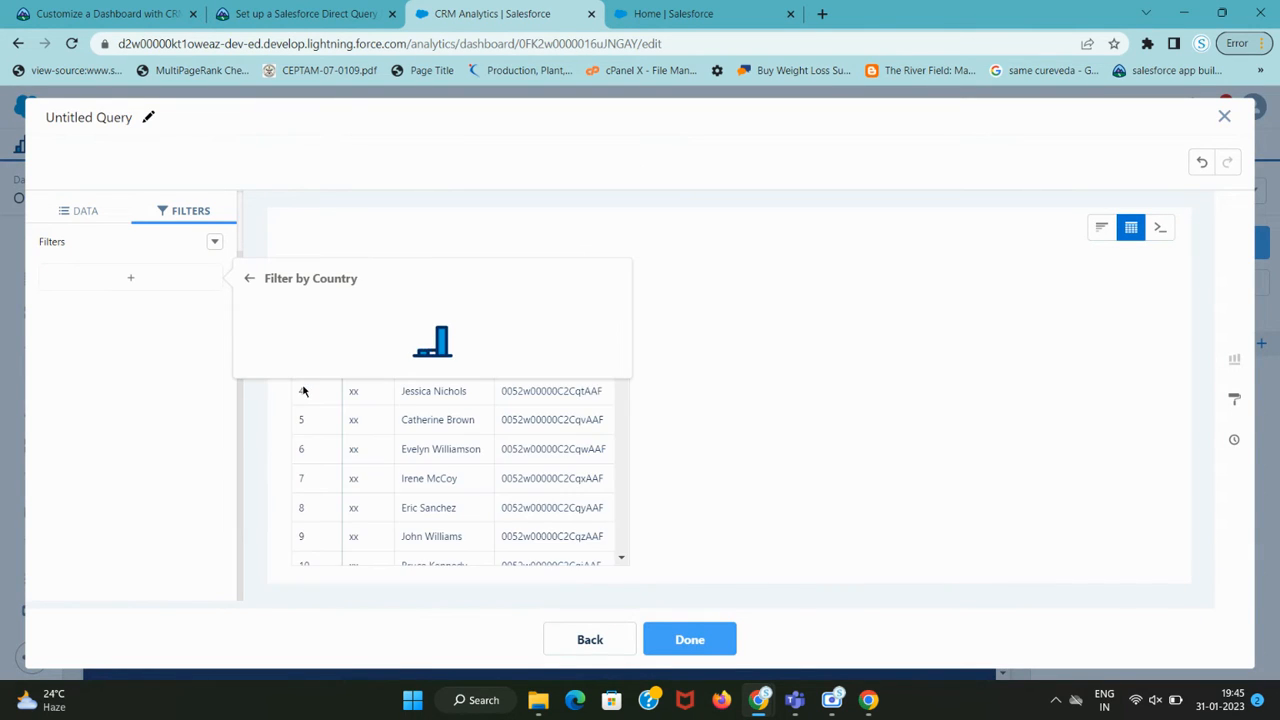
{"action": "key", "text": "ctrl+shift+Tab"}
{"action": "scroll", "coordinate": [285, 411], "scroll_direction": "down", "scroll_amount": 2}
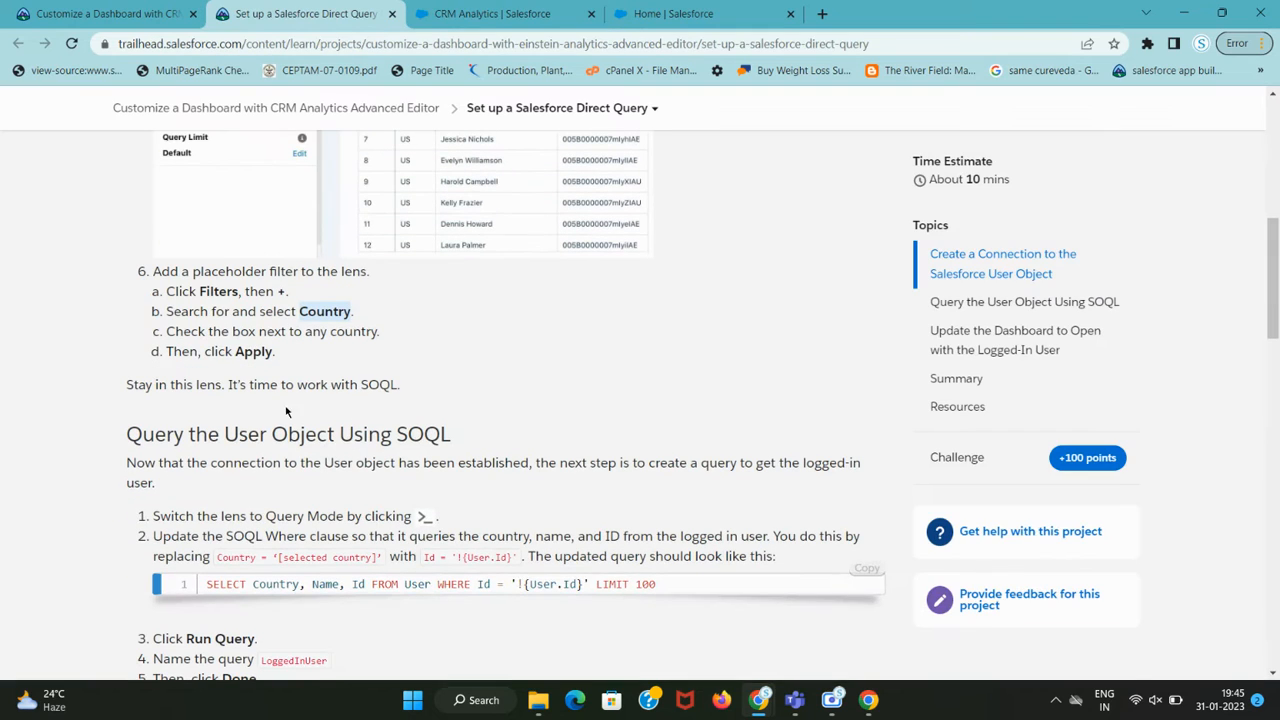
{"action": "left_click_drag", "start_coordinate": [213, 335], "coordinate": [375, 334]}
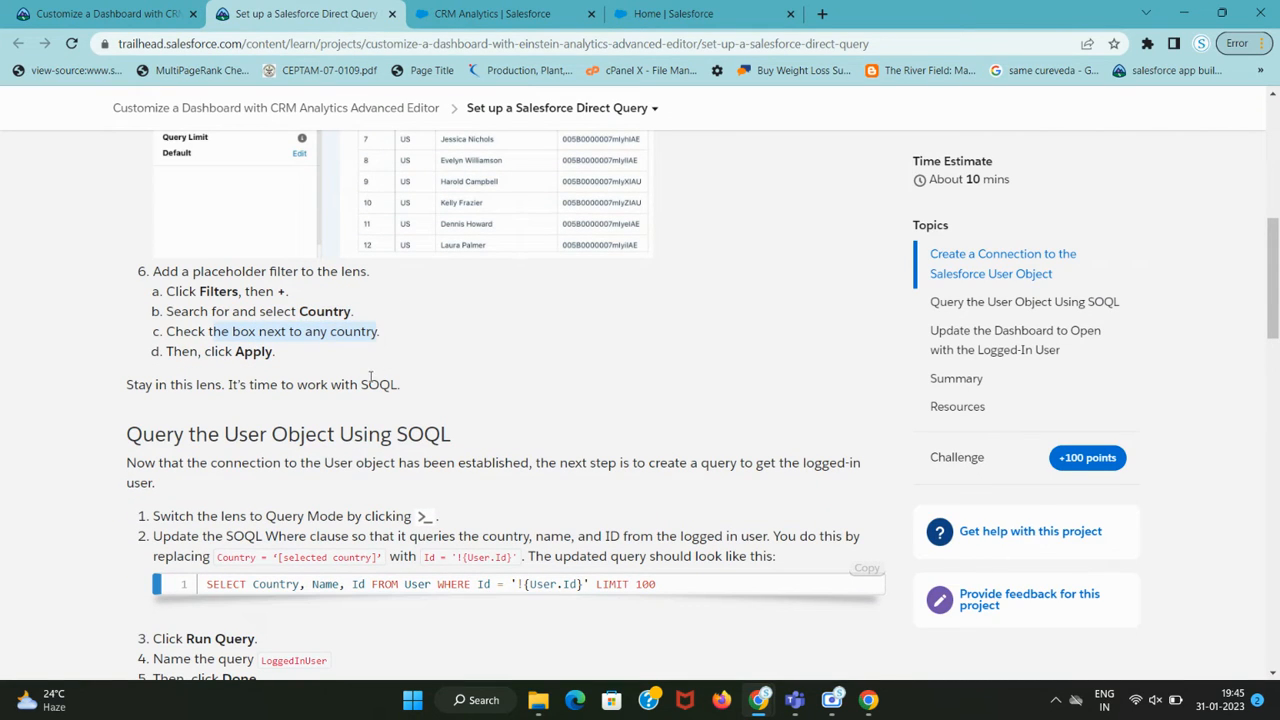
{"action": "key", "text": "ctrl+Tab"}
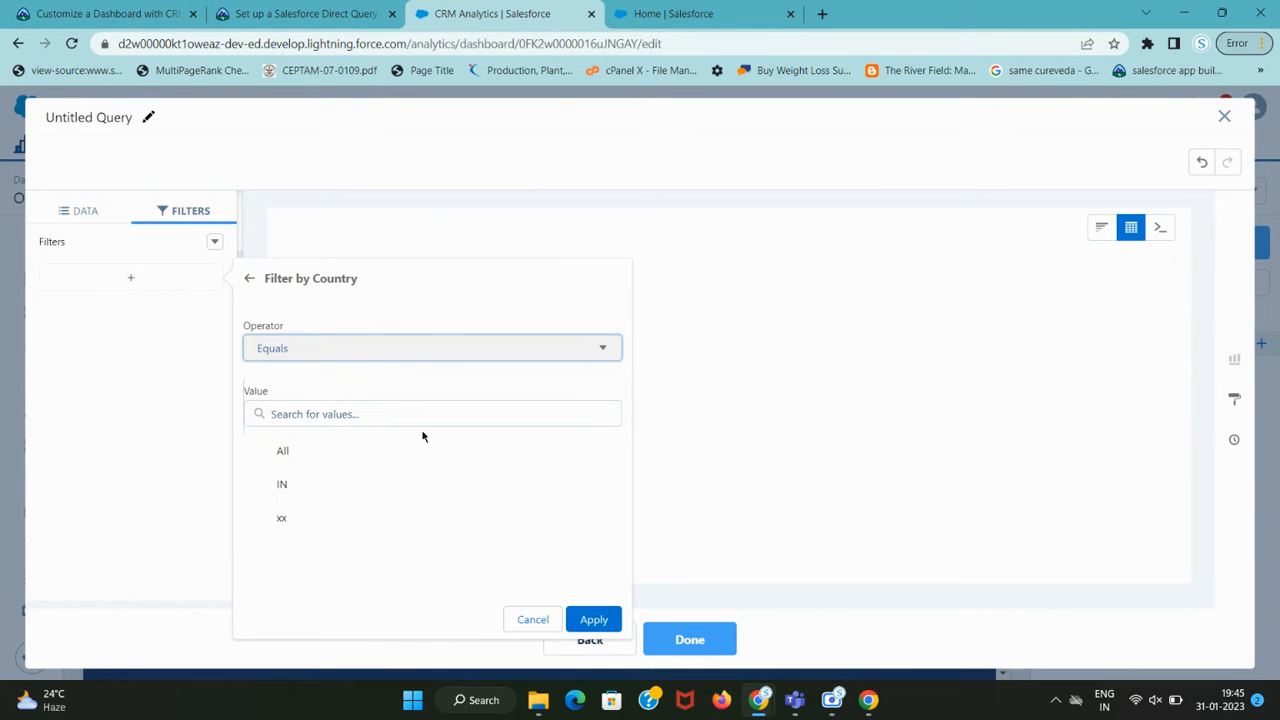
Try searching Country values, keep Equals, then discard the unfinished Country filter.
{"action": "key", "text": "ctrl+shift+Tab"}
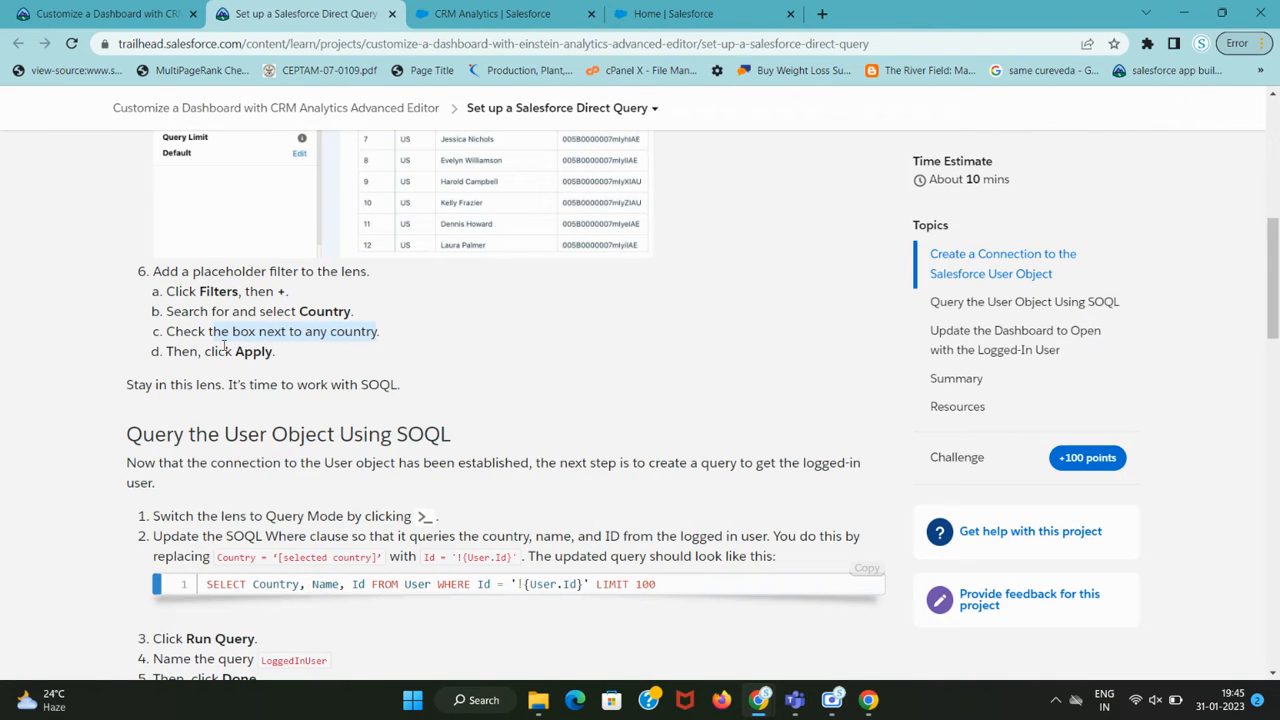
{"action": "left_click", "coordinate": [301, 334]}
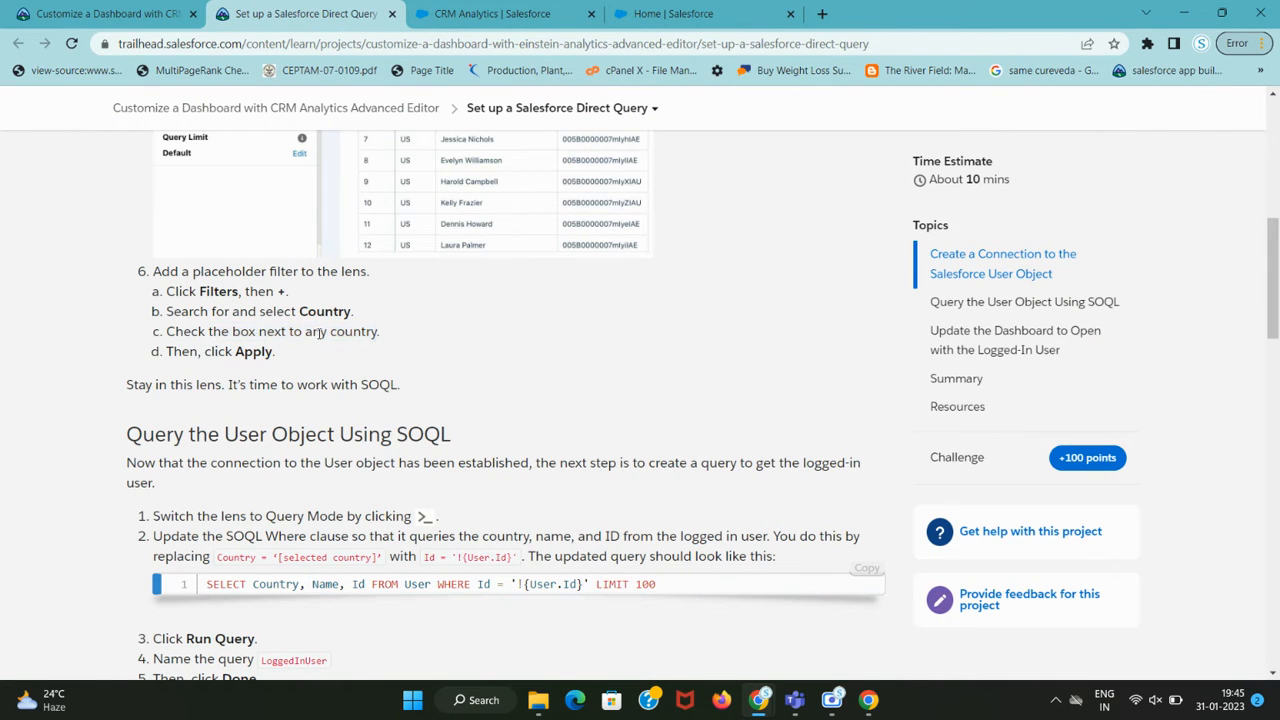
{"action": "key", "text": "ctrl+Tab"}
{"action": "left_click", "coordinate": [323, 410]}
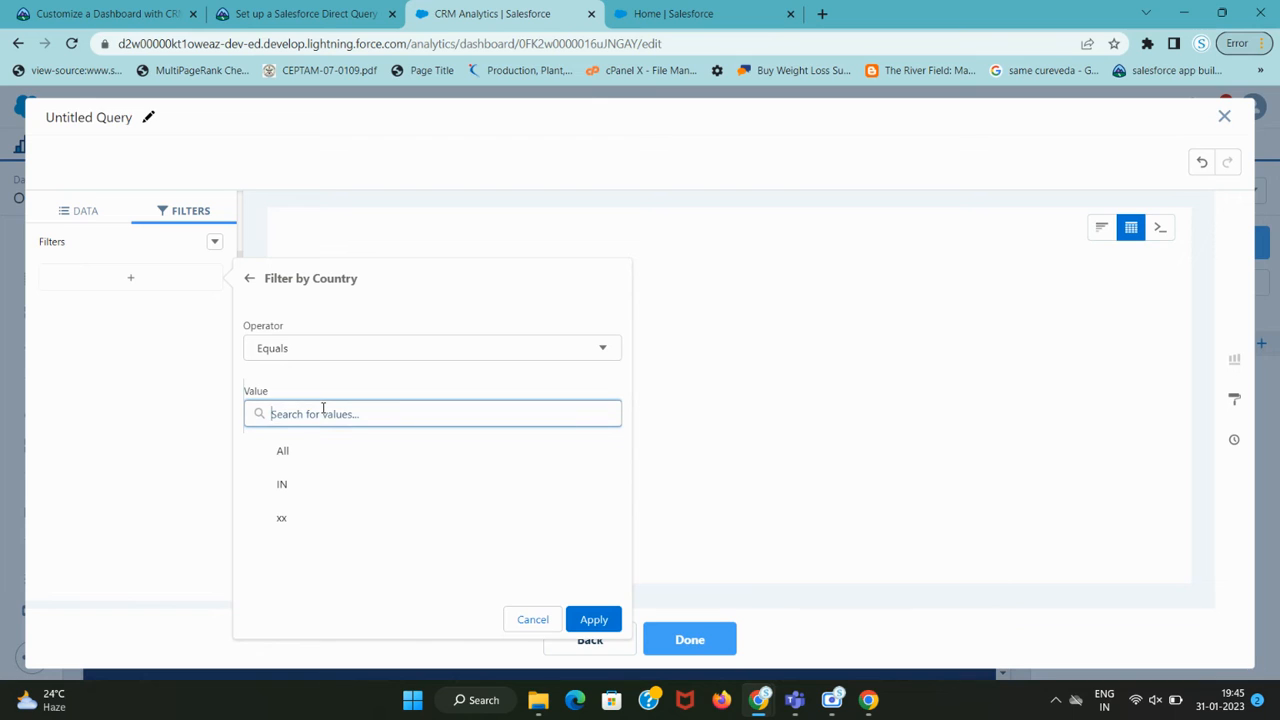
{"action": "type", "text": "a"}
{"action": "key", "text": "BackSpace"}
{"action": "left_click", "coordinate": [377, 352]}
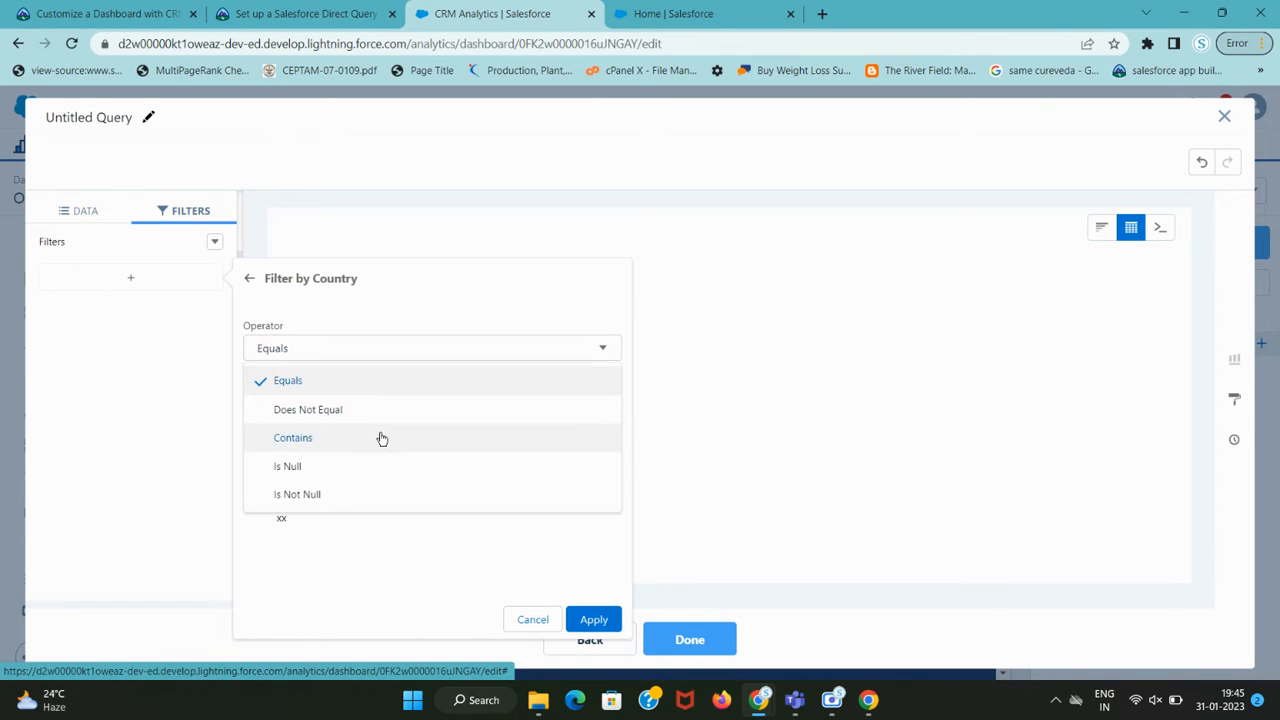
{"action": "key", "text": "ctrl+shift+Tab"}
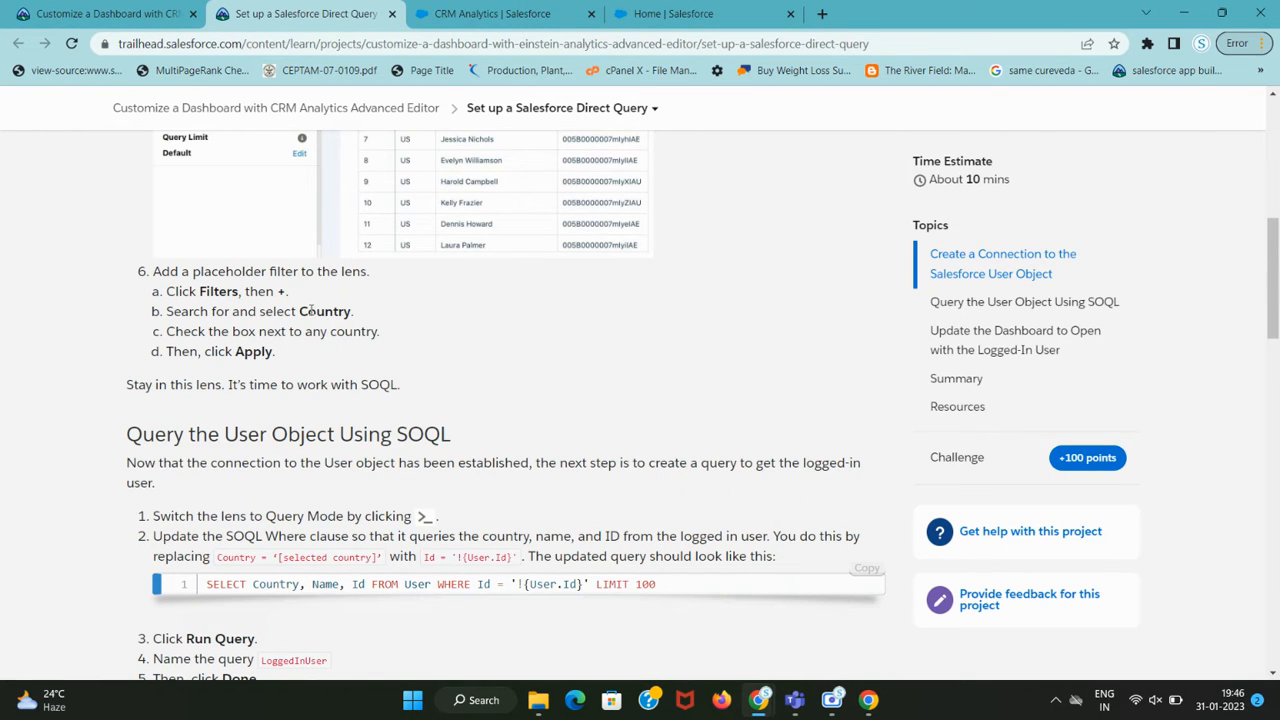
{"action": "key", "text": "ctrl+Tab"}
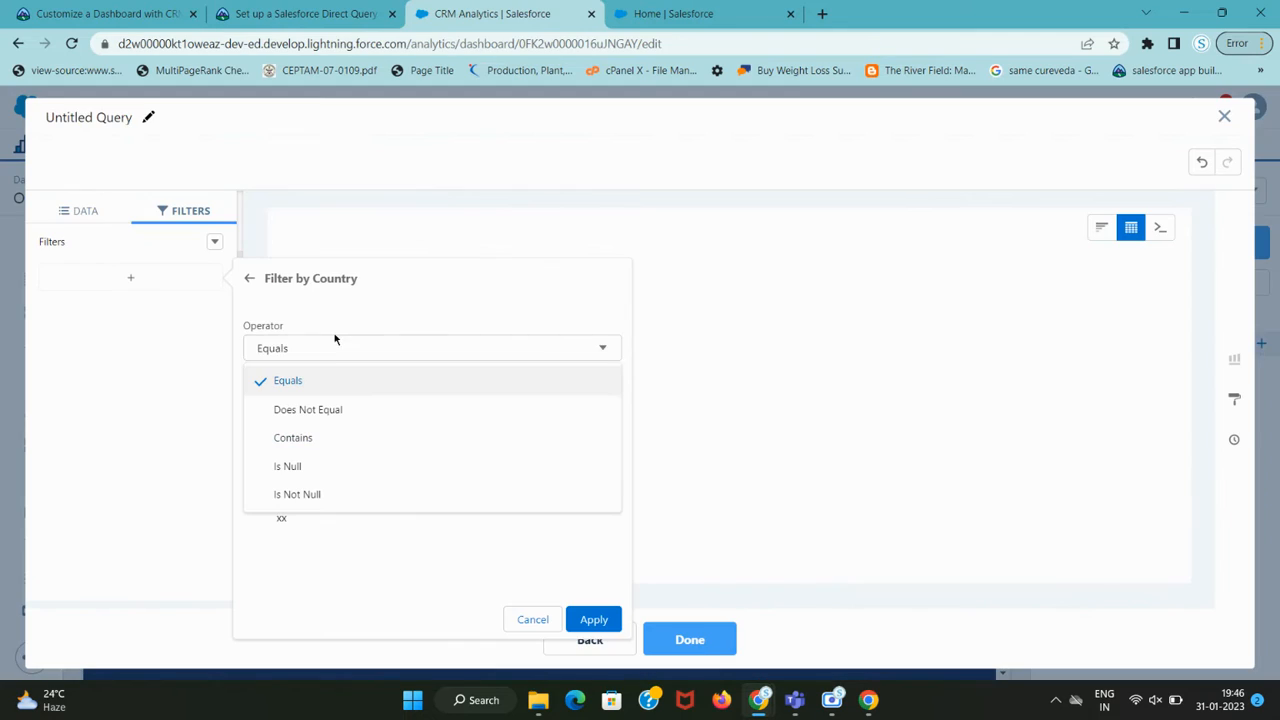
{"action": "left_click", "coordinate": [242, 283]}
{"action": "left_click", "coordinate": [128, 281]}
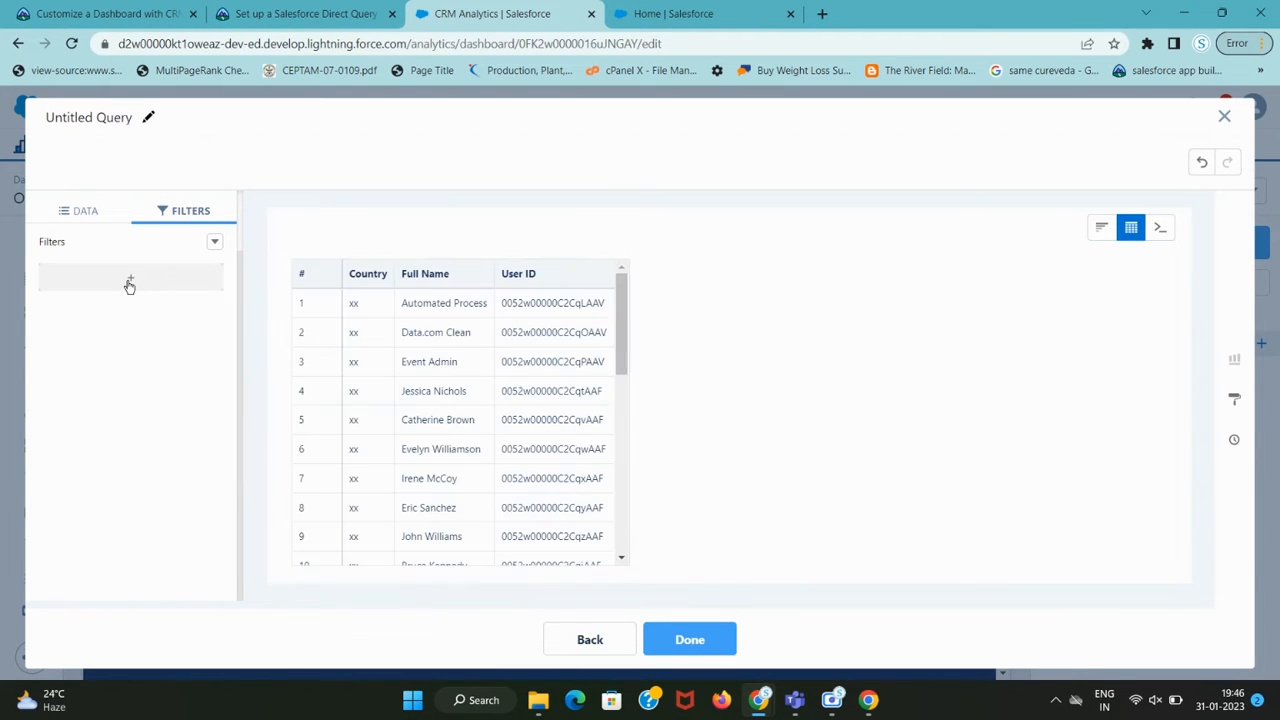
Add a new Country filter and tick all its values (IN and xx).
{"action": "left_click", "coordinate": [129, 285]}
{"action": "key", "text": "ctrl+shift+Tab"}
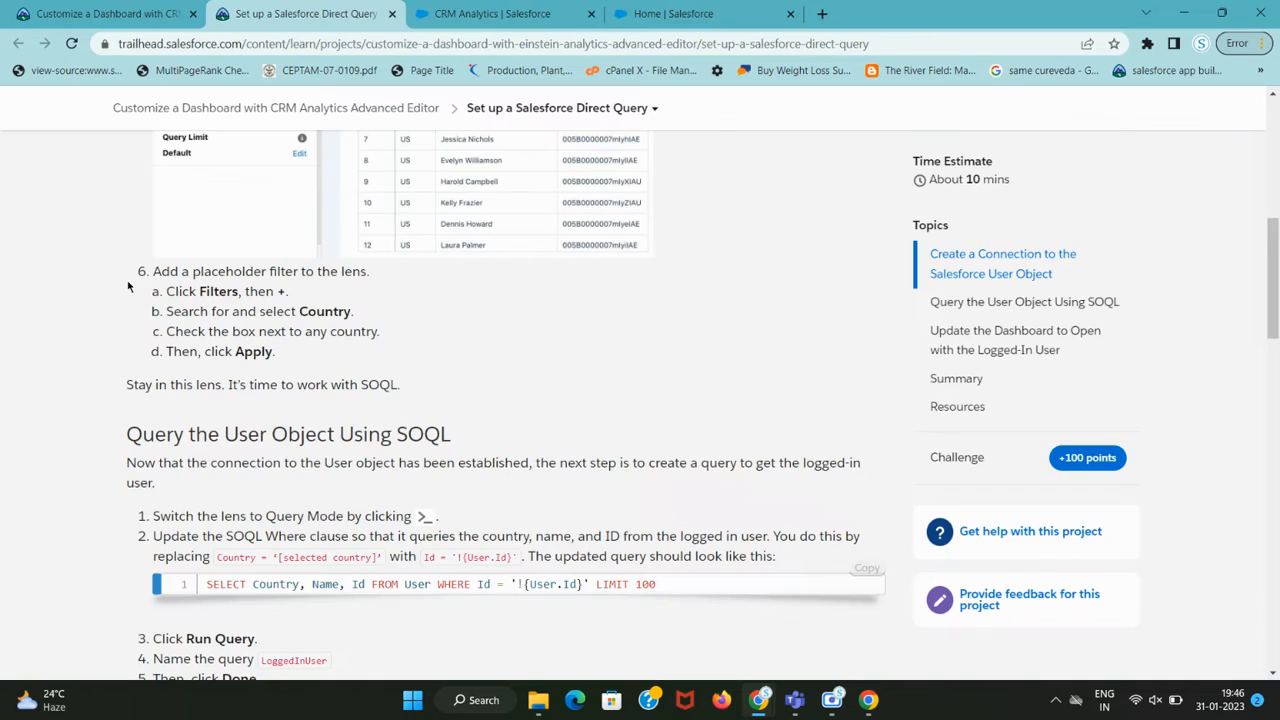
{"action": "double_click", "coordinate": [337, 316]}
{"action": "key", "text": "ctrl+c"}
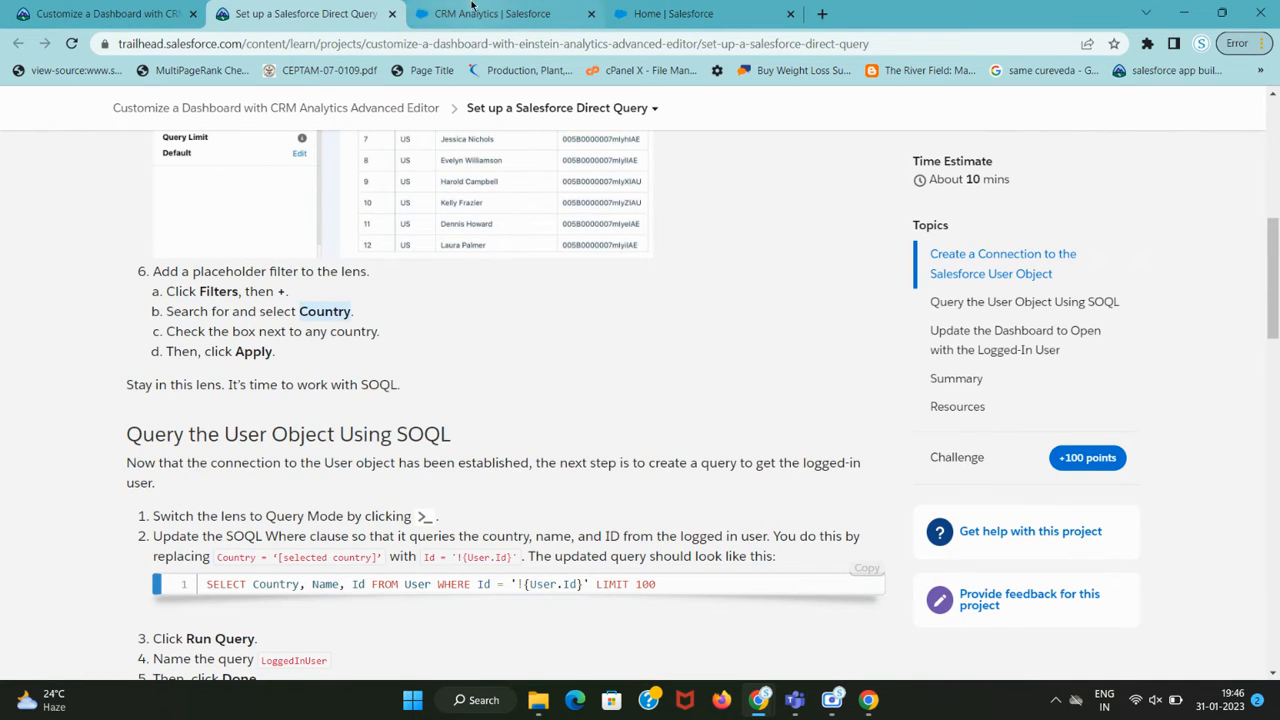
{"action": "key", "text": "ctrl+Tab"}
{"action": "key", "text": "ctrl+v"}
{"action": "left_click", "coordinate": [334, 386]}
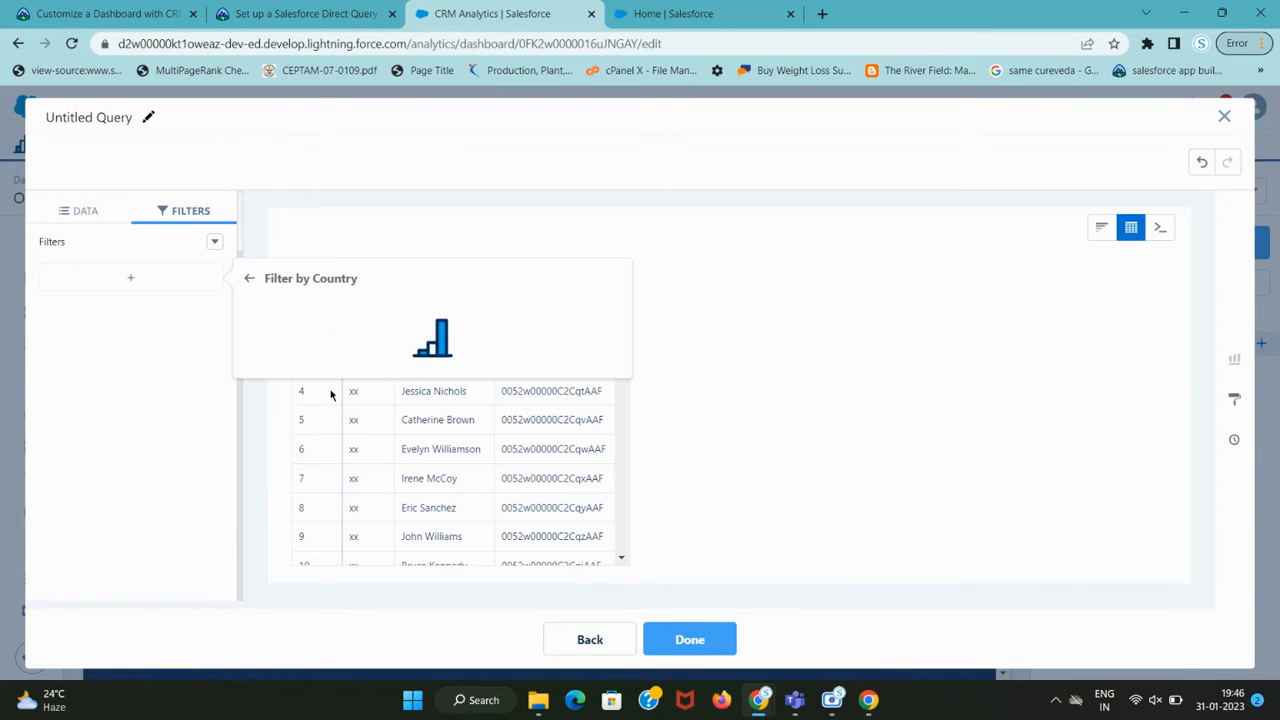
{"action": "key", "text": "ctrl+shift+Tab"}
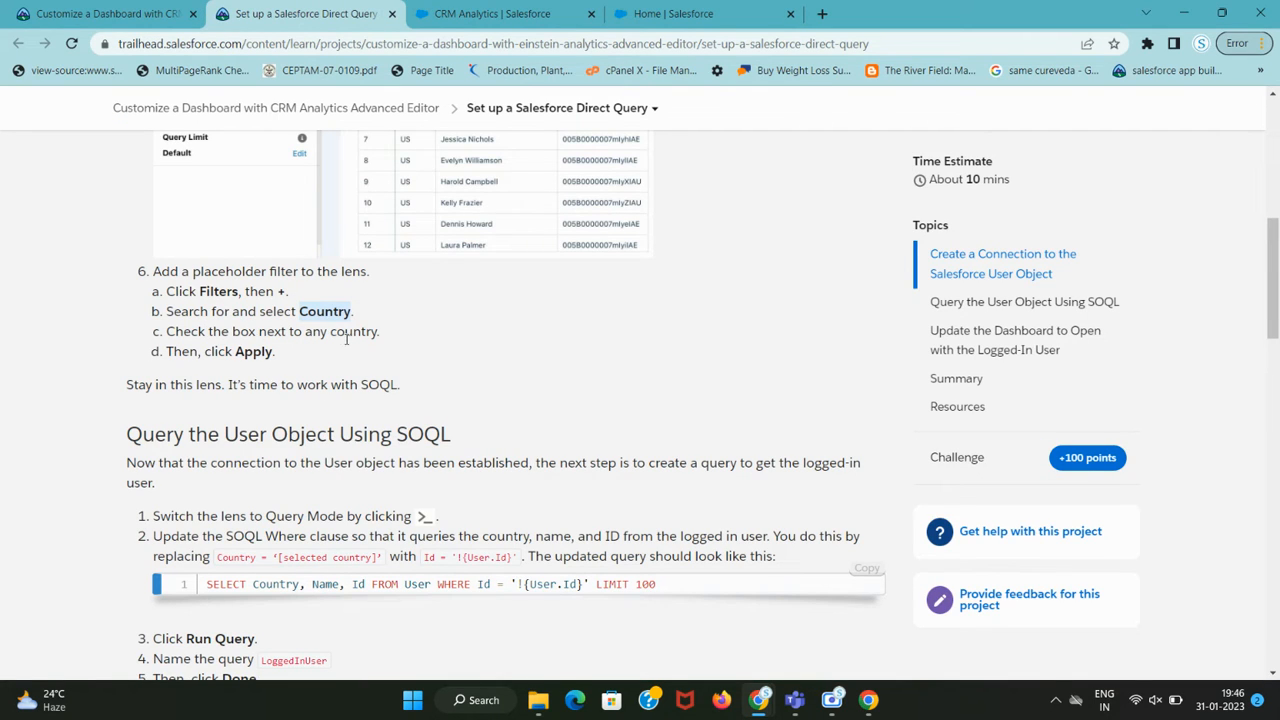
{"action": "key", "text": "ctrl+Tab"}
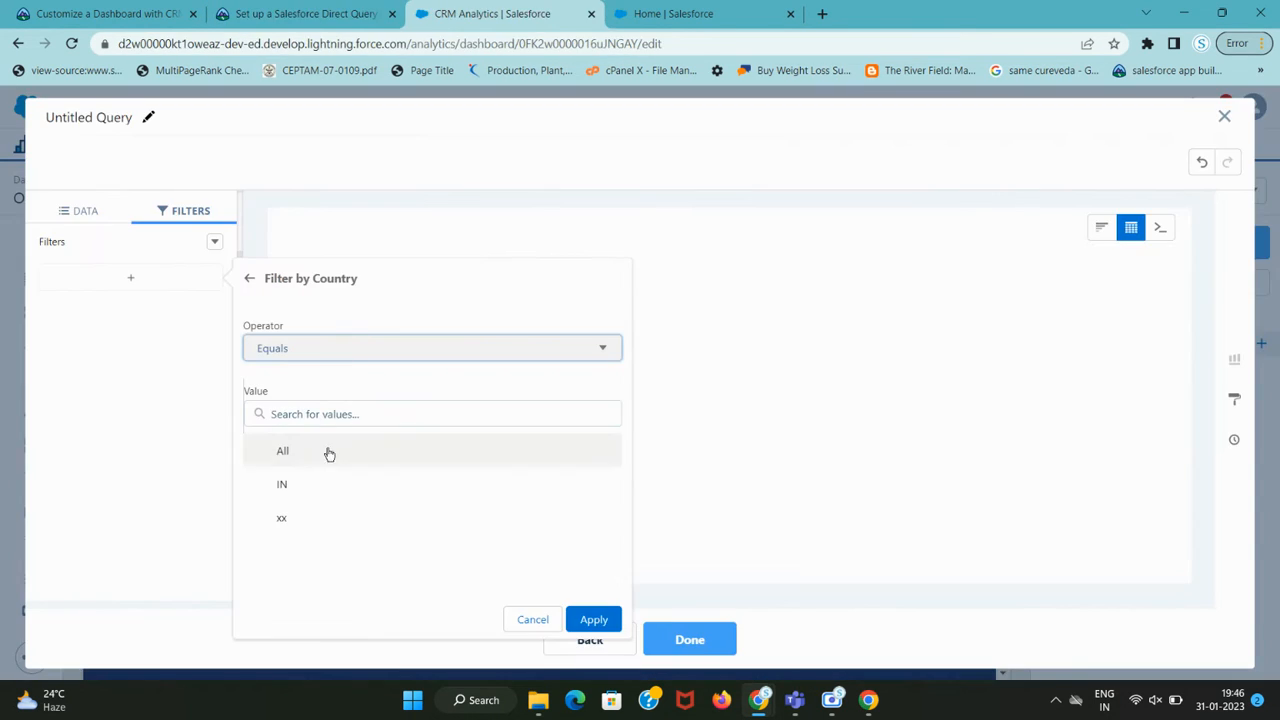
{"action": "left_click", "coordinate": [302, 463]}
Apply the Country filter to the lens and close the query editor with Done.
{"action": "key", "text": "ctrl+shift+Tab"}
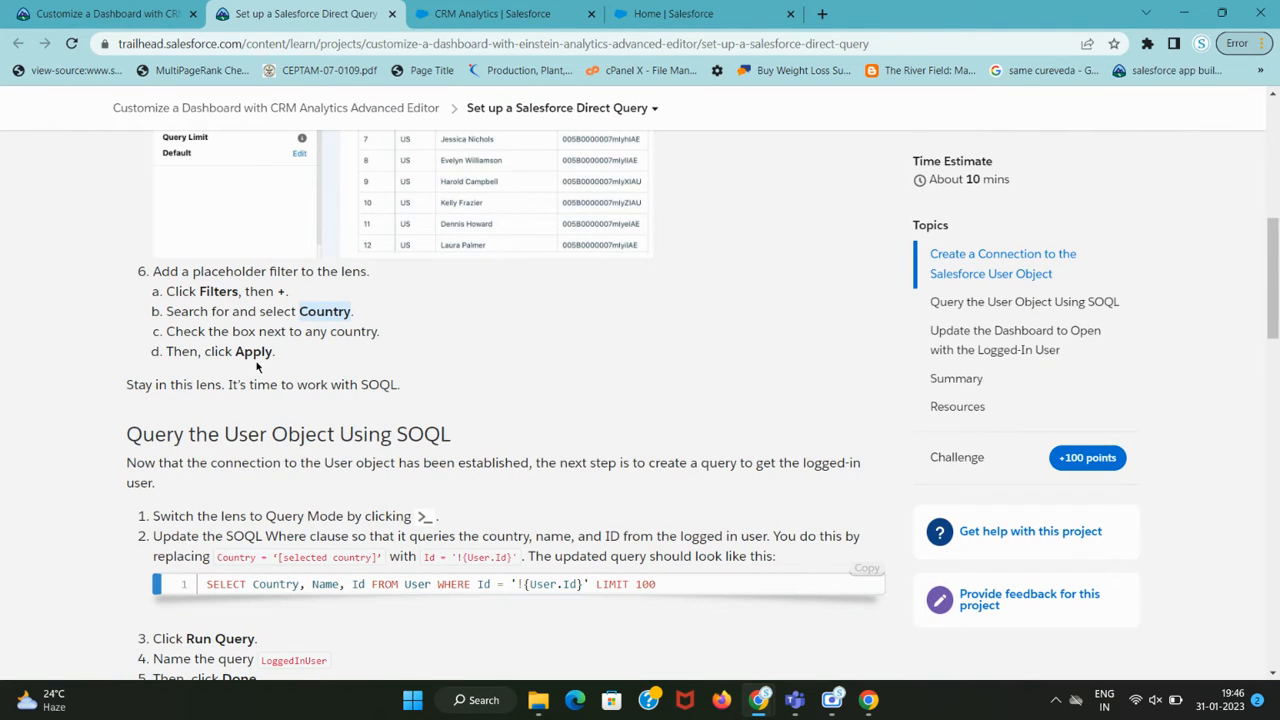
{"action": "key", "text": "ctrl+Tab"}
{"action": "left_click", "coordinate": [590, 616]}
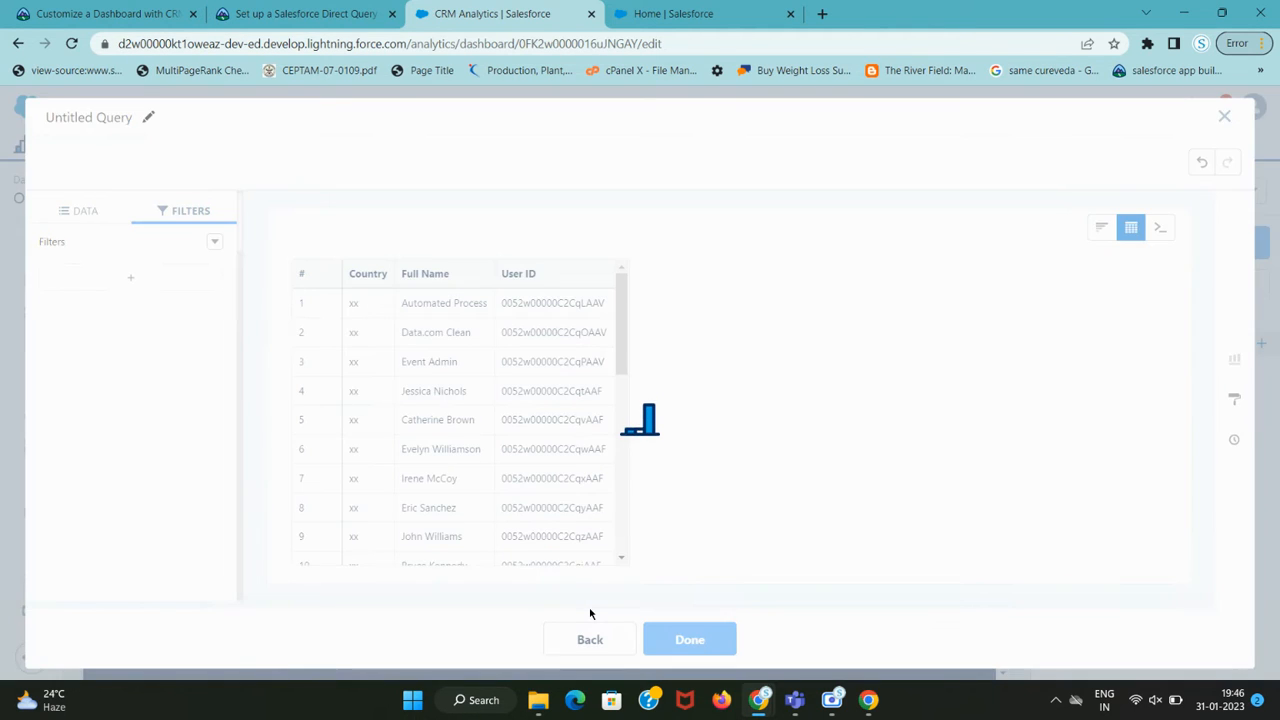
{"action": "key", "text": "ctrl+shift+Tab"}
{"action": "scroll", "coordinate": [202, 422], "scroll_direction": "down", "scroll_amount": 2}
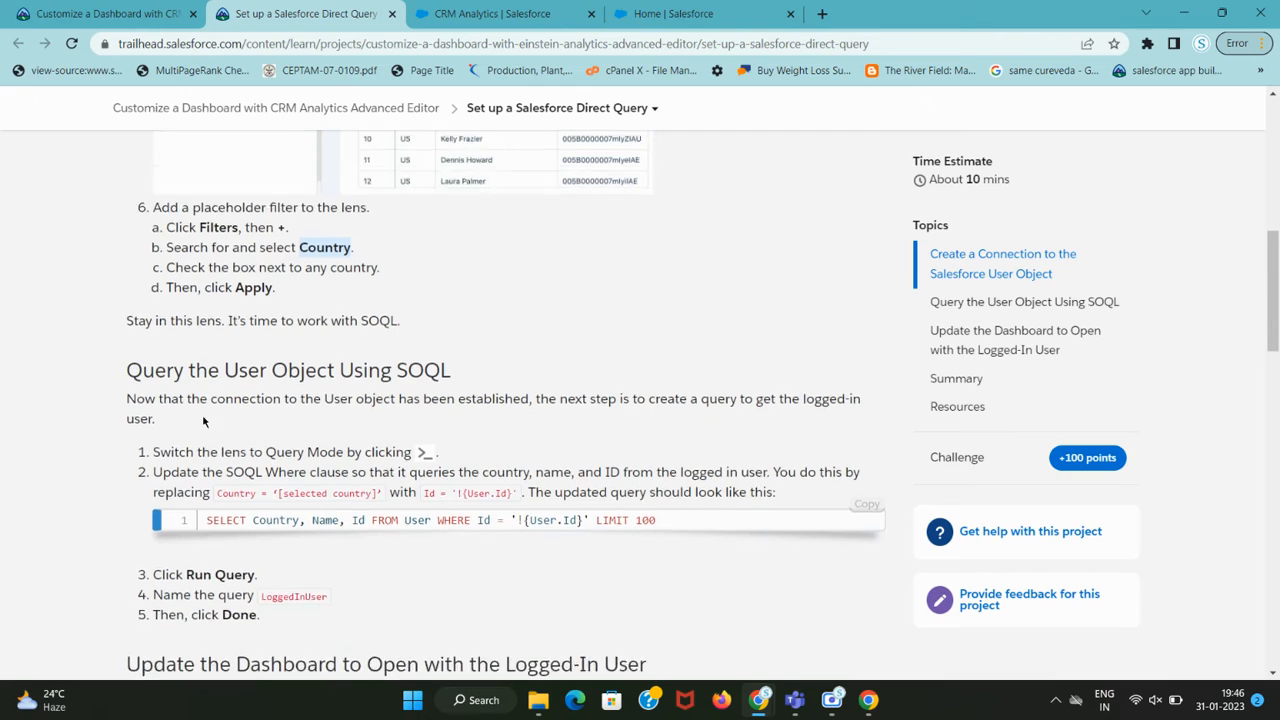
{"action": "left_click_drag", "start_coordinate": [228, 218], "coordinate": [400, 218]}
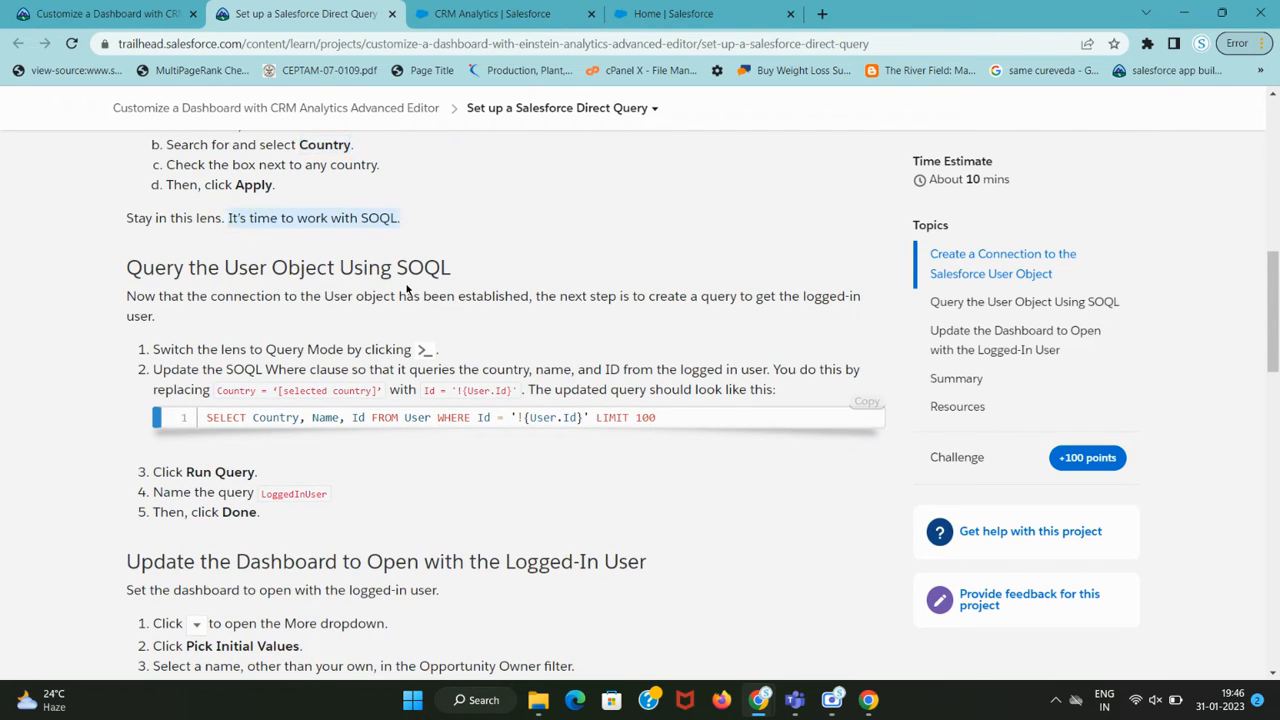
{"action": "left_click_drag", "start_coordinate": [166, 349], "coordinate": [416, 350]}
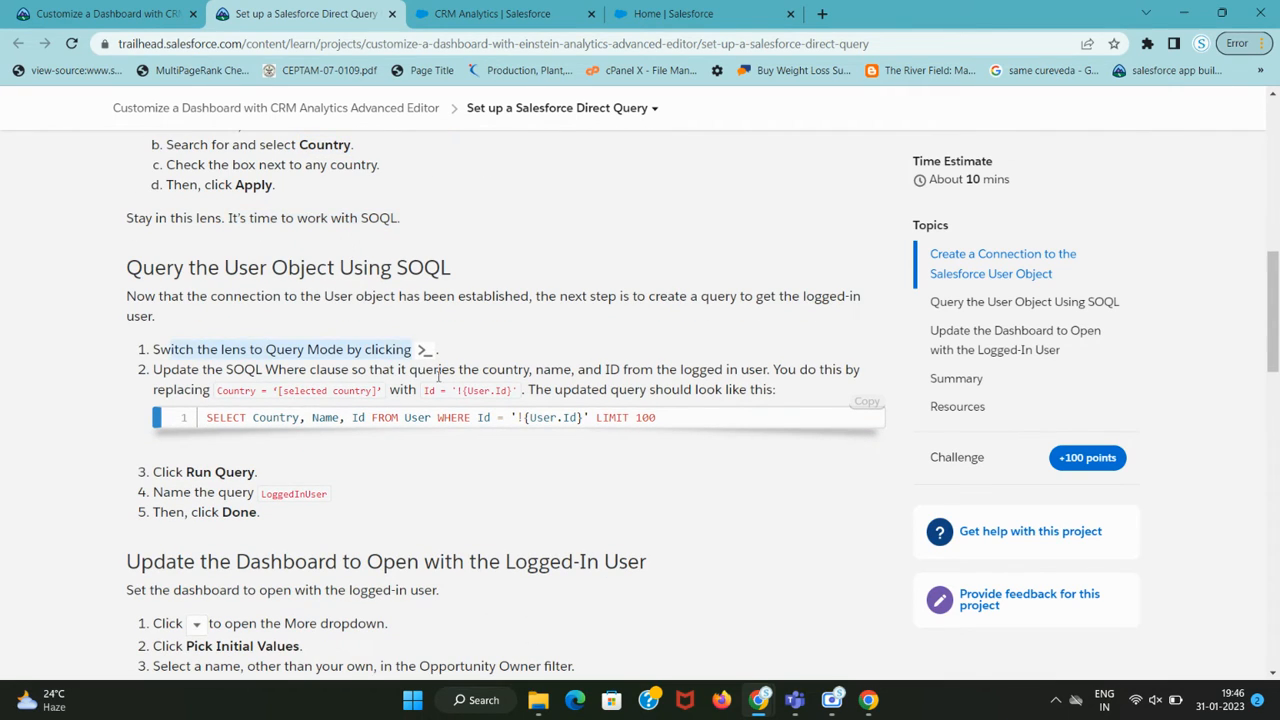
{"action": "key", "text": "ctrl+Tab"}
{"action": "left_click", "coordinate": [686, 636]}
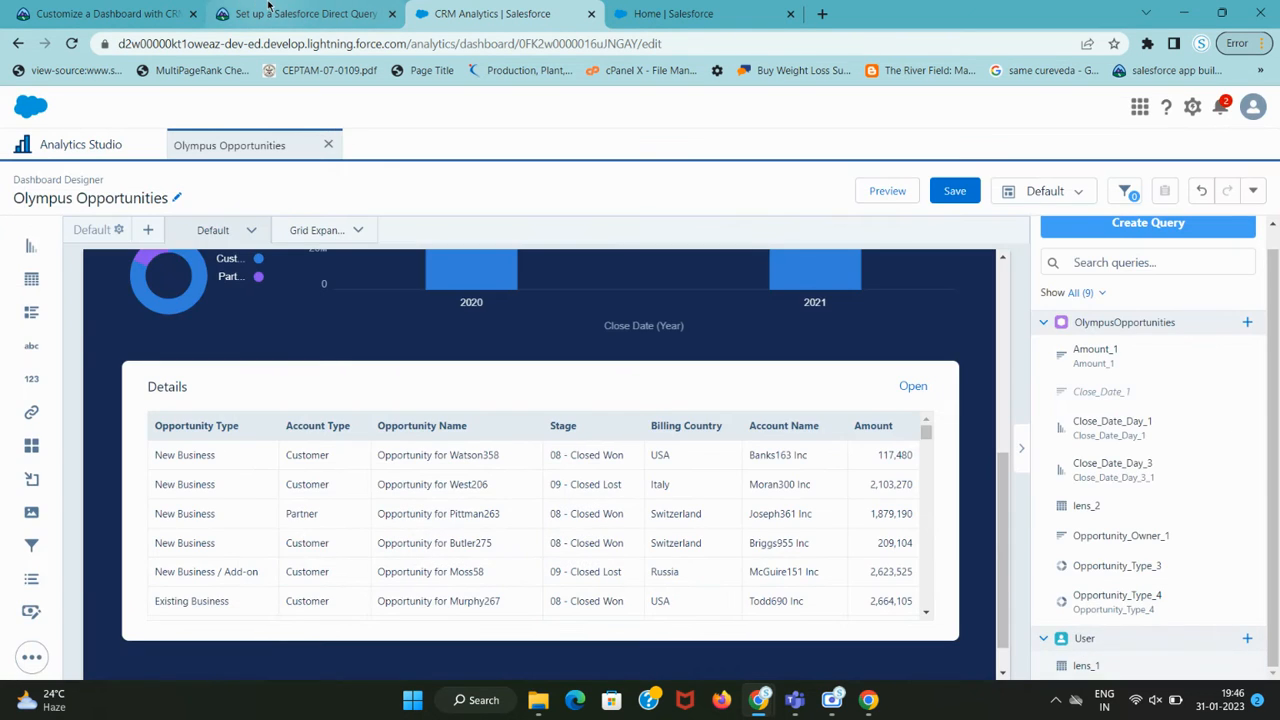
Compare the Trailhead instructions with the dashboard designer to locate the new User query.
{"action": "left_click", "coordinate": [268, 7]}
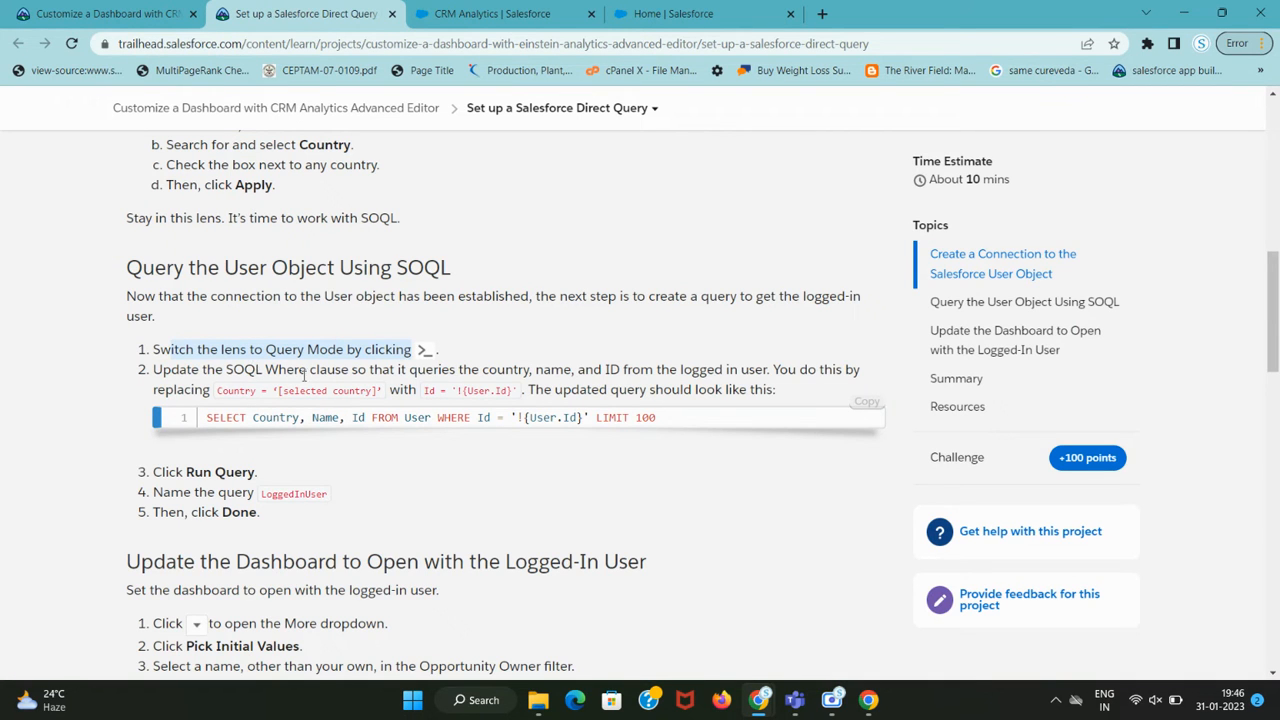
{"action": "key", "text": "ctrl+Tab"}
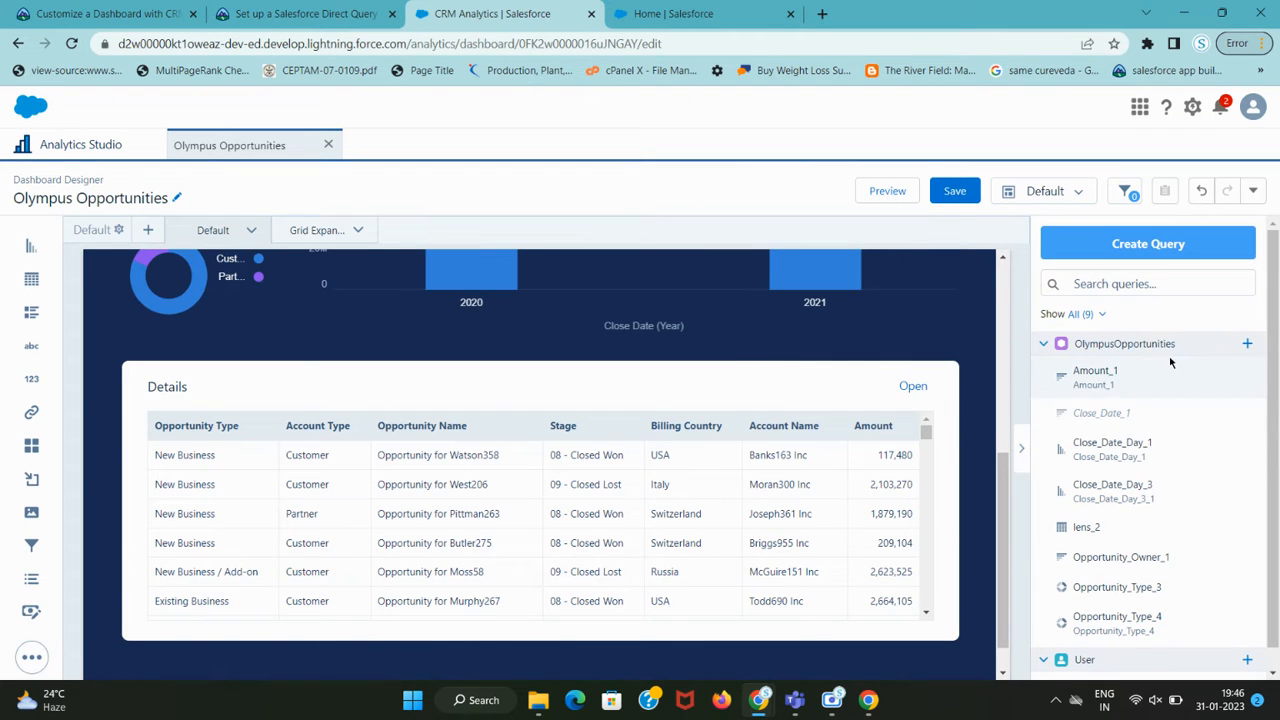
{"action": "scroll", "coordinate": [521, 545], "scroll_direction": "down", "scroll_amount": 1}
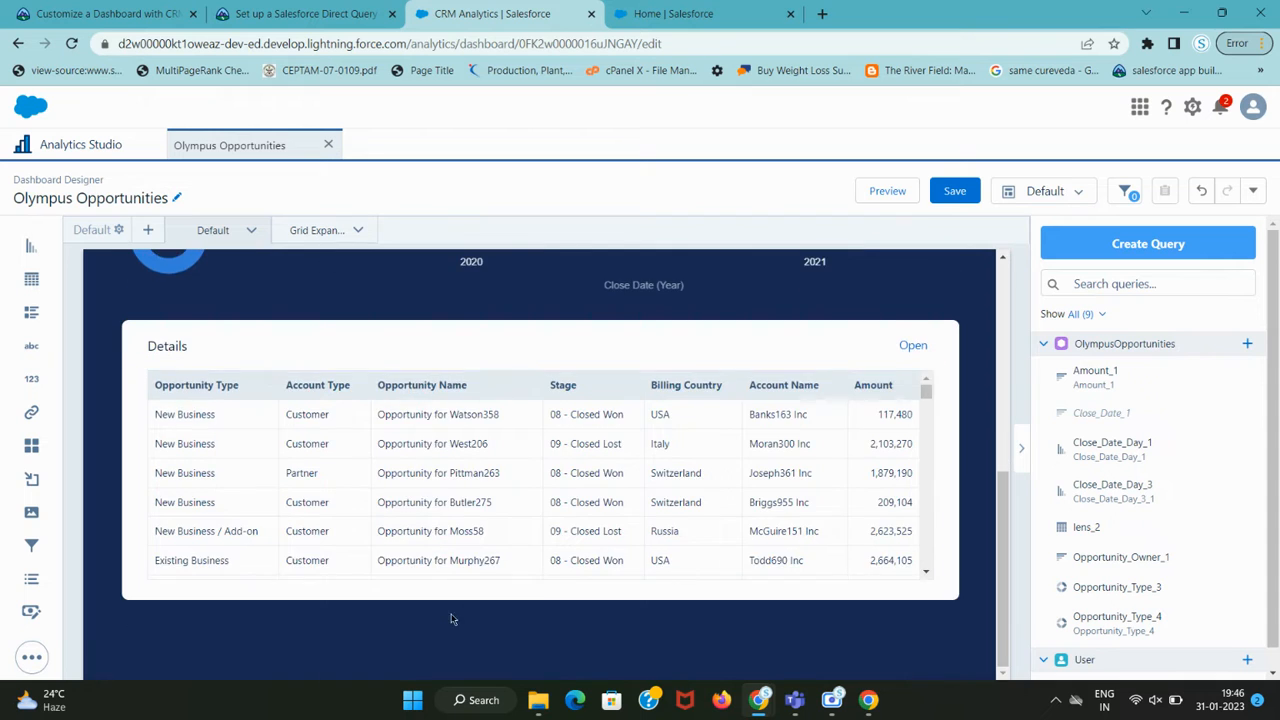
{"action": "scroll", "coordinate": [440, 615], "scroll_direction": "up", "scroll_amount": 3}
{"action": "scroll", "coordinate": [429, 611], "scroll_direction": "down", "scroll_amount": 3}
{"action": "key", "text": "ctrl+shift+Tab"}
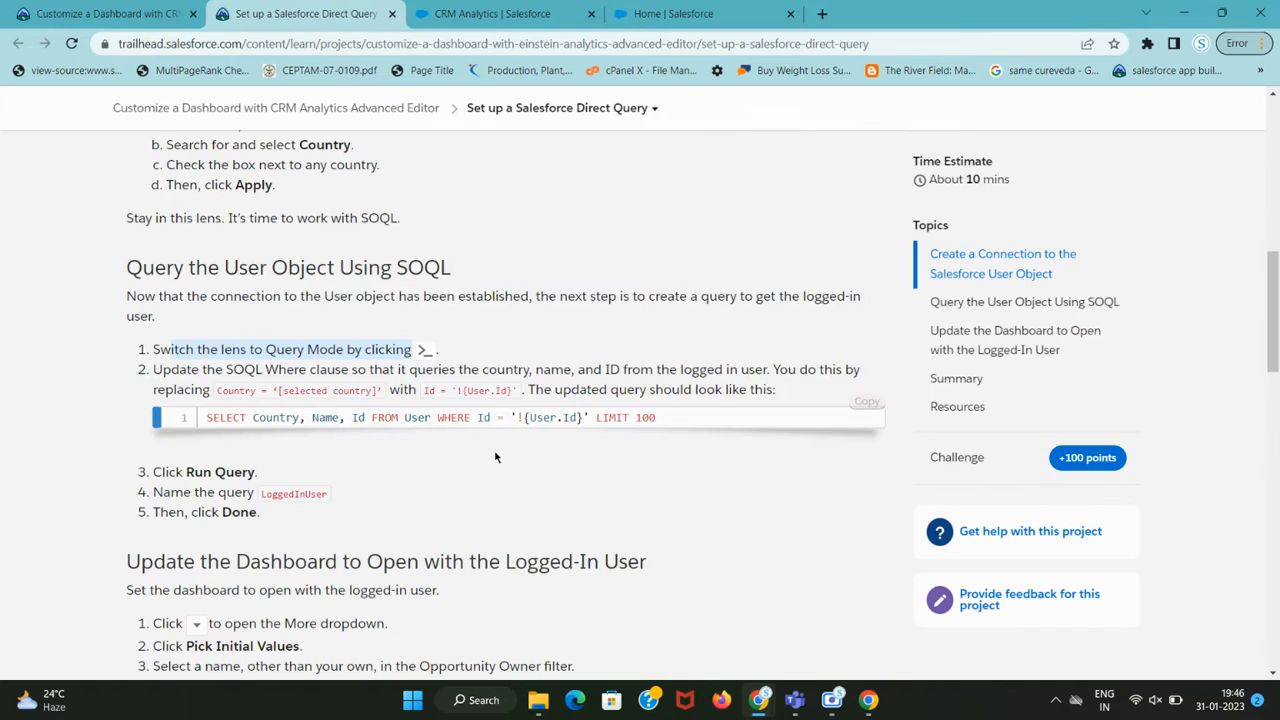
{"action": "scroll", "coordinate": [494, 457], "scroll_direction": "up", "scroll_amount": 5}
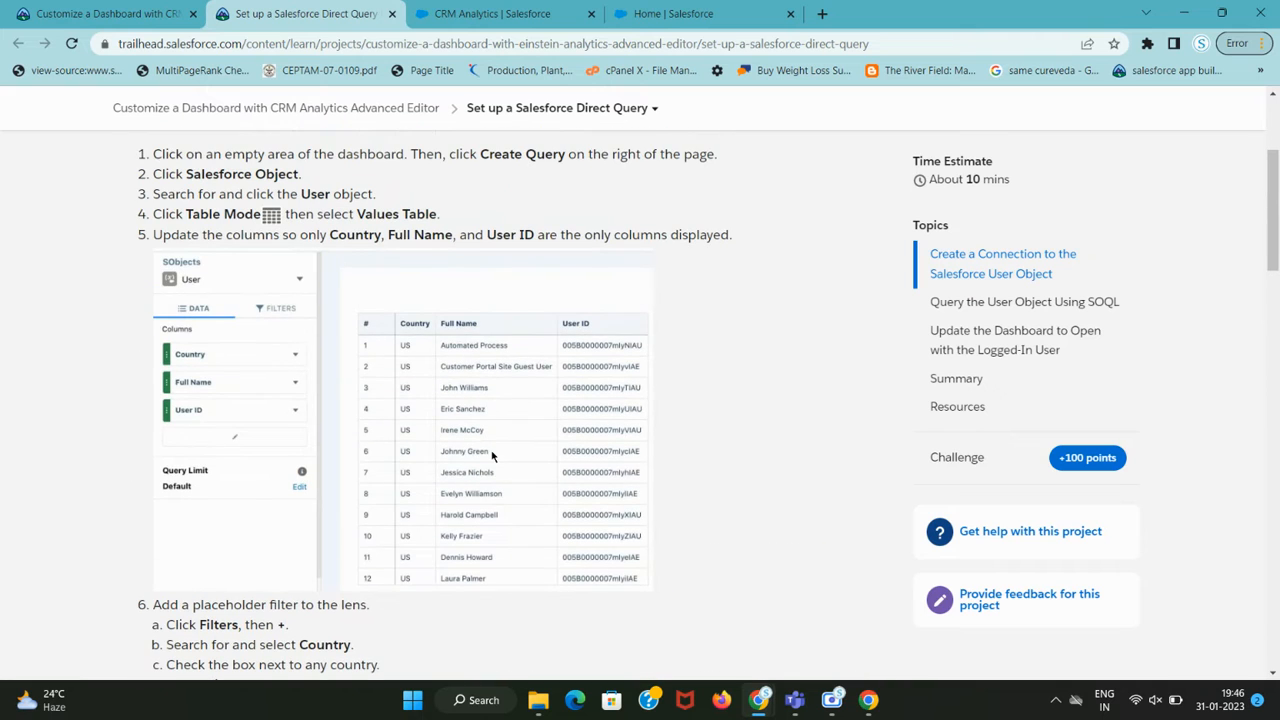
{"action": "scroll", "coordinate": [458, 374], "scroll_direction": "up", "scroll_amount": 2}
{"action": "scroll", "coordinate": [456, 373], "scroll_direction": "down", "scroll_amount": 5}
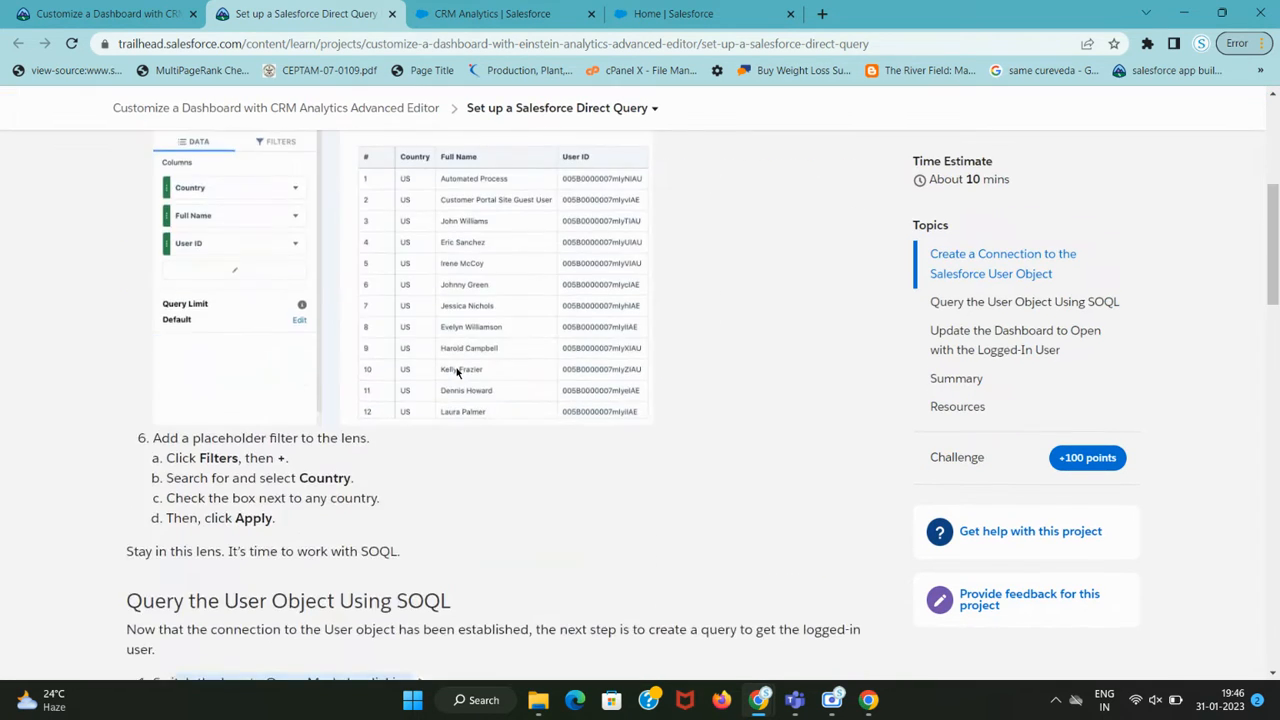
{"action": "key", "text": "ctrl+Tab"}
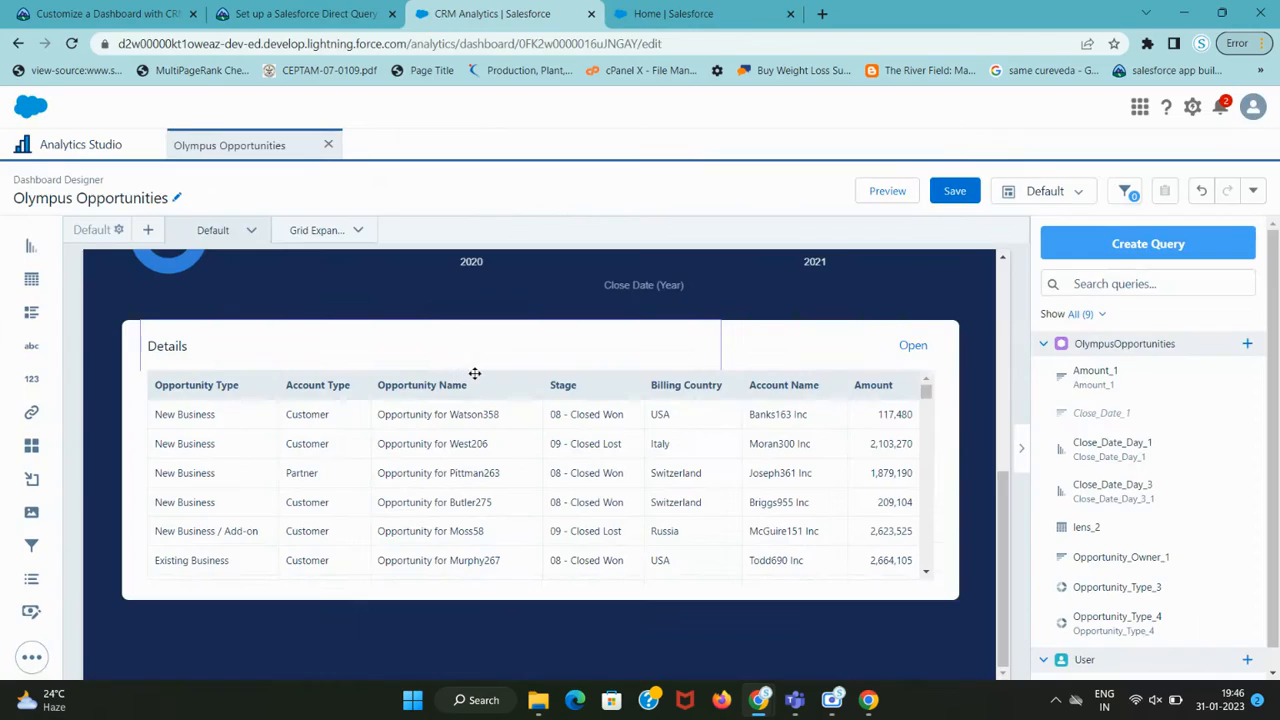
{"action": "scroll", "coordinate": [1145, 505], "scroll_direction": "down", "scroll_amount": 1}
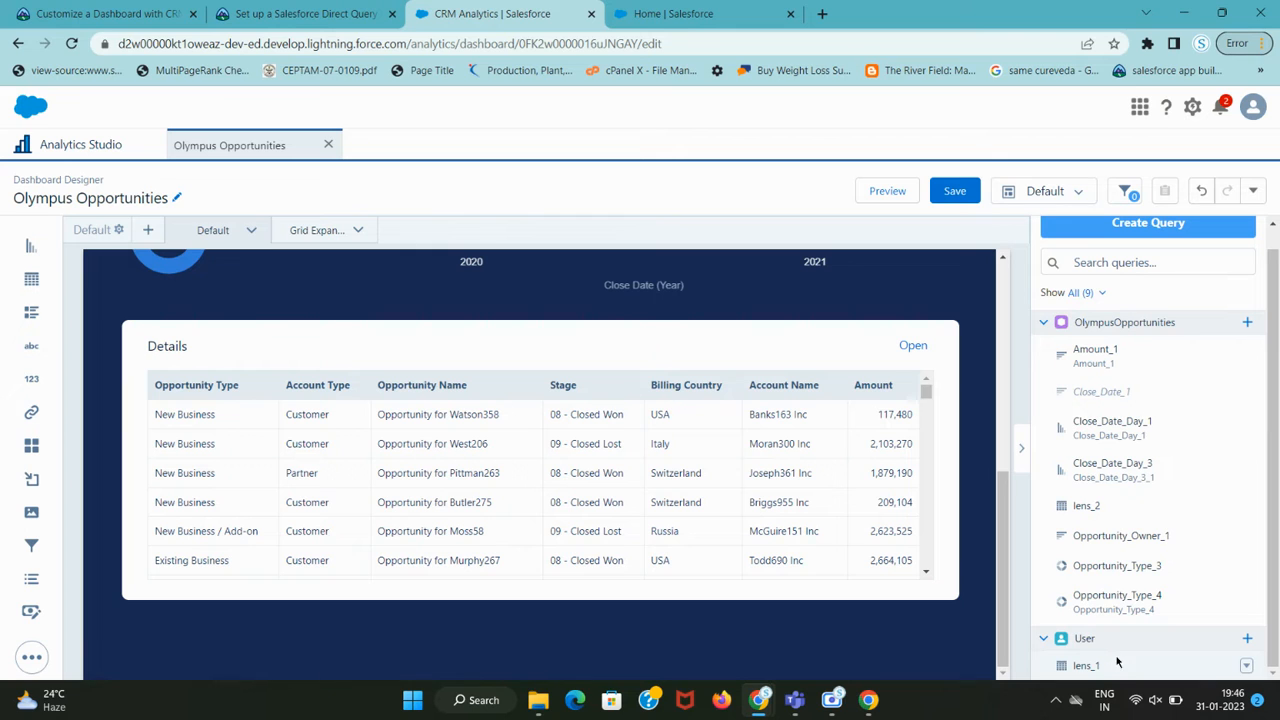
{"action": "key", "text": "ctrl+shift+Tab"}
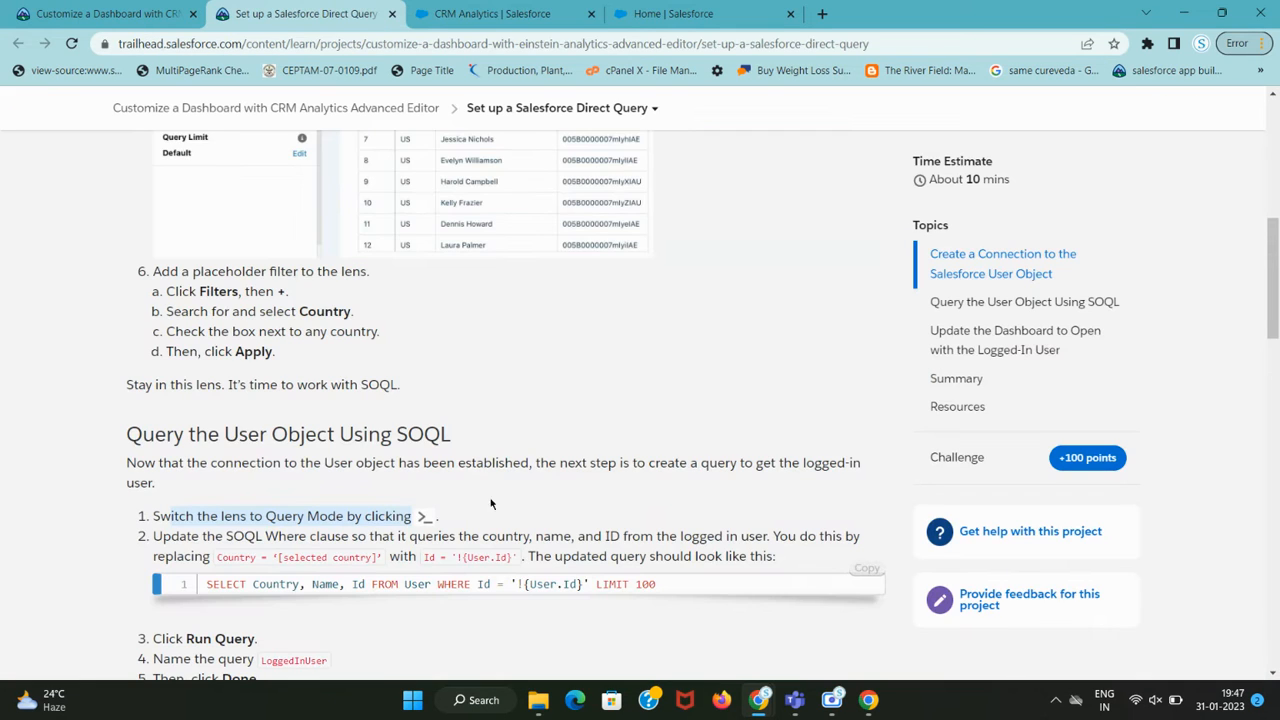
{"action": "scroll", "coordinate": [385, 493], "scroll_direction": "down", "scroll_amount": 1}
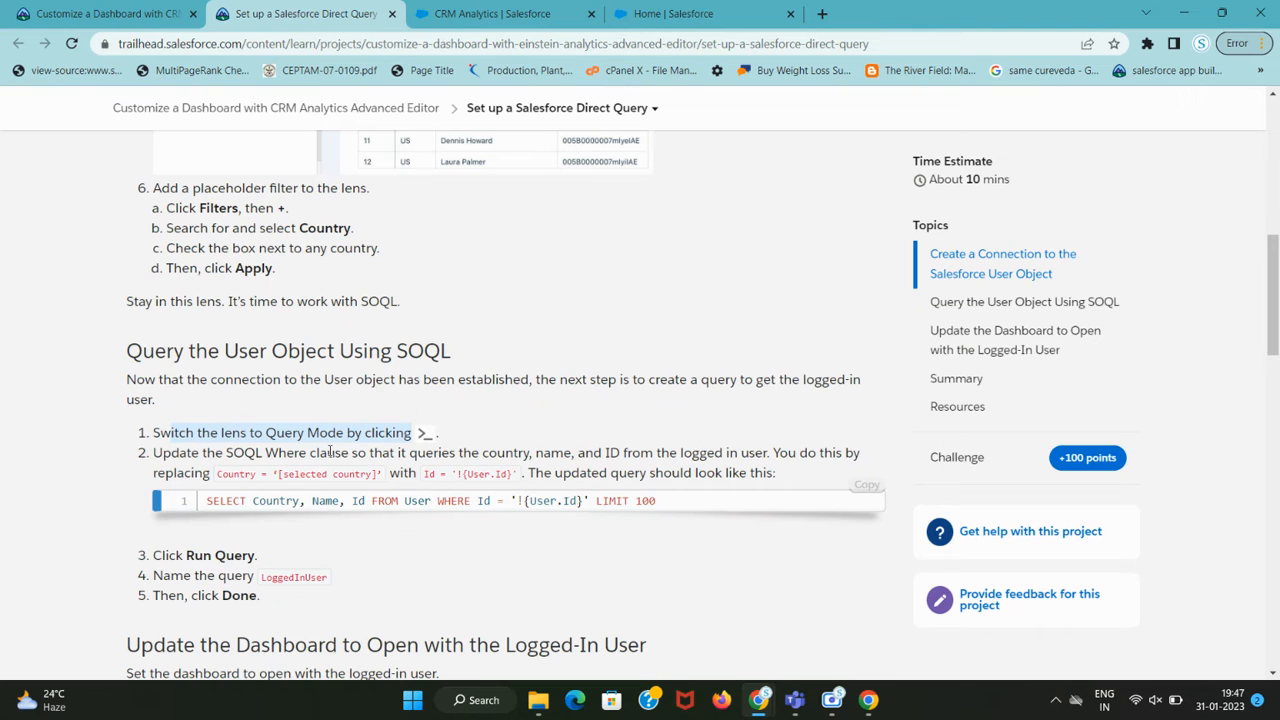
{"action": "scroll", "coordinate": [333, 432], "scroll_direction": "up", "scroll_amount": 5}
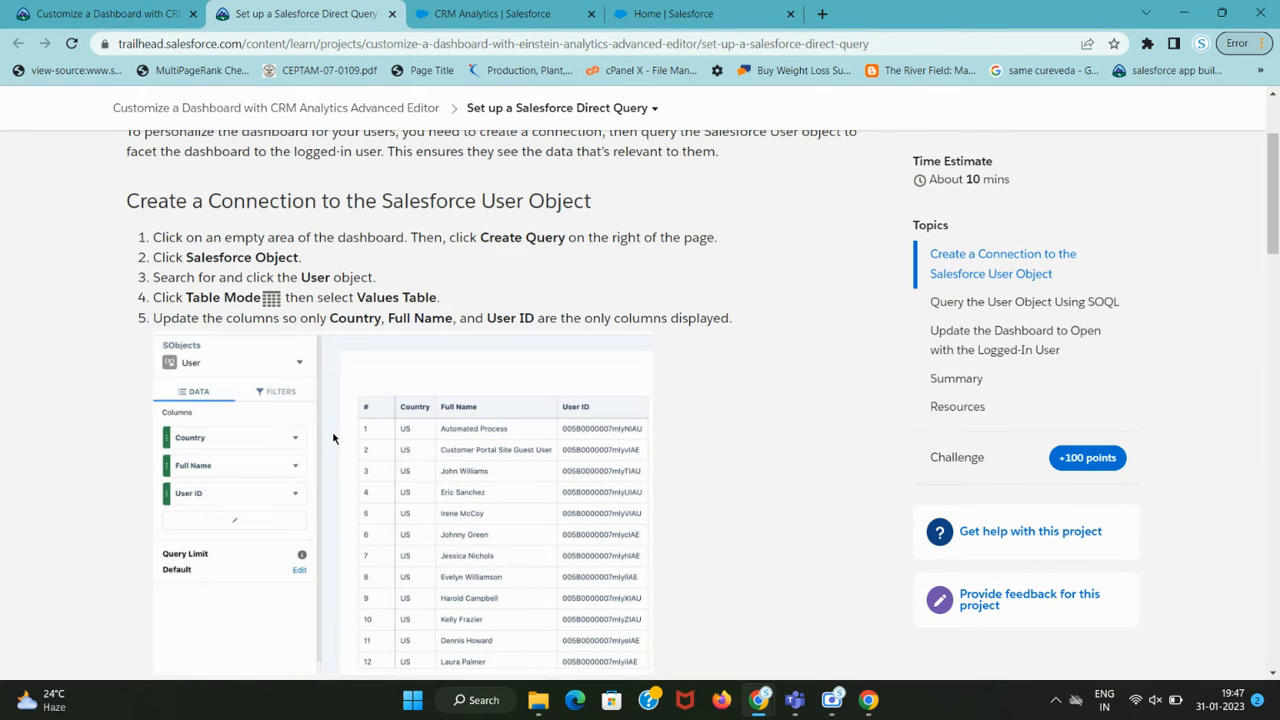
{"action": "key", "text": "ctrl+Tab"}
{"action": "scroll", "coordinate": [1170, 350], "scroll_direction": "up", "scroll_amount": 1}
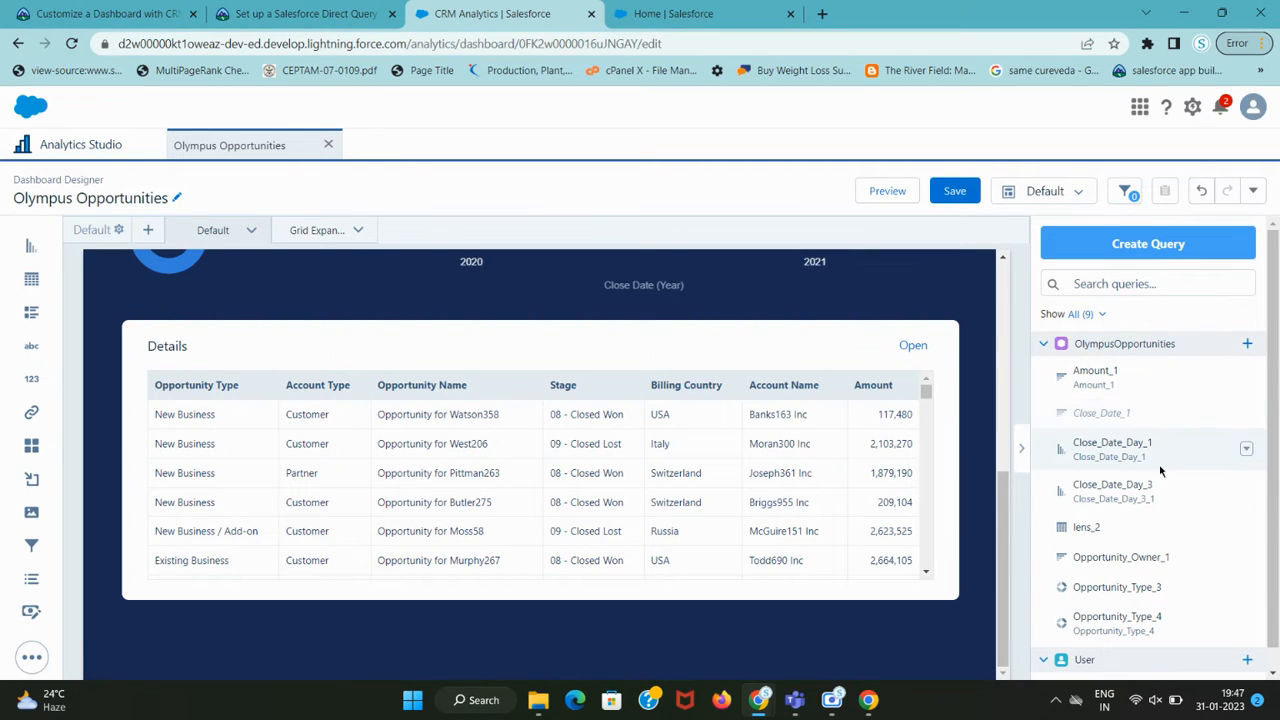
{"action": "scroll", "coordinate": [1152, 505], "scroll_direction": "down", "scroll_amount": 1}
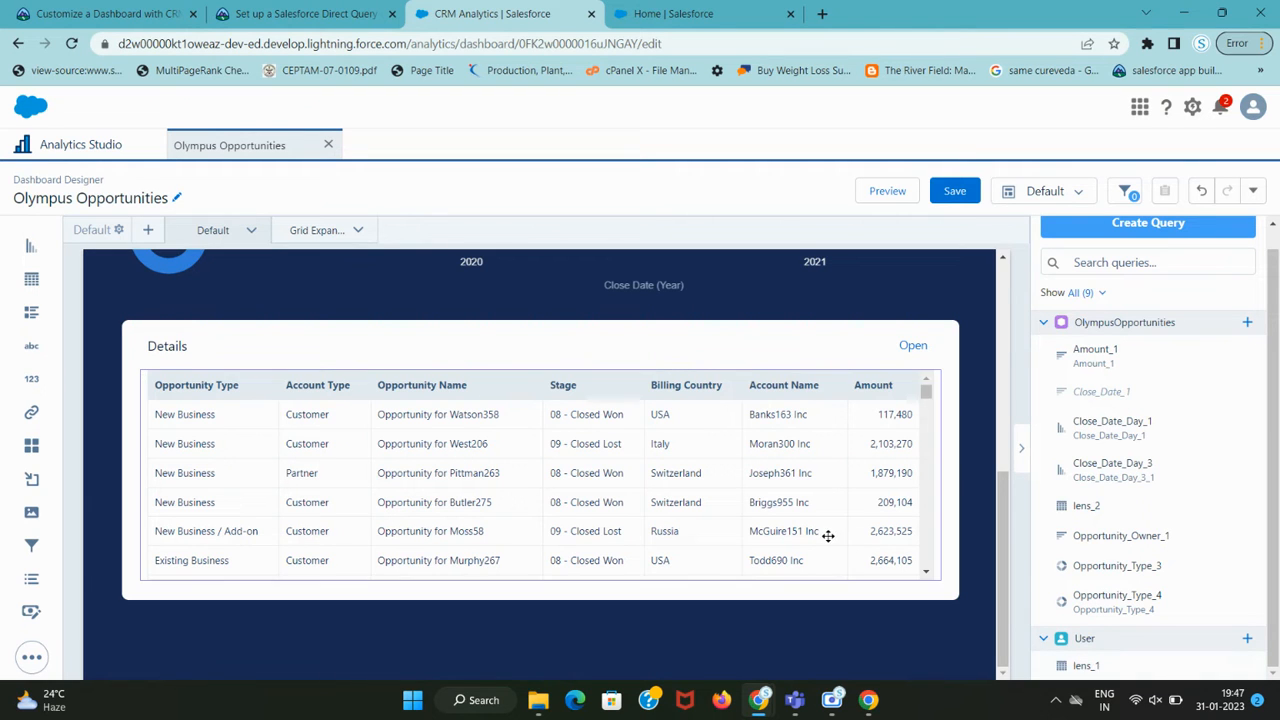
{"action": "scroll", "coordinate": [640, 393], "scroll_direction": "up", "scroll_amount": 3}
{"action": "scroll", "coordinate": [572, 382], "scroll_direction": "down", "scroll_amount": 3}
Deselect the Details widget to reveal the query list and collapse the User group holding lens_1.
{"action": "left_click", "coordinate": [417, 343]}
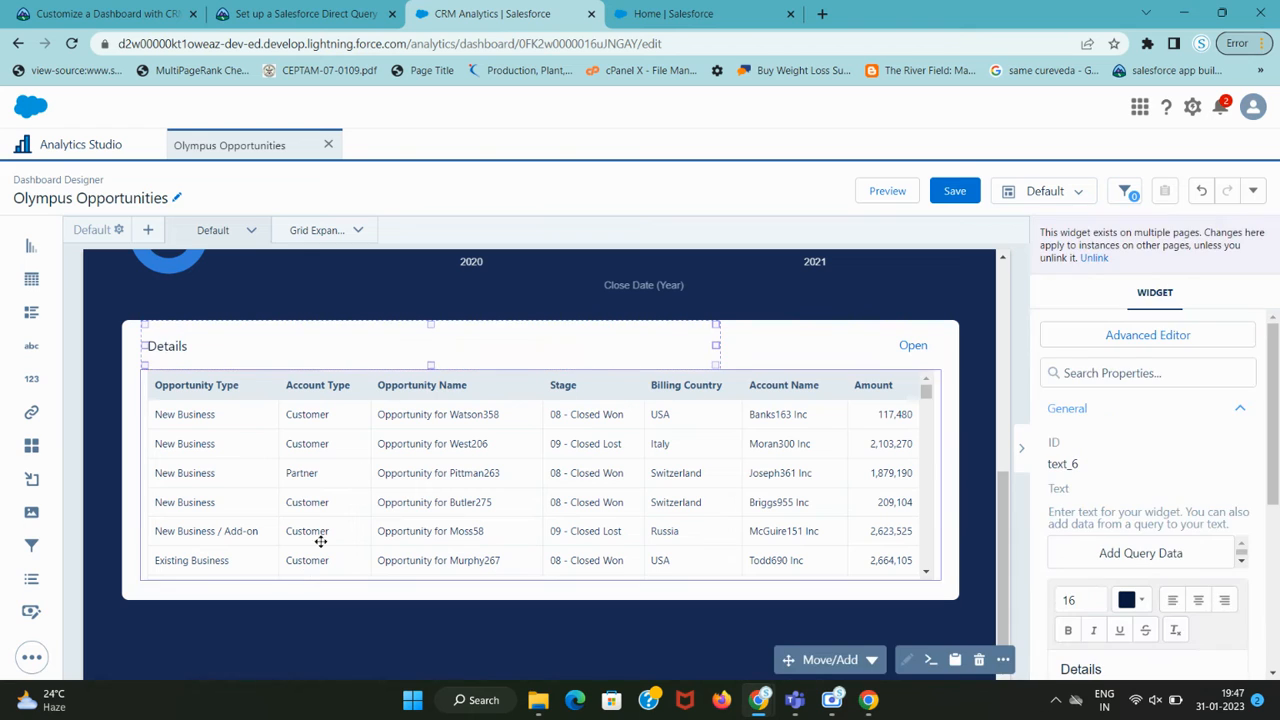
{"action": "left_click", "coordinate": [296, 632]}
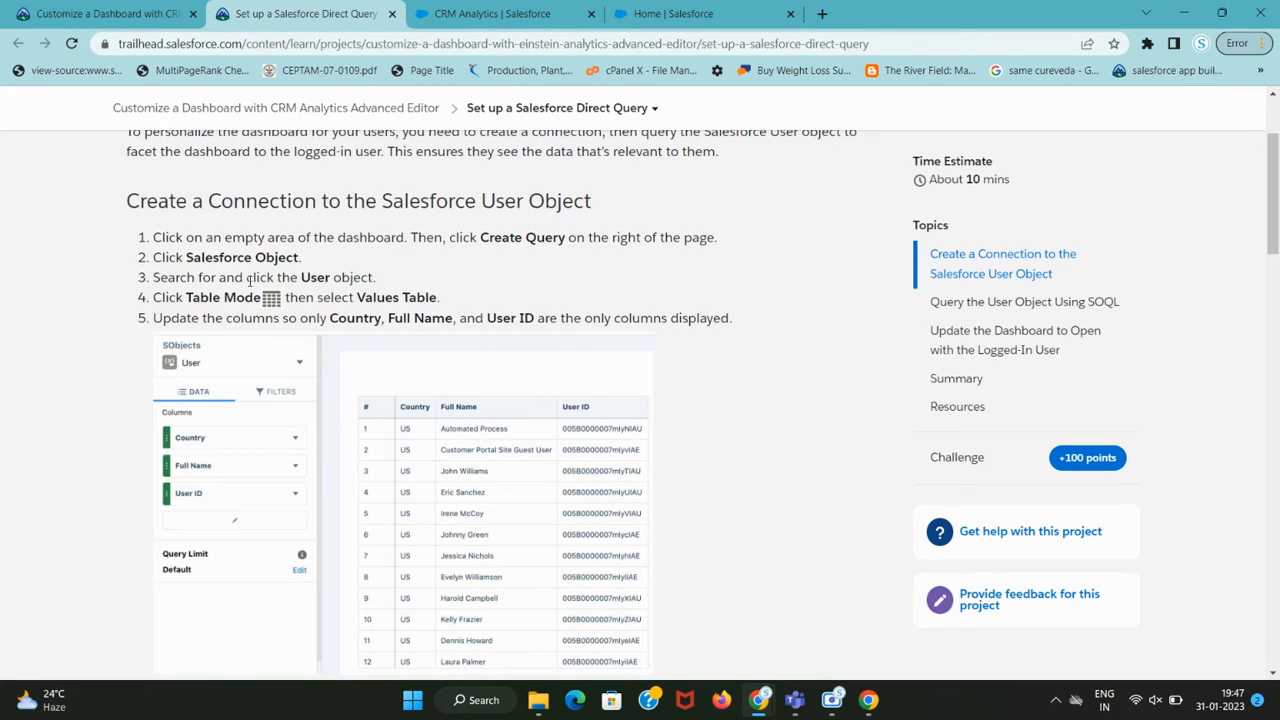
{"action": "double_click", "coordinate": [318, 277]}
{"action": "left_click", "coordinate": [425, 14]}
{"action": "scroll", "coordinate": [1148, 652], "scroll_direction": "down", "scroll_amount": 1}
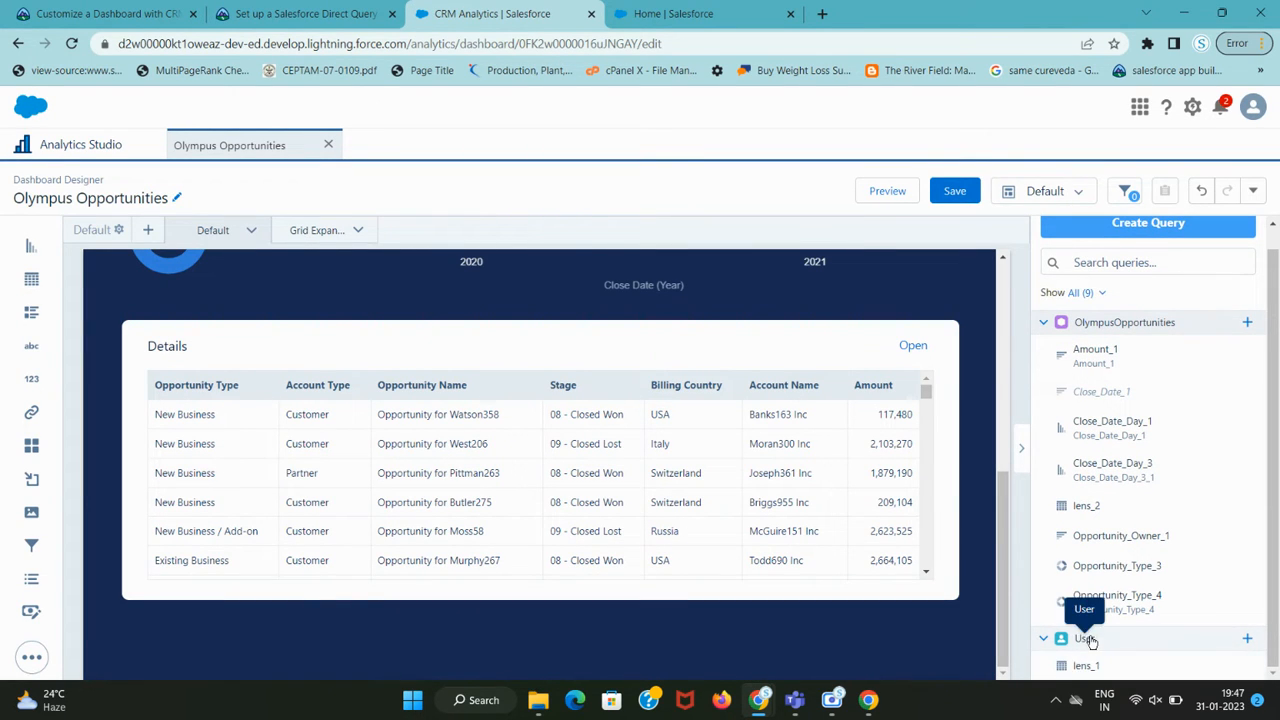
{"action": "left_click", "coordinate": [1085, 638]}
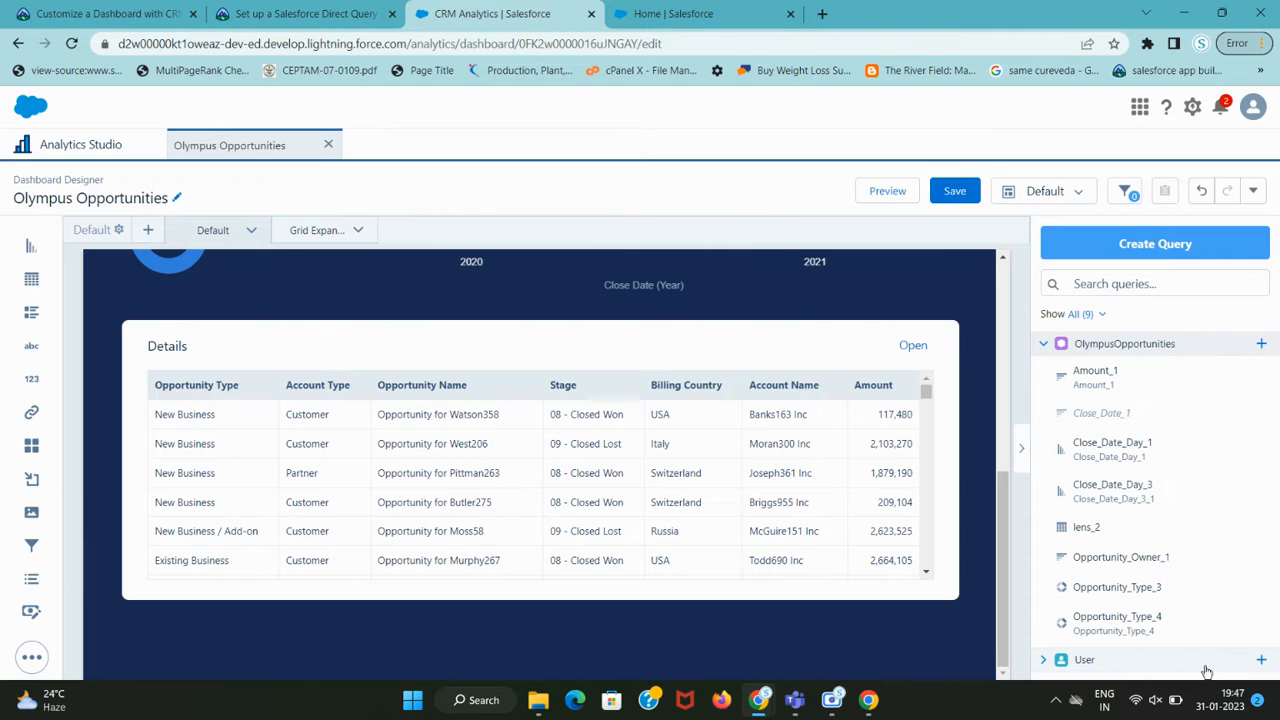
{"action": "left_click", "coordinate": [1260, 660]}
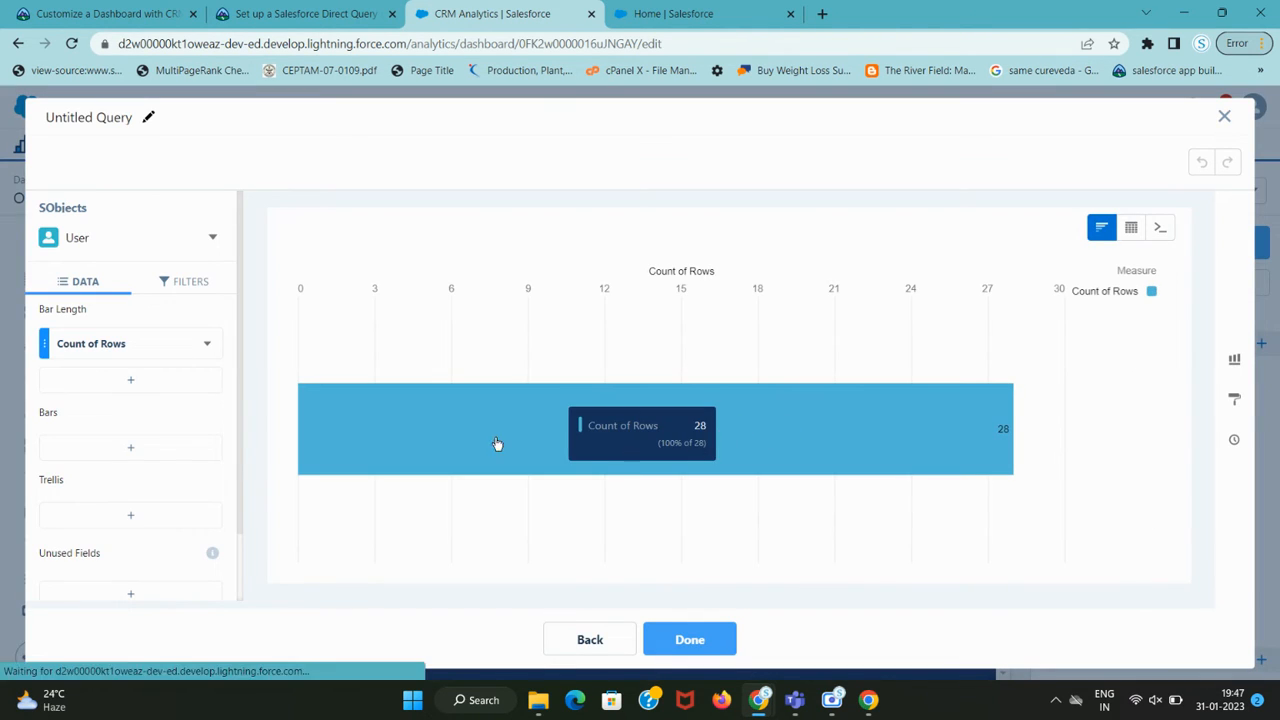
{"action": "left_click", "coordinate": [187, 284]}
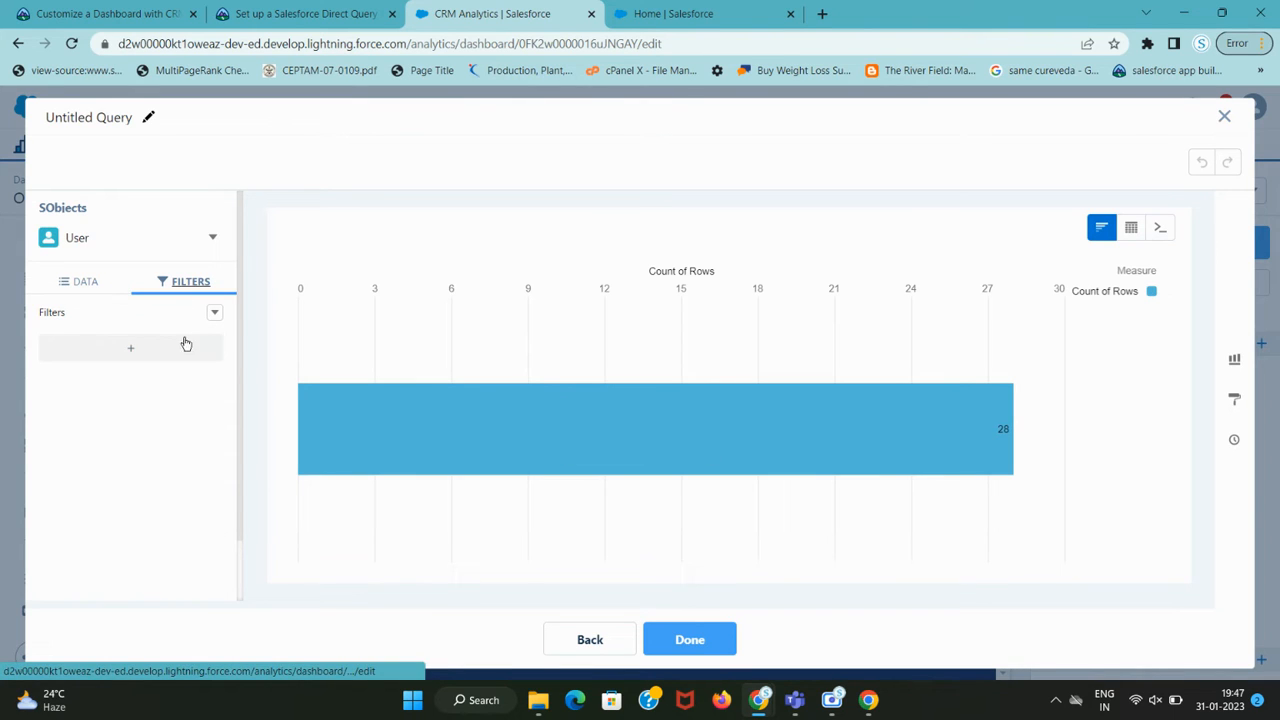
{"action": "left_click", "coordinate": [209, 239]}
{"action": "left_click", "coordinate": [231, 268]}
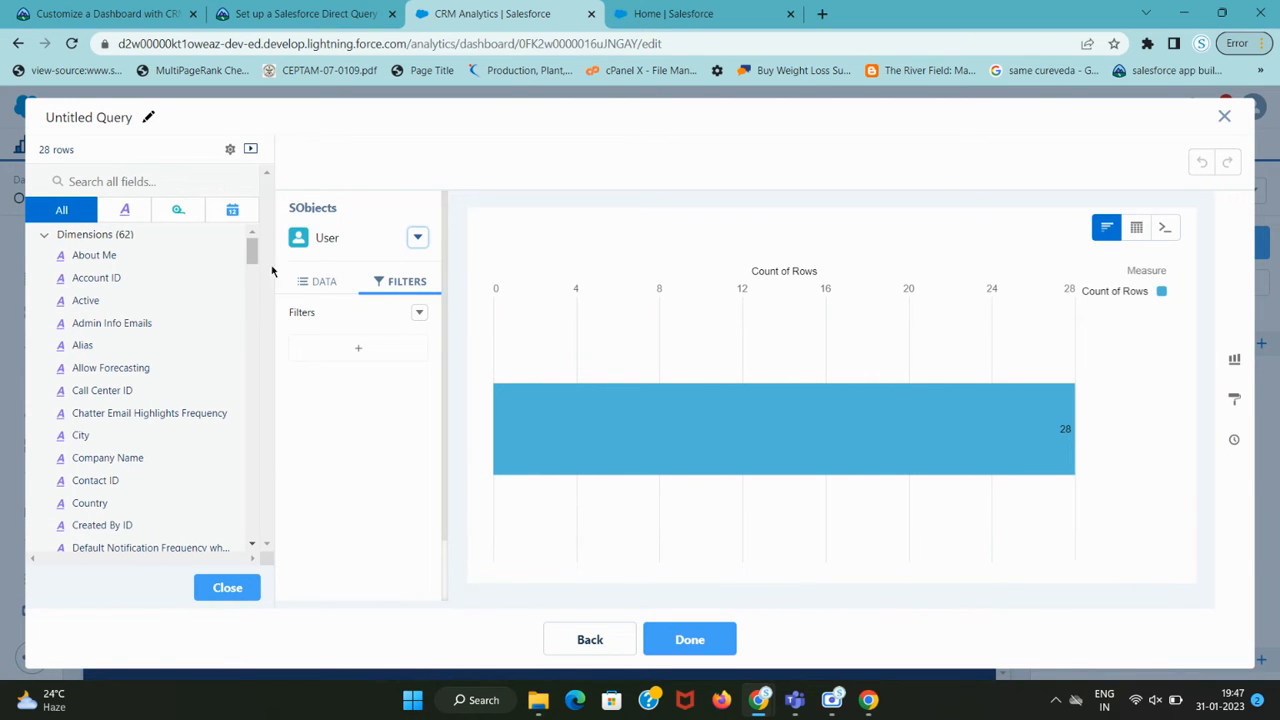
{"action": "left_click", "coordinate": [238, 587]}
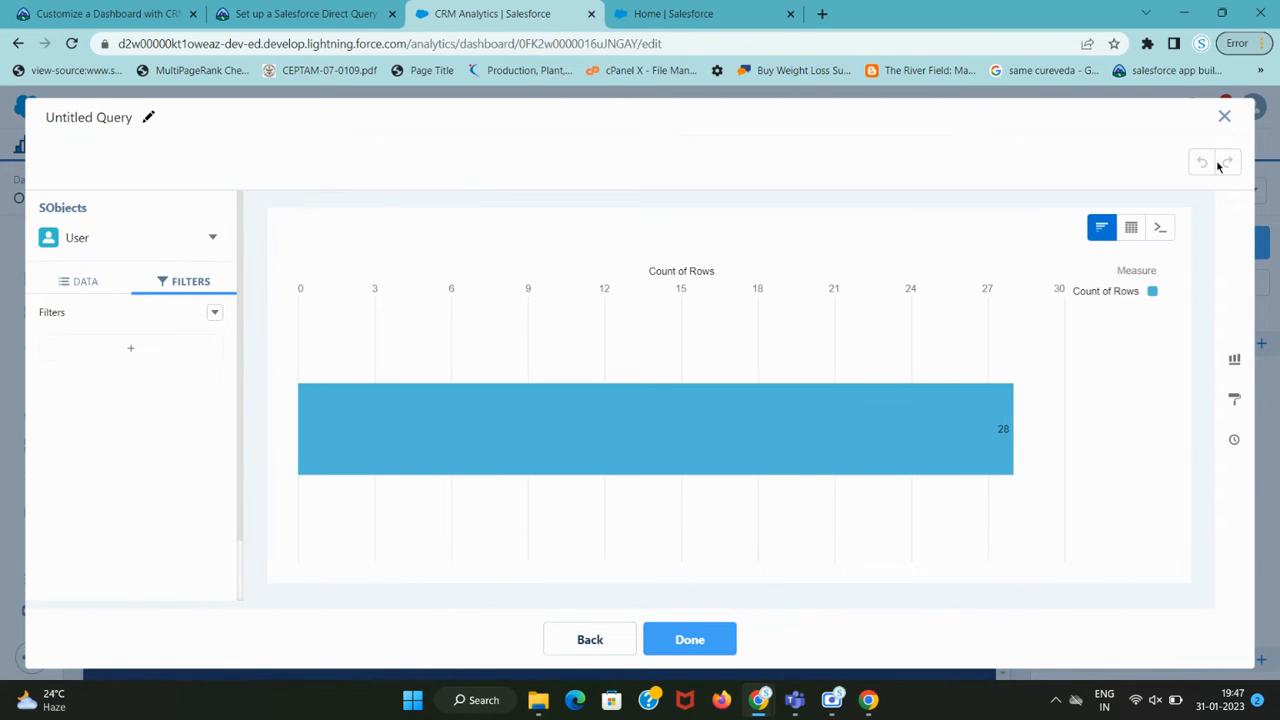
{"action": "left_click", "coordinate": [1226, 118]}
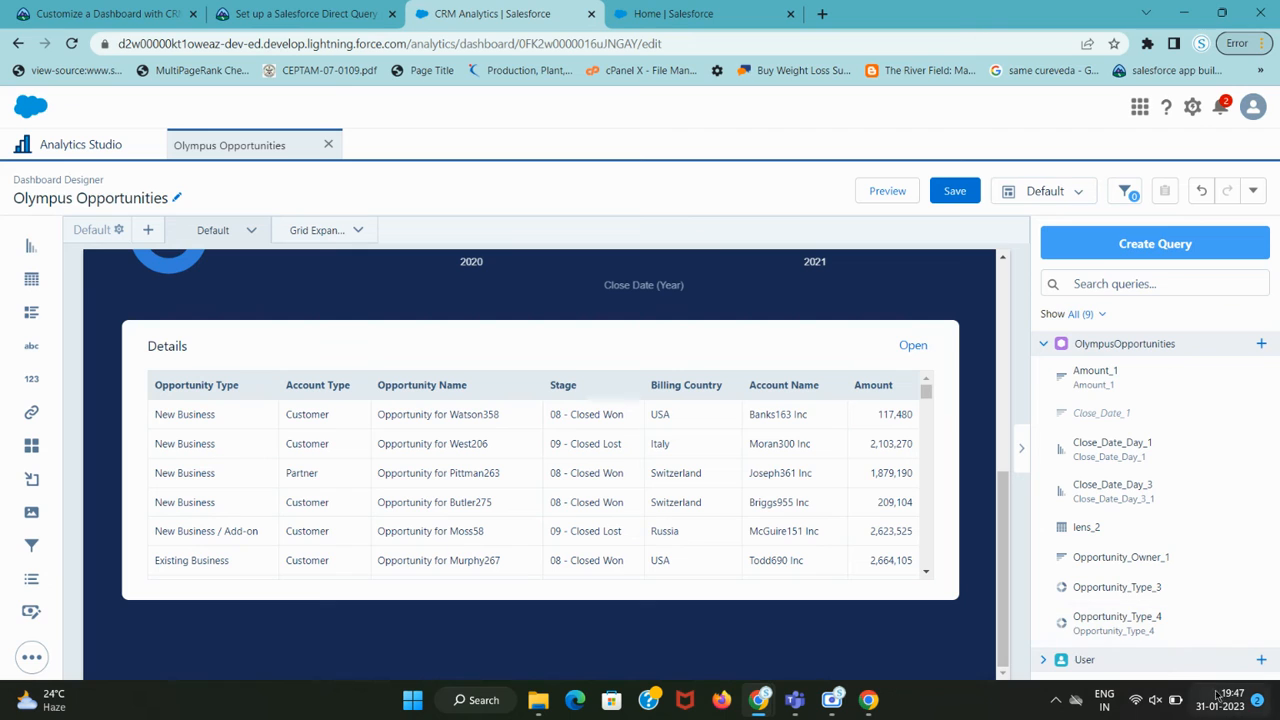
Expand the User query and open lens_1 for editing from its row menu.
{"action": "left_click", "coordinate": [1044, 660]}
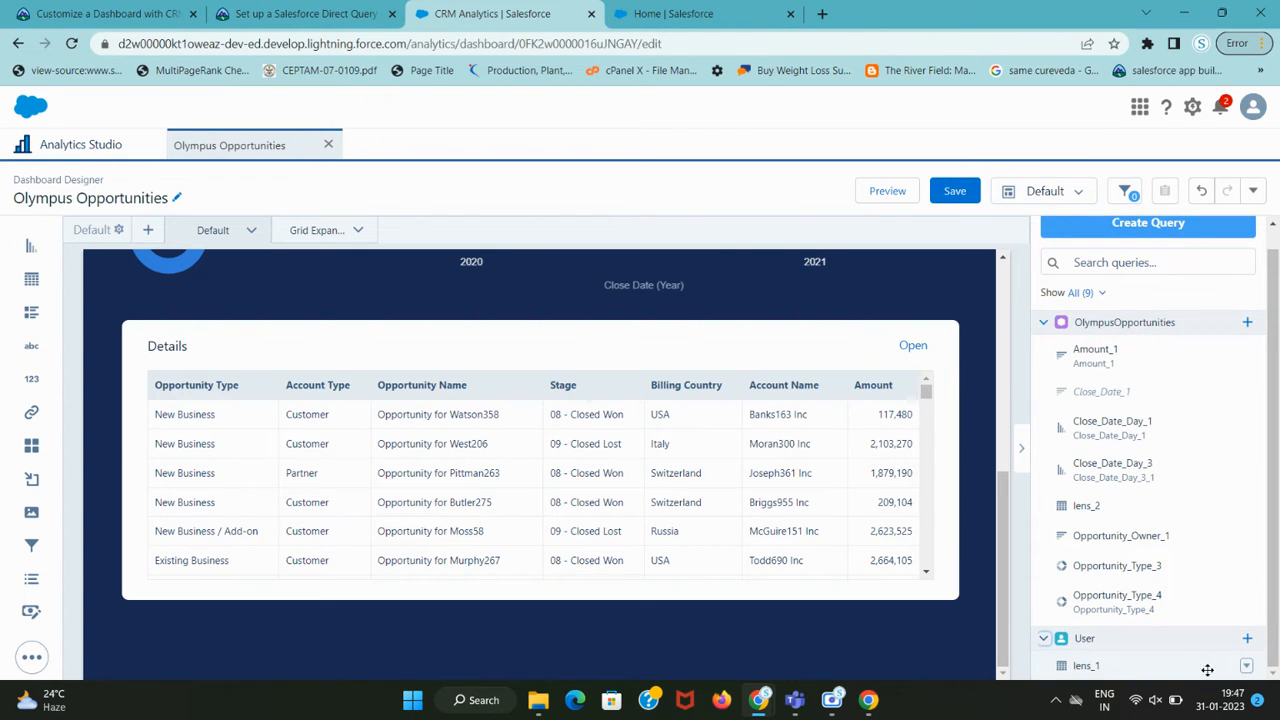
{"action": "left_click", "coordinate": [1247, 668]}
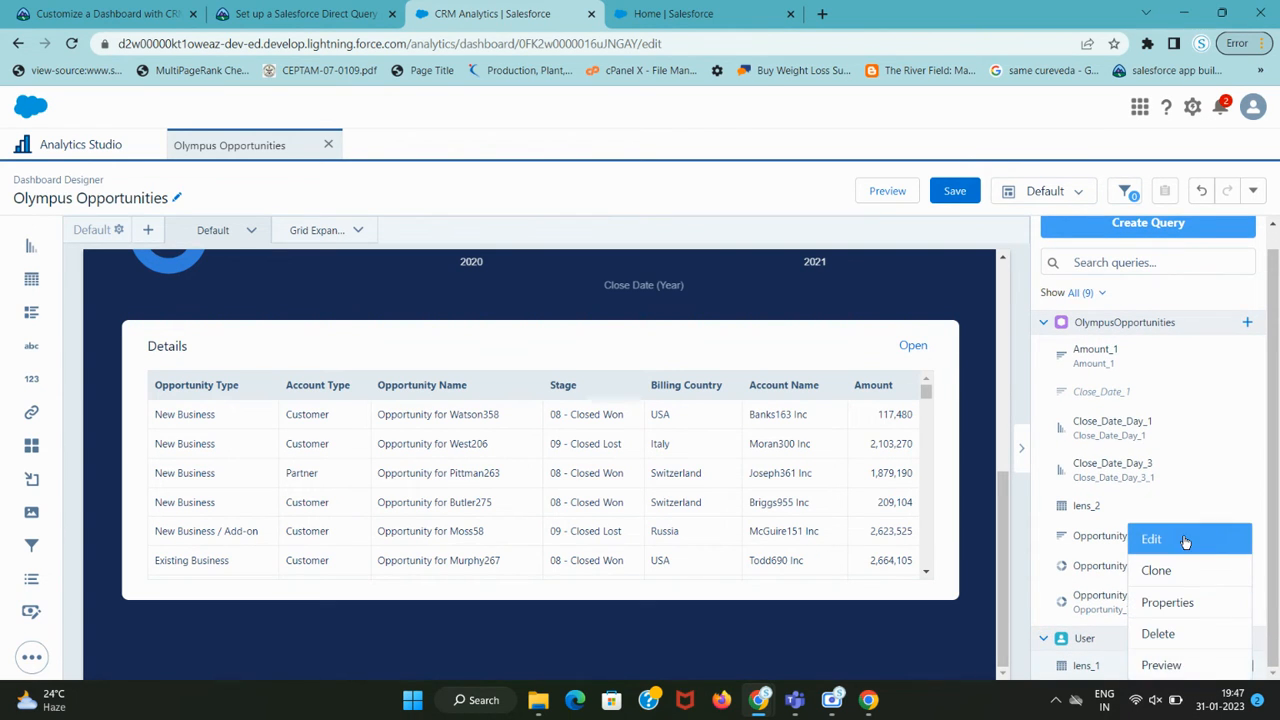
{"action": "left_click", "coordinate": [1150, 537]}
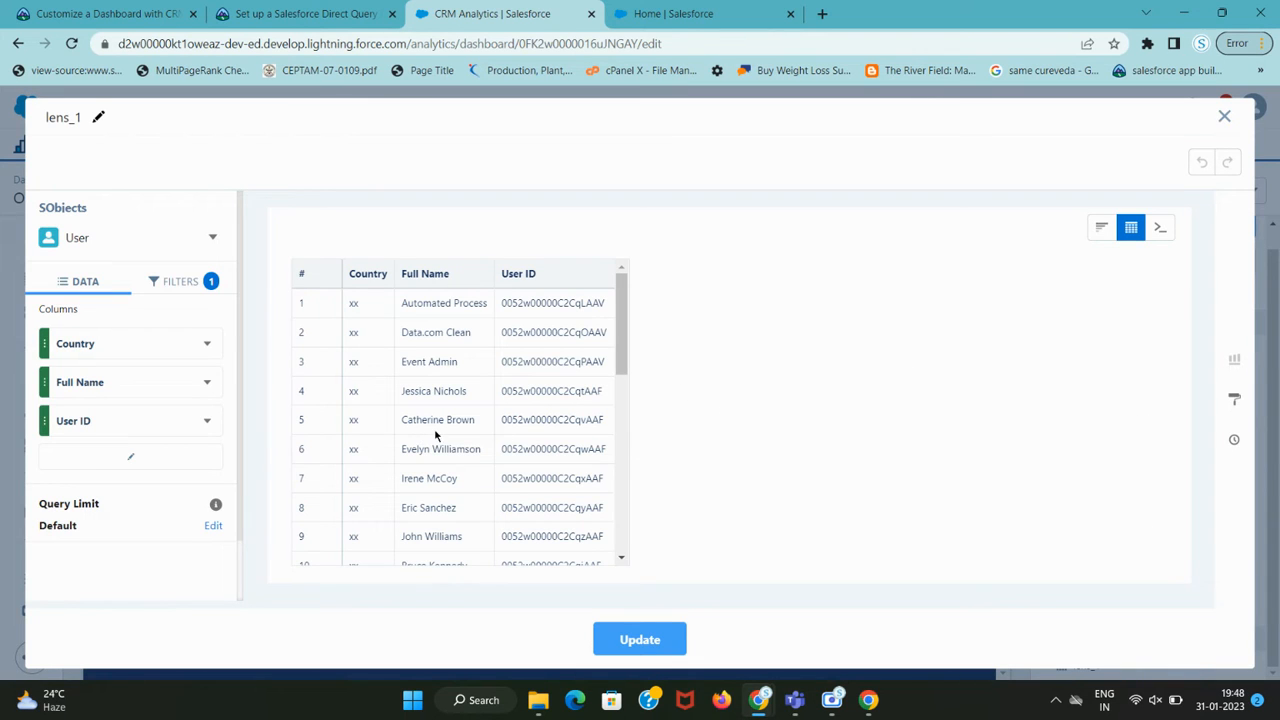
Review the Trailhead step about switching lens_1 to query mode.
{"action": "key", "text": "ctrl+shift+Tab"}
{"action": "left_click_drag", "start_coordinate": [313, 237], "coordinate": [626, 237]}
{"action": "scroll", "coordinate": [580, 330], "scroll_direction": "down", "scroll_amount": 7}
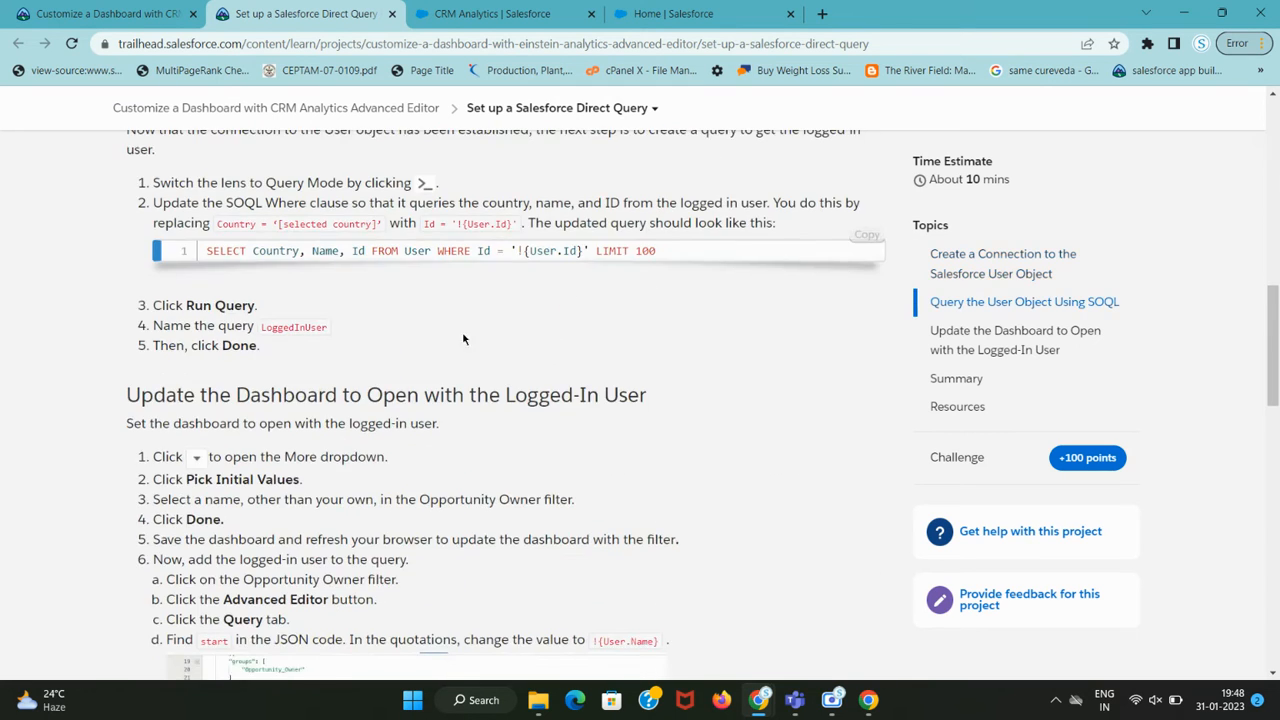
{"action": "scroll", "coordinate": [450, 332], "scroll_direction": "up", "scroll_amount": 2}
{"action": "left_click_drag", "start_coordinate": [219, 349], "coordinate": [471, 363]}
{"action": "key", "text": "ctrl+Tab"}
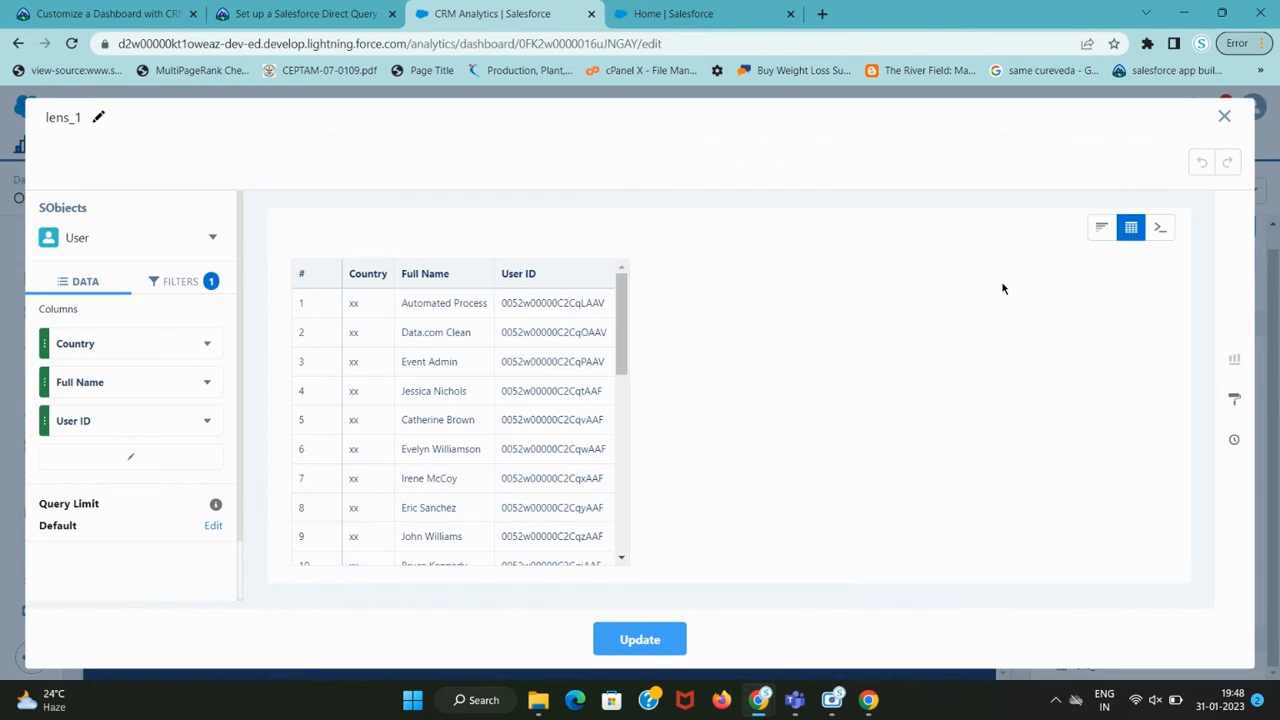
Switch lens_1 to Query Mode and copy the sample SOQL from Trailhead.
{"action": "left_click", "coordinate": [175, 283]}
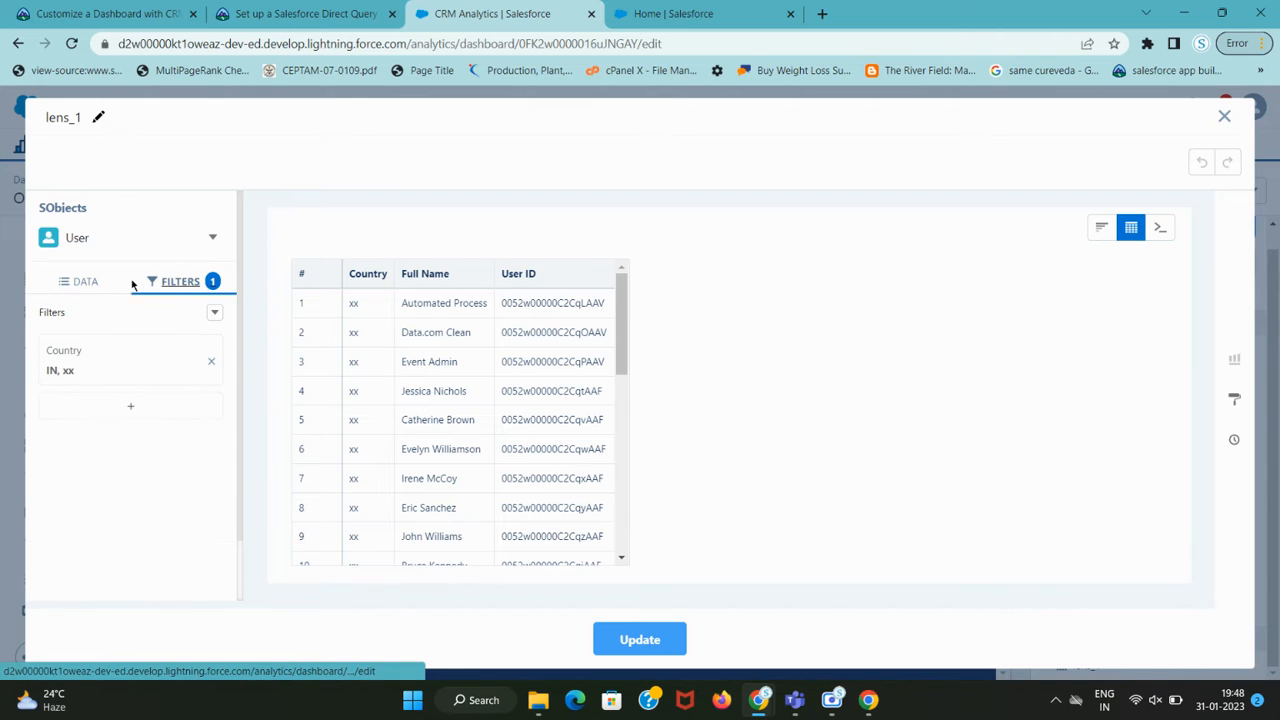
{"action": "left_click", "coordinate": [99, 284]}
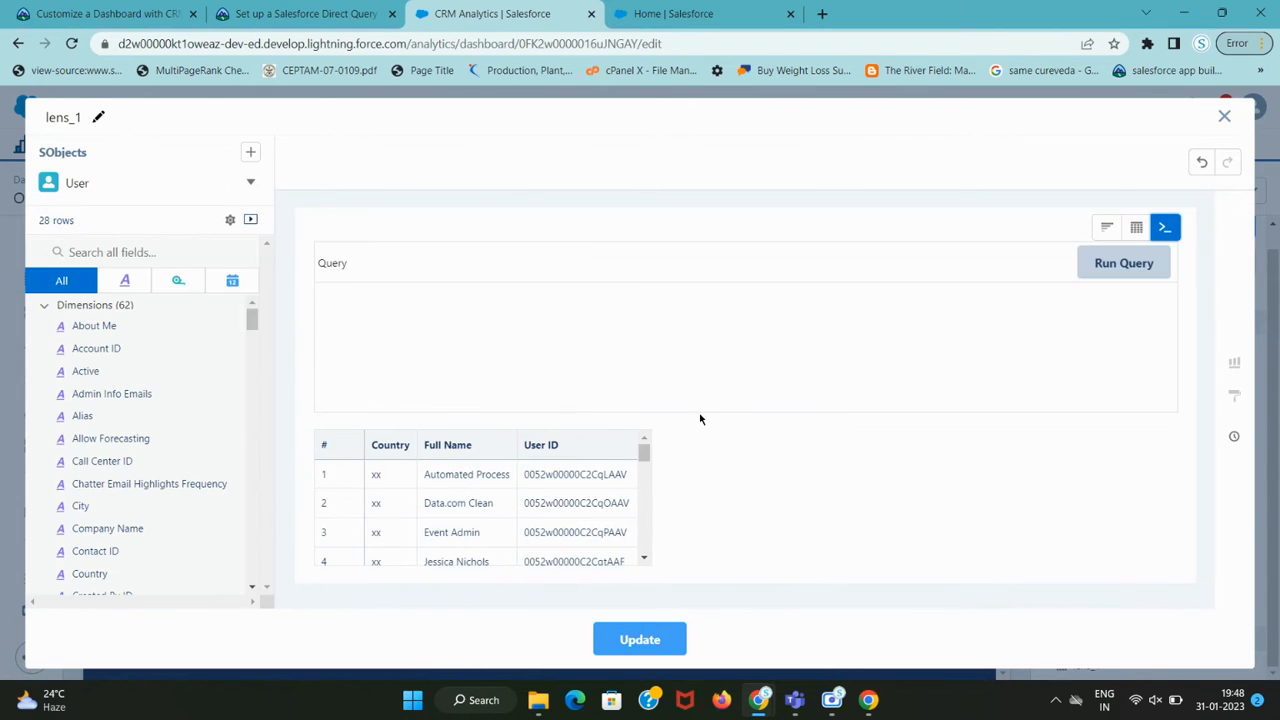
{"action": "key", "text": "ctrl+shift+Tab"}
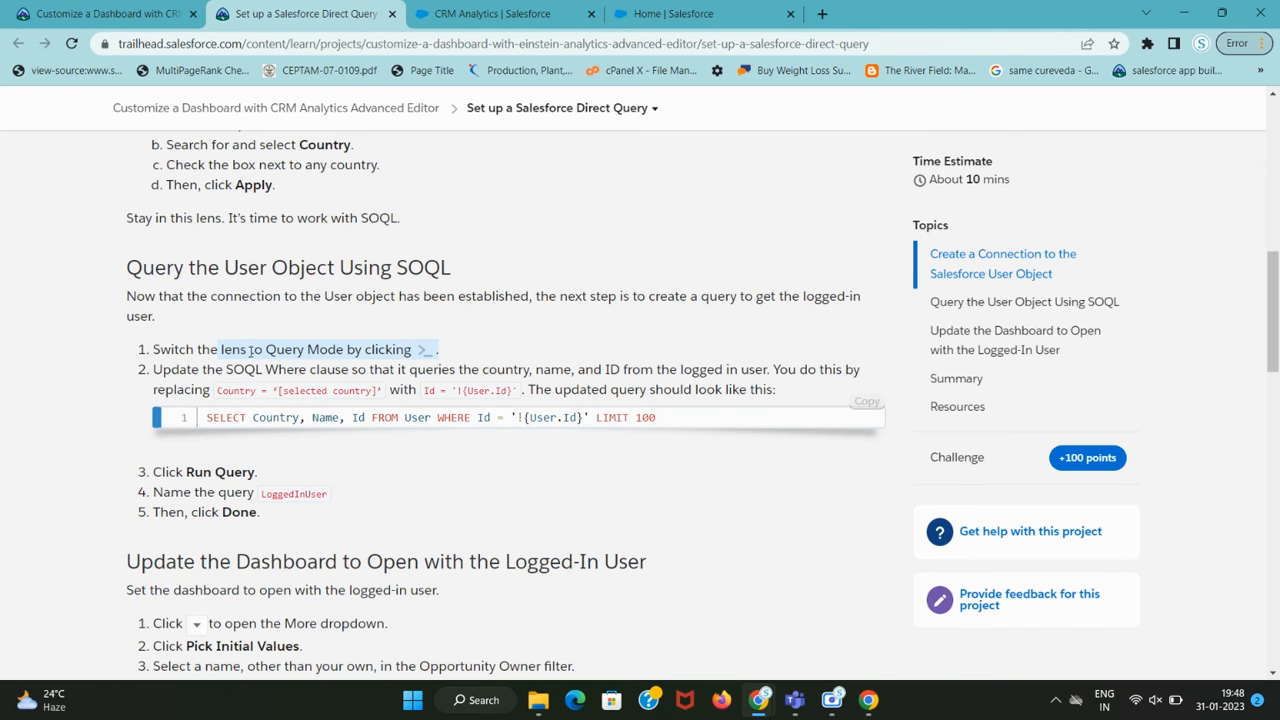
{"action": "left_click_drag", "start_coordinate": [228, 369], "coordinate": [575, 370]}
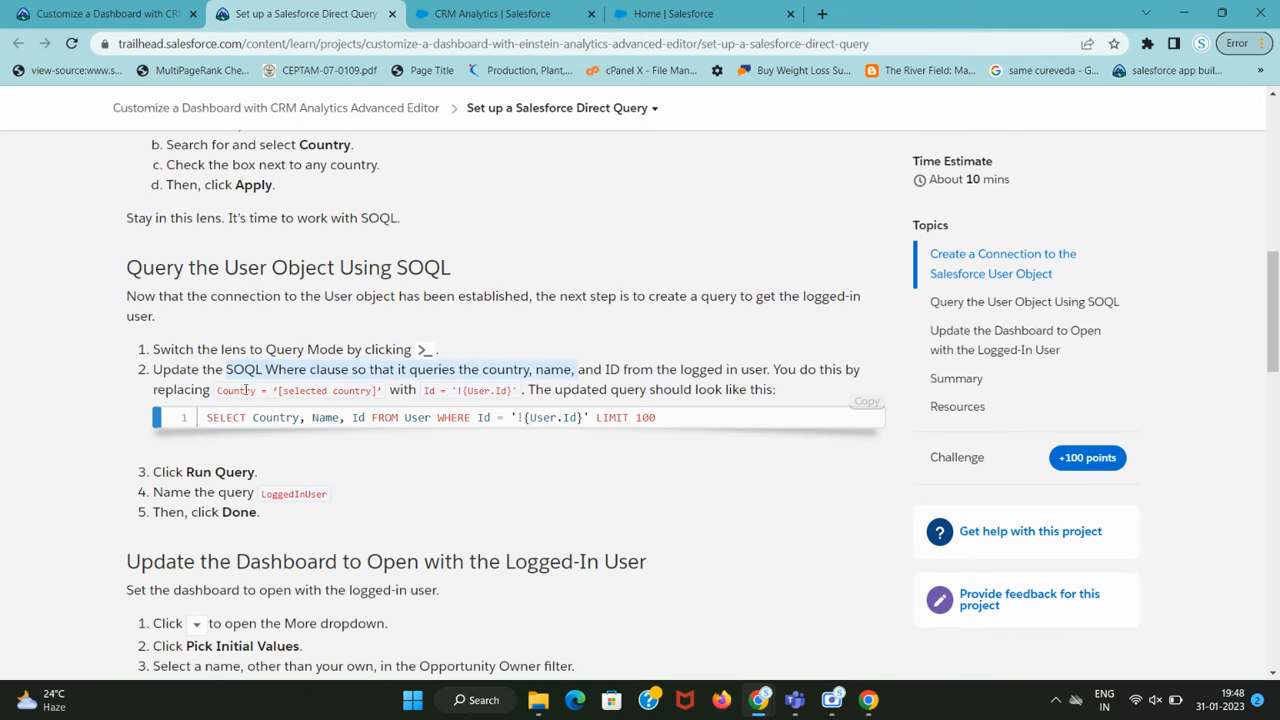
{"action": "left_click_drag", "start_coordinate": [207, 416], "coordinate": [686, 420]}
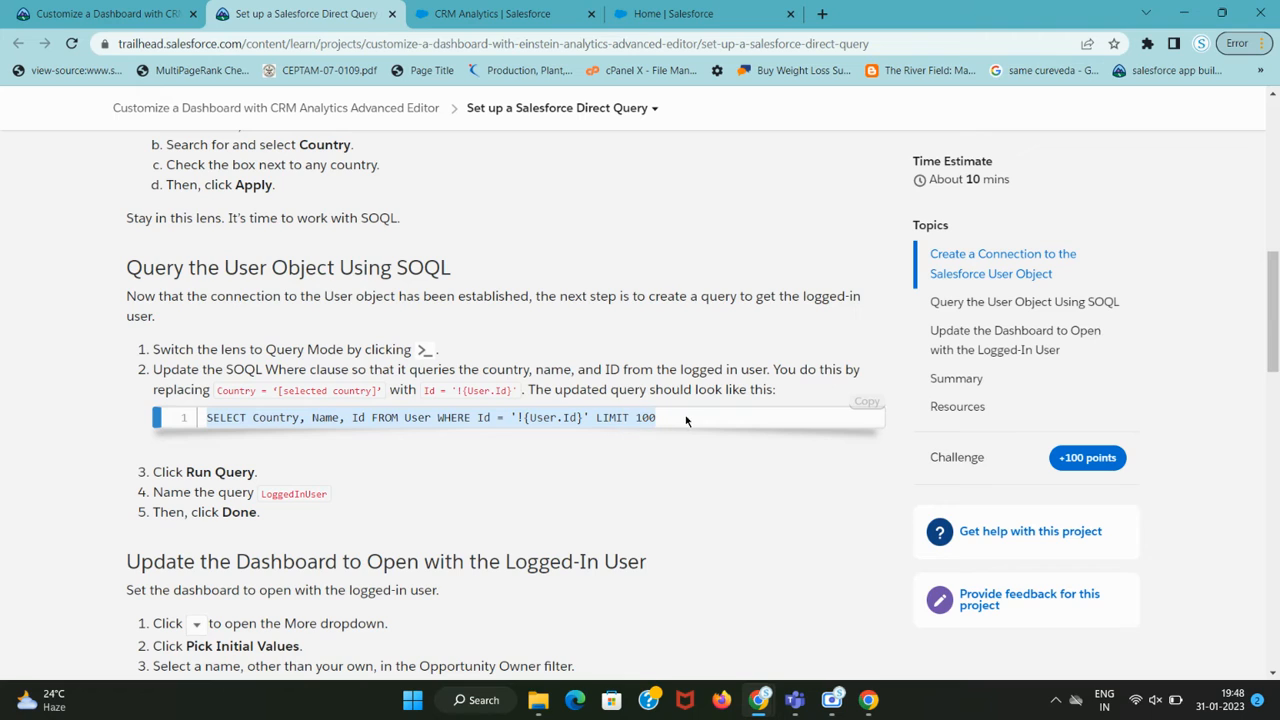
{"action": "left_click", "coordinate": [867, 410]}
Replace lens_1's query with SELECT Country, Name, Id FROM User WHERE Id = '!{User.Id}'.
{"action": "key", "text": "ctrl+Tab"}
{"action": "key", "text": "ctrl+a"}
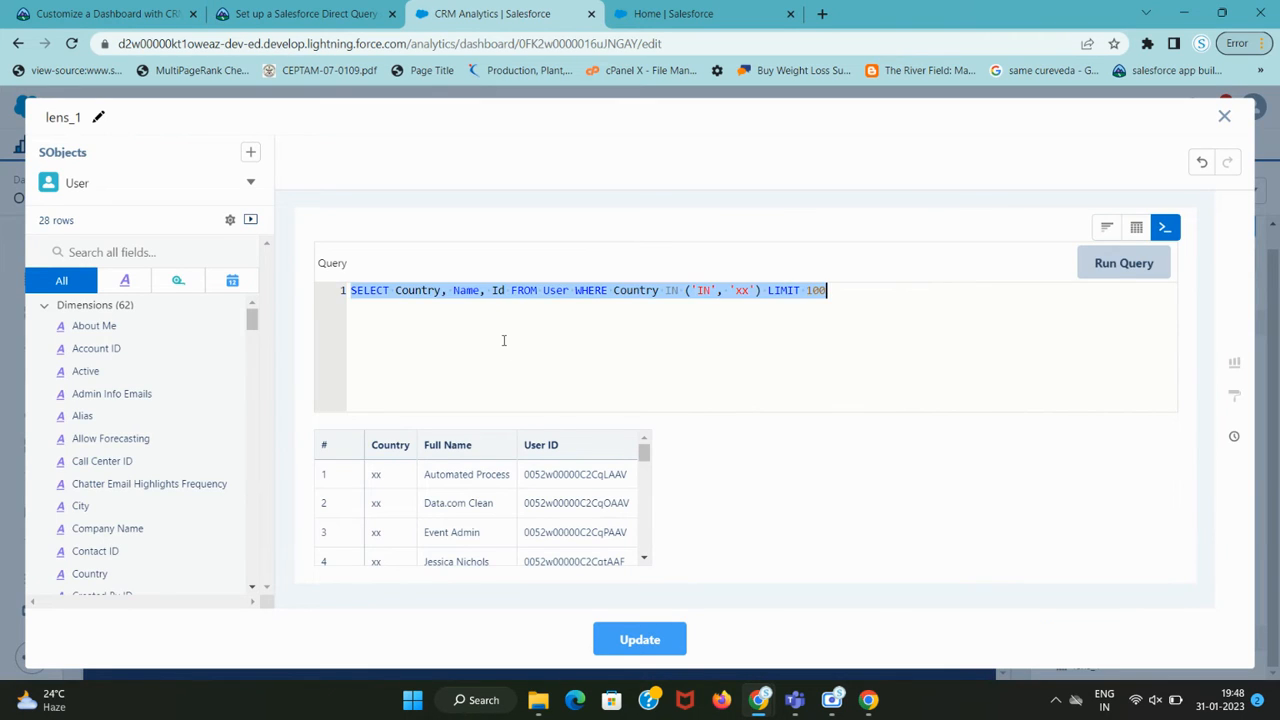
{"action": "key", "text": "ctrl+v"}
{"action": "key", "text": "ctrl+shift+Tab"}
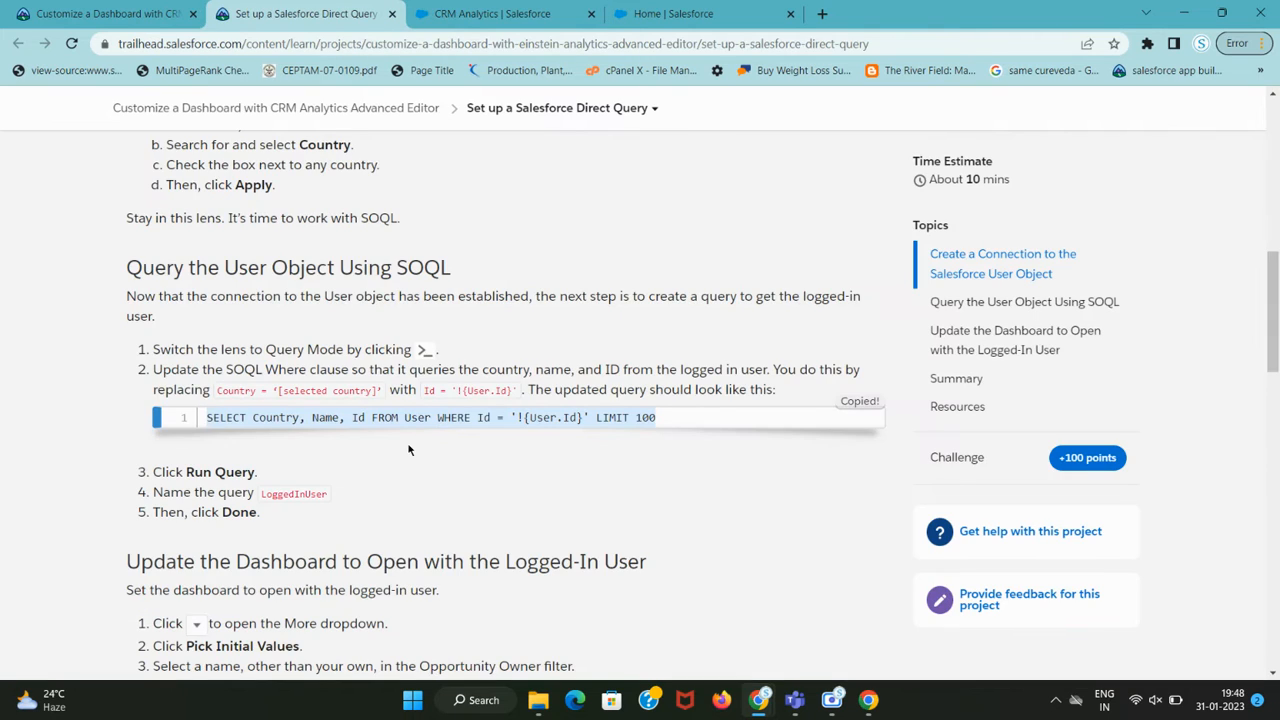
{"action": "scroll", "coordinate": [408, 450], "scroll_direction": "down", "scroll_amount": 1}
{"action": "key", "text": "ctrl+Tab"}
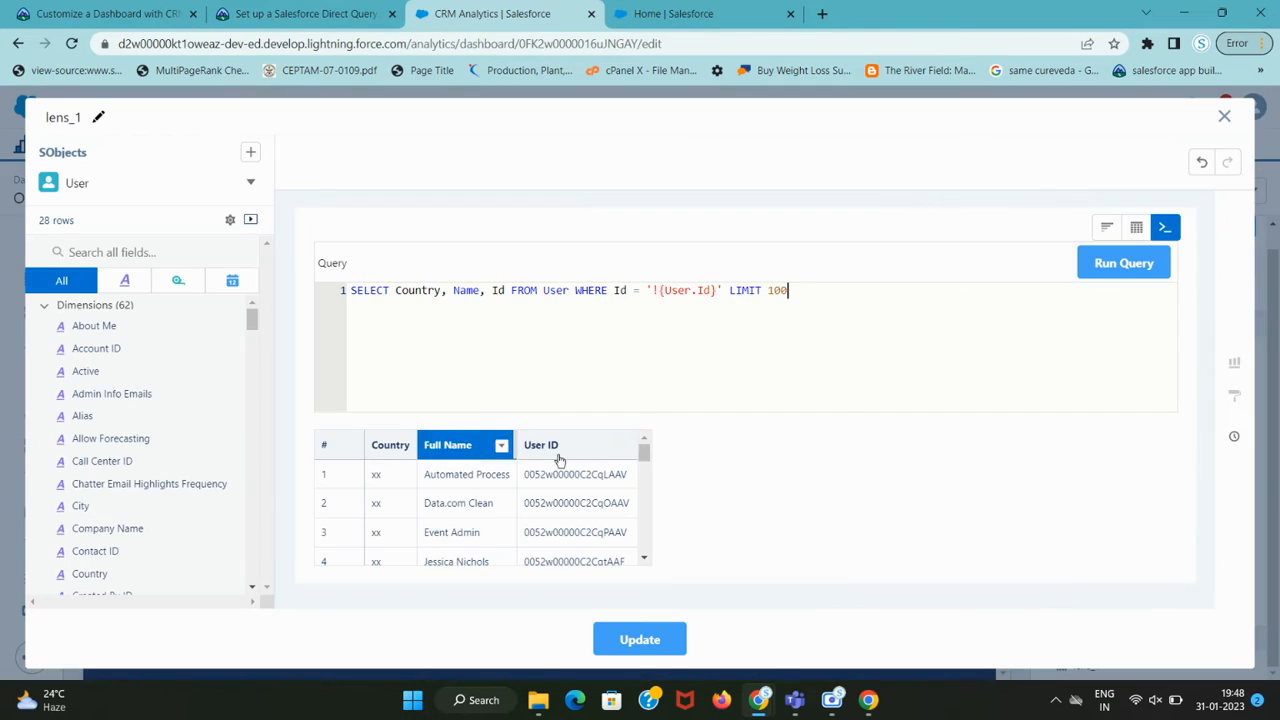
Run the SOQL, confirm the single logged-in user row with Country IN, and Update lens_1.
{"action": "left_click", "coordinate": [1098, 266]}
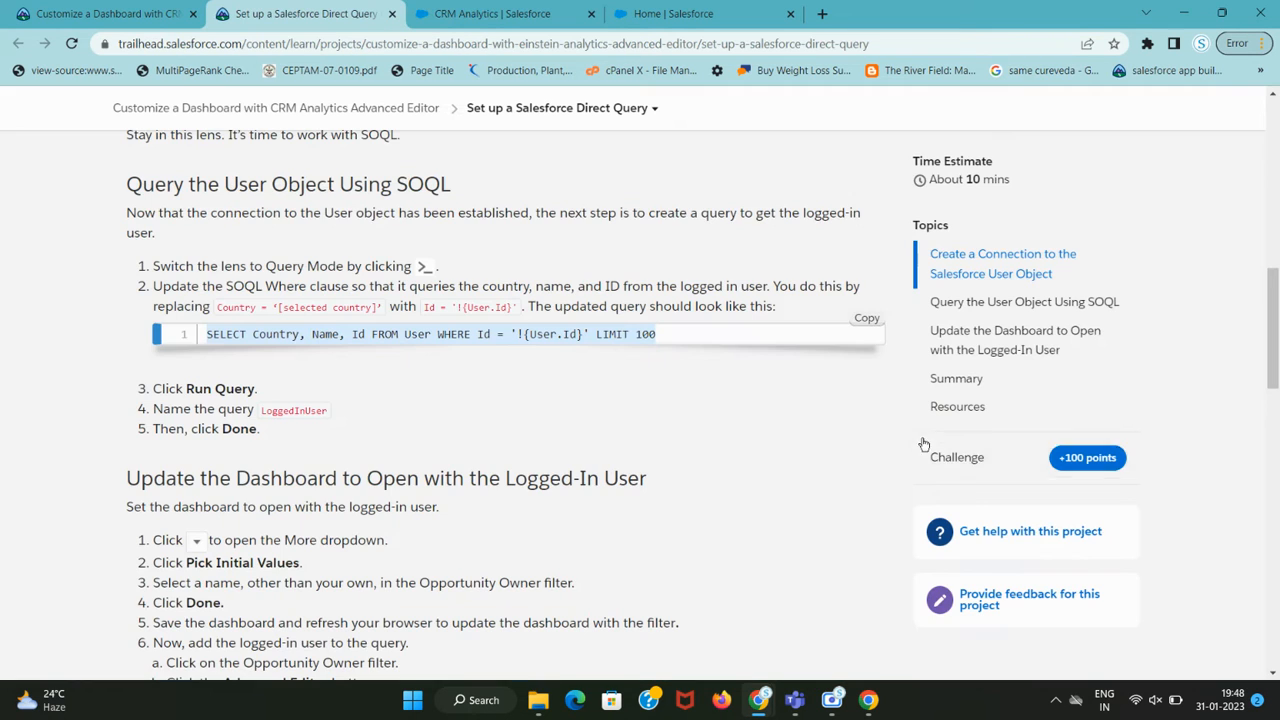
{"action": "key", "text": "ctrl+shift+Tab"}
{"action": "scroll", "coordinate": [292, 374], "scroll_direction": "down", "scroll_amount": 1}
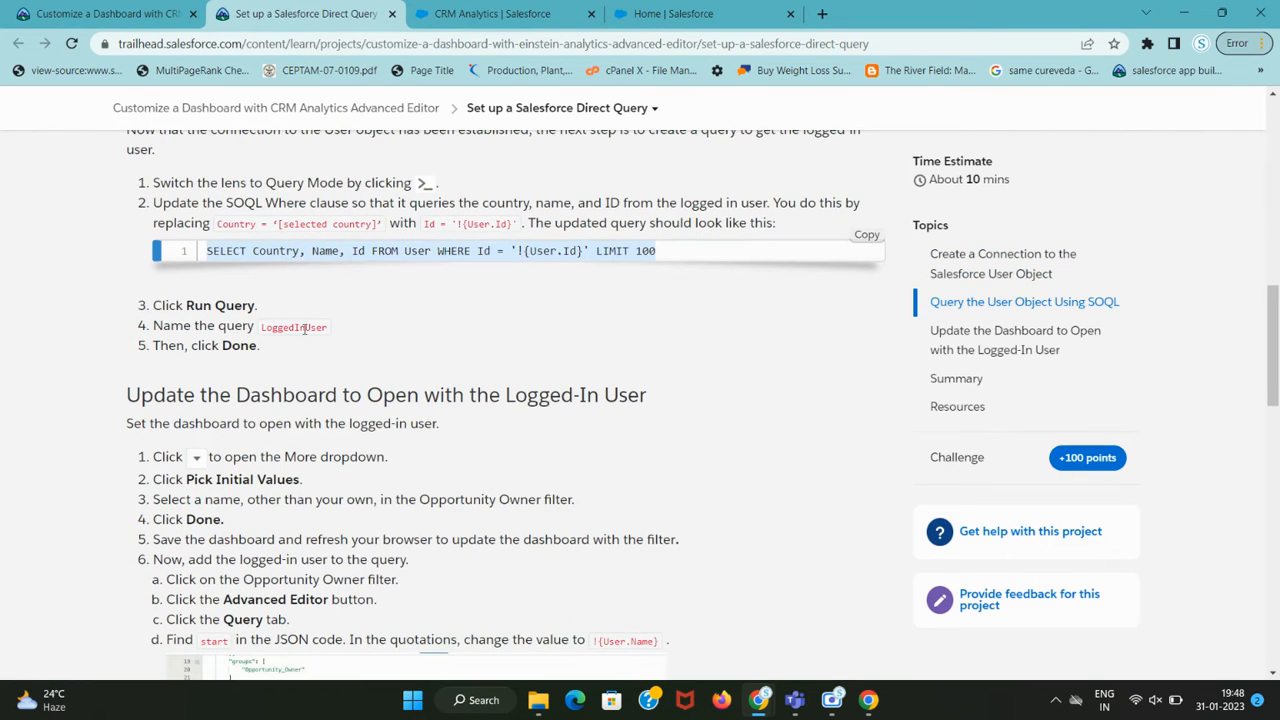
{"action": "double_click", "coordinate": [304, 328]}
{"action": "key", "text": "ctrl+Tab"}
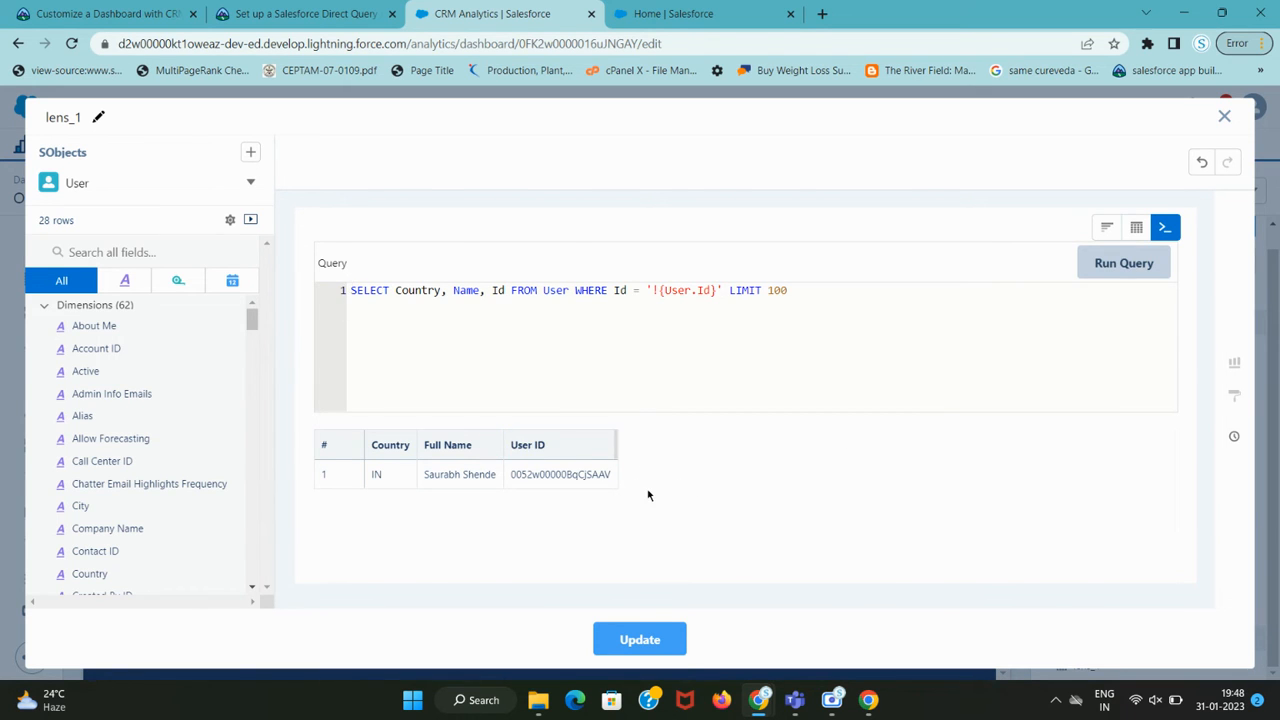
{"action": "key", "text": "ctrl+shift+Tab"}
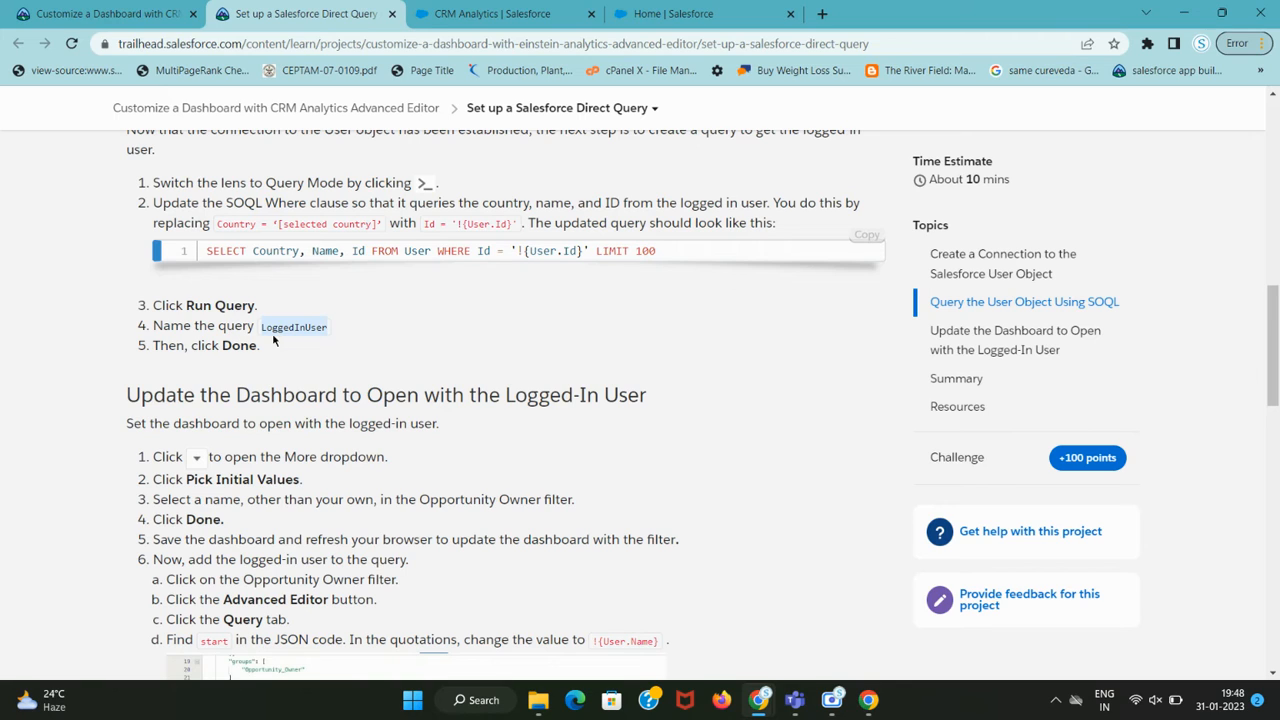
{"action": "key", "text": "ctrl+Tab"}
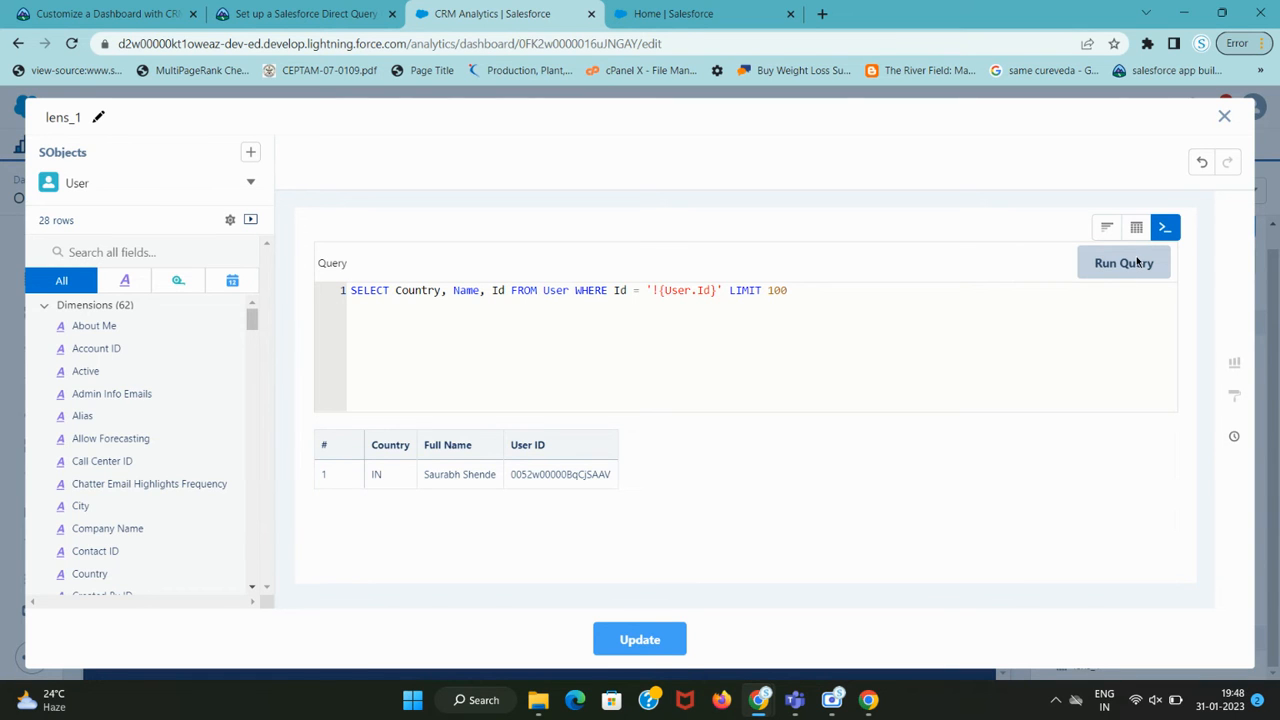
{"action": "key", "text": "ctrl+shift+Tab"}
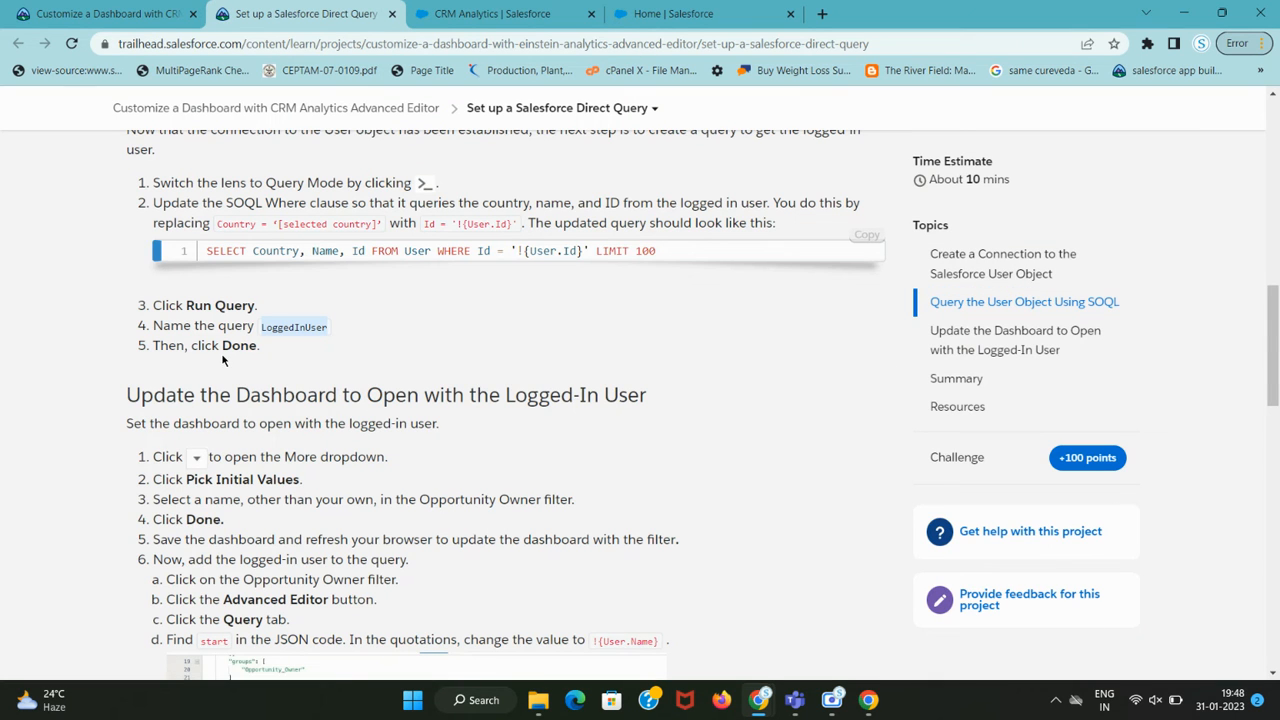
{"action": "key", "text": "ctrl+Tab"}
{"action": "left_click", "coordinate": [626, 641]}
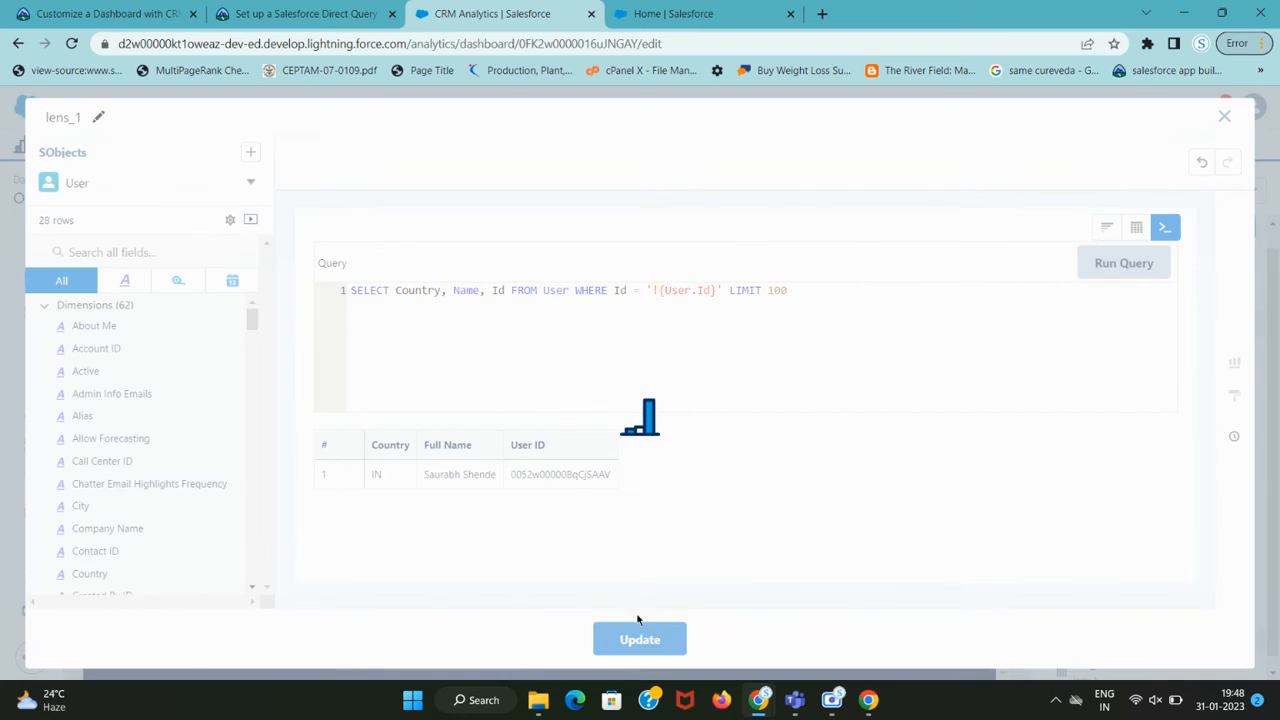
Reopen lens_1 in the query editor via its dropdown's Edit option.
{"action": "key", "text": "ctrl+shift+Tab"}
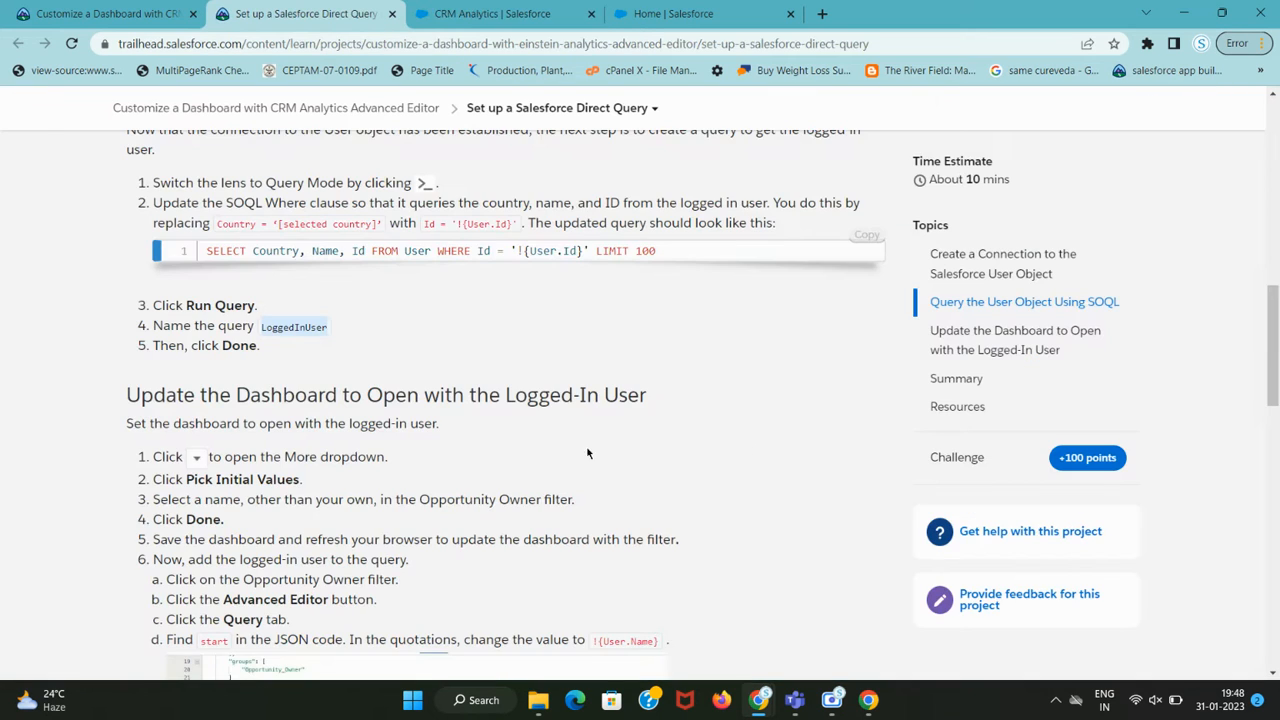
{"action": "scroll", "coordinate": [327, 440], "scroll_direction": "down", "scroll_amount": 3}
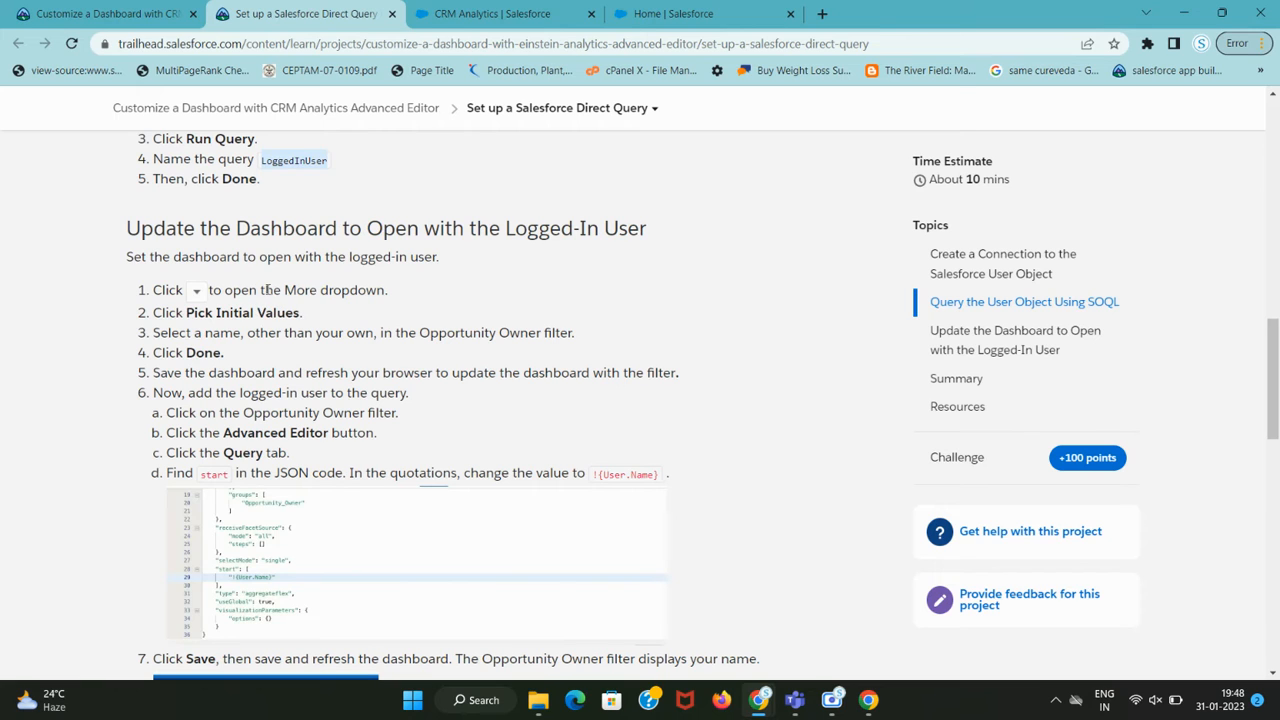
{"action": "left_click_drag", "start_coordinate": [277, 289], "coordinate": [392, 308]}
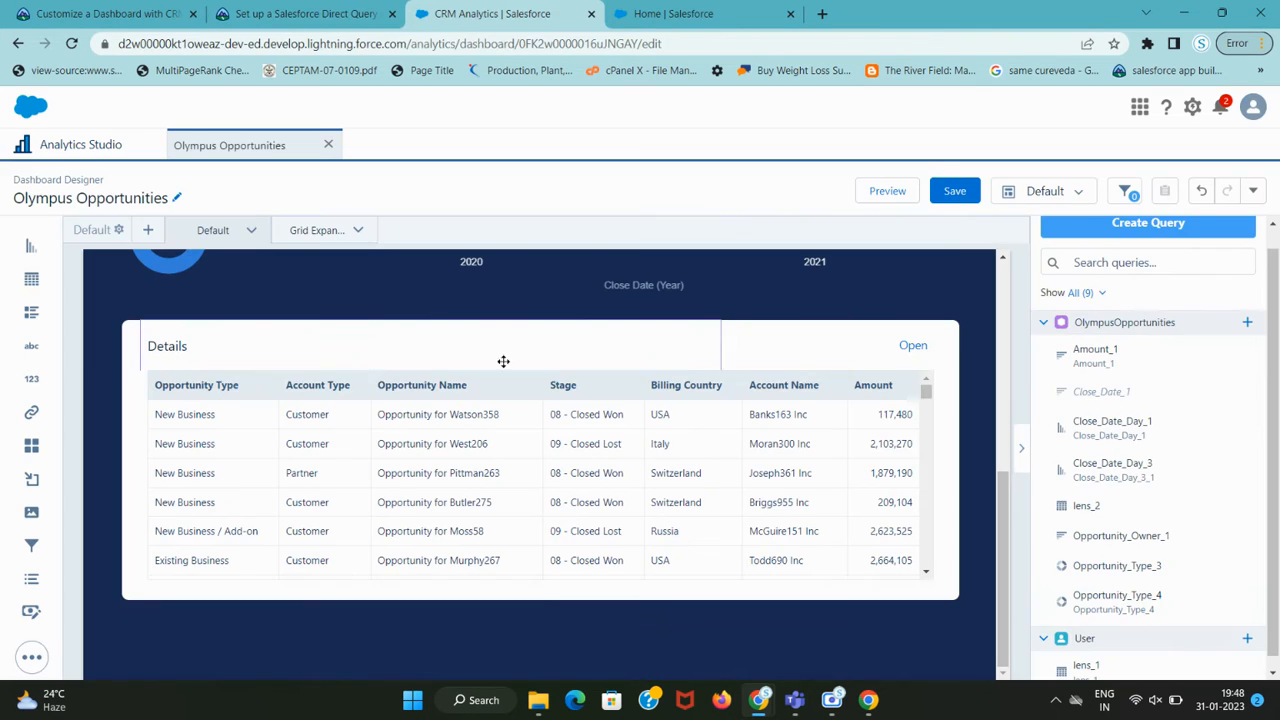
{"action": "key", "text": "ctrl+Tab"}
{"action": "left_click", "coordinate": [1246, 662]}
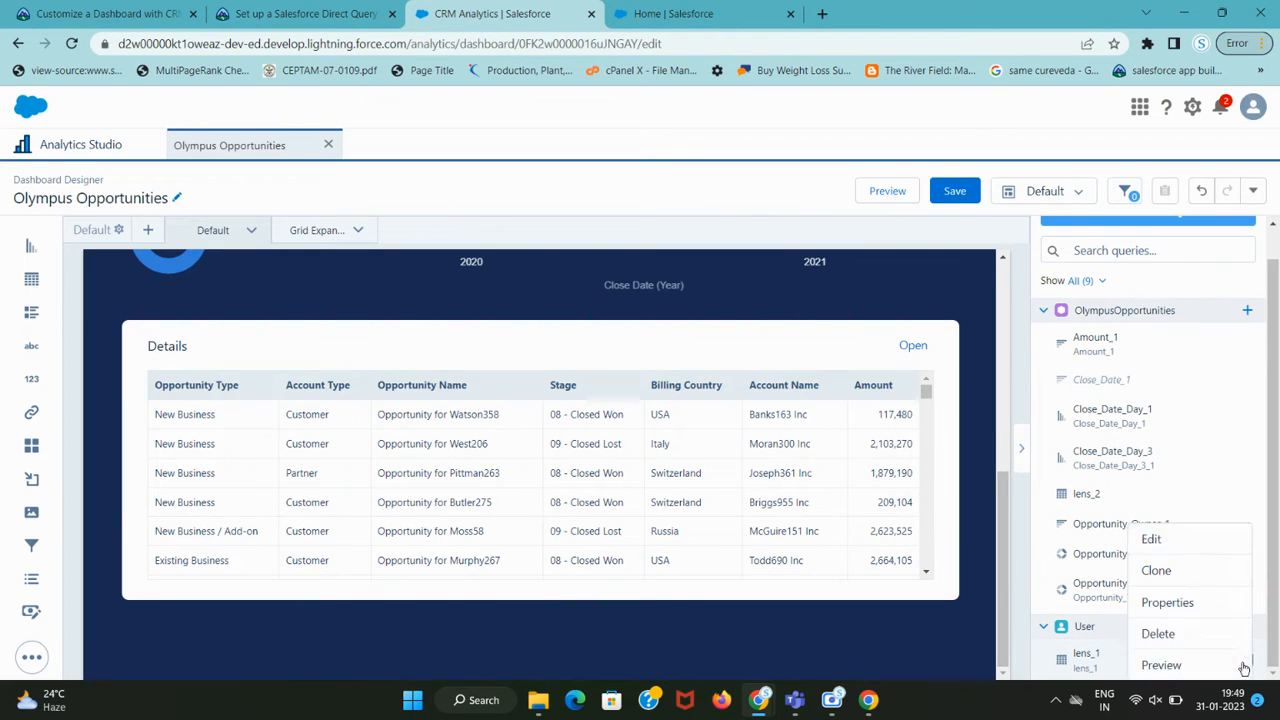
{"action": "left_click", "coordinate": [1203, 542]}
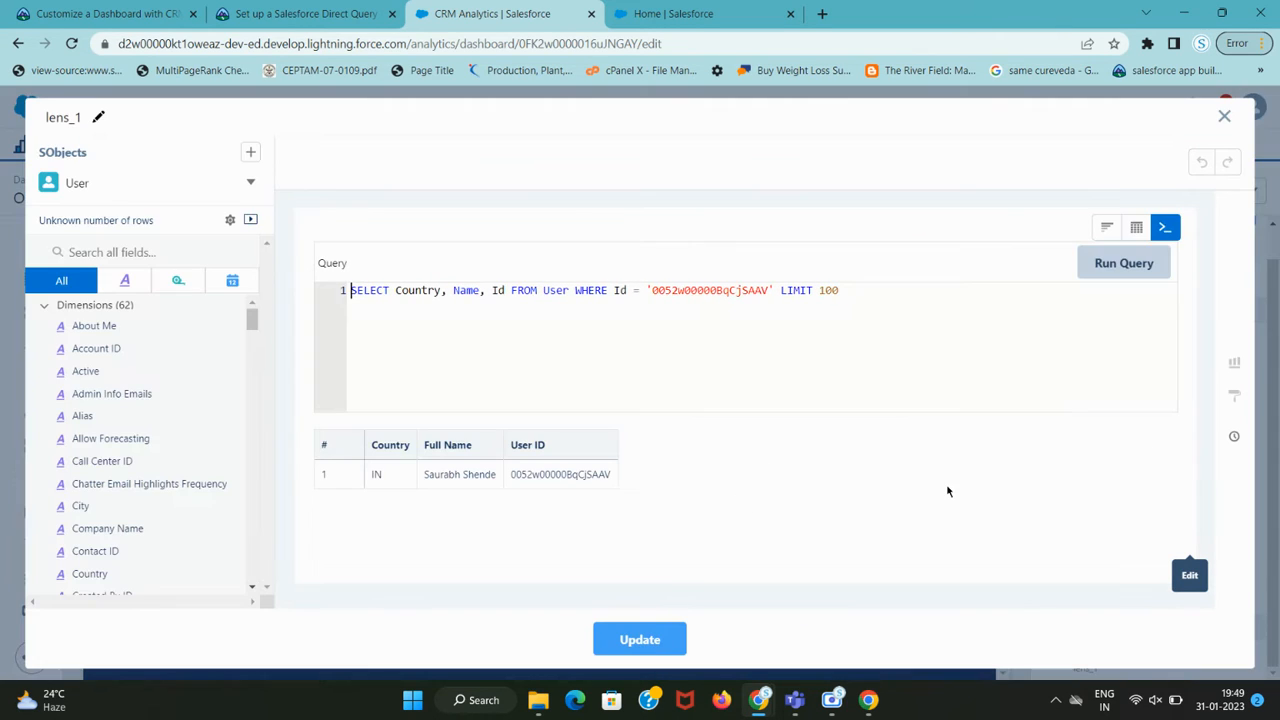
{"action": "key", "text": "ctrl+shift+Tab"}
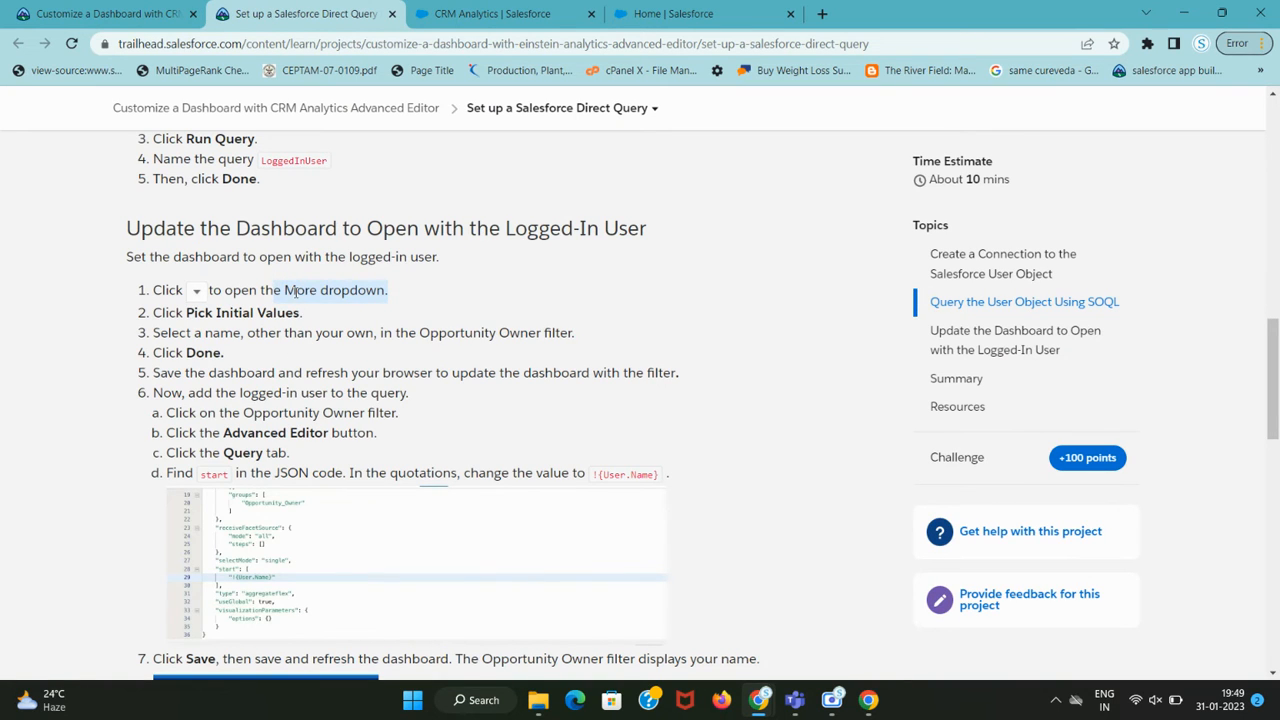
{"action": "scroll", "coordinate": [323, 323], "scroll_direction": "down", "scroll_amount": 3}
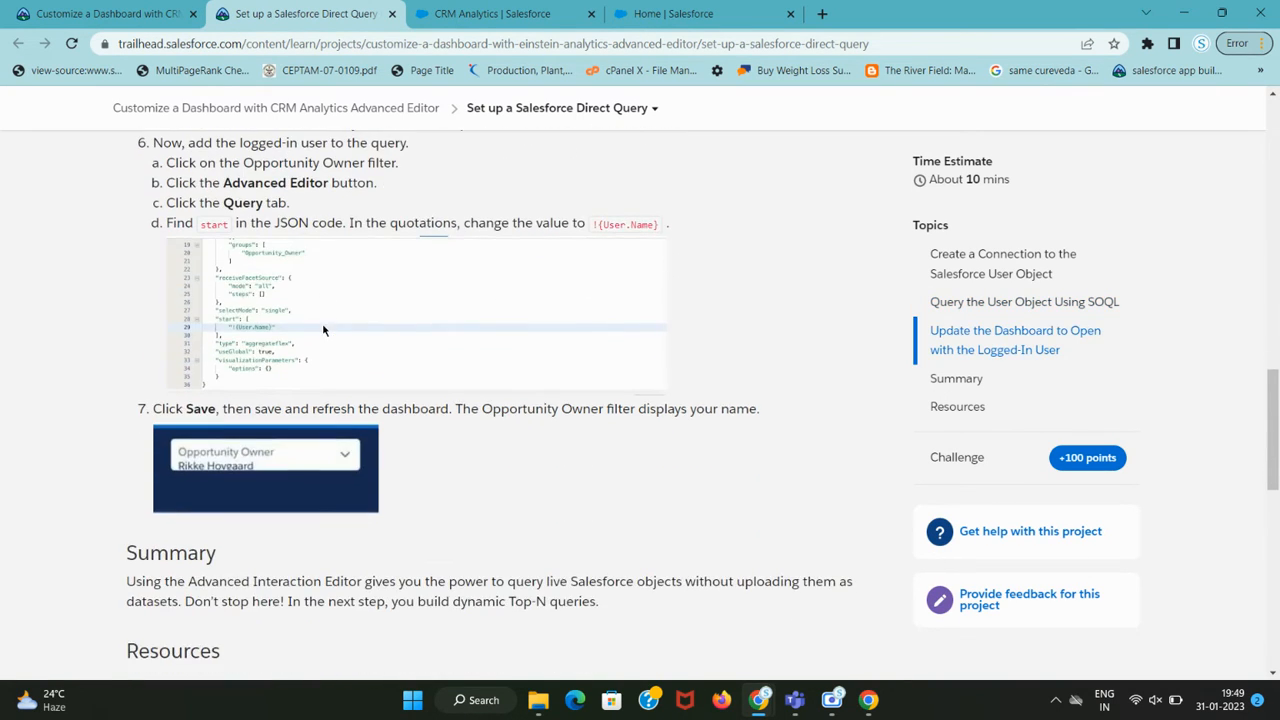
{"action": "scroll", "coordinate": [322, 325], "scroll_direction": "up", "scroll_amount": 2}
{"action": "left_click_drag", "start_coordinate": [189, 229], "coordinate": [291, 230]}
{"action": "key", "text": "ctrl+Tab"}
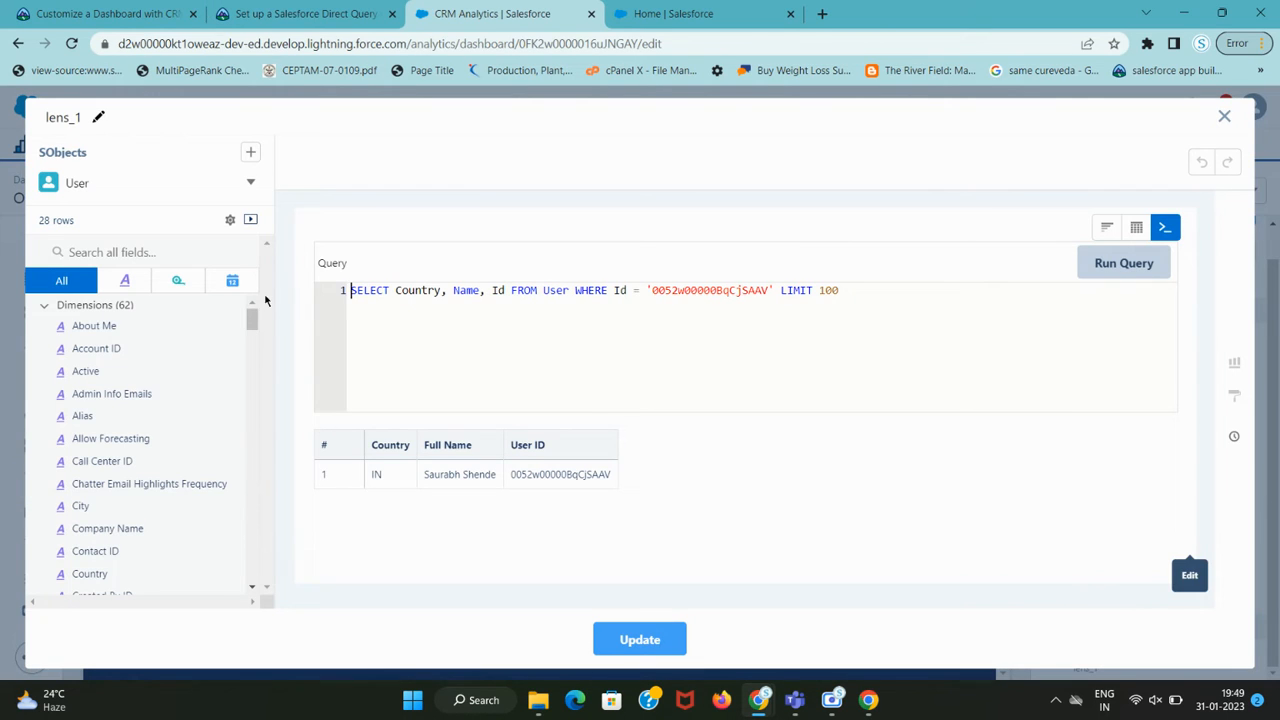
{"action": "left_click", "coordinate": [250, 222]}
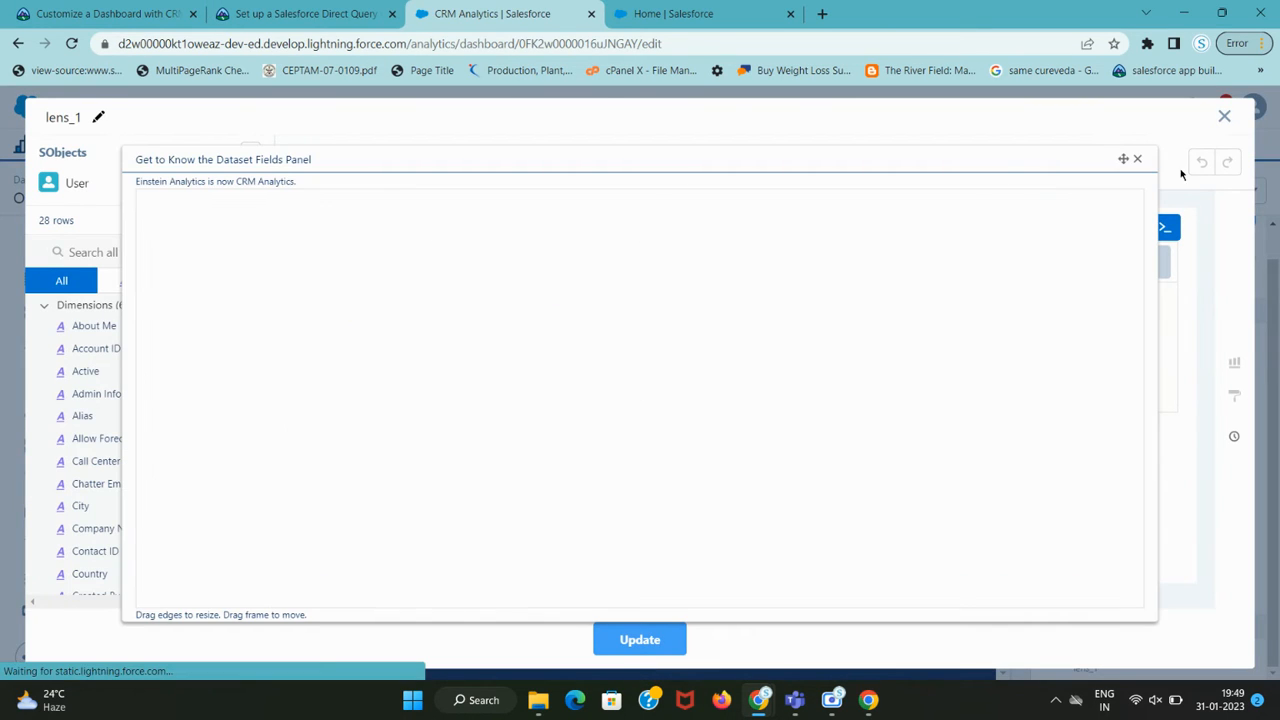
{"action": "left_click", "coordinate": [1137, 159]}
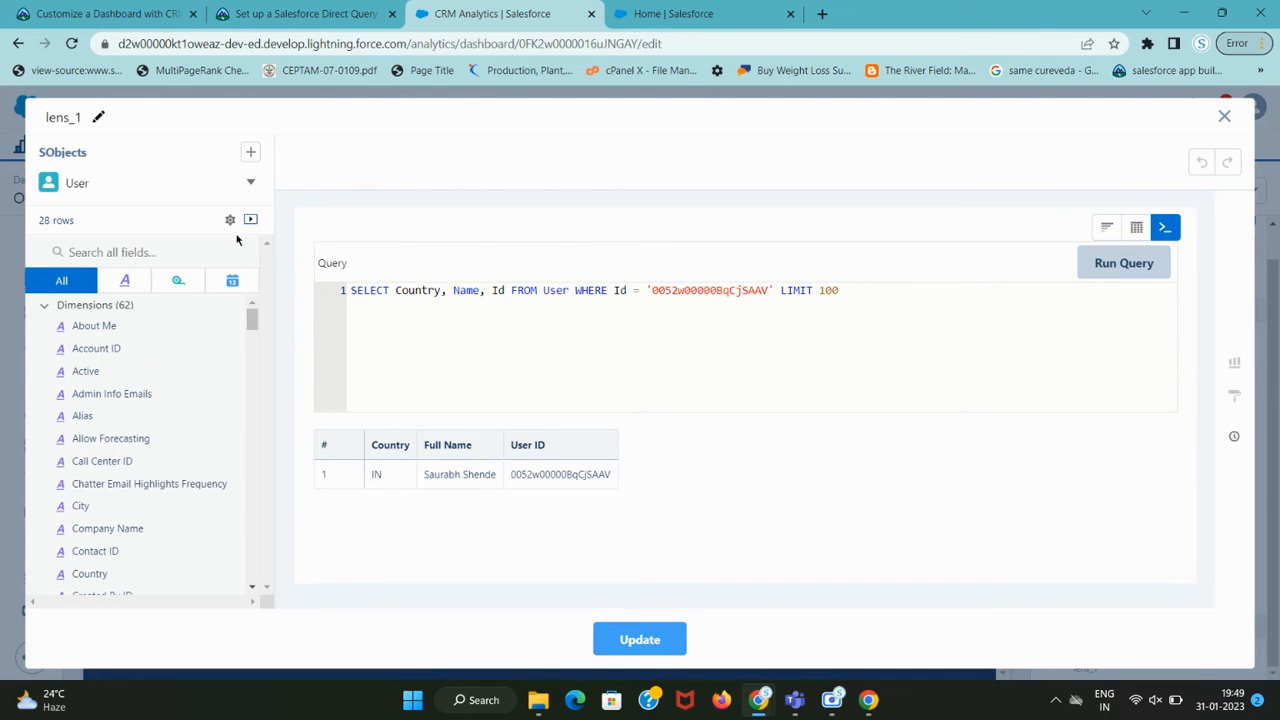
{"action": "left_click", "coordinate": [250, 182]}
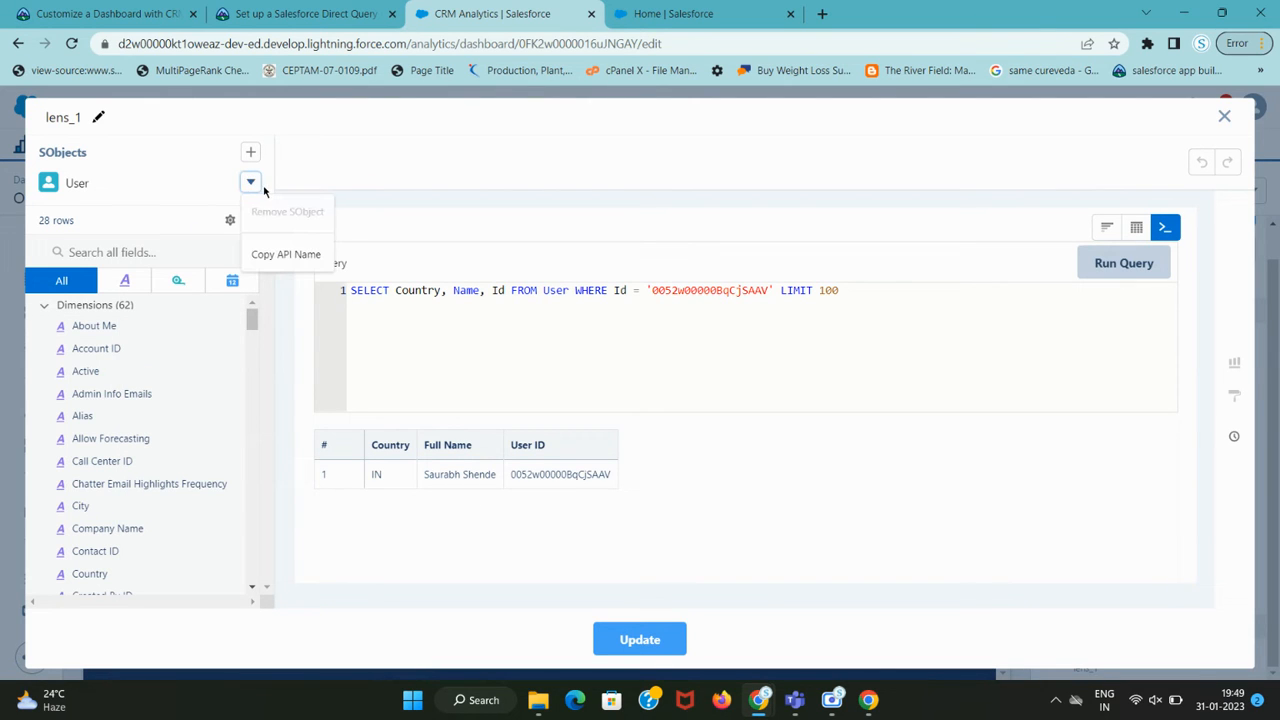
{"action": "left_click", "coordinate": [828, 216]}
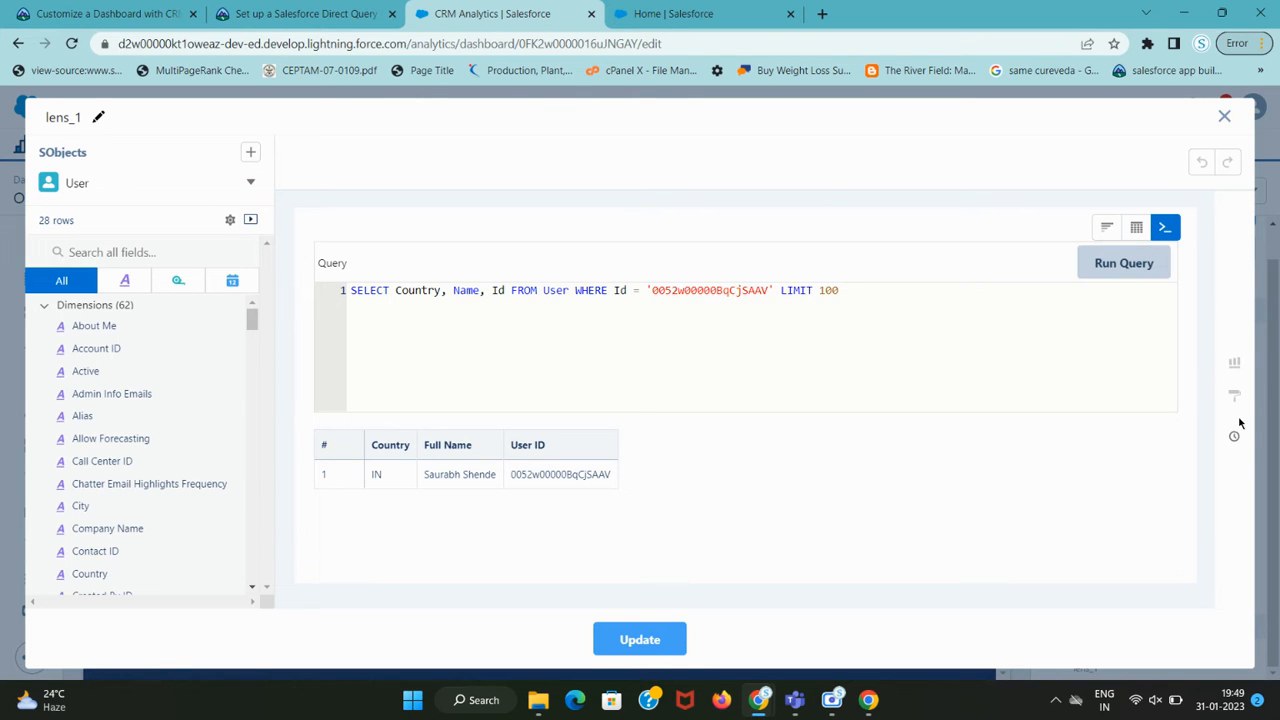
{"action": "key", "text": "ctrl+shift+Tab"}
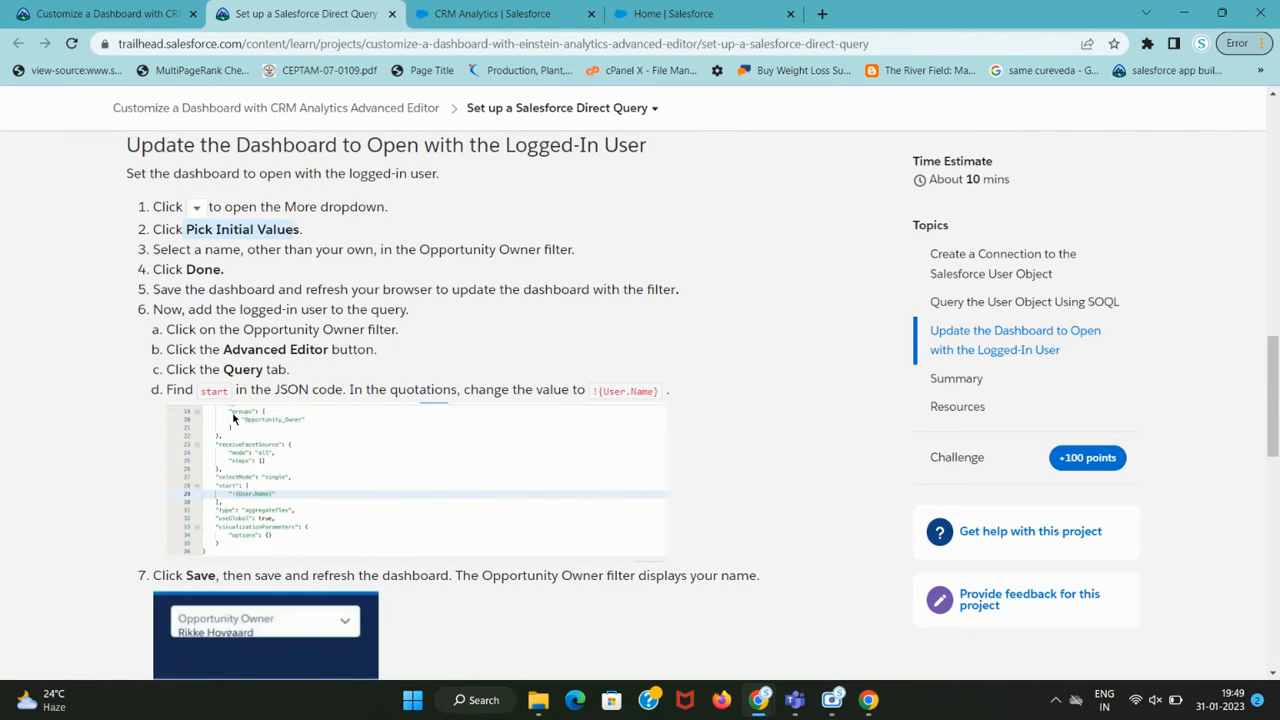
{"action": "scroll", "coordinate": [230, 290], "scroll_direction": "up", "scroll_amount": 1}
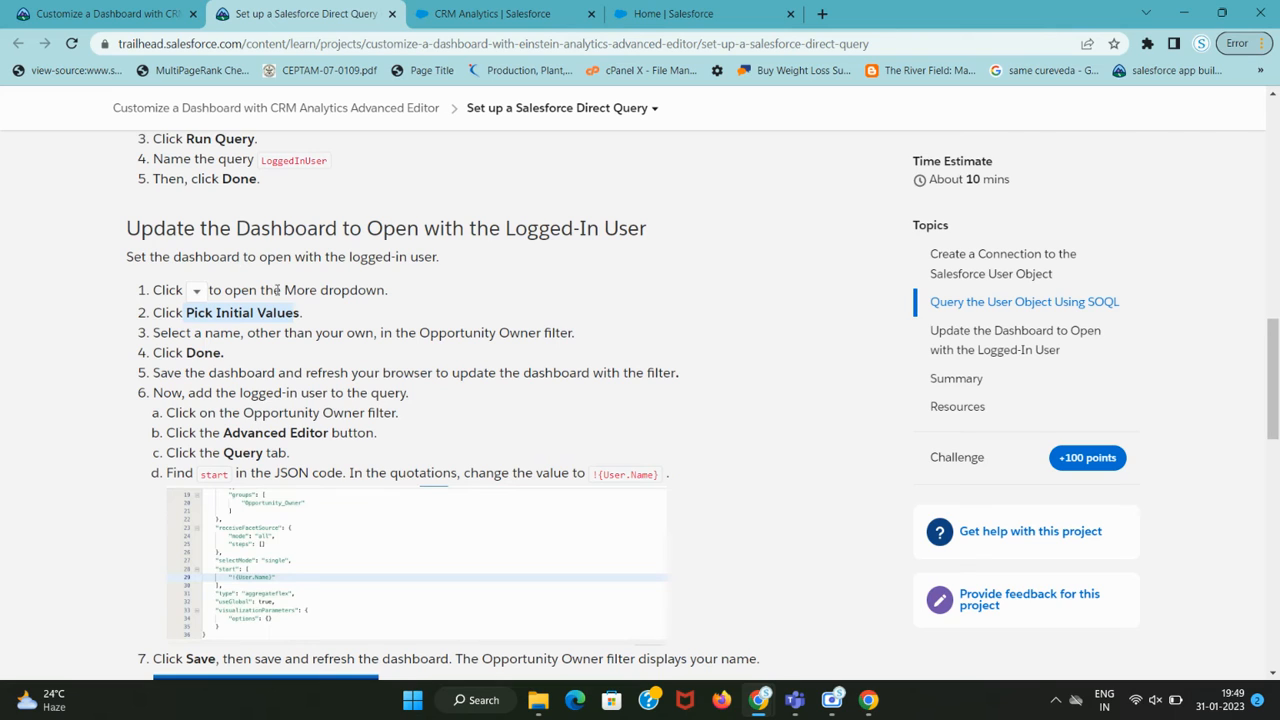
{"action": "left_click_drag", "start_coordinate": [254, 229], "coordinate": [598, 232]}
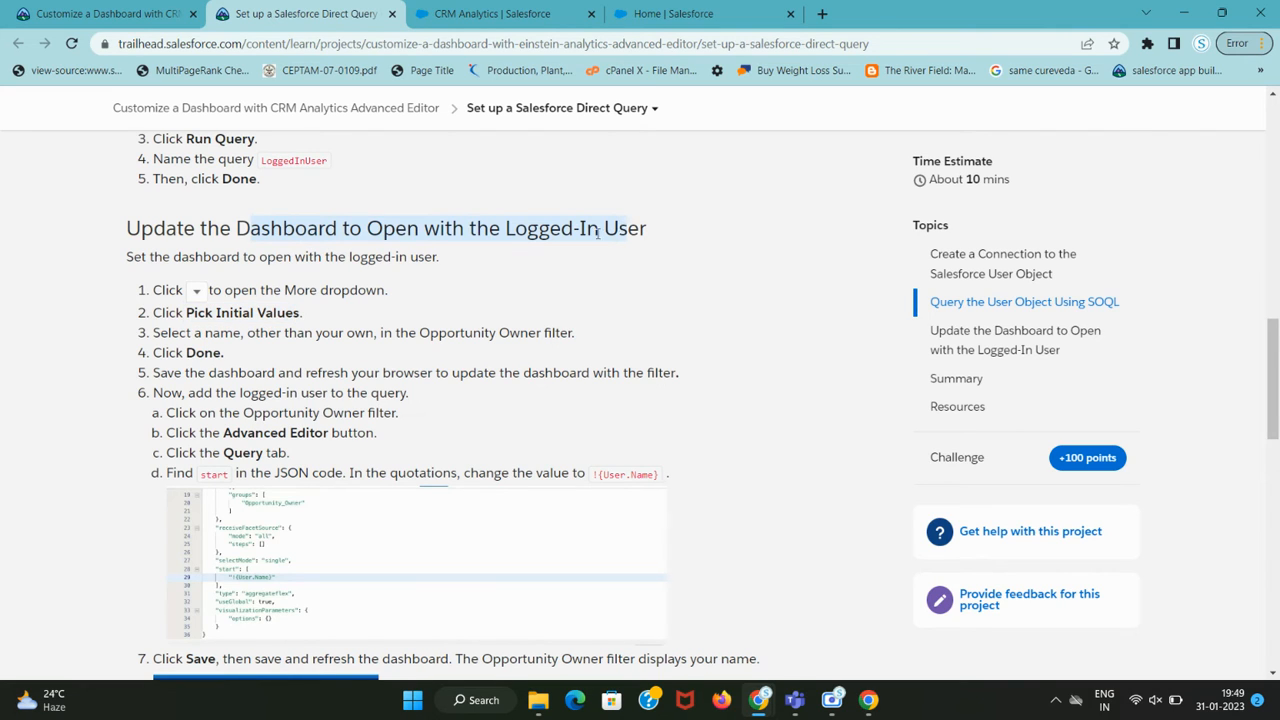
{"action": "left_click", "coordinate": [512, 235]}
{"action": "key", "text": "ctrl+Tab"}
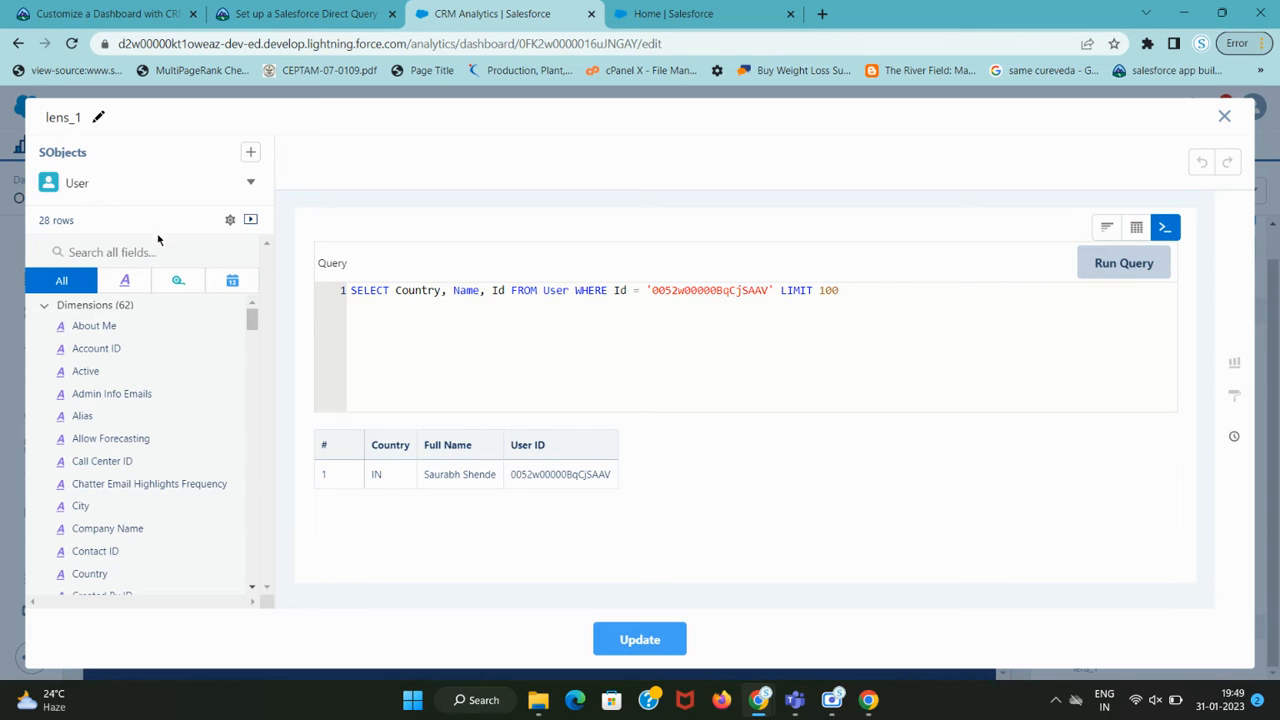
{"action": "scroll", "coordinate": [146, 400], "scroll_direction": "down", "scroll_amount": 3}
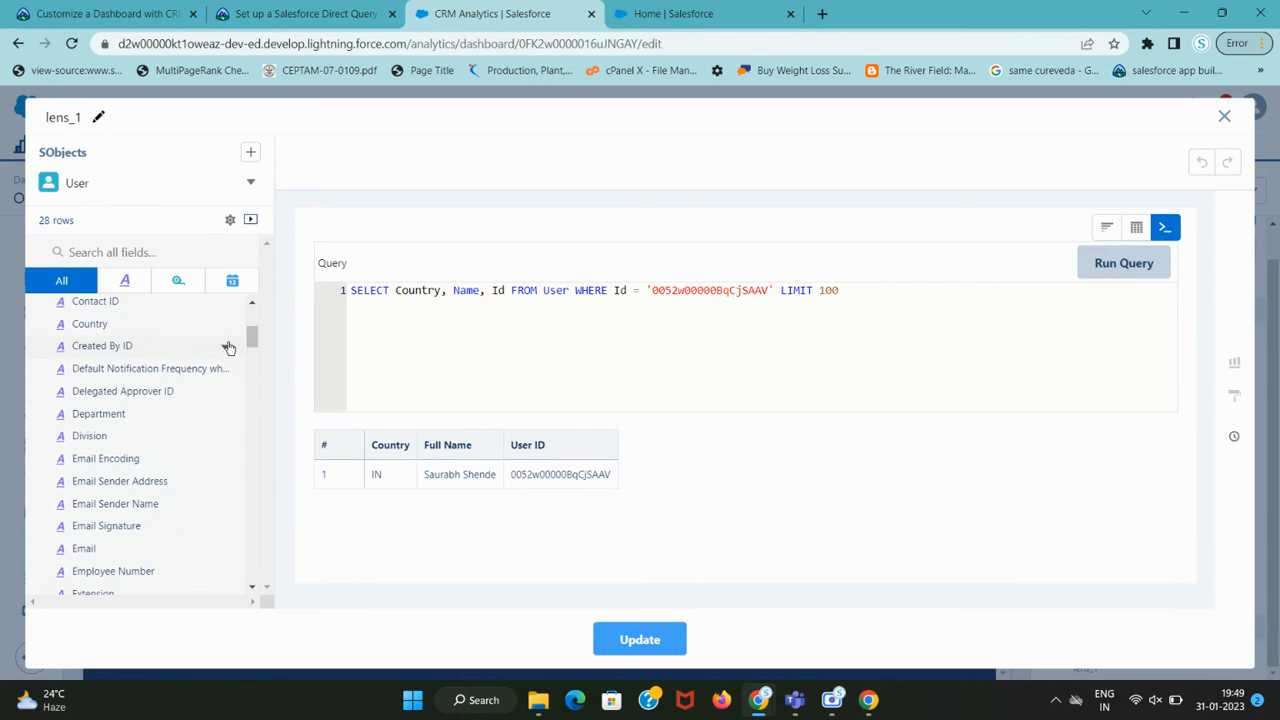
{"action": "scroll", "coordinate": [228, 350], "scroll_direction": "down", "scroll_amount": 1}
{"action": "scroll", "coordinate": [229, 414], "scroll_direction": "down", "scroll_amount": 1}
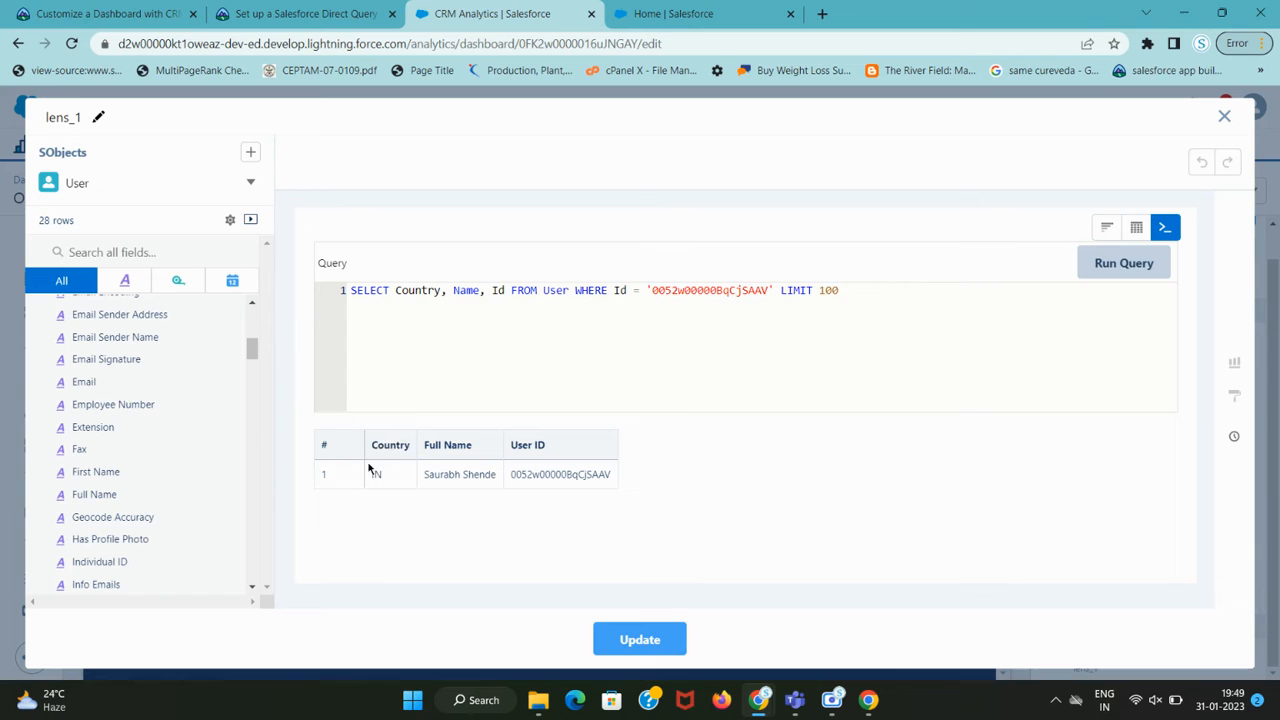
Show lens_1 in Chart Mode and apply it with Update, returning to the dashboard designer.
{"action": "left_click", "coordinate": [1108, 229]}
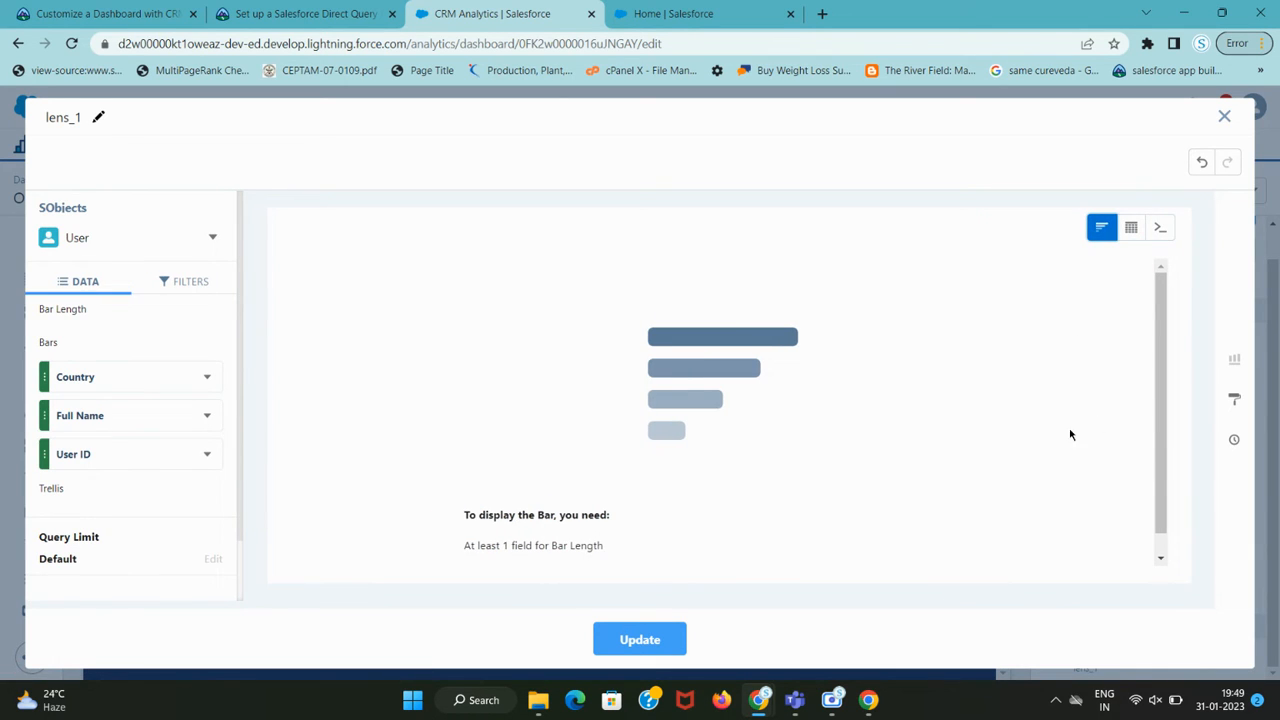
{"action": "scroll", "coordinate": [469, 474], "scroll_direction": "down", "scroll_amount": 1}
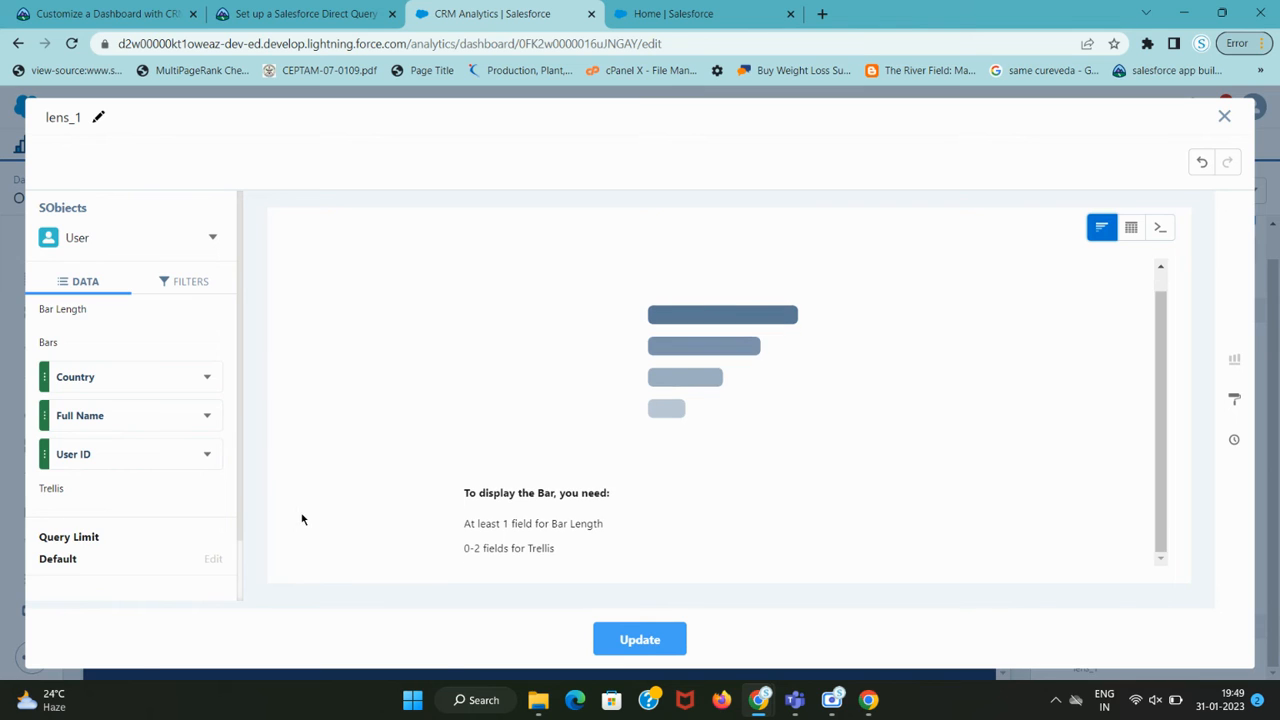
{"action": "key", "text": "ctrl+shift+Tab"}
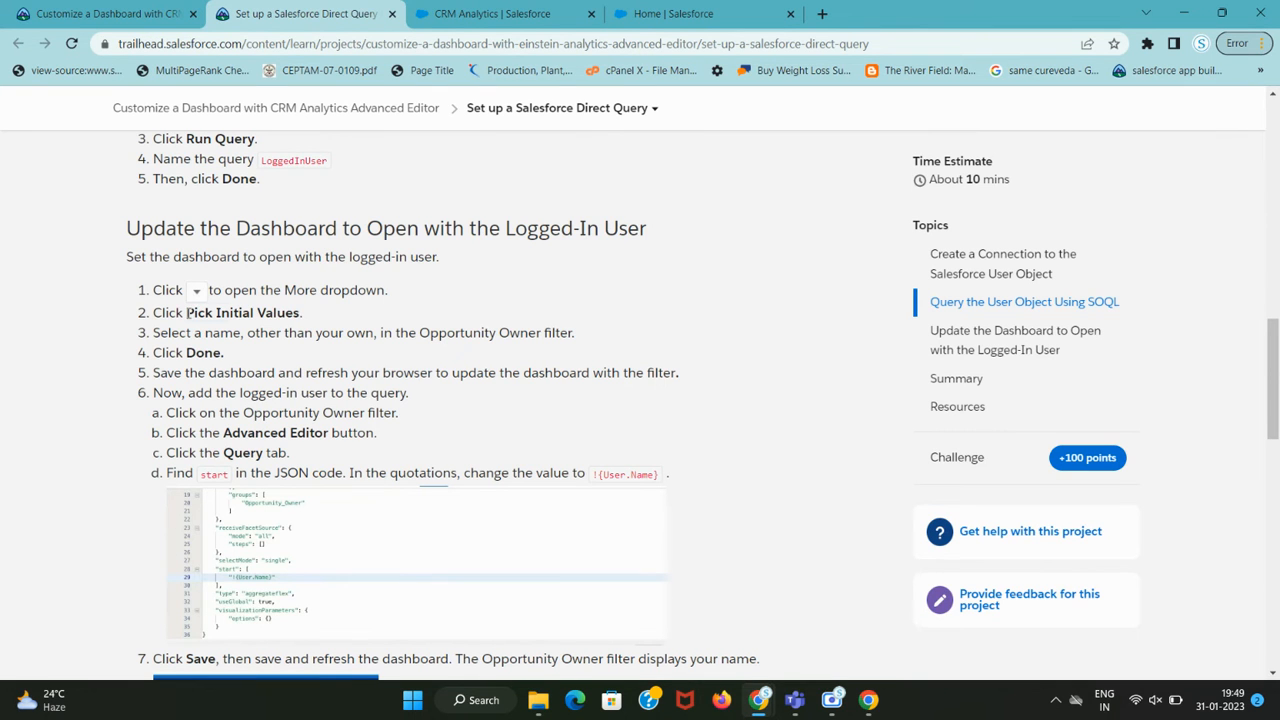
{"action": "left_click_drag", "start_coordinate": [187, 313], "coordinate": [294, 313]}
{"action": "scroll", "coordinate": [313, 398], "scroll_direction": "up", "scroll_amount": 1}
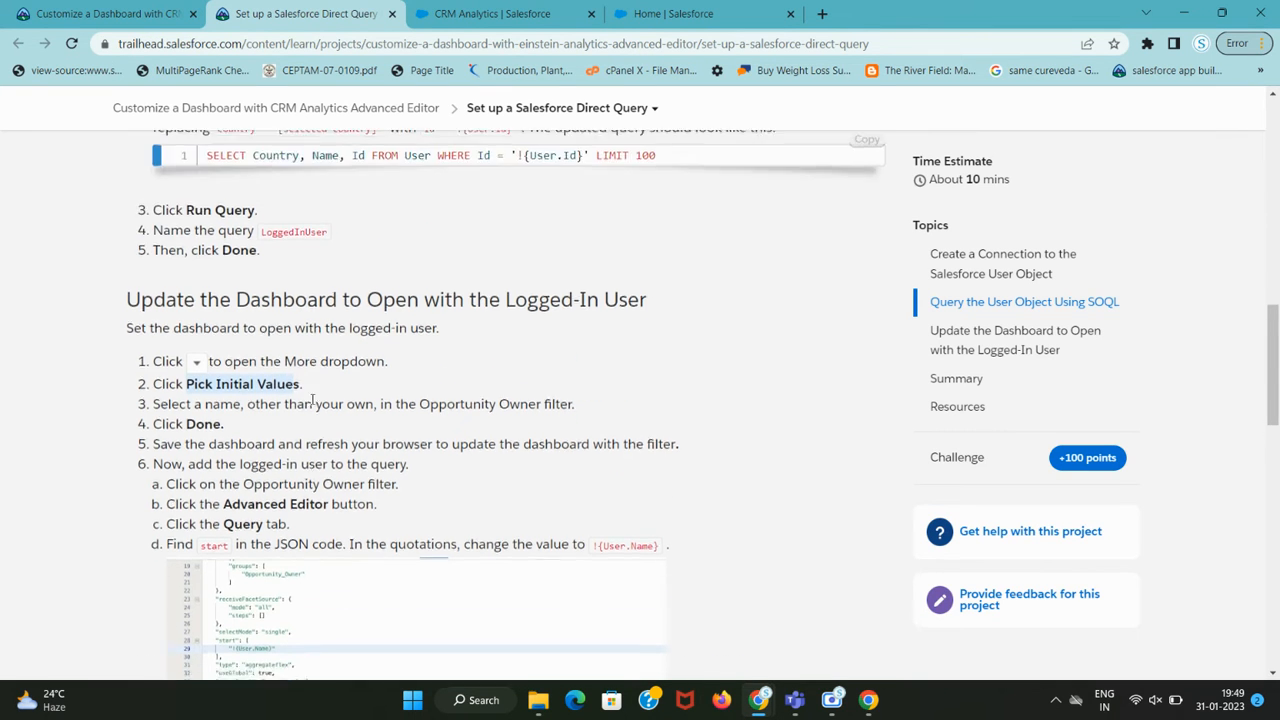
{"action": "left_click_drag", "start_coordinate": [260, 313], "coordinate": [410, 314]}
{"action": "key", "text": "ctrl+Tab"}
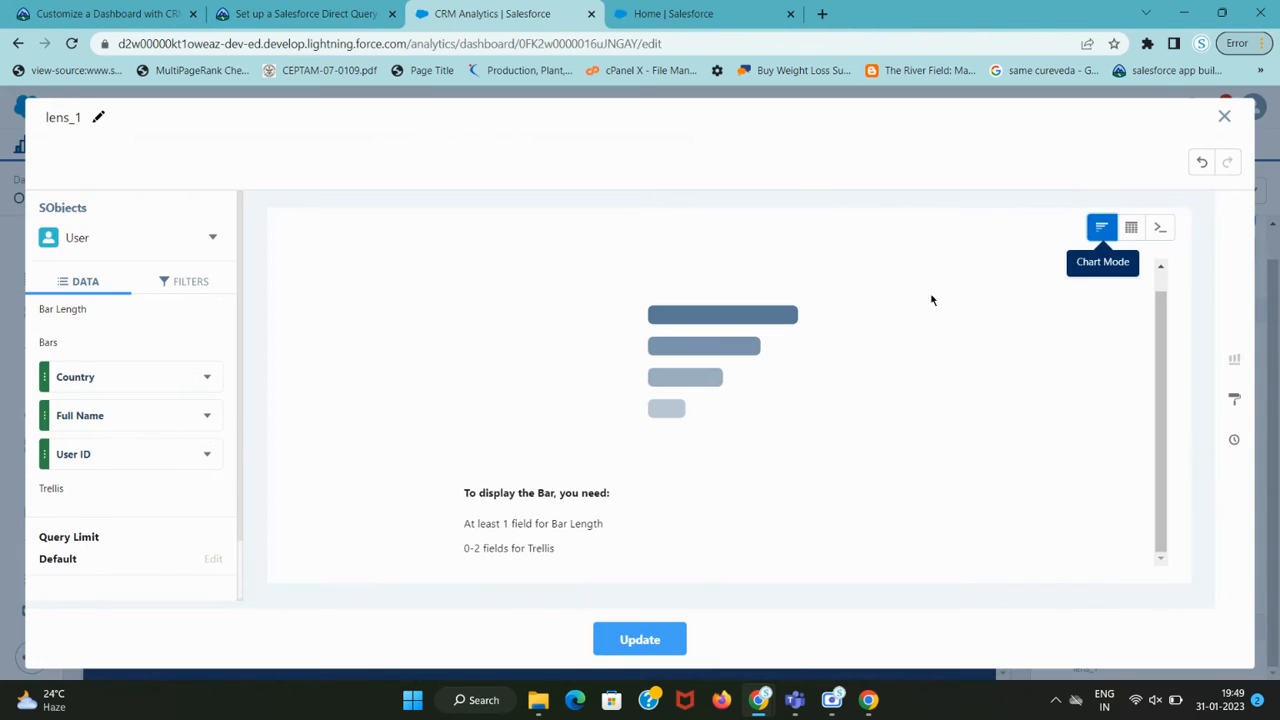
{"action": "left_click", "coordinate": [652, 641]}
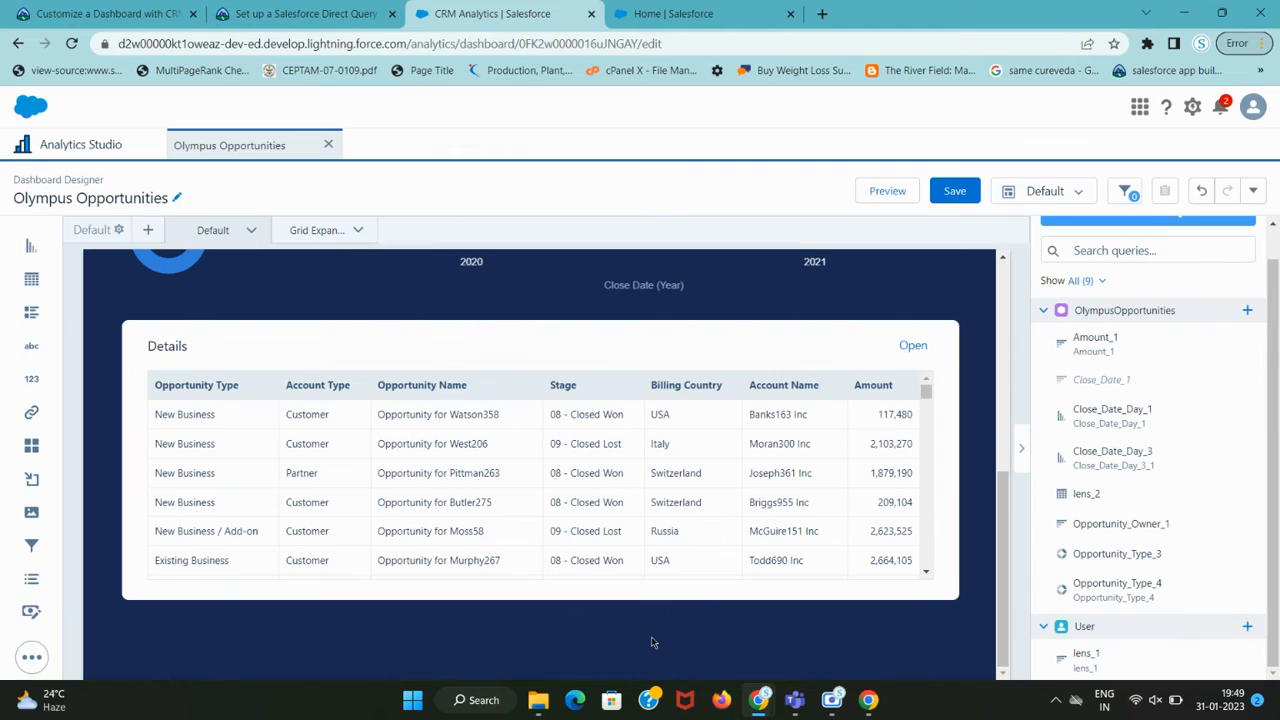
Open the dashboard's More dropdown beside the undo/redo buttons.
{"action": "key", "text": "ctrl+shift+Tab"}
{"action": "left_click", "coordinate": [288, 305]}
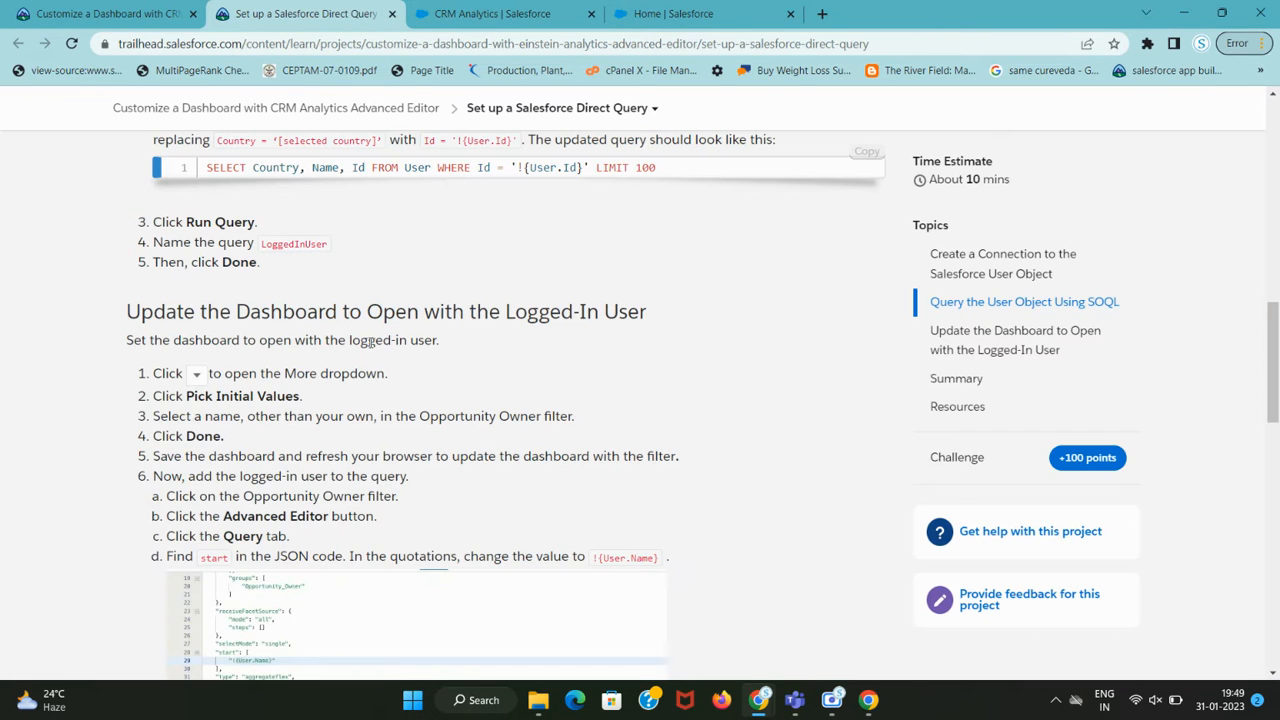
{"action": "key", "text": "ctrl+Tab"}
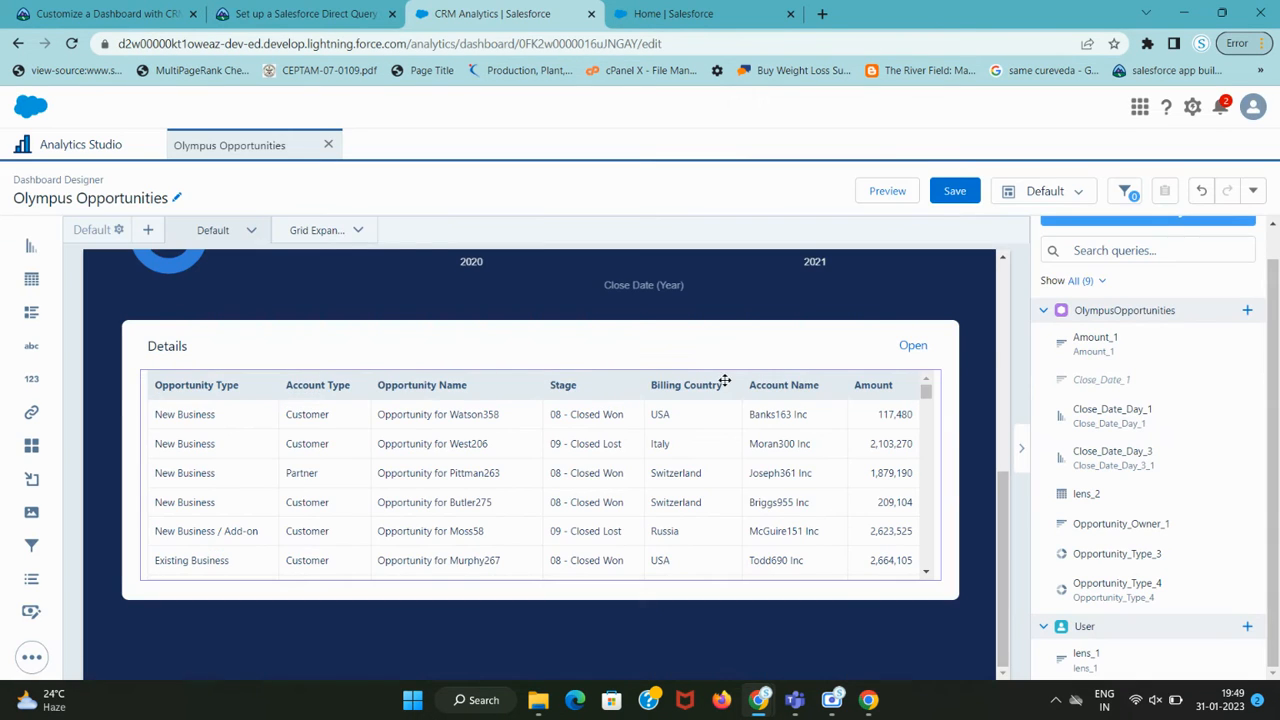
{"action": "scroll", "coordinate": [720, 380], "scroll_direction": "up", "scroll_amount": 5}
{"action": "left_click", "coordinate": [1255, 192]}
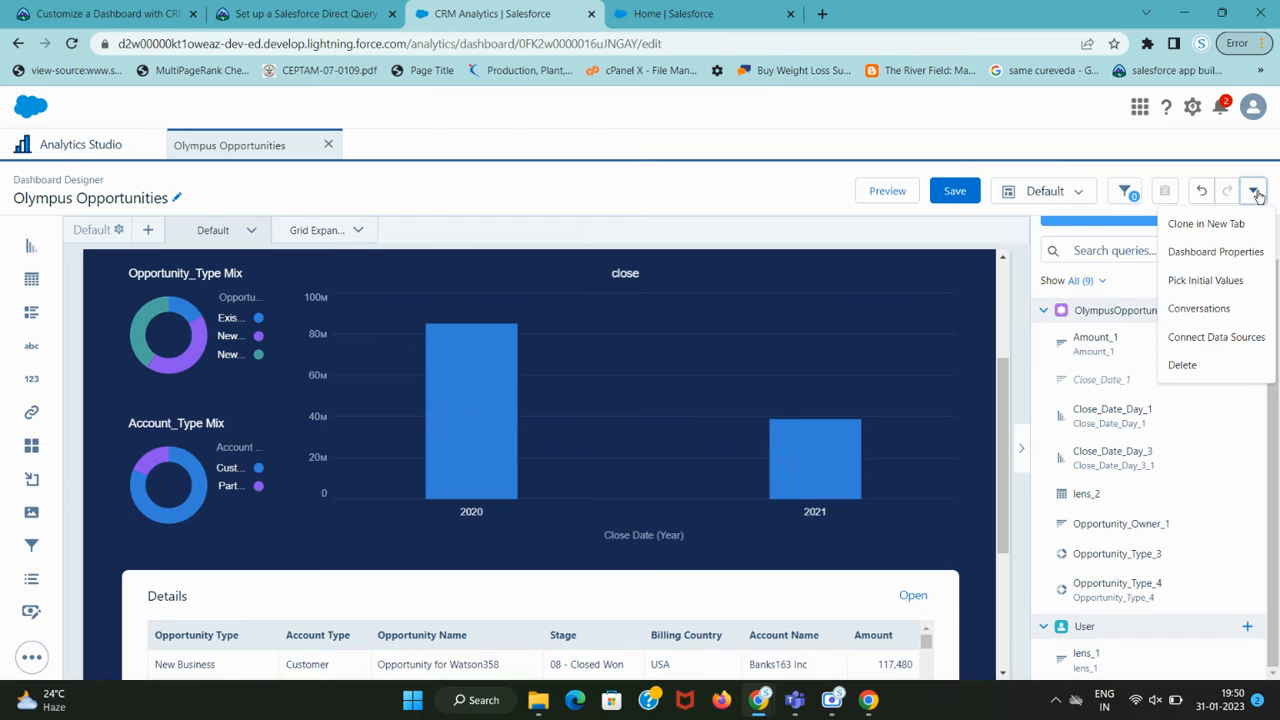
{"action": "key", "text": "ctrl+shift+Tab"}
{"action": "key", "text": "ctrl+Tab"}
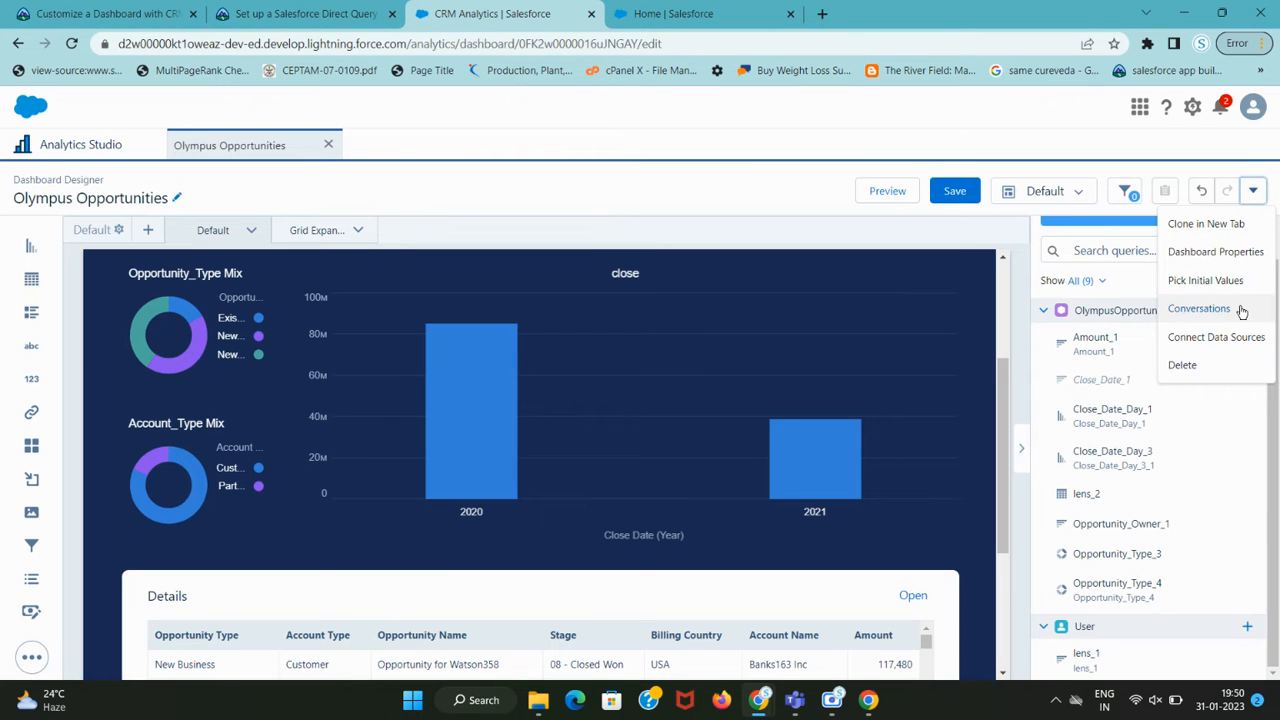
{"action": "key", "text": "ctrl+shift+Tab"}
{"action": "key", "text": "ctrl+Tab"}
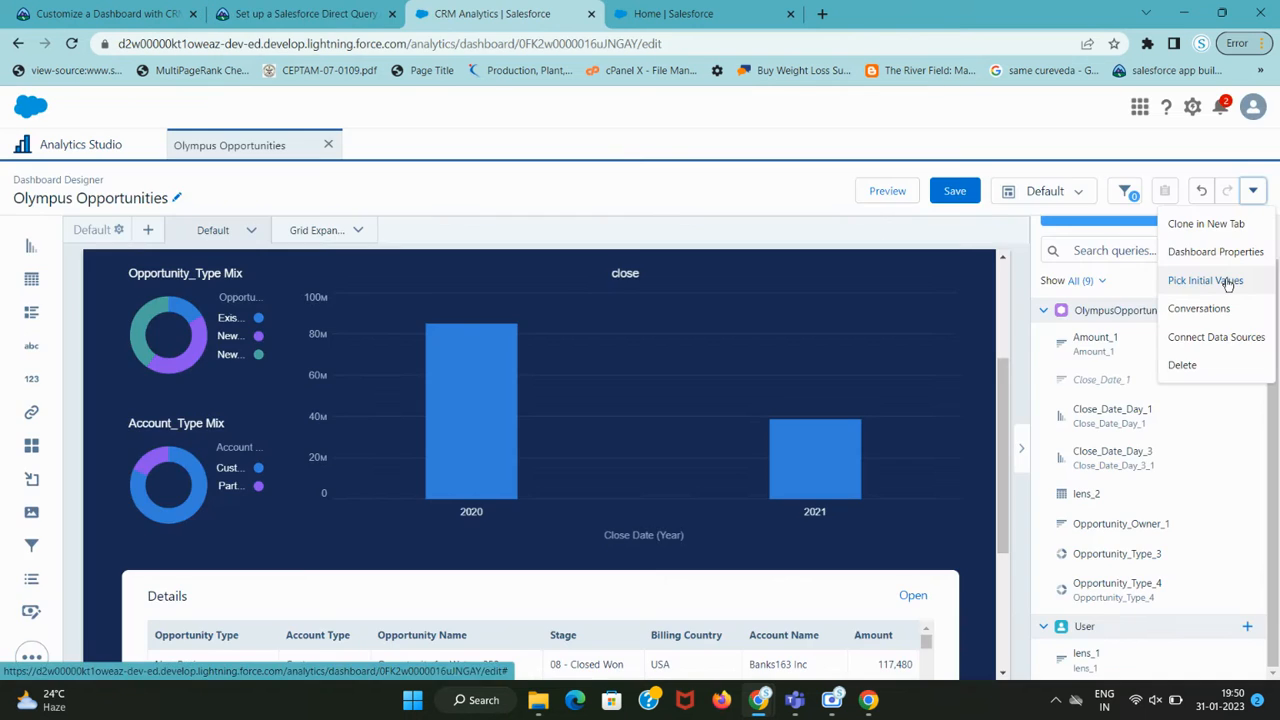
Choose Pick Initial Values, leaving the Opportunity Owner filter at All.
{"action": "left_click", "coordinate": [1228, 285]}
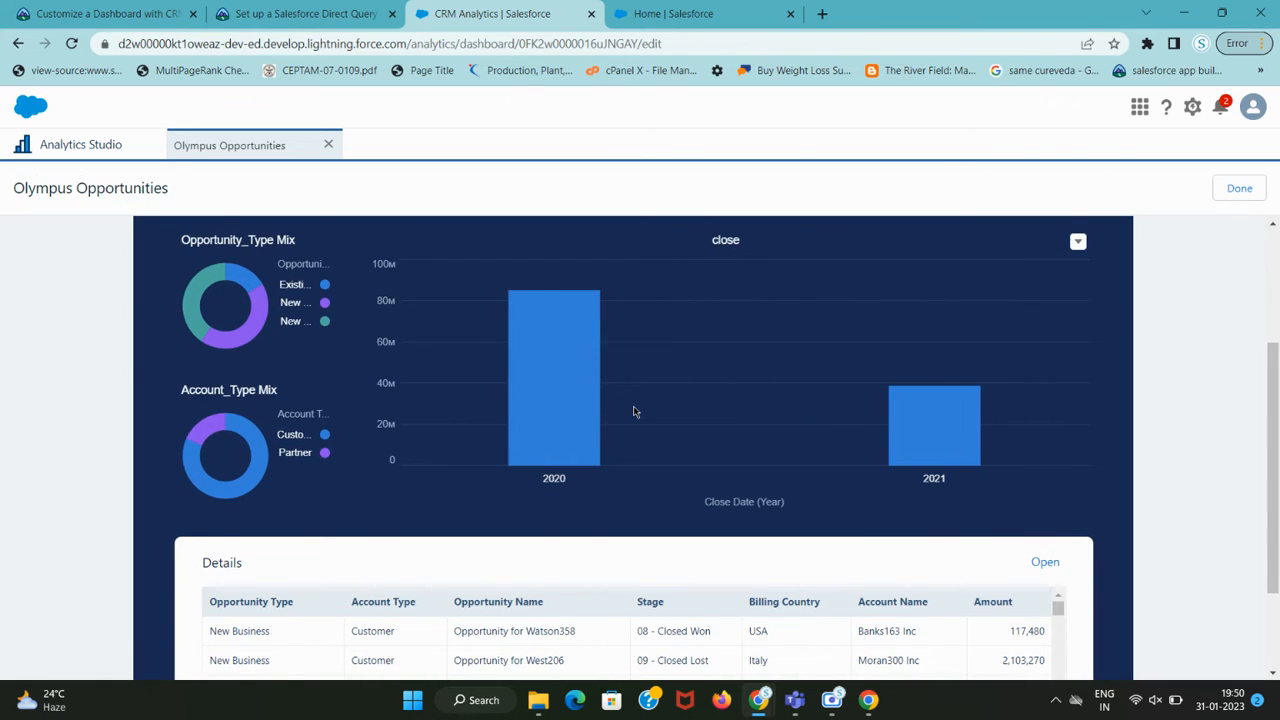
{"action": "key", "text": "ctrl+shift+Tab"}
{"action": "left_click_drag", "start_coordinate": [202, 416], "coordinate": [604, 420]}
{"action": "key", "text": "ctrl+Tab"}
{"action": "scroll", "coordinate": [603, 420], "scroll_direction": "down", "scroll_amount": 2}
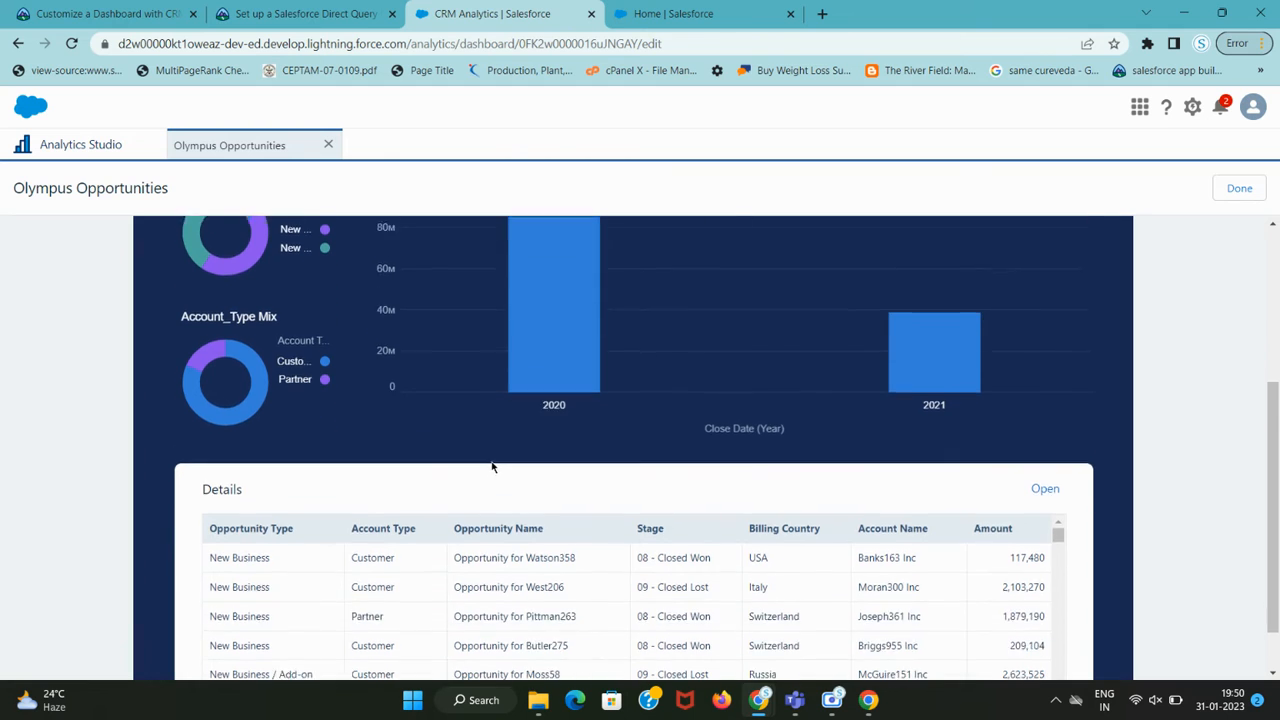
{"action": "scroll", "coordinate": [474, 477], "scroll_direction": "up", "scroll_amount": 4}
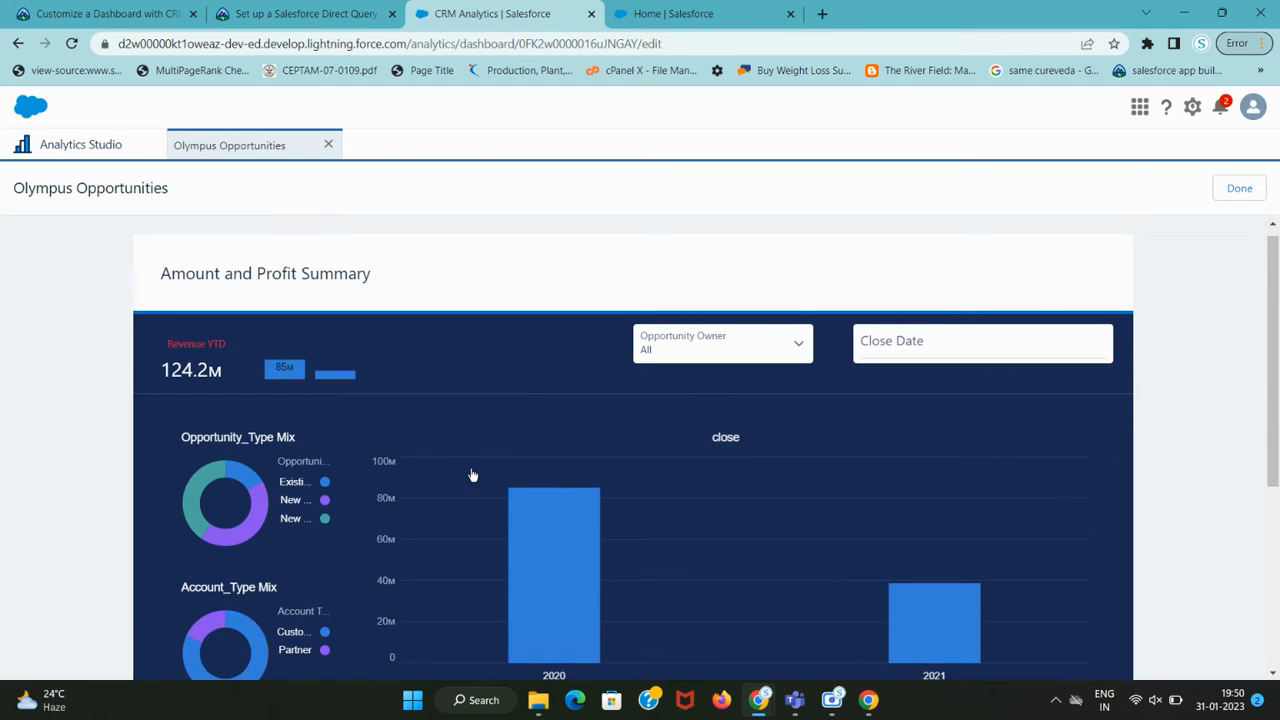
Open the Opportunity Owner list and clear the mistakenly pasted search text.
{"action": "left_click", "coordinate": [699, 352]}
{"action": "key", "text": "ctrl+shift+Tab"}
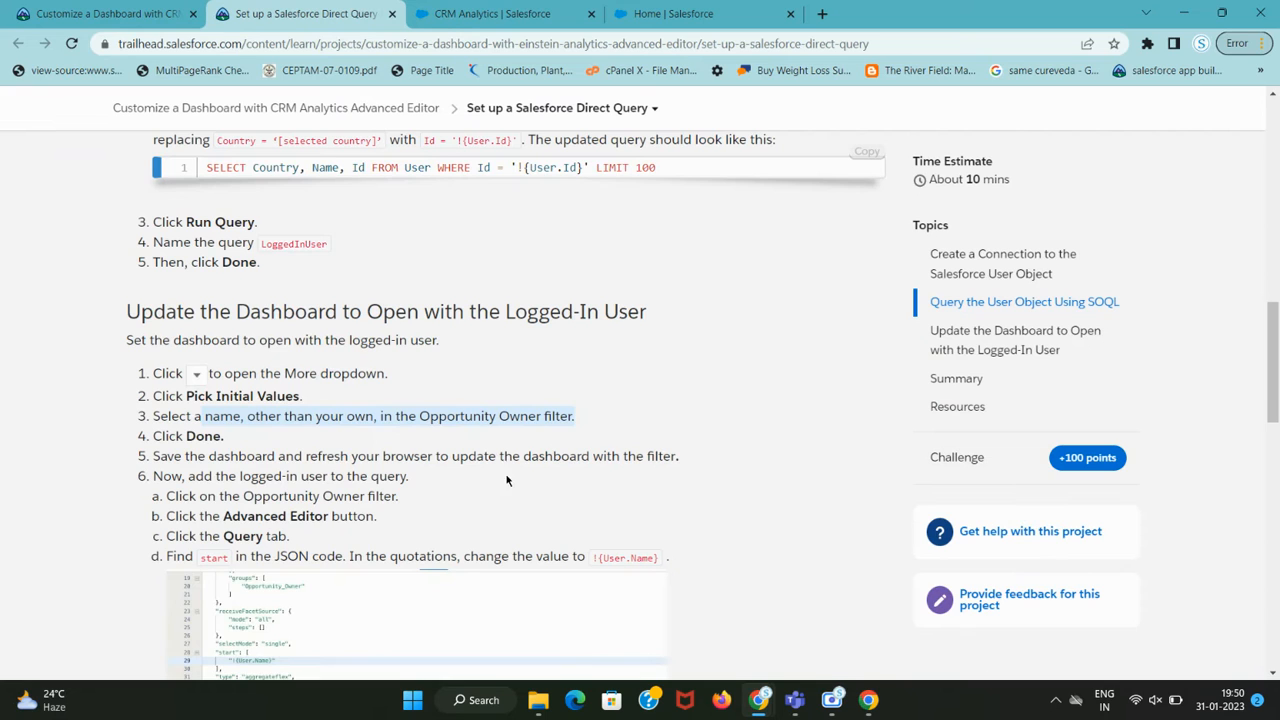
{"action": "left_click", "coordinate": [240, 416]}
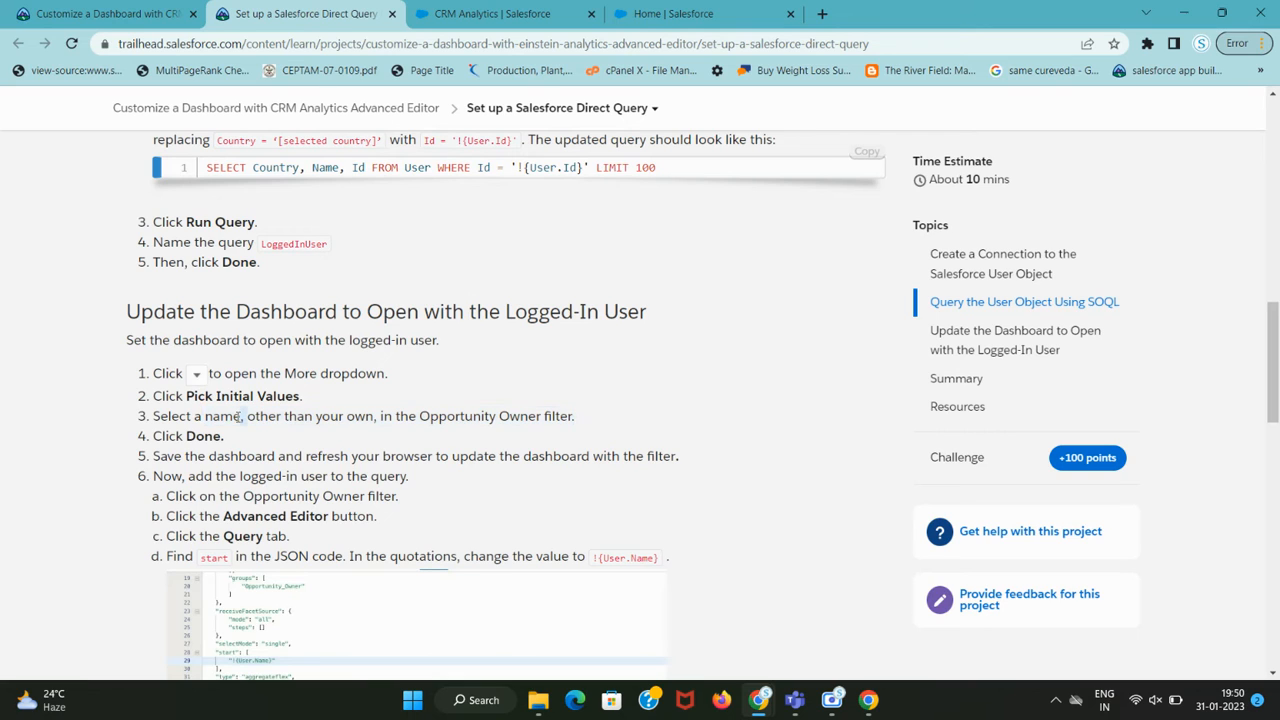
{"action": "double_click", "coordinate": [223, 417]}
{"action": "key", "text": "ctrl+c"}
{"action": "key", "text": "ctrl+Tab"}
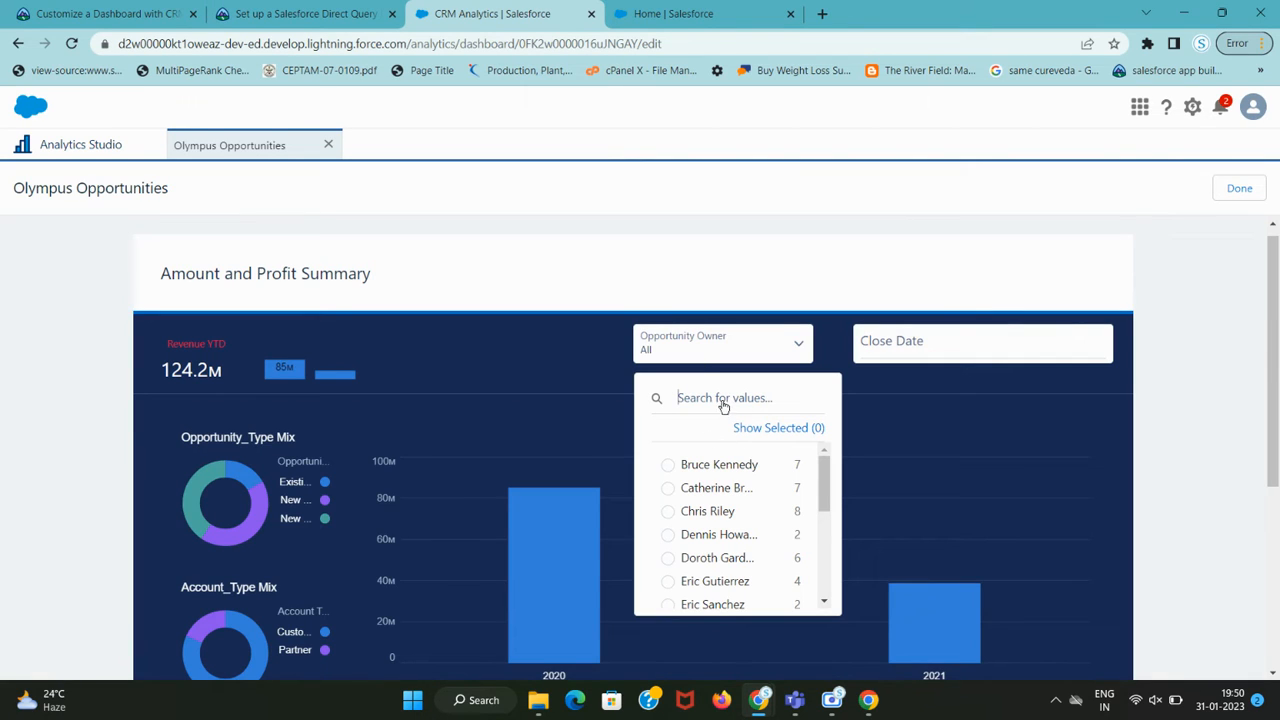
{"action": "key", "text": "ctrl+v"}
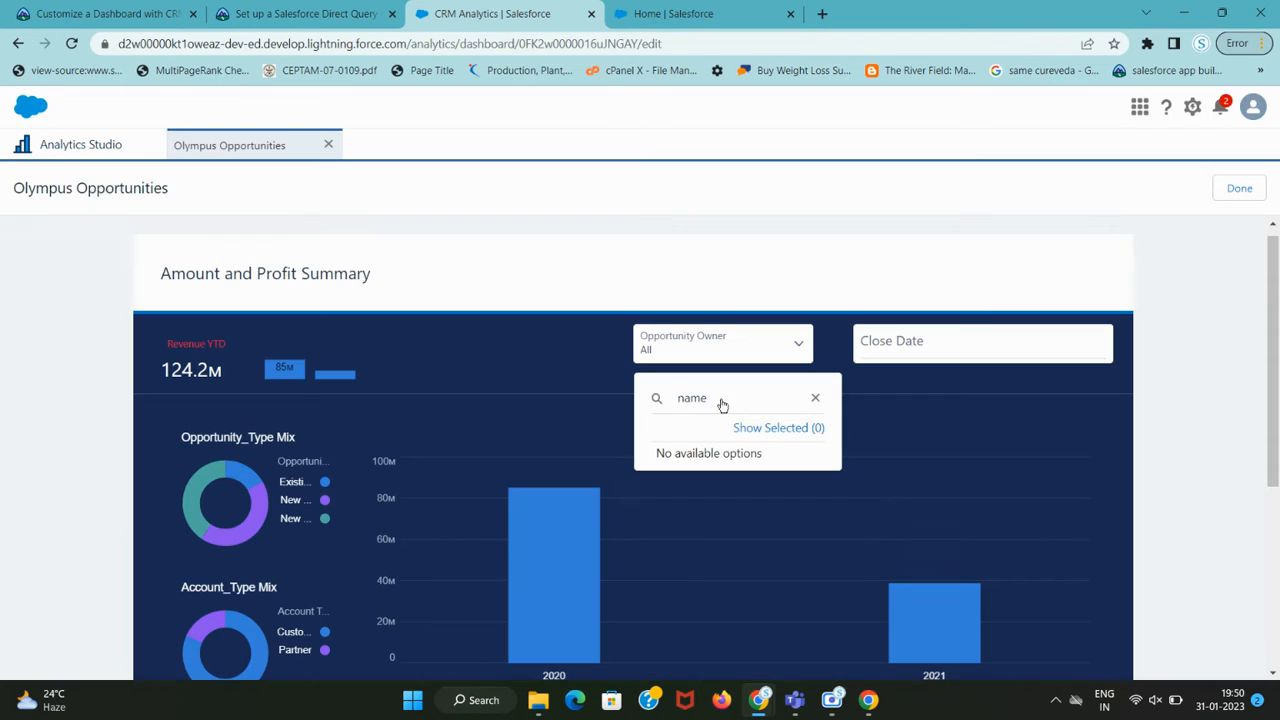
{"action": "key", "text": "BackSpace"}
{"action": "key", "text": "BackSpace"}
{"action": "key", "text": "BackSpace"}
{"action": "key", "text": "BackSpace"}
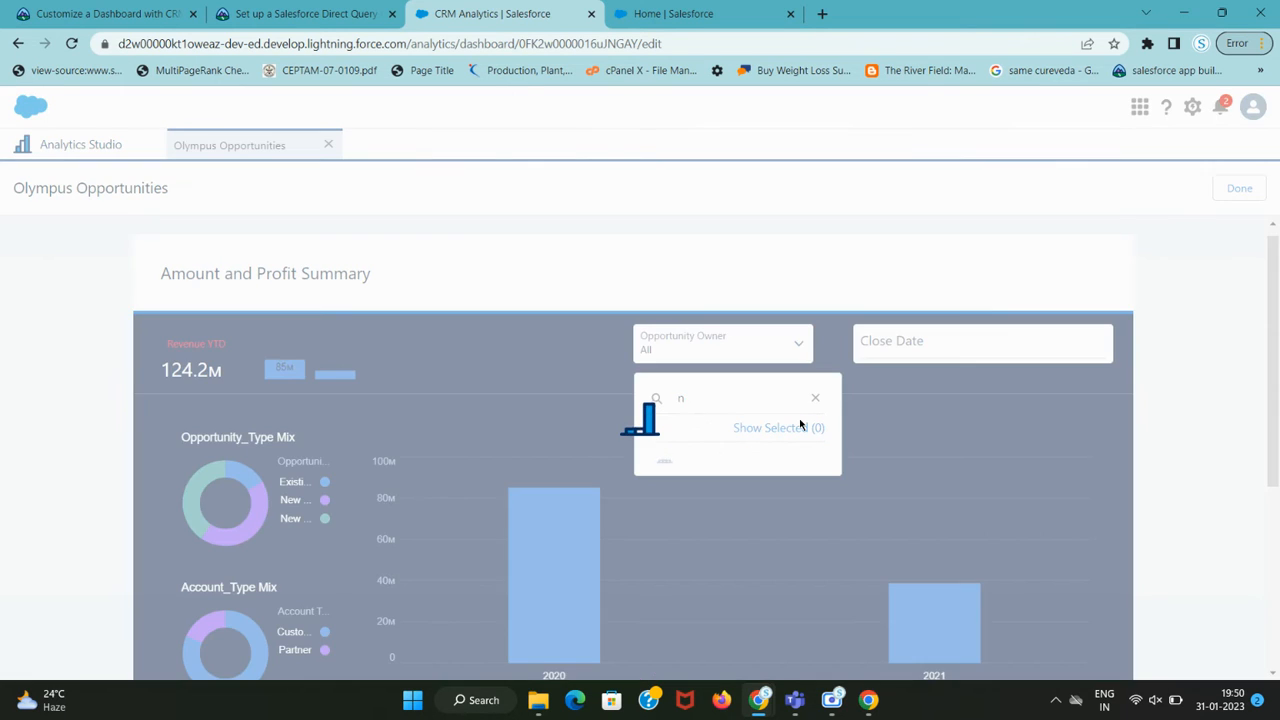
Pick a different owner from the list so Revenue YTD reads 13.9M.
{"action": "scroll", "coordinate": [753, 510], "scroll_direction": "down", "scroll_amount": 3}
{"action": "scroll", "coordinate": [753, 510], "scroll_direction": "down", "scroll_amount": 2}
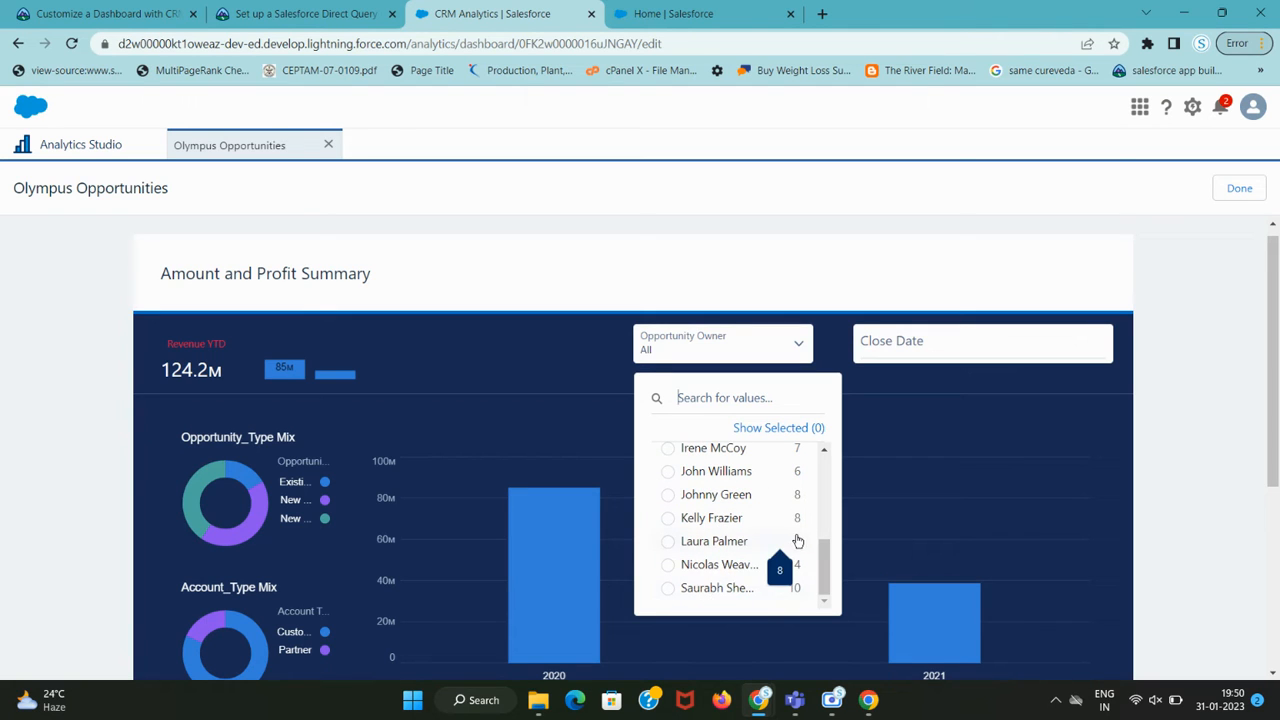
{"action": "key", "text": "ctrl+shift+Tab"}
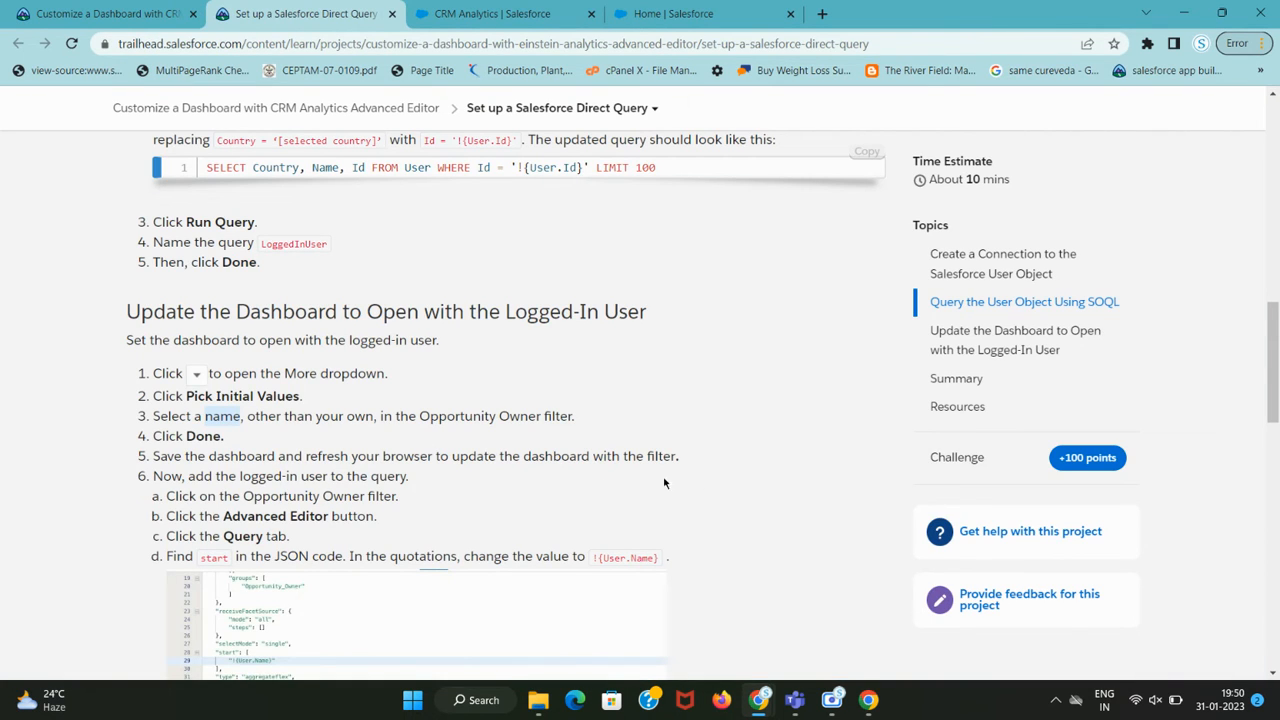
{"action": "key", "text": "ctrl+Tab"}
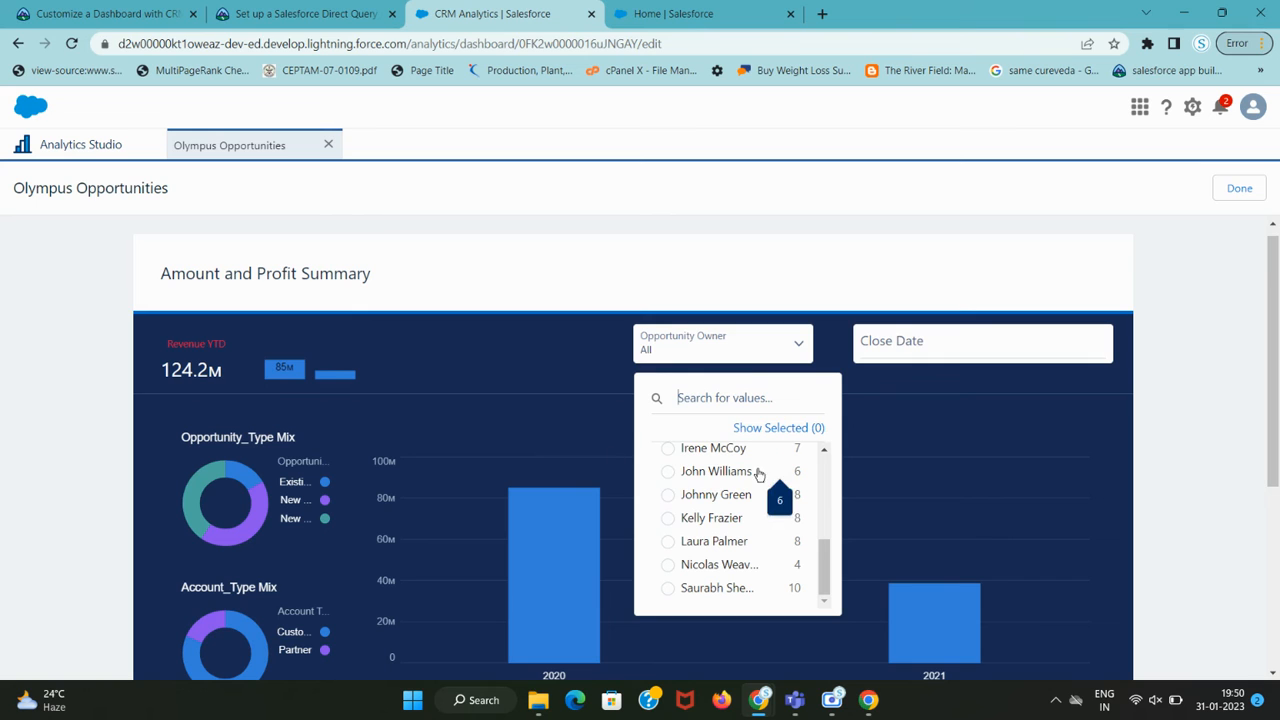
{"action": "key", "text": "ctrl+shift+Tab"}
{"action": "scroll", "coordinate": [249, 396], "scroll_direction": "down", "scroll_amount": 1}
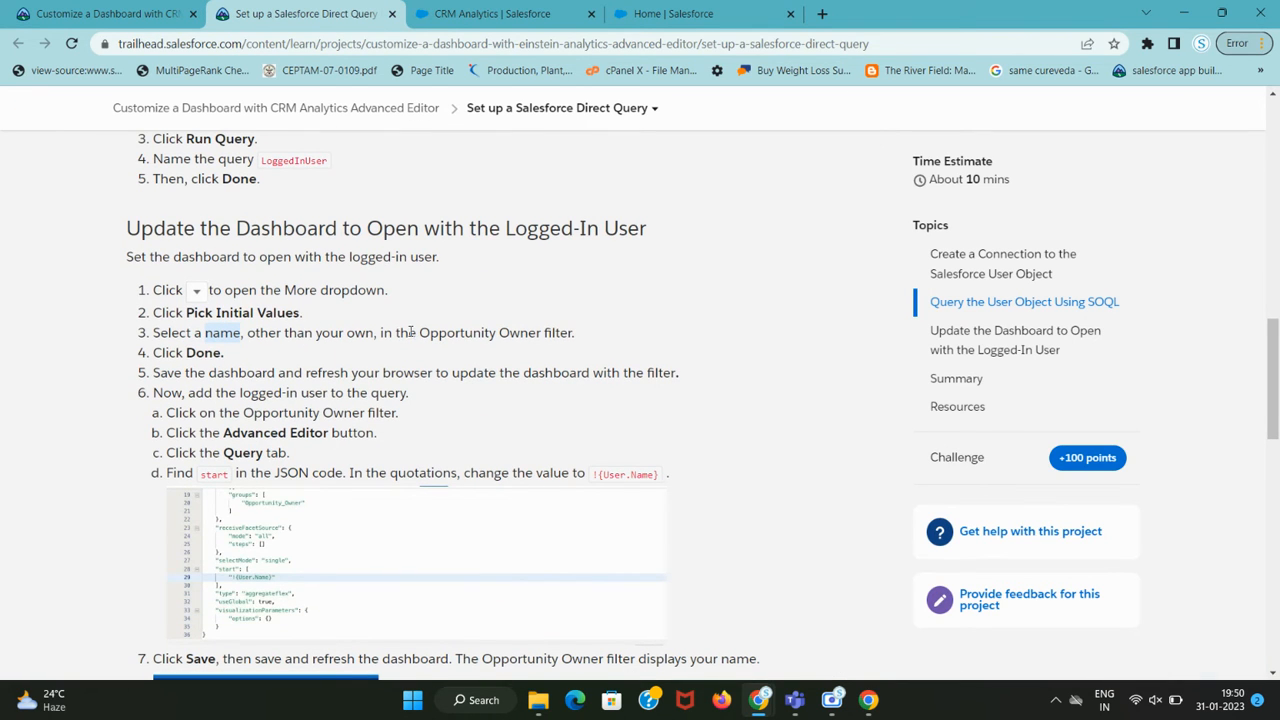
{"action": "key", "text": "ctrl+Tab"}
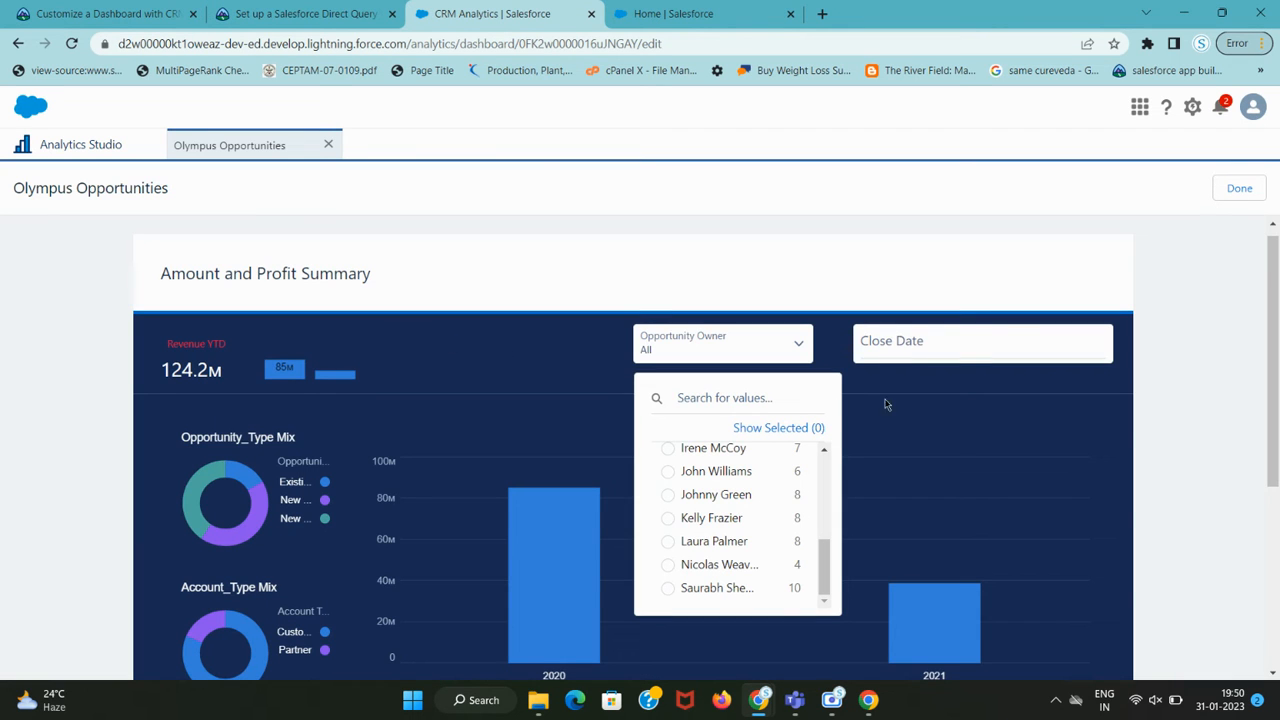
{"action": "scroll", "coordinate": [870, 427], "scroll_direction": "down", "scroll_amount": 1}
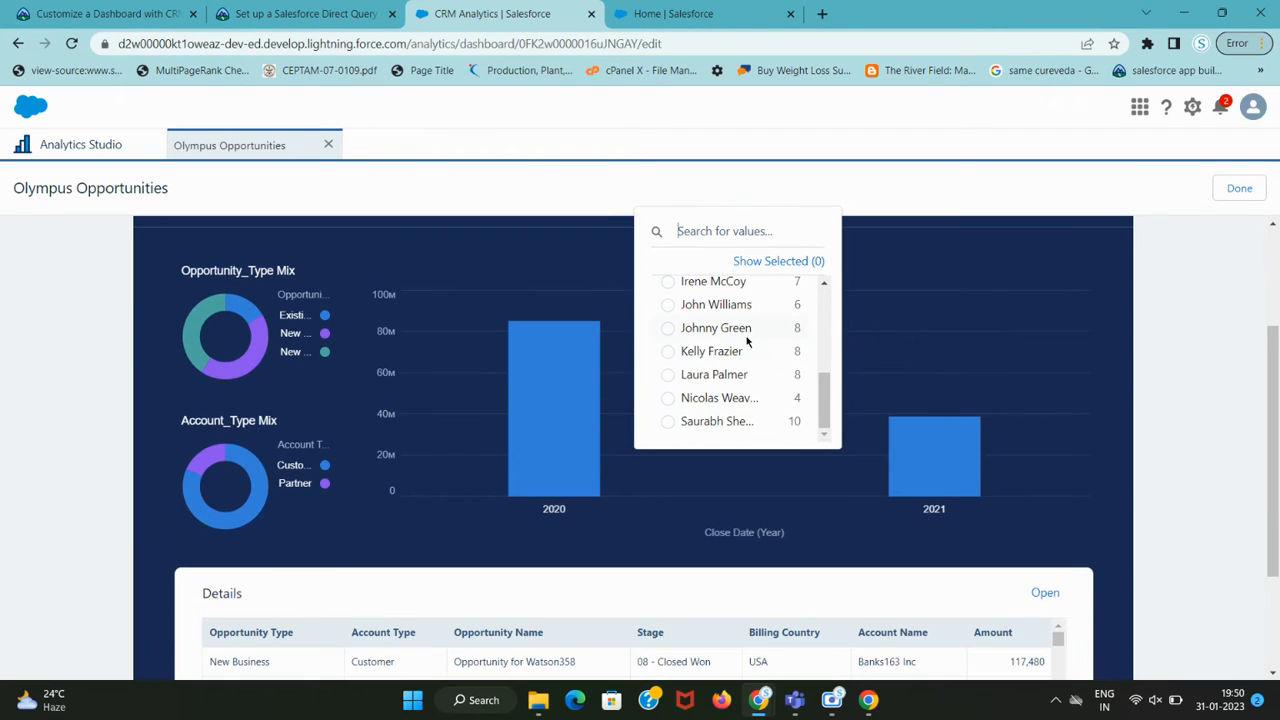
{"action": "scroll", "coordinate": [726, 388], "scroll_direction": "up", "scroll_amount": 5}
{"action": "scroll", "coordinate": [726, 388], "scroll_direction": "down", "scroll_amount": 4}
{"action": "left_click", "coordinate": [672, 424]}
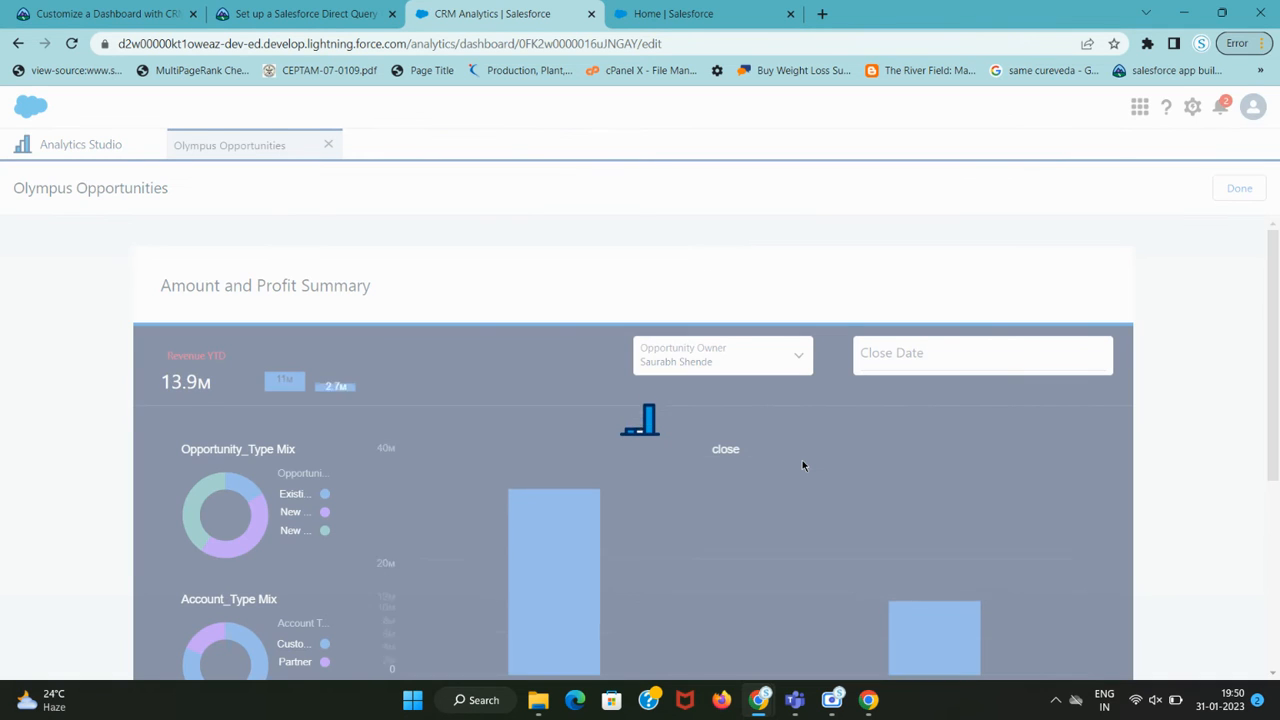
{"action": "key", "text": "ctrl+shift+Tab"}
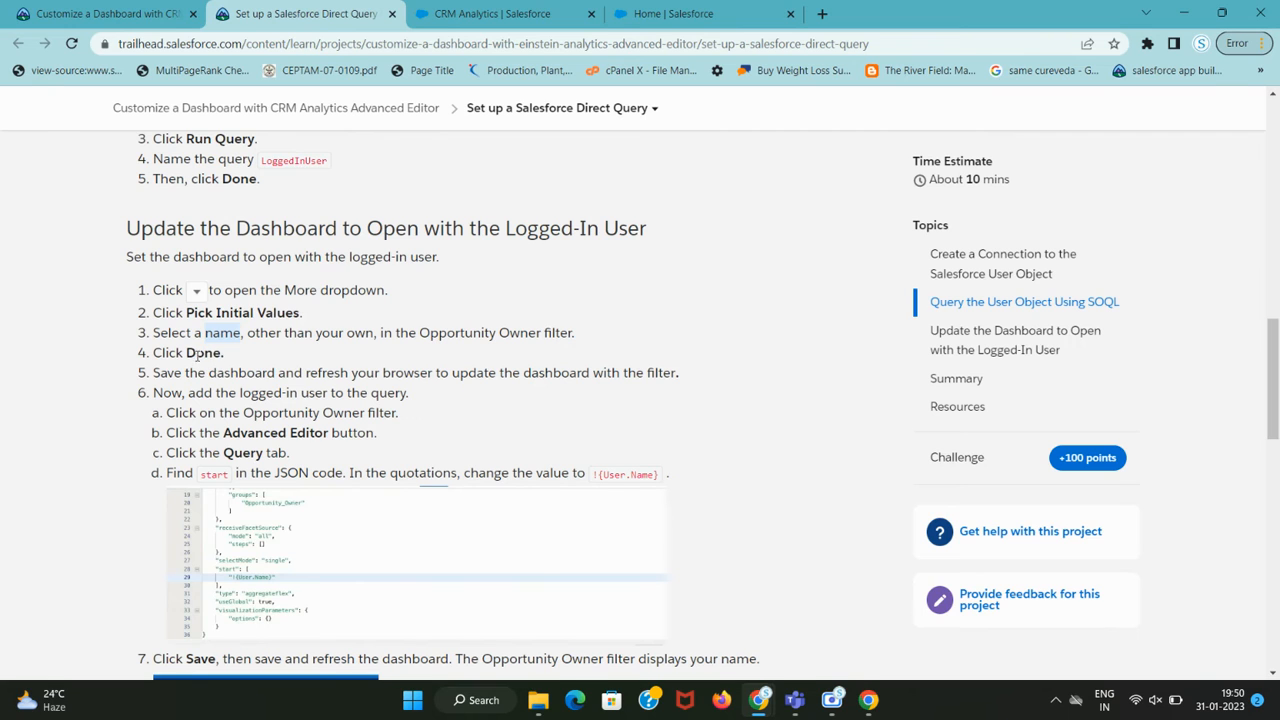
{"action": "key", "text": "ctrl+Tab"}
{"action": "scroll", "coordinate": [960, 515], "scroll_direction": "down", "scroll_amount": 5}
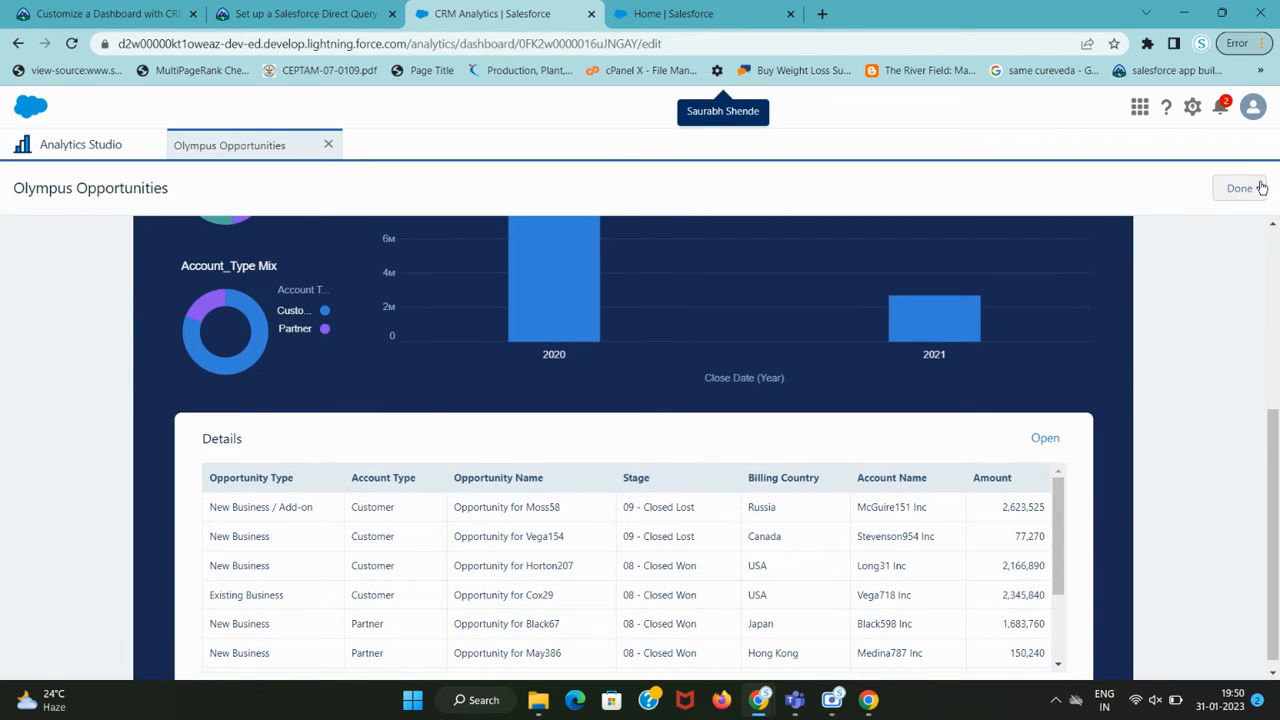
Finish picking initial values and return to the Dashboard Designer.
{"action": "left_click", "coordinate": [1240, 188]}
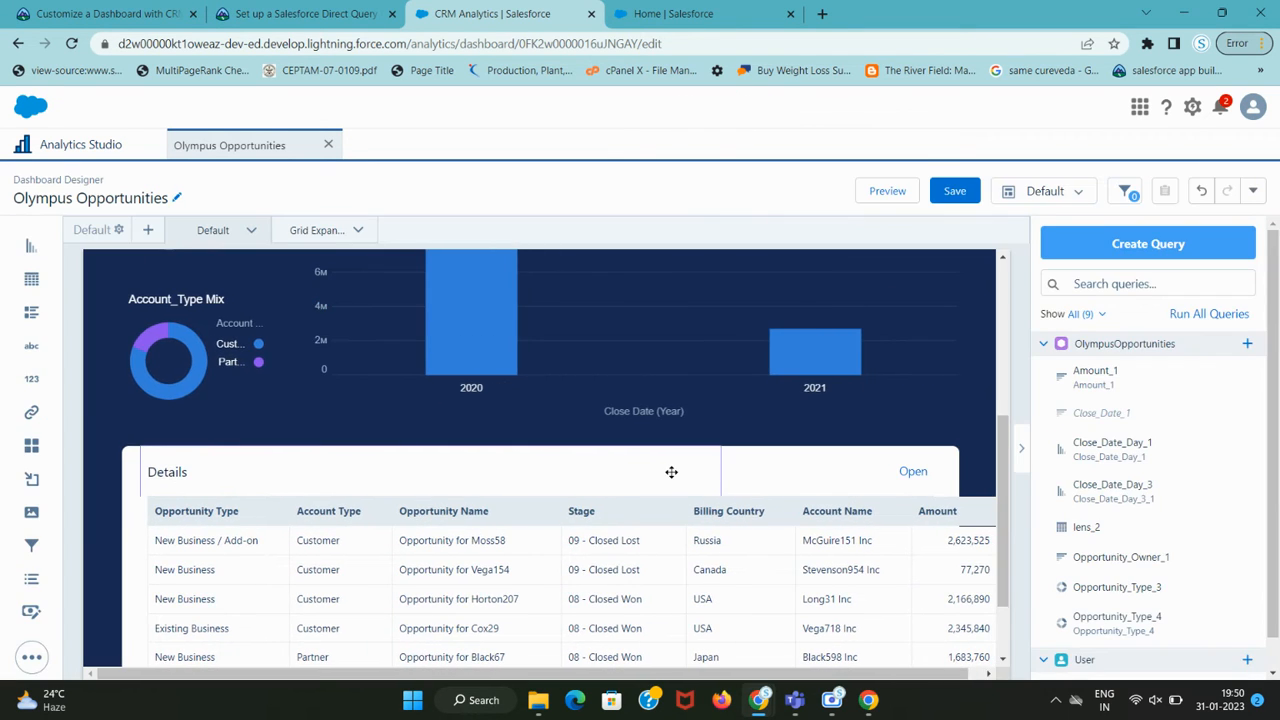
{"action": "key", "text": "ctrl+shift+Tab"}
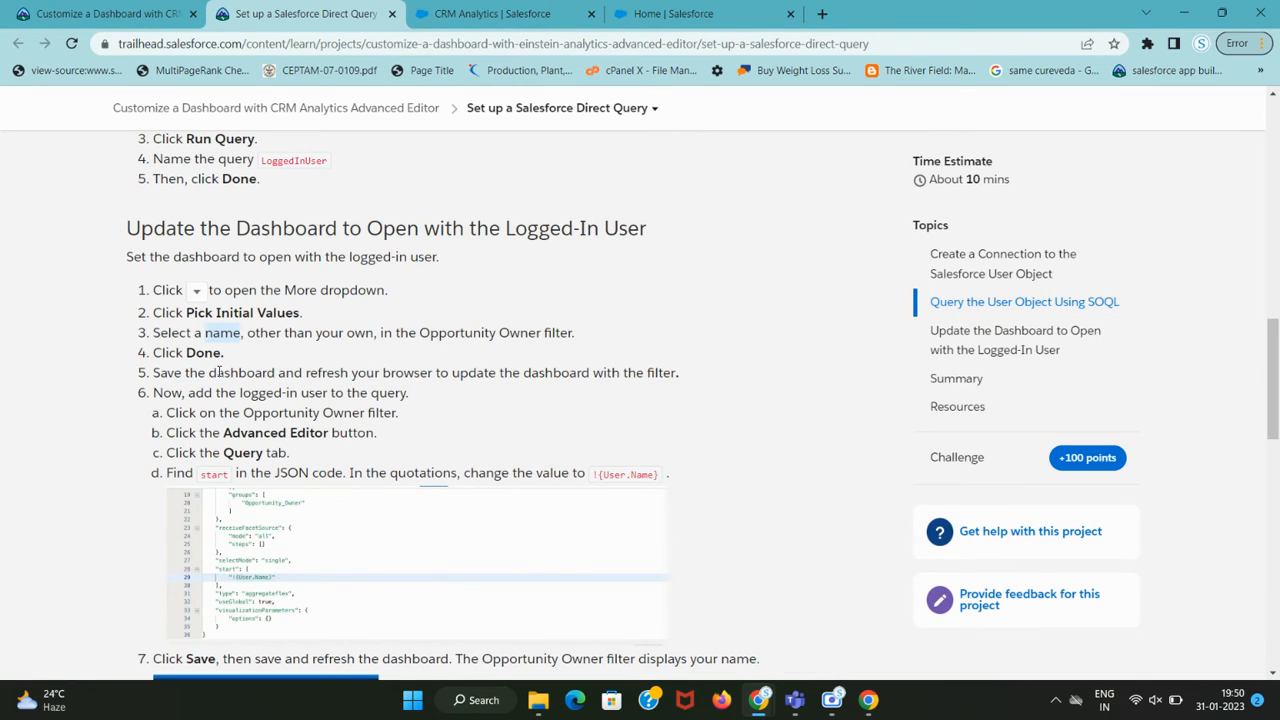
{"action": "left_click_drag", "start_coordinate": [219, 372], "coordinate": [661, 372]}
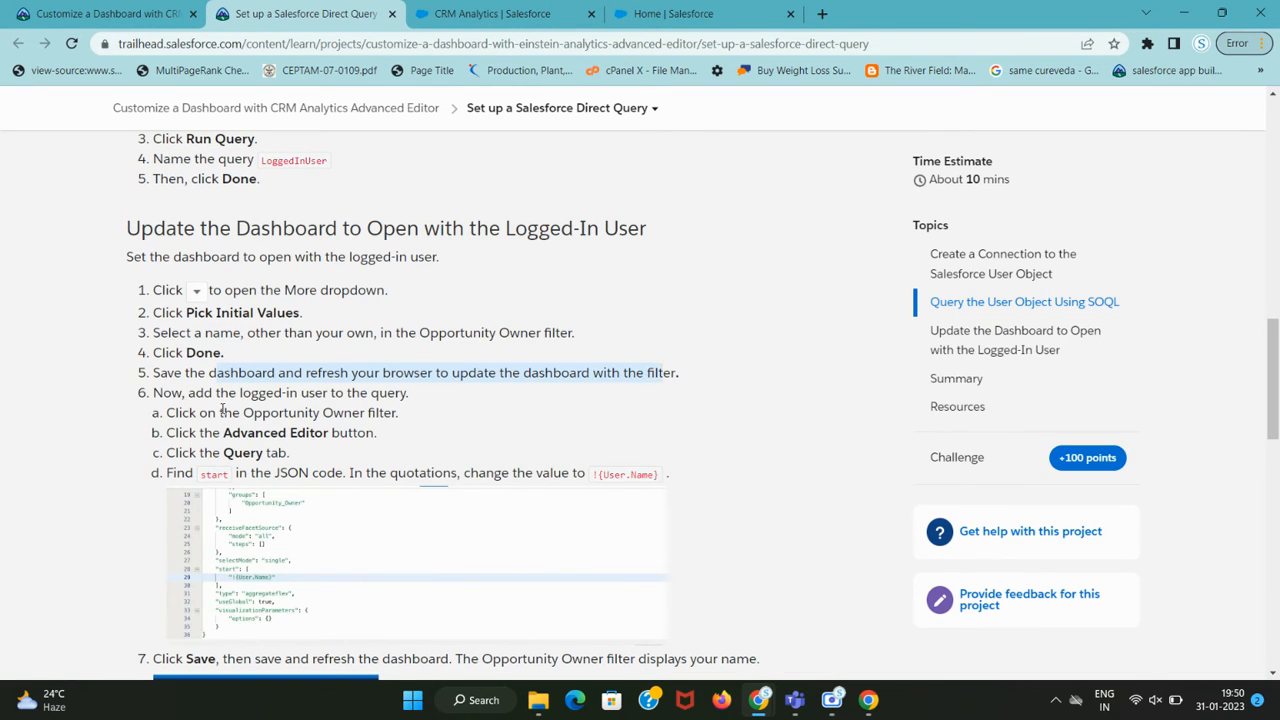
{"action": "left_click_drag", "start_coordinate": [212, 394], "coordinate": [351, 395]}
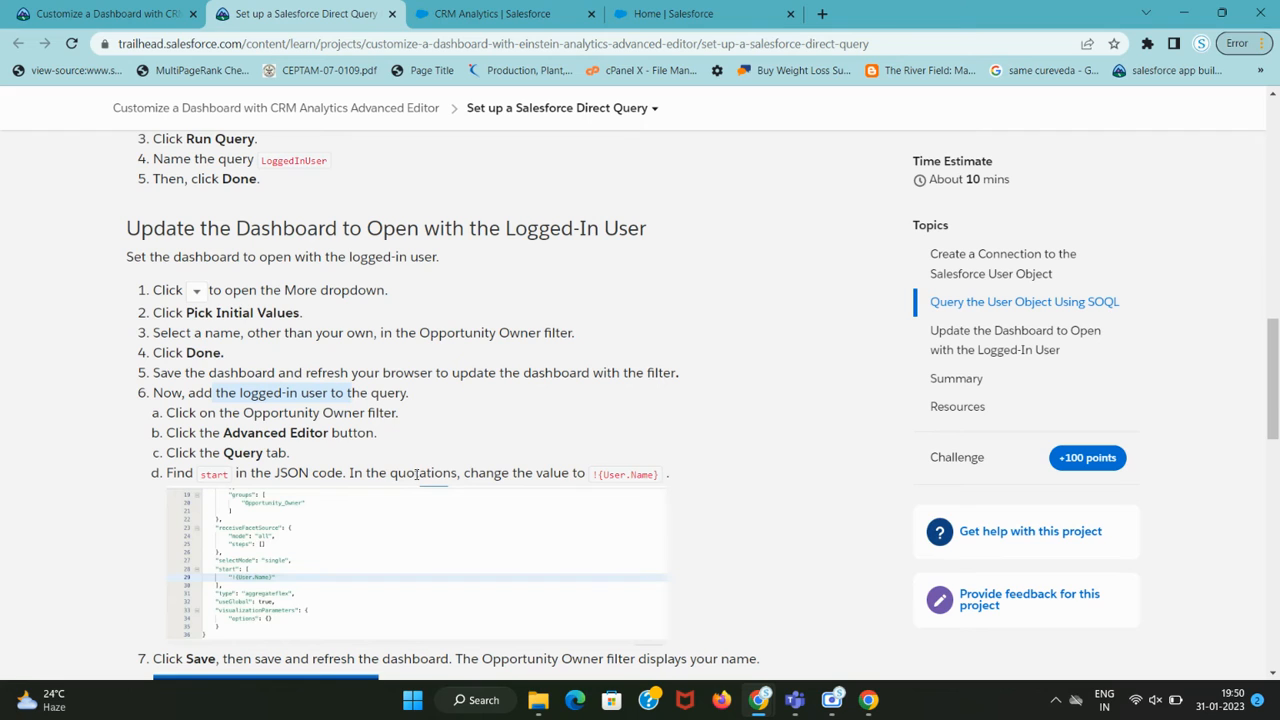
{"action": "key", "text": "ctrl+Tab"}
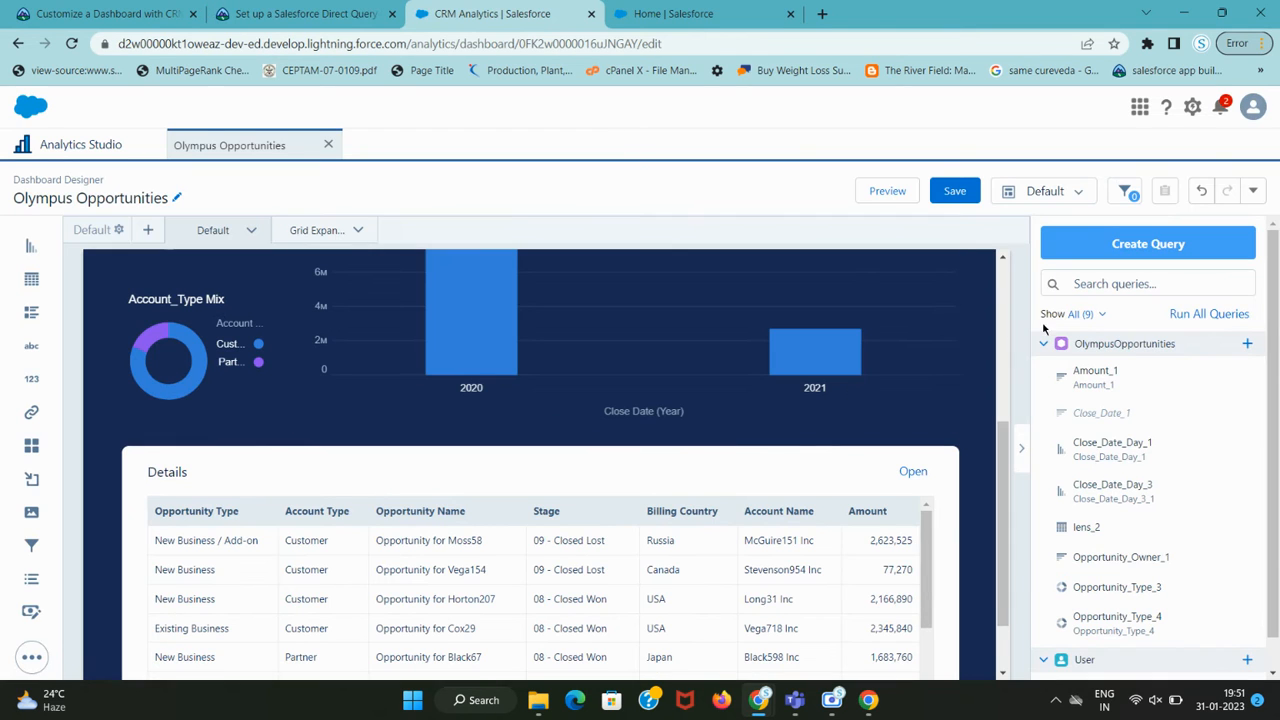
Scroll the canvas back to the top and select the Opportunity Owner filter widget.
{"action": "scroll", "coordinate": [1119, 404], "scroll_direction": "down", "scroll_amount": 1}
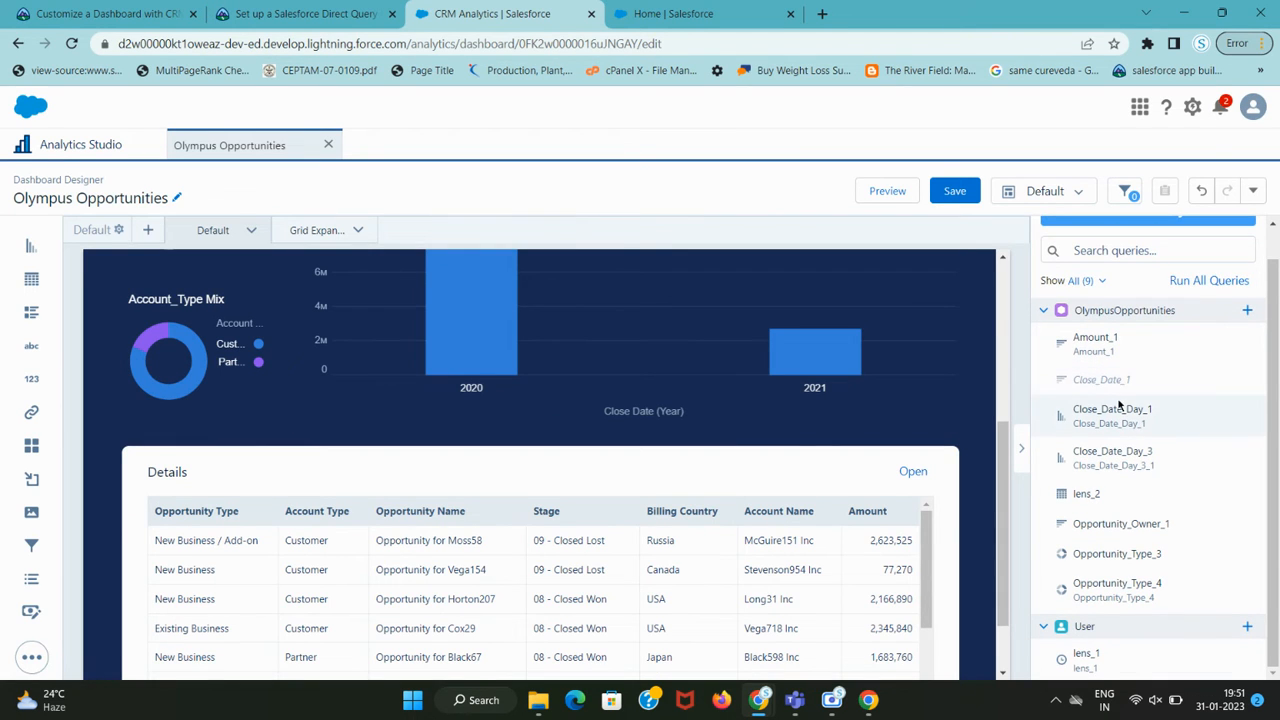
{"action": "key", "text": "ctrl+shift+Tab"}
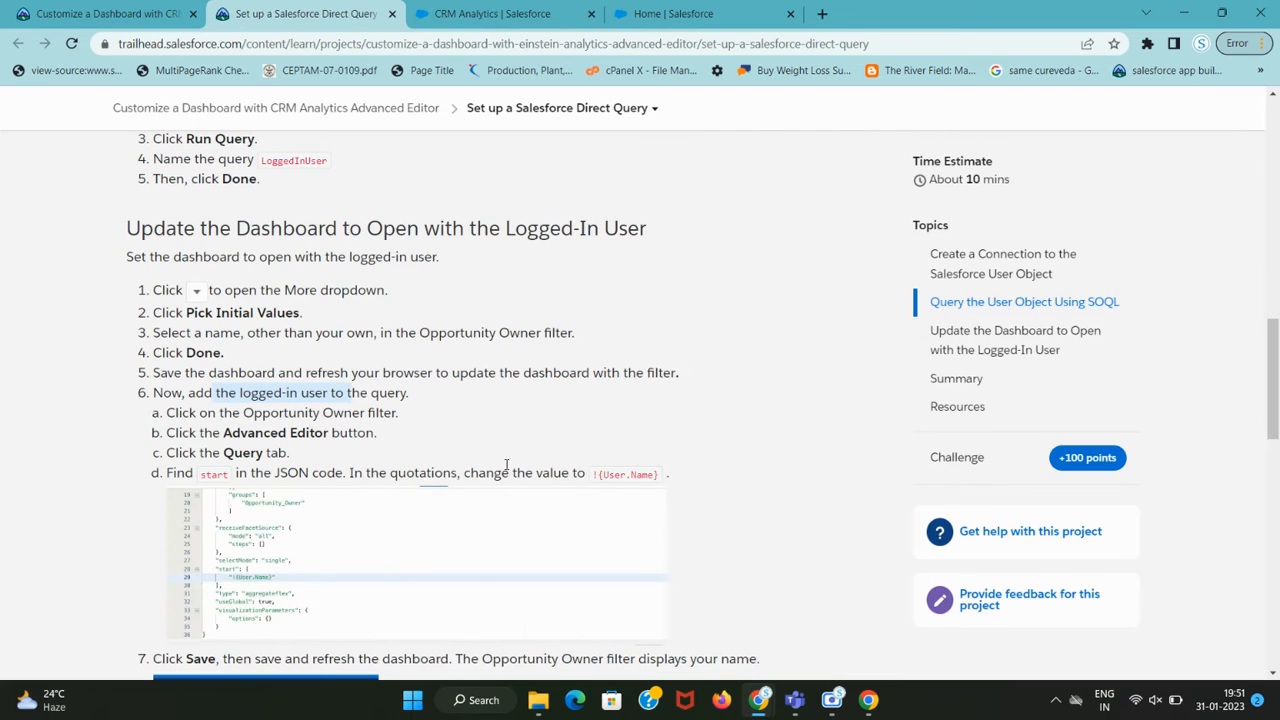
{"action": "left_click_drag", "start_coordinate": [250, 410], "coordinate": [378, 412]}
{"action": "key", "text": "ctrl+Tab"}
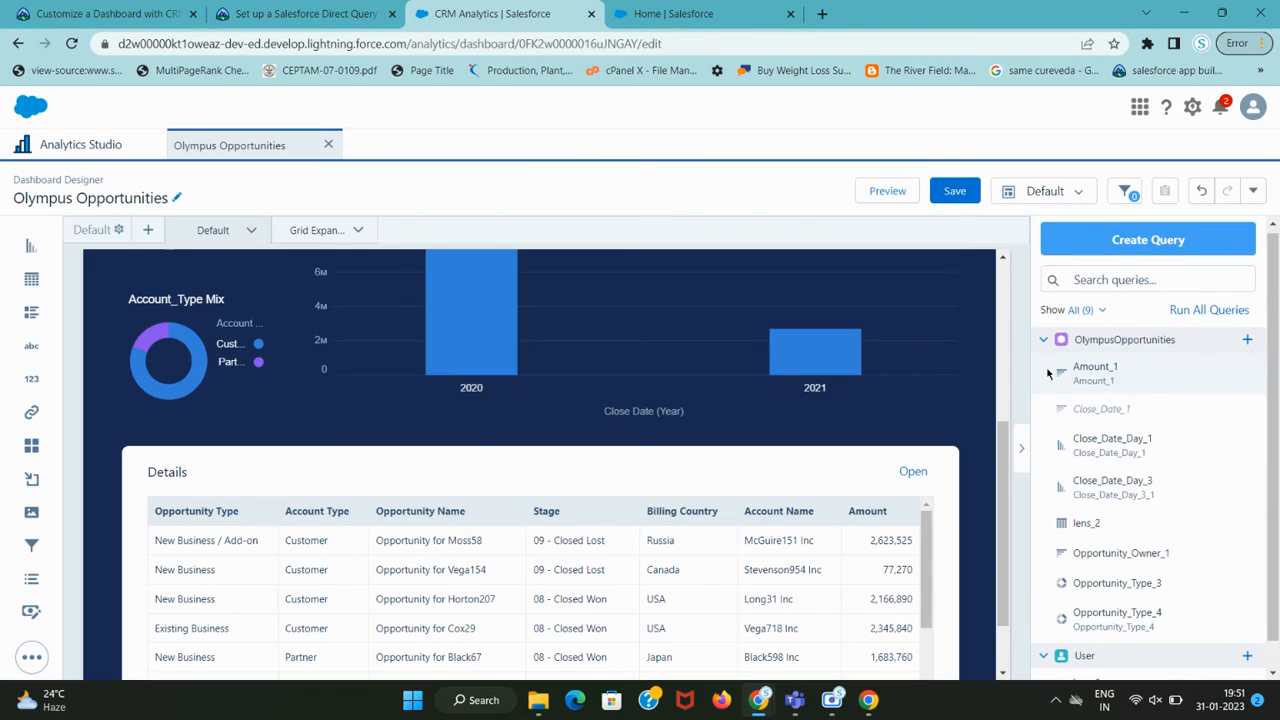
{"action": "scroll", "coordinate": [840, 445], "scroll_direction": "up", "scroll_amount": 4}
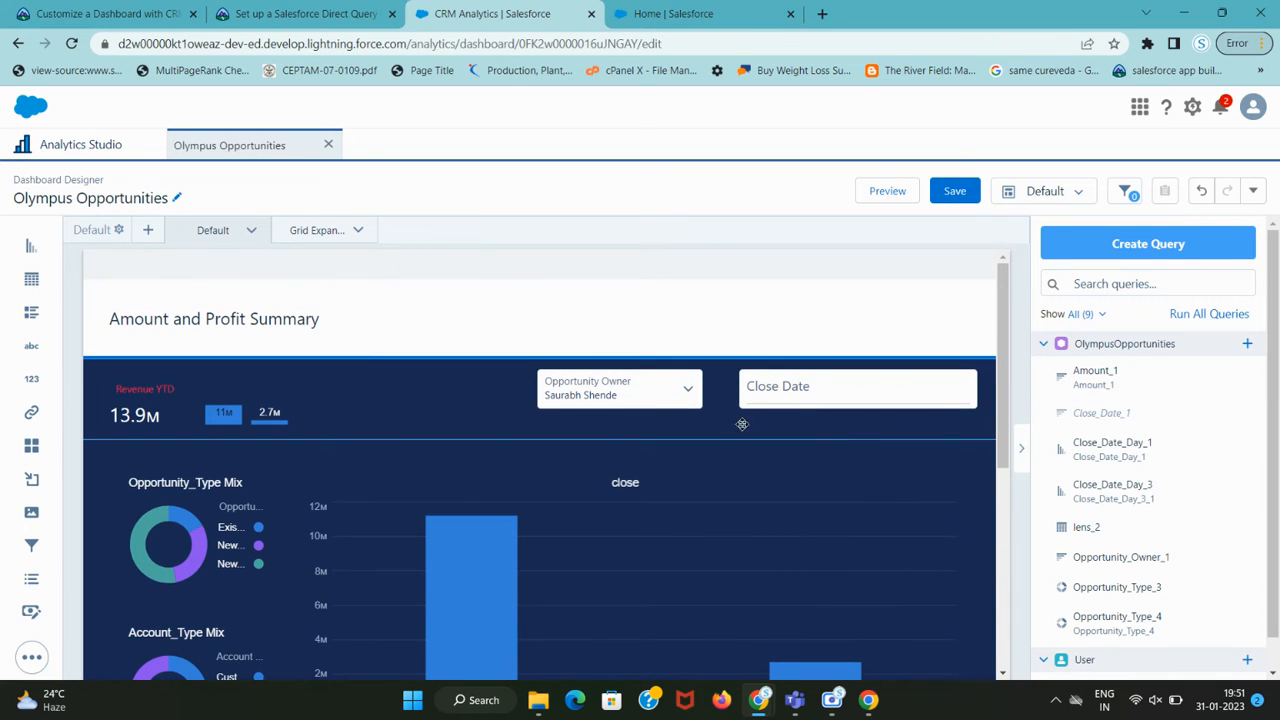
{"action": "left_click", "coordinate": [666, 393]}
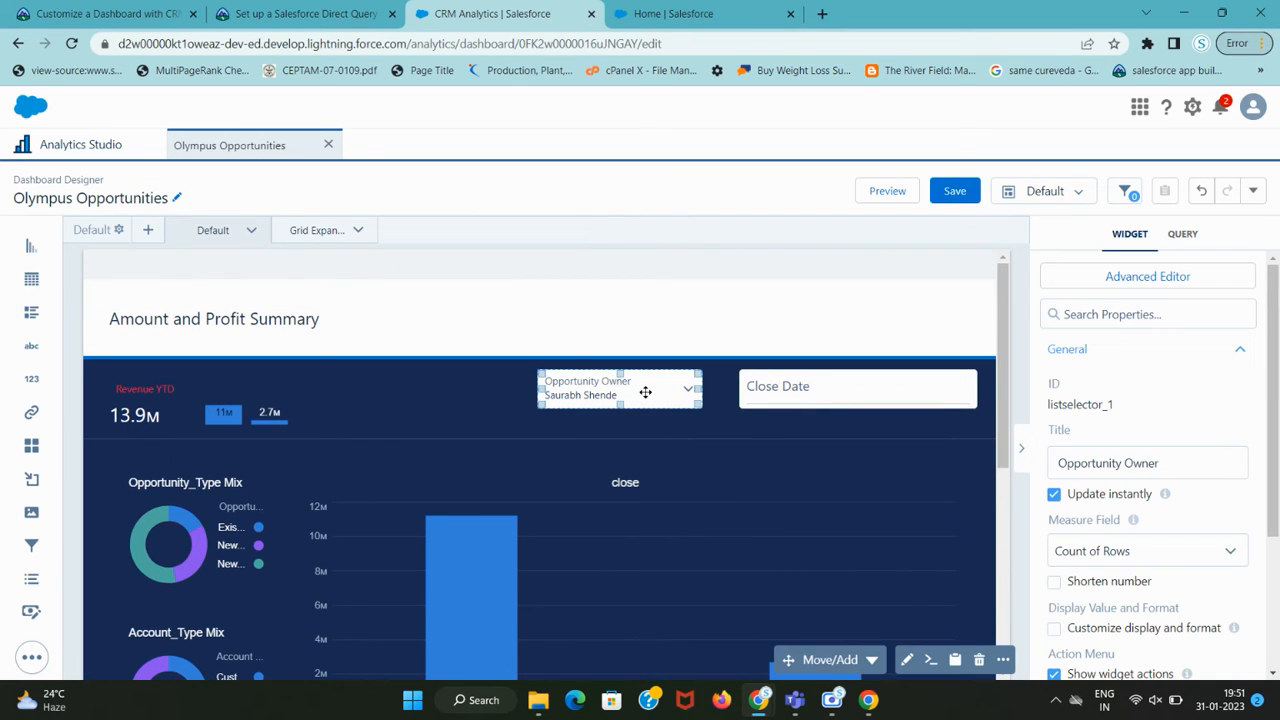
Open the Advanced Interaction Editor for the Opportunity Owner filter.
{"action": "key", "text": "ctrl+shift+Tab"}
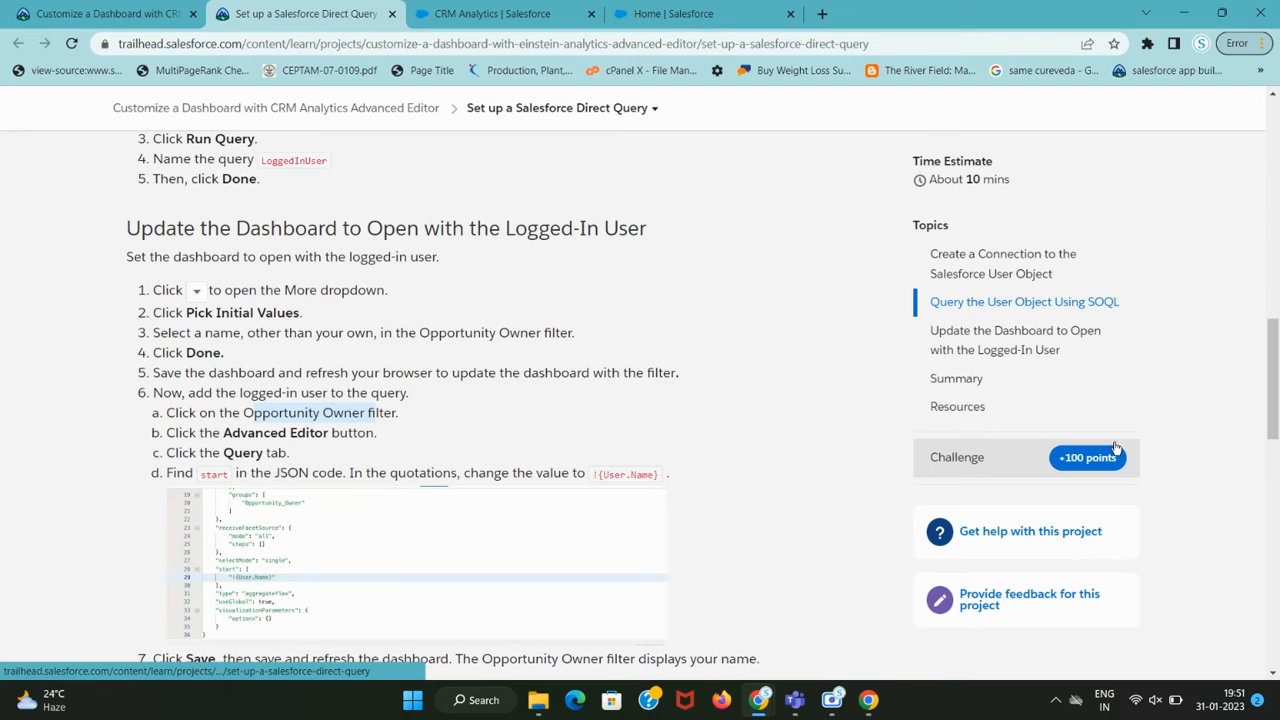
{"action": "key", "text": "ctrl+Tab"}
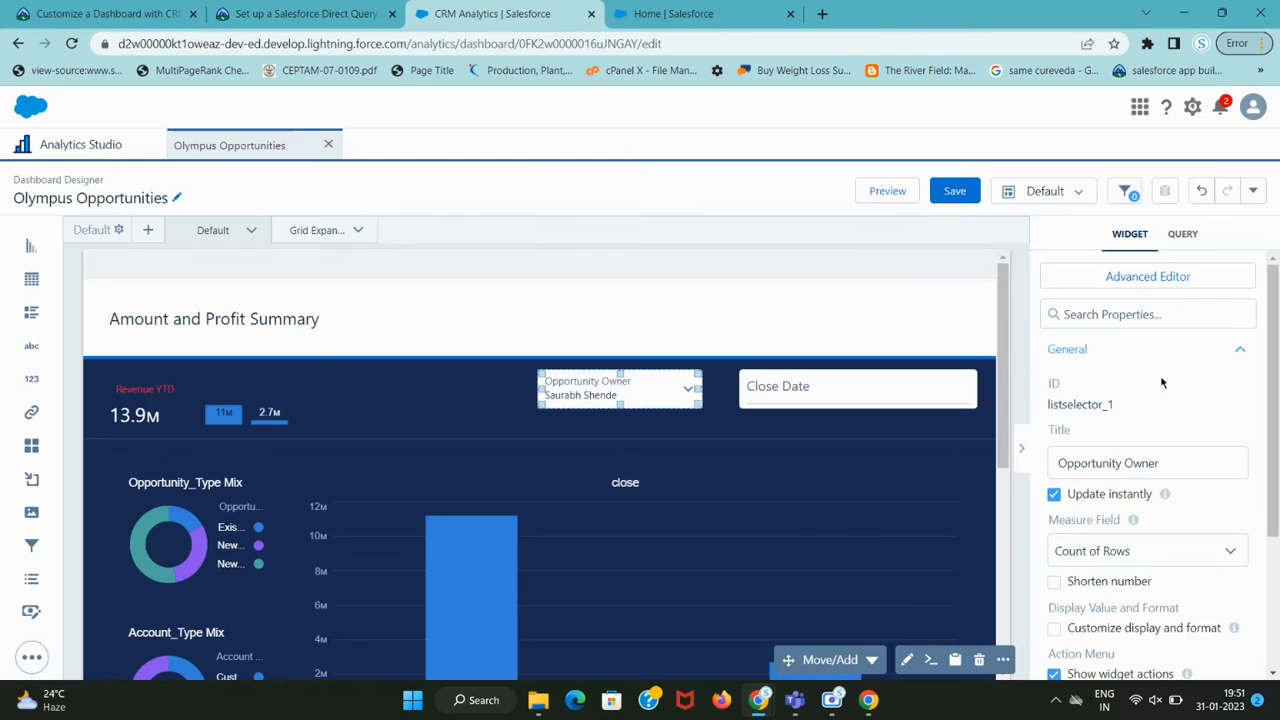
{"action": "left_click", "coordinate": [1167, 284]}
{"action": "key", "text": "ctrl+shift+Tab"}
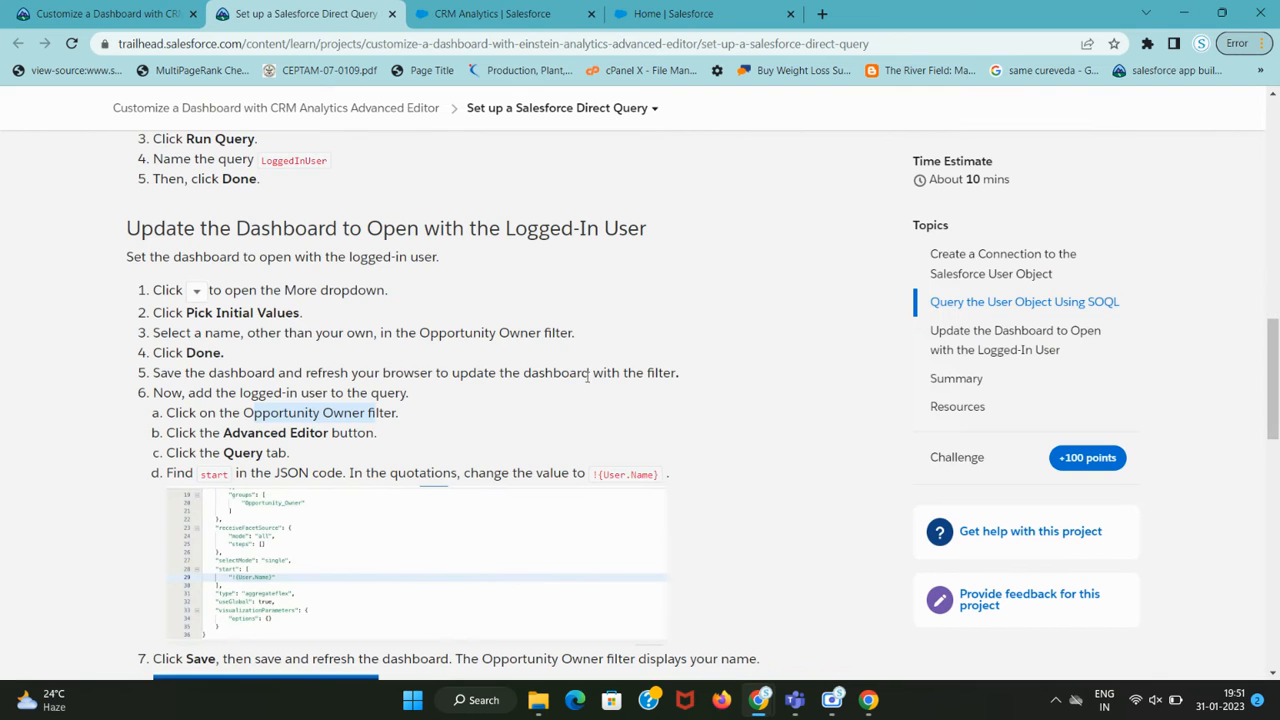
{"action": "scroll", "coordinate": [333, 440], "scroll_direction": "down", "scroll_amount": 2}
{"action": "left_click_drag", "start_coordinate": [224, 266], "coordinate": [376, 266]}
{"action": "key", "text": "ctrl+Tab"}
Show the filter's query JSON and select 'start' in Trailhead step 6d.
{"action": "key", "text": "ctrl+shift+Tab"}
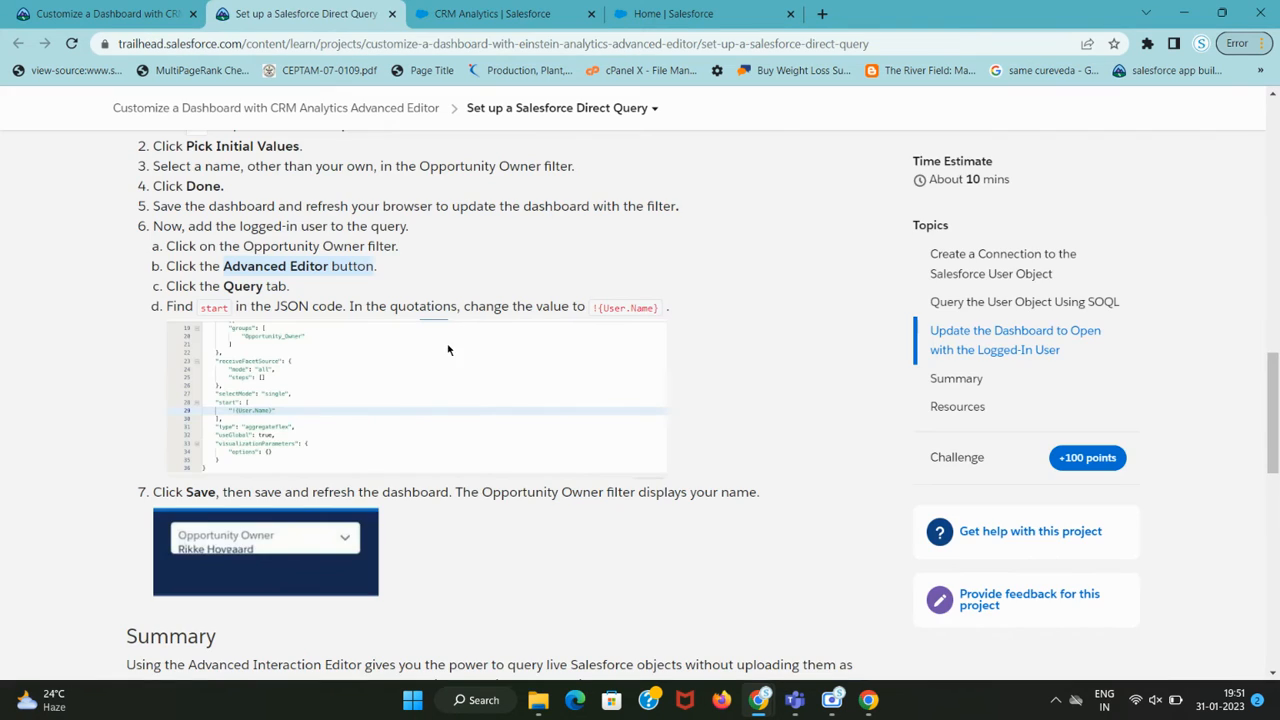
{"action": "key", "text": "ctrl+Tab"}
{"action": "left_click", "coordinate": [803, 194]}
{"action": "key", "text": "ctrl+shift+Tab"}
{"action": "double_click", "coordinate": [214, 309]}
{"action": "key", "text": "ctrl+c"}
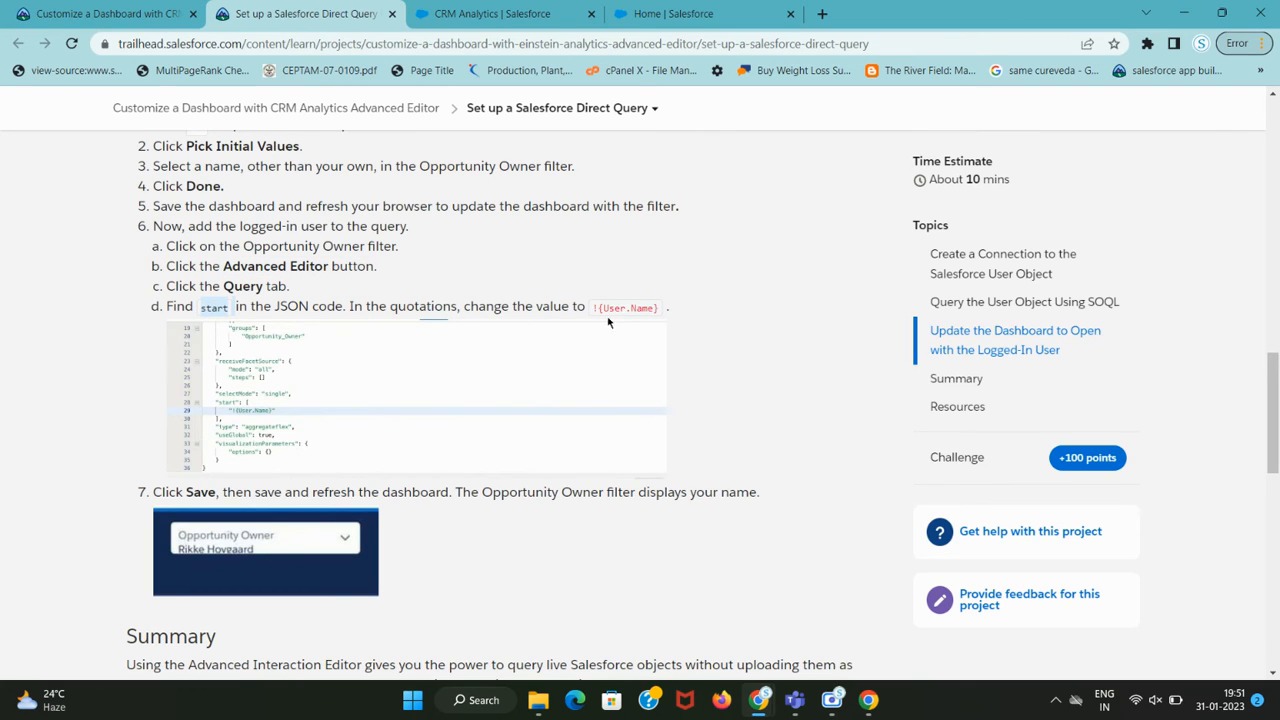
{"action": "scroll", "coordinate": [608, 322], "scroll_direction": "down", "scroll_amount": 1}
{"action": "scroll", "coordinate": [450, 325], "scroll_direction": "up", "scroll_amount": 1}
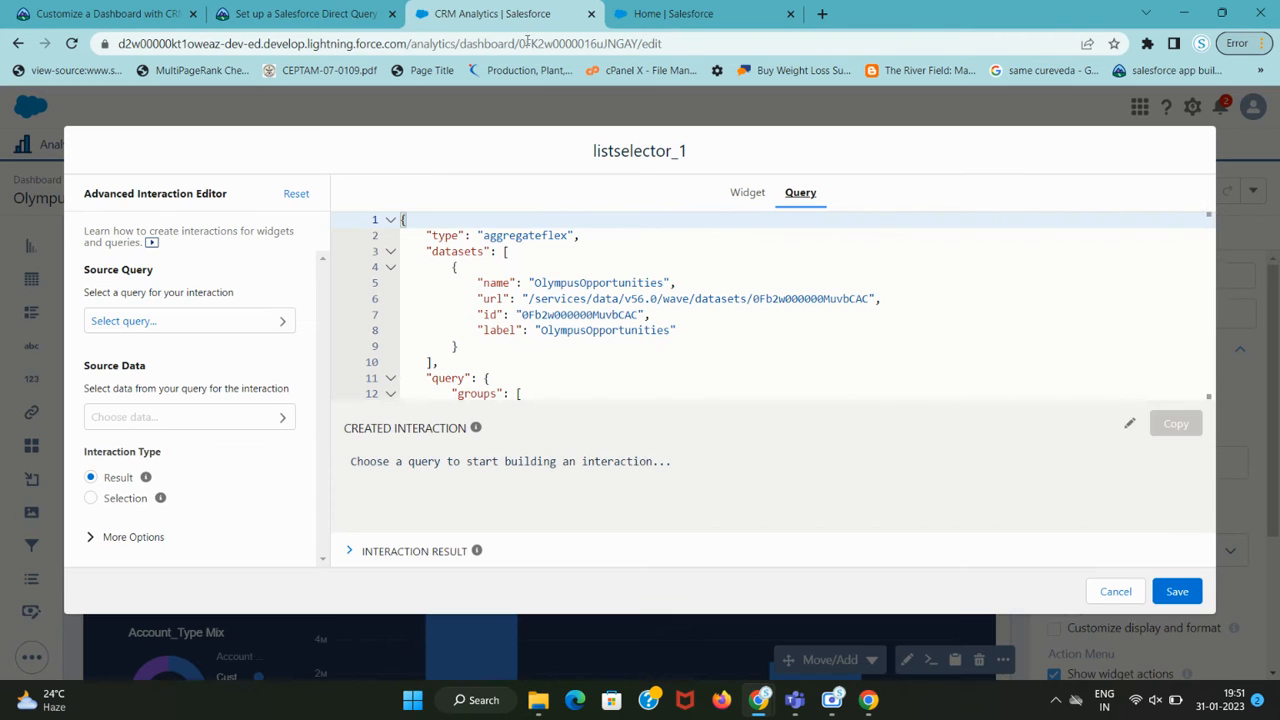
Search the query JSON for the 'start' entry.
{"action": "key", "text": "ctrl+Tab"}
{"action": "left_click", "coordinate": [806, 320]}
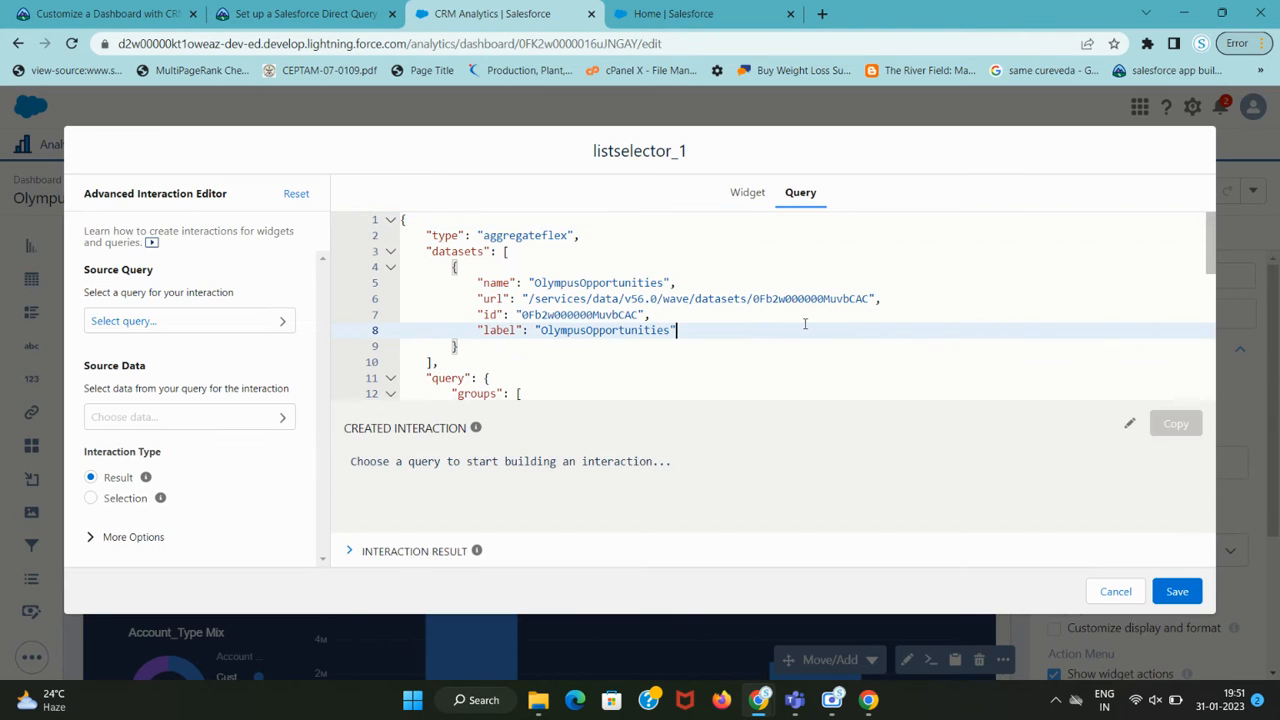
{"action": "key", "text": "ctrl+f"}
{"action": "key", "text": "ctrl+v"}
{"action": "key", "text": "Return"}
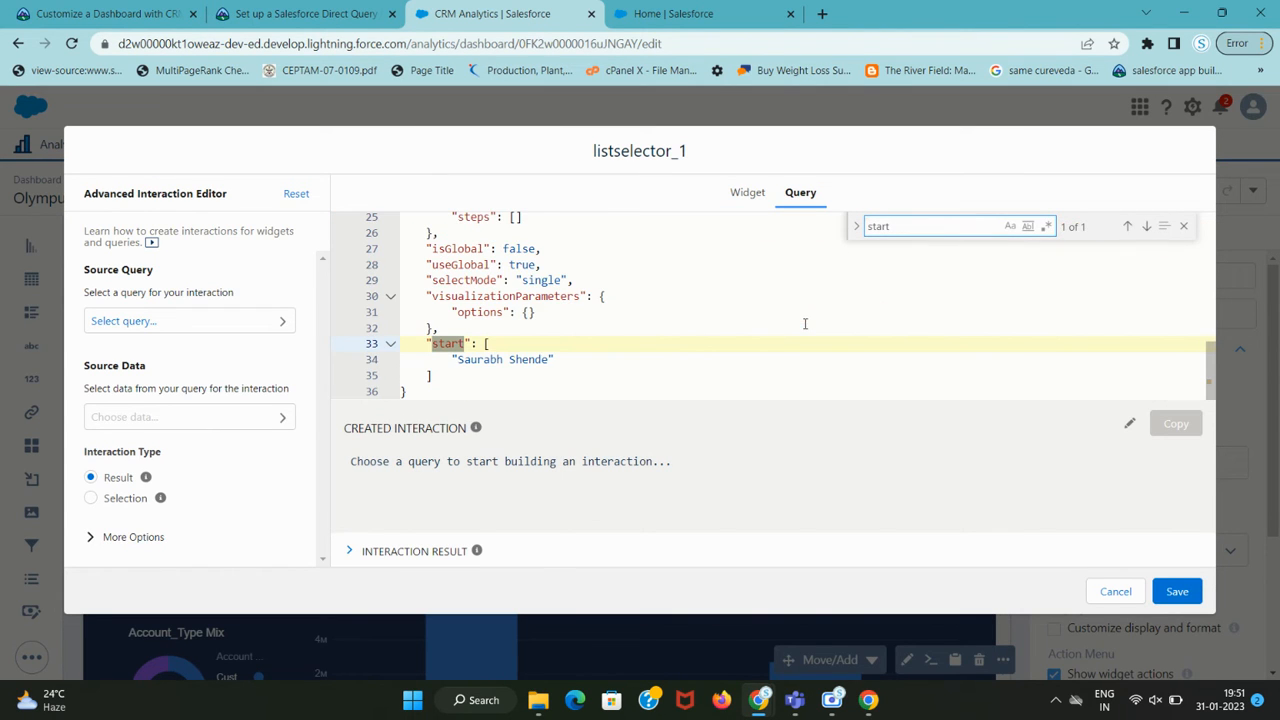
Replace the 'start' key on line 33 with !{User.Name} copied from Trailhead.
{"action": "key", "text": "ctrl+shift+Tab"}
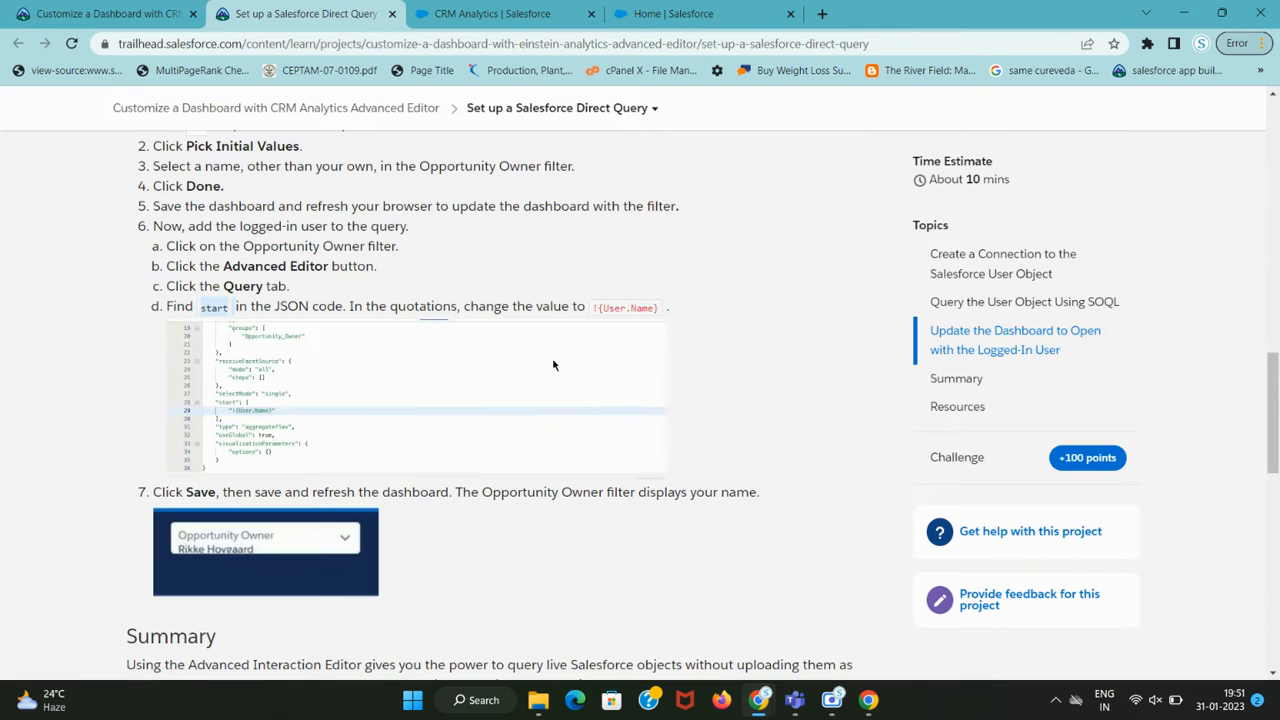
{"action": "left_click_drag", "start_coordinate": [590, 307], "coordinate": [657, 308]}
{"action": "key", "text": "ctrl+c"}
{"action": "key", "text": "ctrl+Tab"}
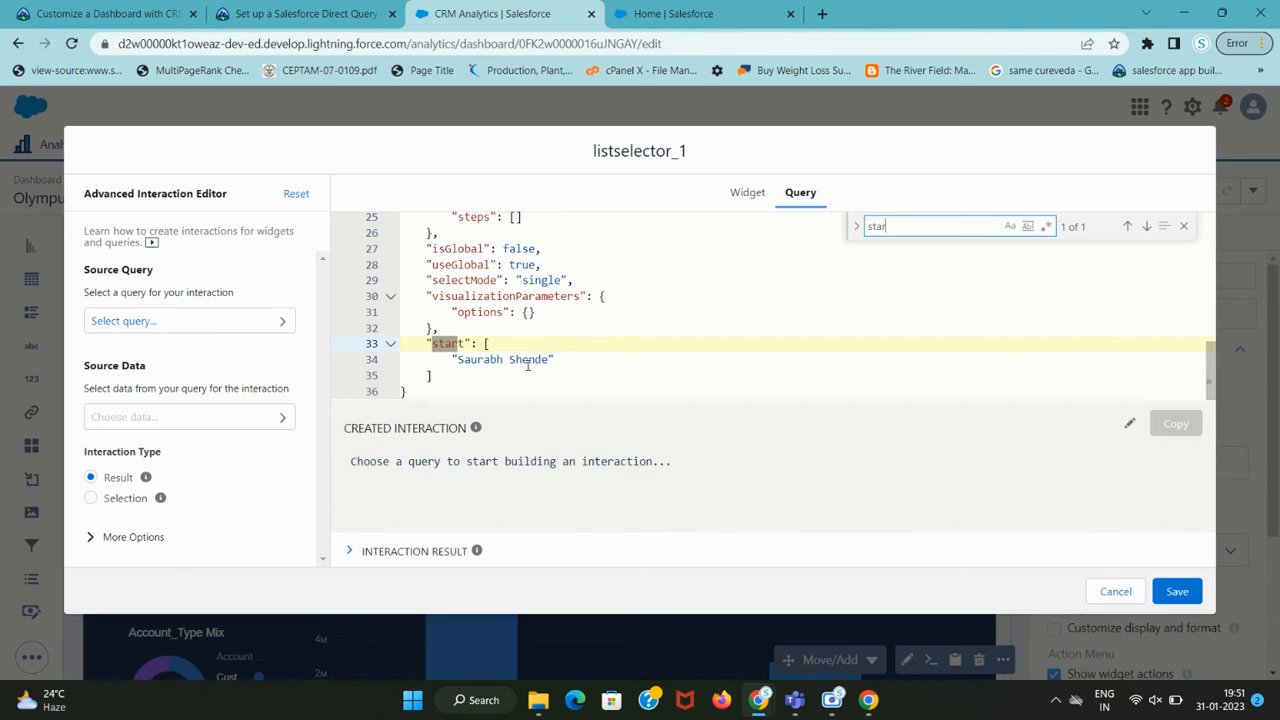
{"action": "double_click", "coordinate": [455, 343]}
{"action": "key", "text": "ctrl+v"}
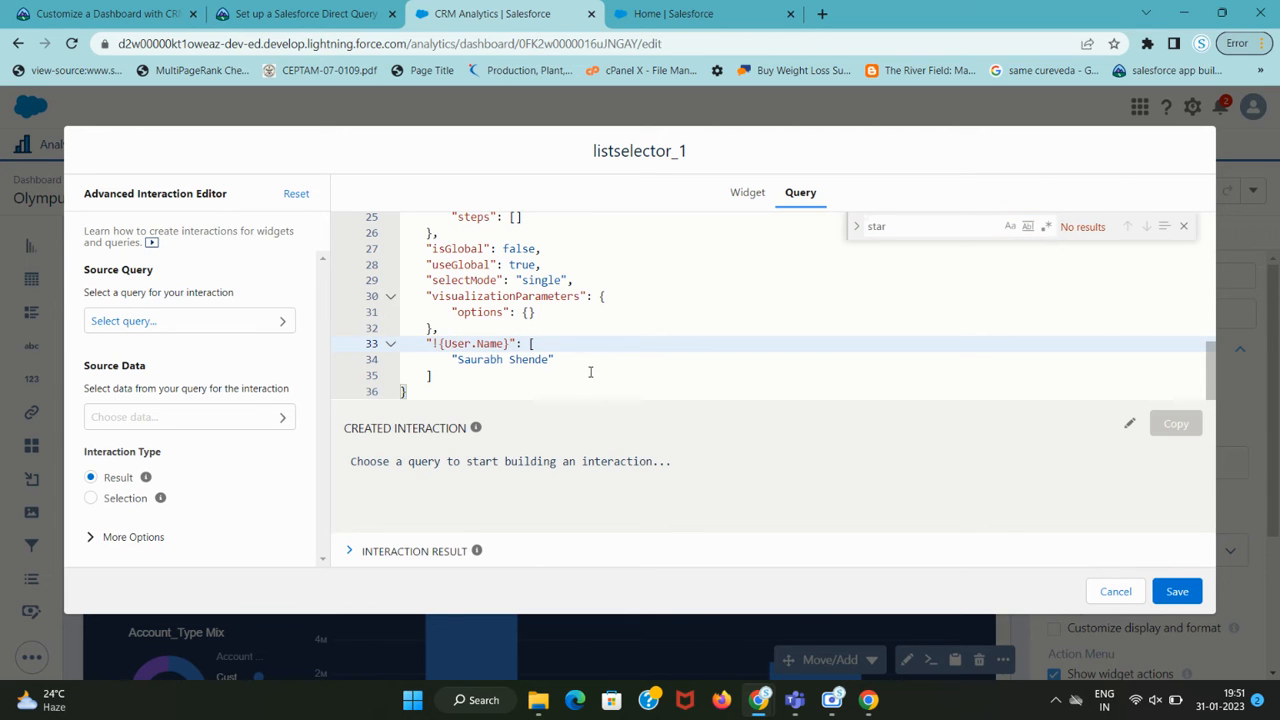
{"action": "left_click", "coordinate": [590, 372]}
Save the query change and return to the Olympus Opportunities designer.
{"action": "key", "text": "ctrl+shift+Tab"}
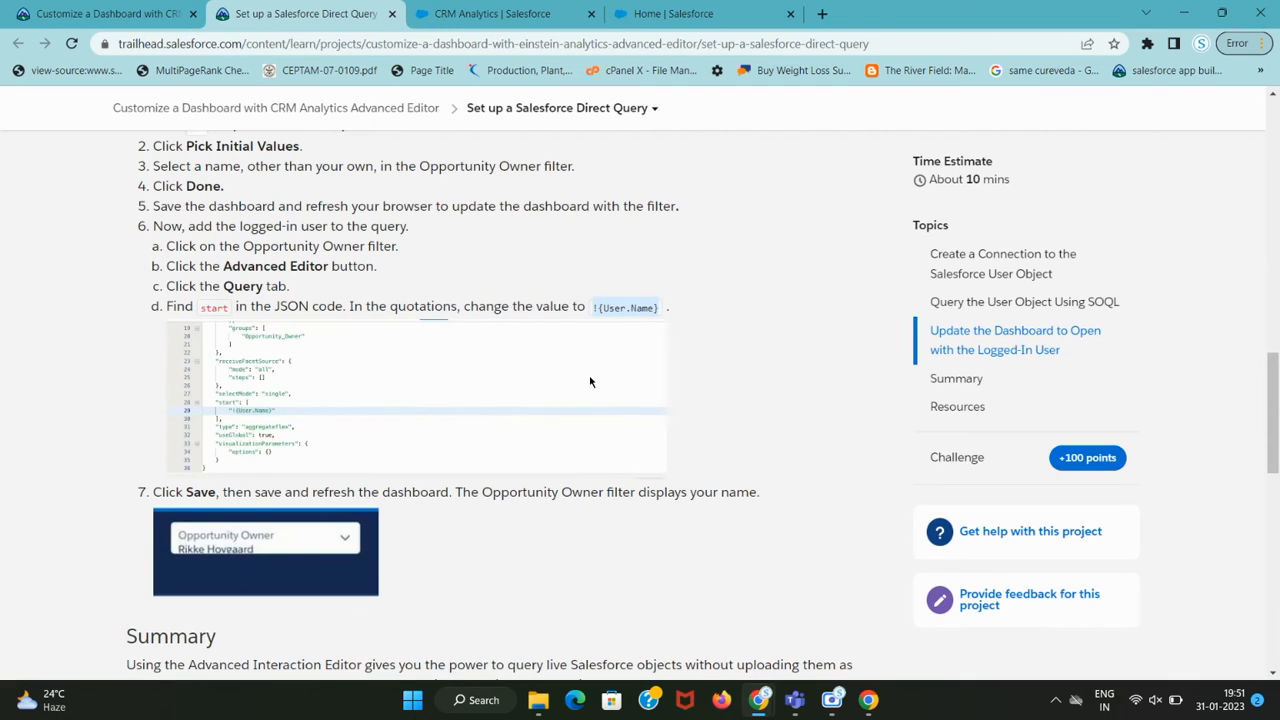
{"action": "key", "text": "ctrl+Tab"}
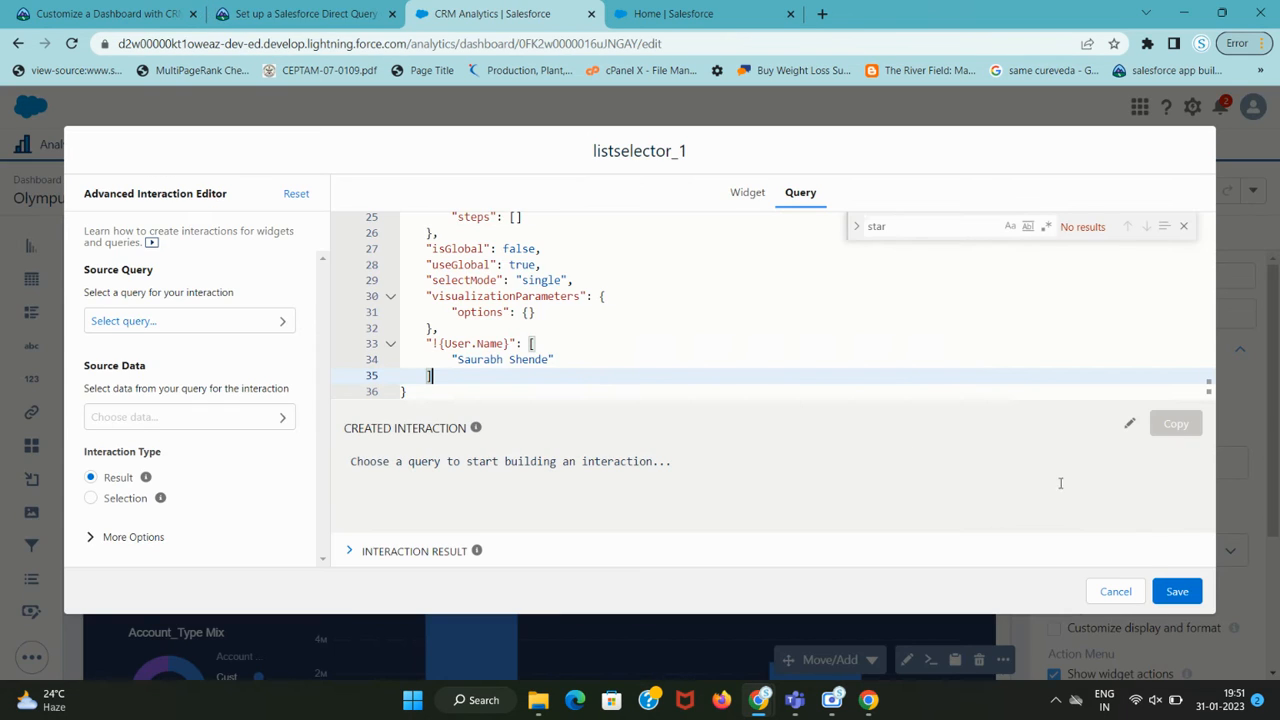
{"action": "left_click", "coordinate": [1174, 589]}
{"action": "key", "text": "ctrl+shift+Tab"}
{"action": "scroll", "coordinate": [337, 377], "scroll_direction": "down", "scroll_amount": 2}
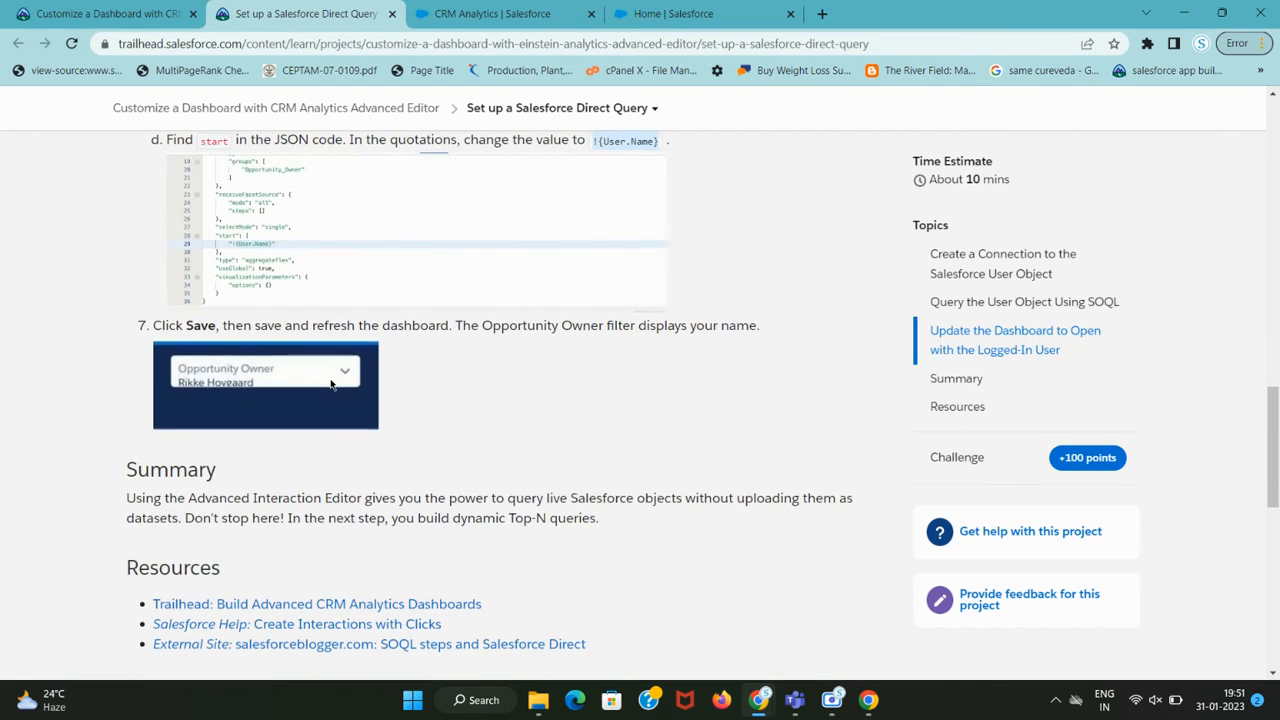
{"action": "key", "text": "ctrl+Tab"}
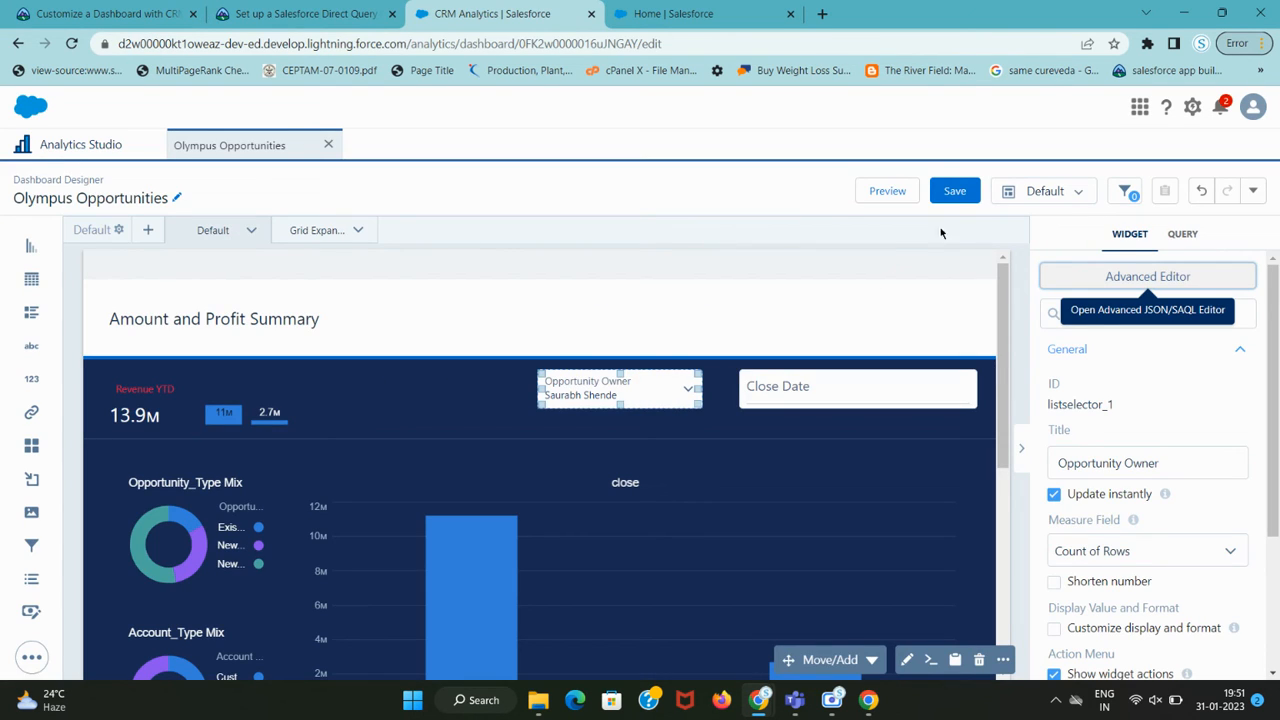
{"action": "left_click", "coordinate": [954, 194]}
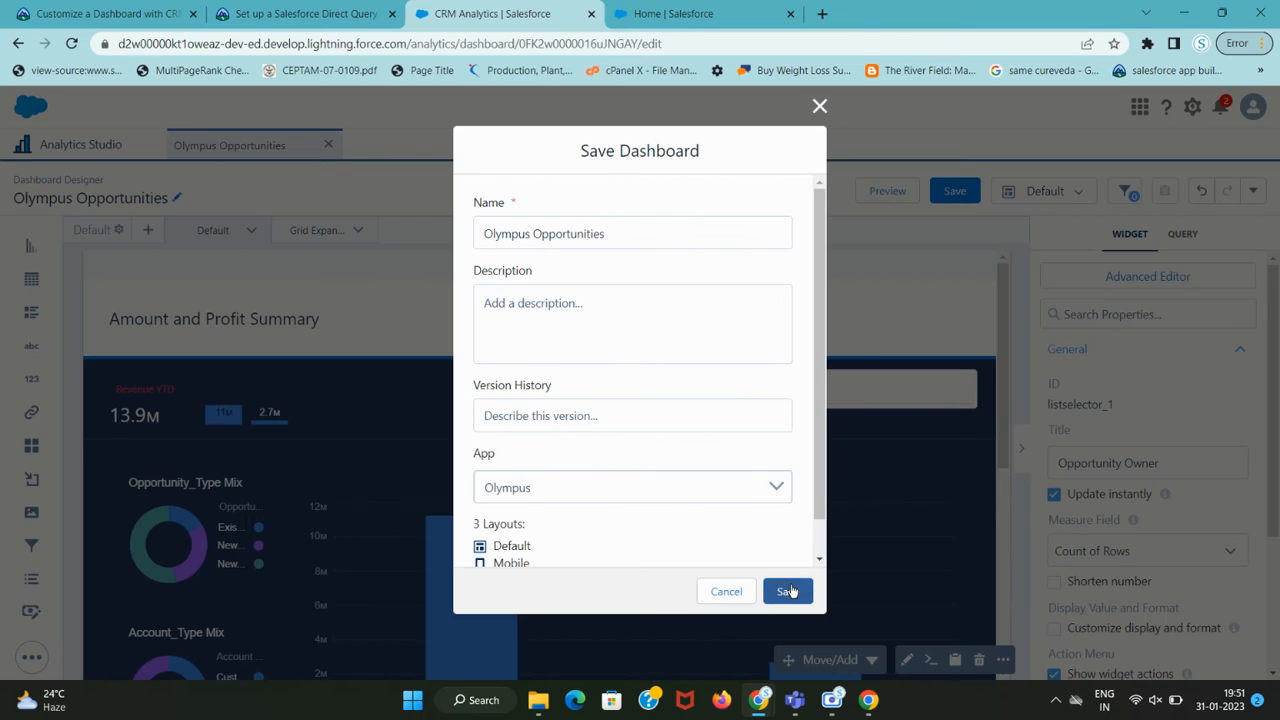
{"action": "left_click", "coordinate": [788, 591]}
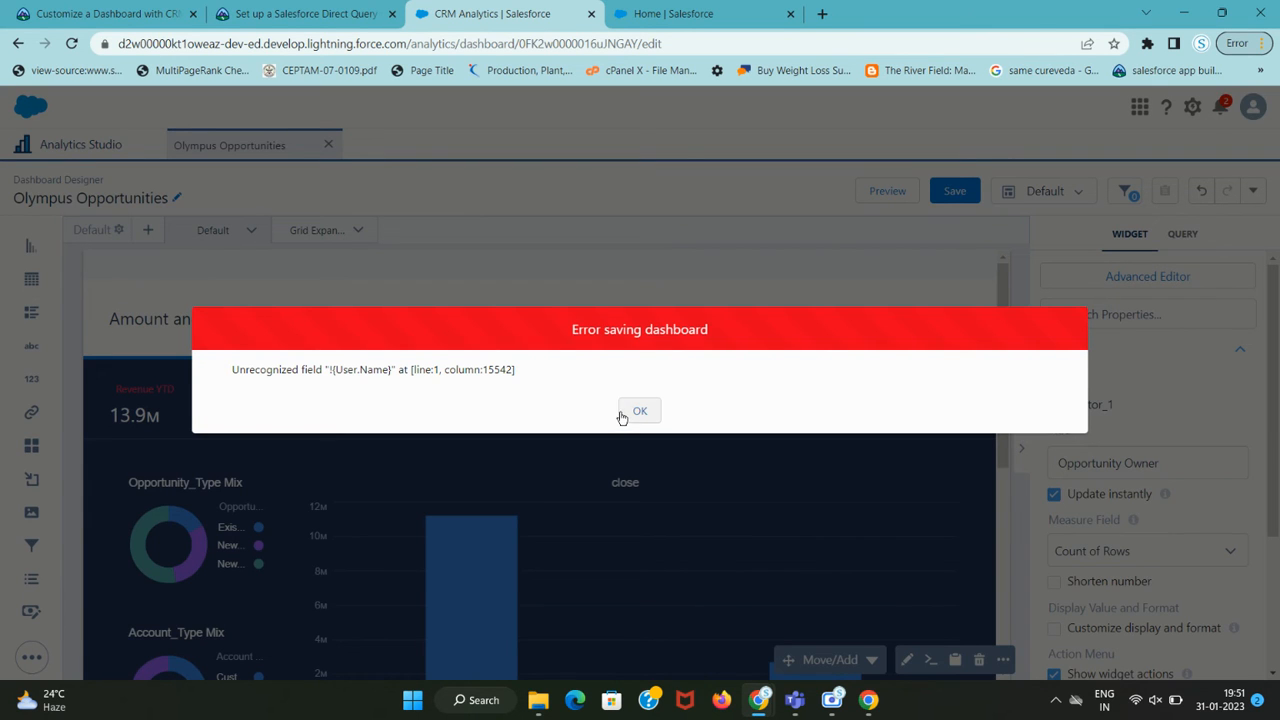
{"action": "left_click", "coordinate": [632, 412]}
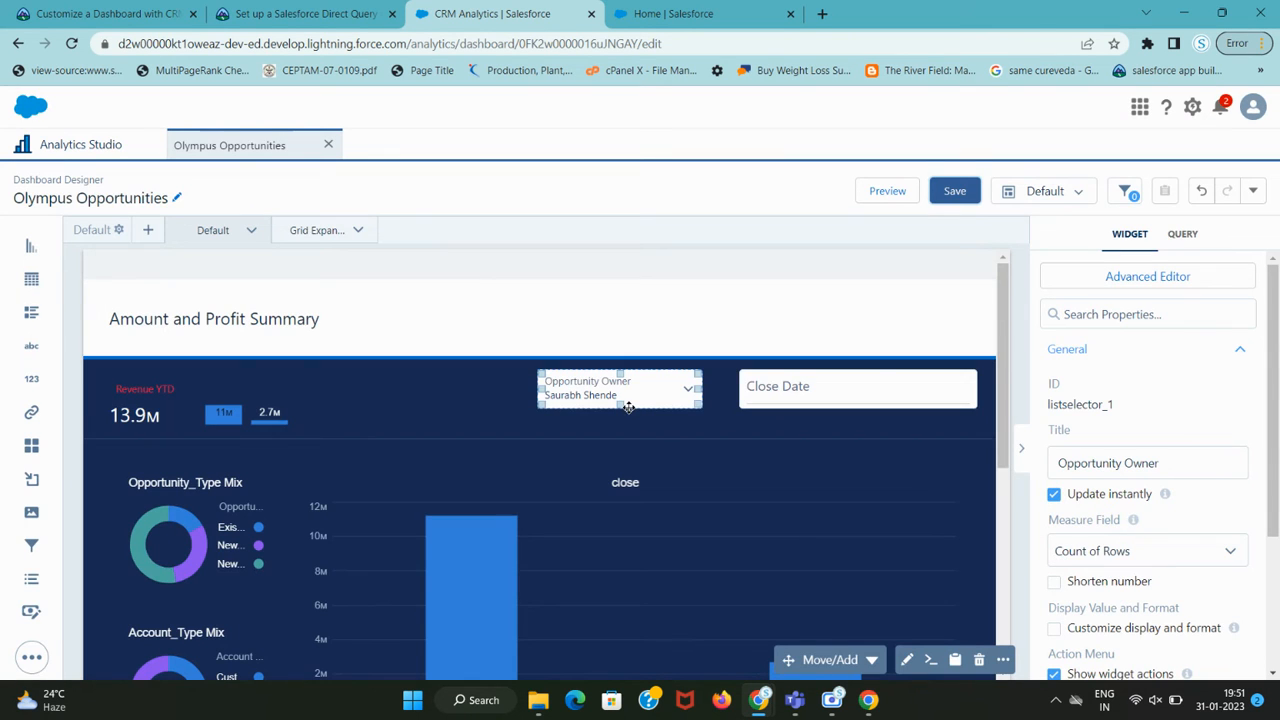
{"action": "left_click", "coordinate": [962, 200]}
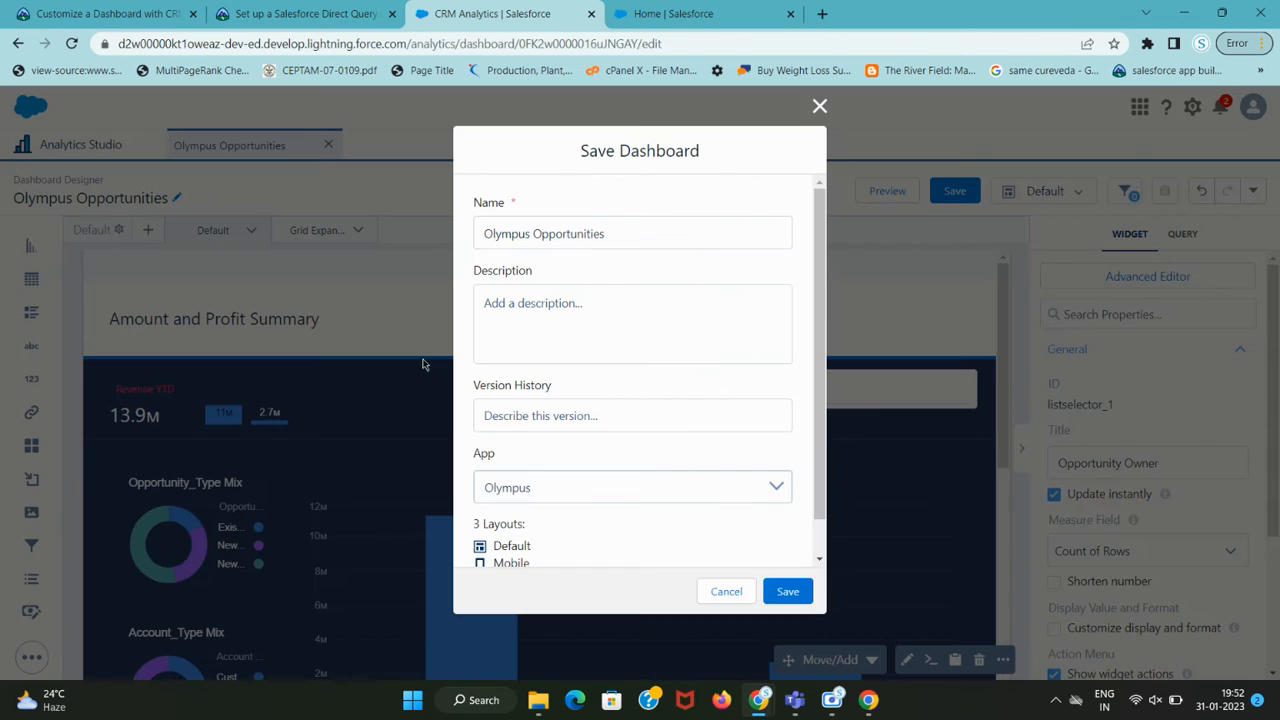
{"action": "left_click", "coordinate": [784, 592]}
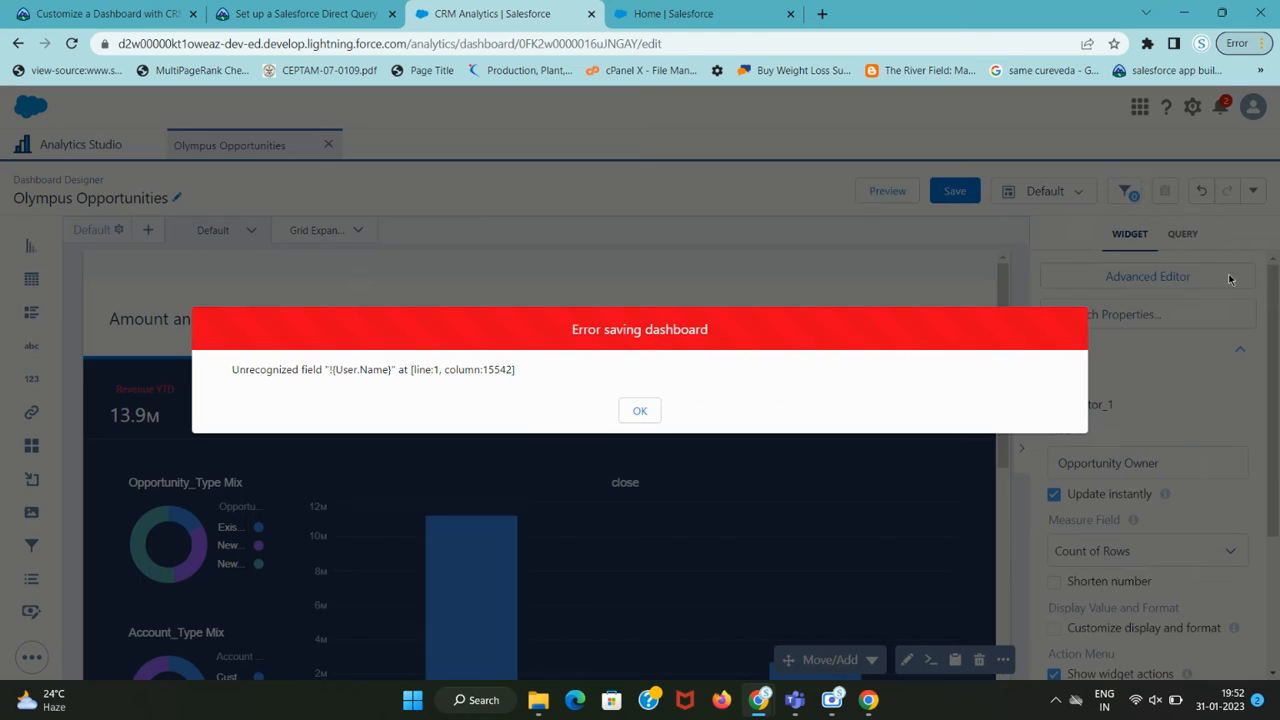
{"action": "left_click", "coordinate": [645, 418]}
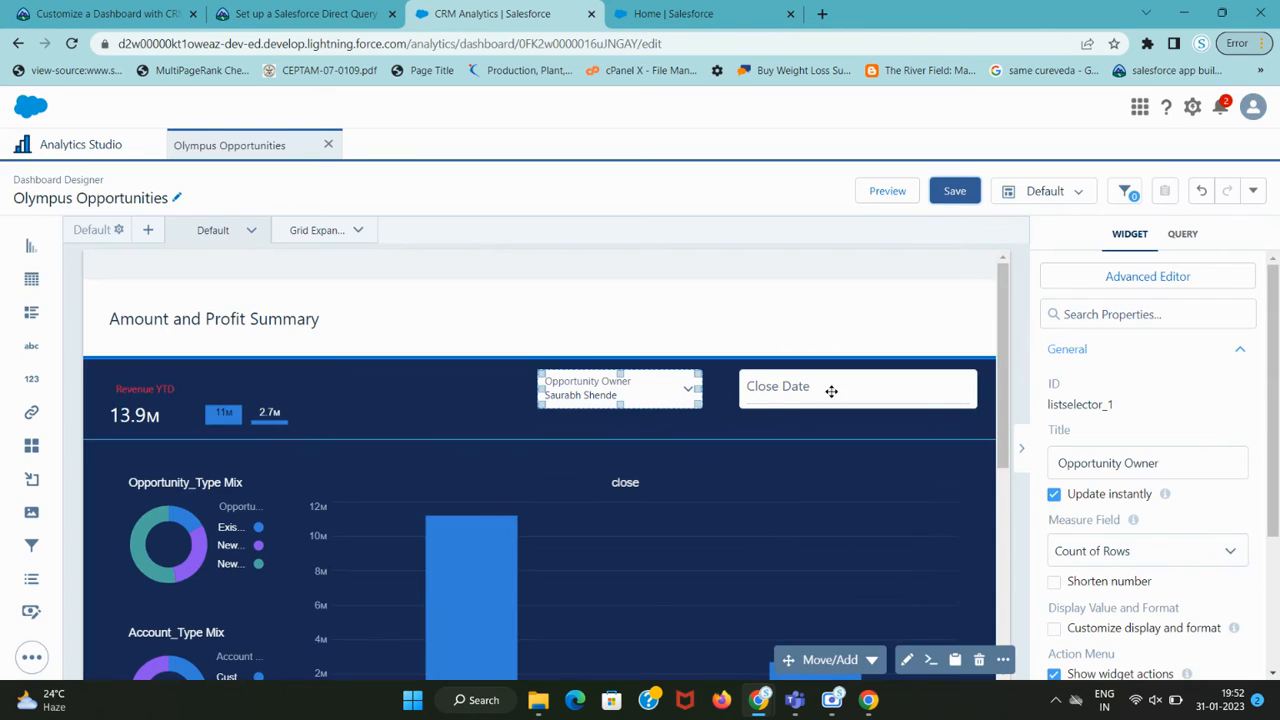
{"action": "left_click", "coordinate": [1115, 277]}
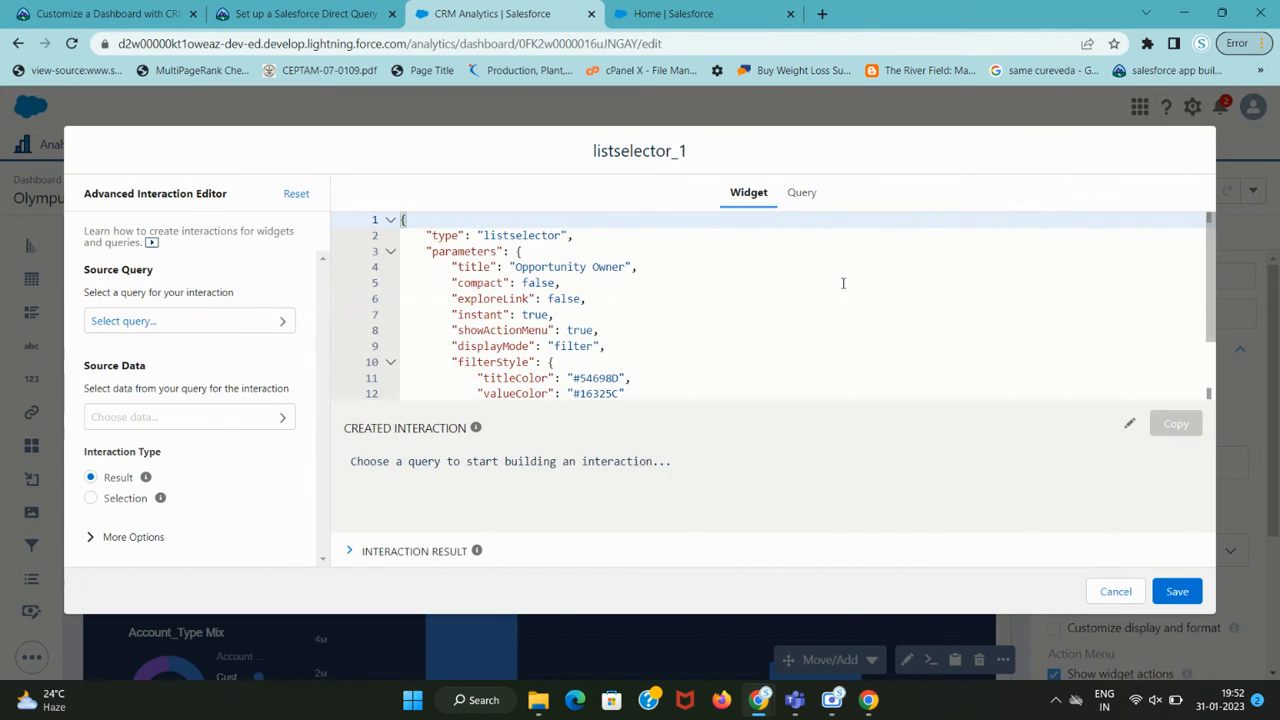
{"action": "left_click", "coordinate": [801, 192]}
{"action": "scroll", "coordinate": [633, 367], "scroll_direction": "down", "scroll_amount": 5}
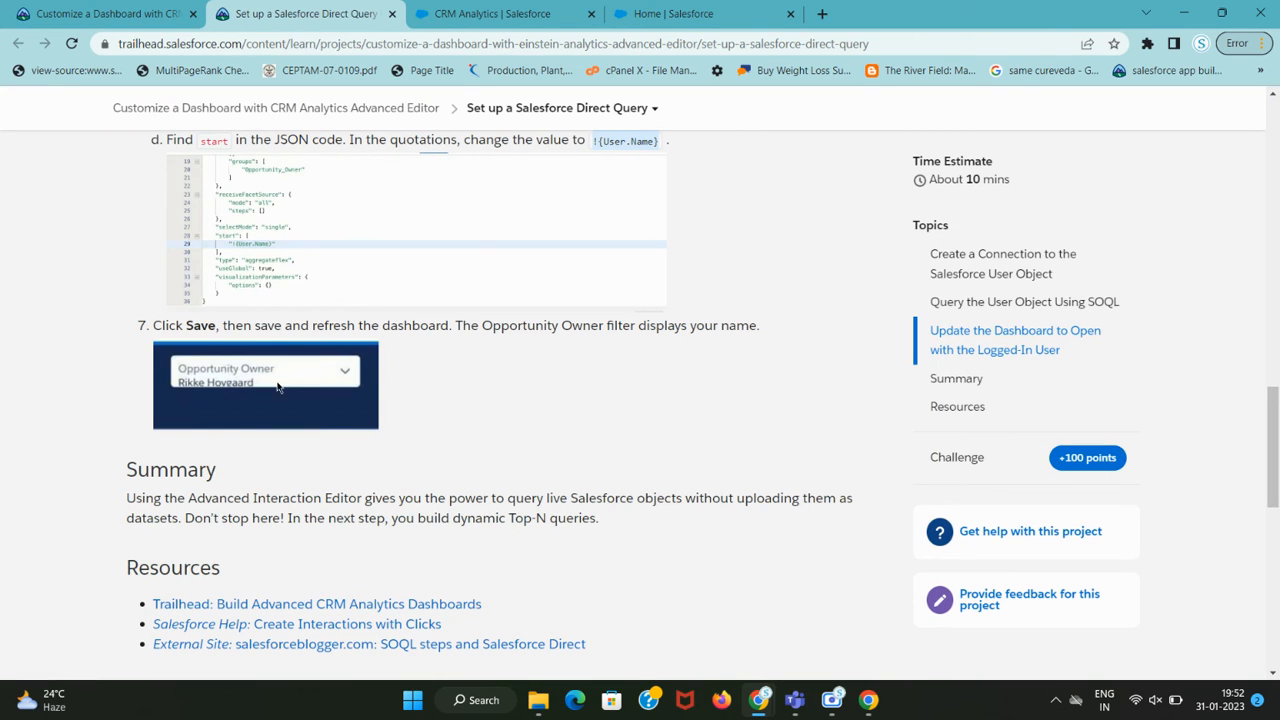
{"action": "key", "text": "ctrl+Tab"}
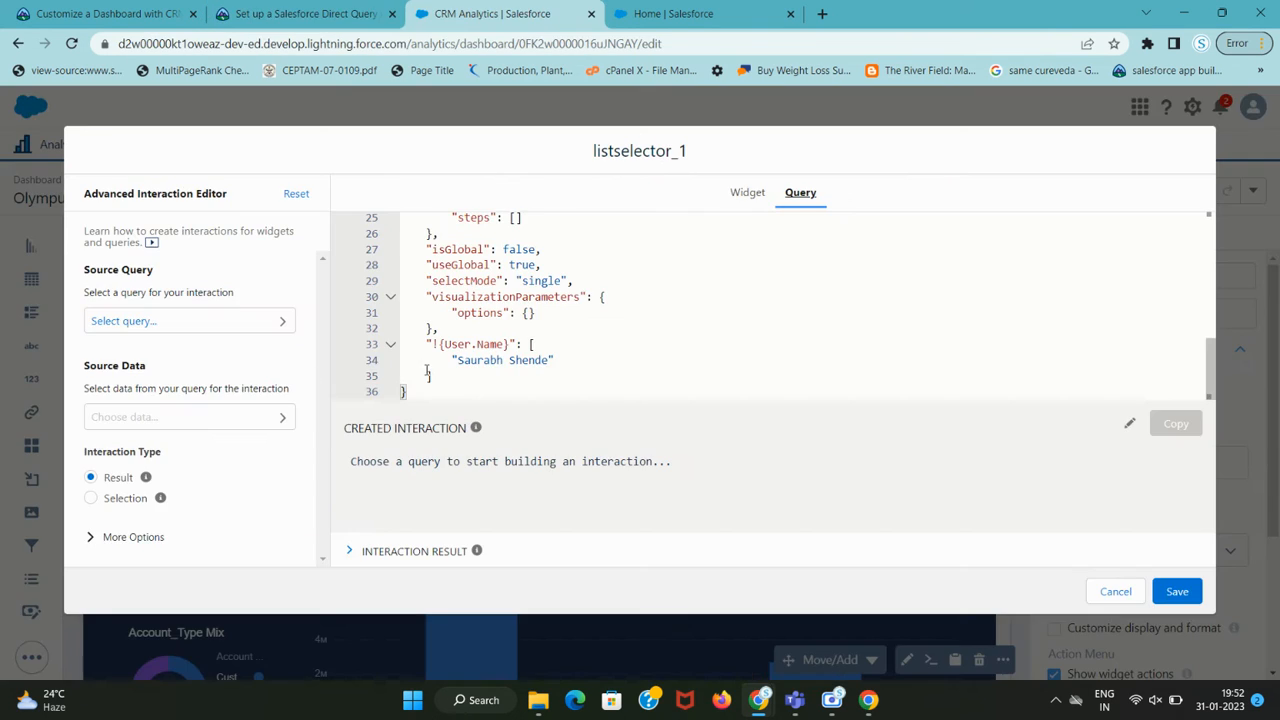
{"action": "key", "text": "ctrl+shift+Tab"}
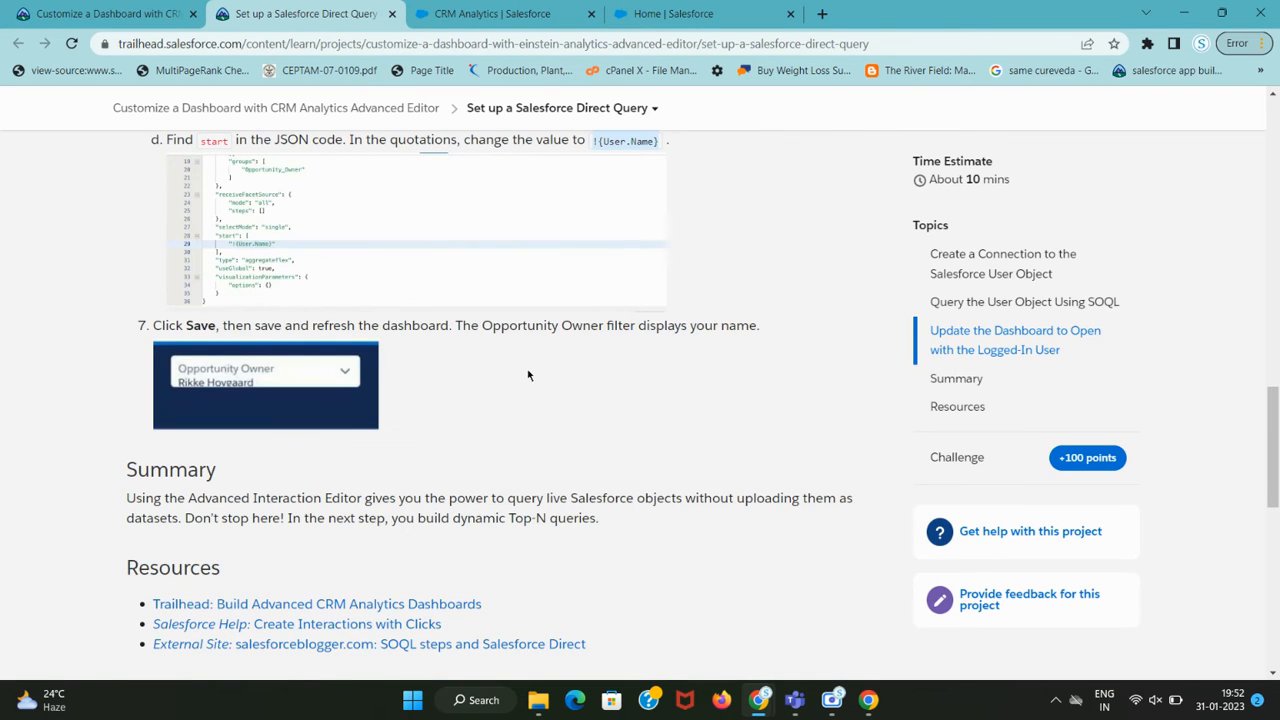
{"action": "scroll", "coordinate": [529, 375], "scroll_direction": "up", "scroll_amount": 1}
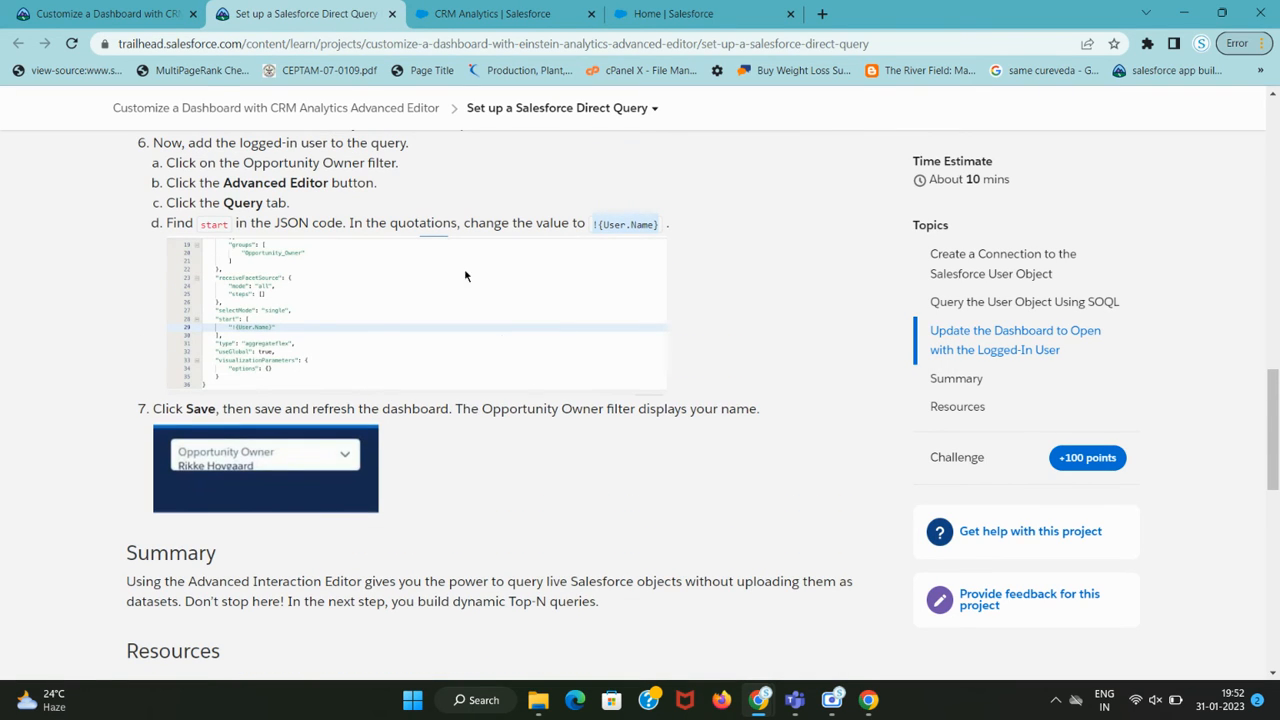
{"action": "key", "text": "ctrl+Tab"}
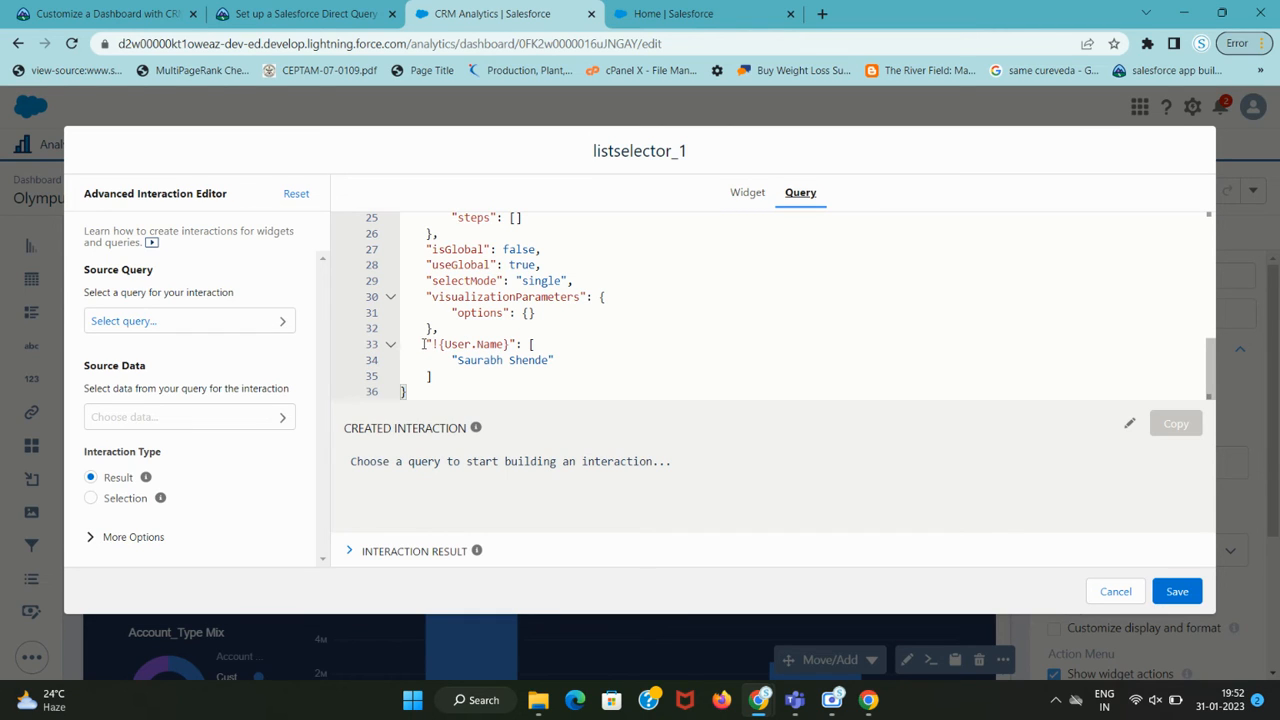
{"action": "left_click_drag", "start_coordinate": [423, 344], "coordinate": [559, 360]}
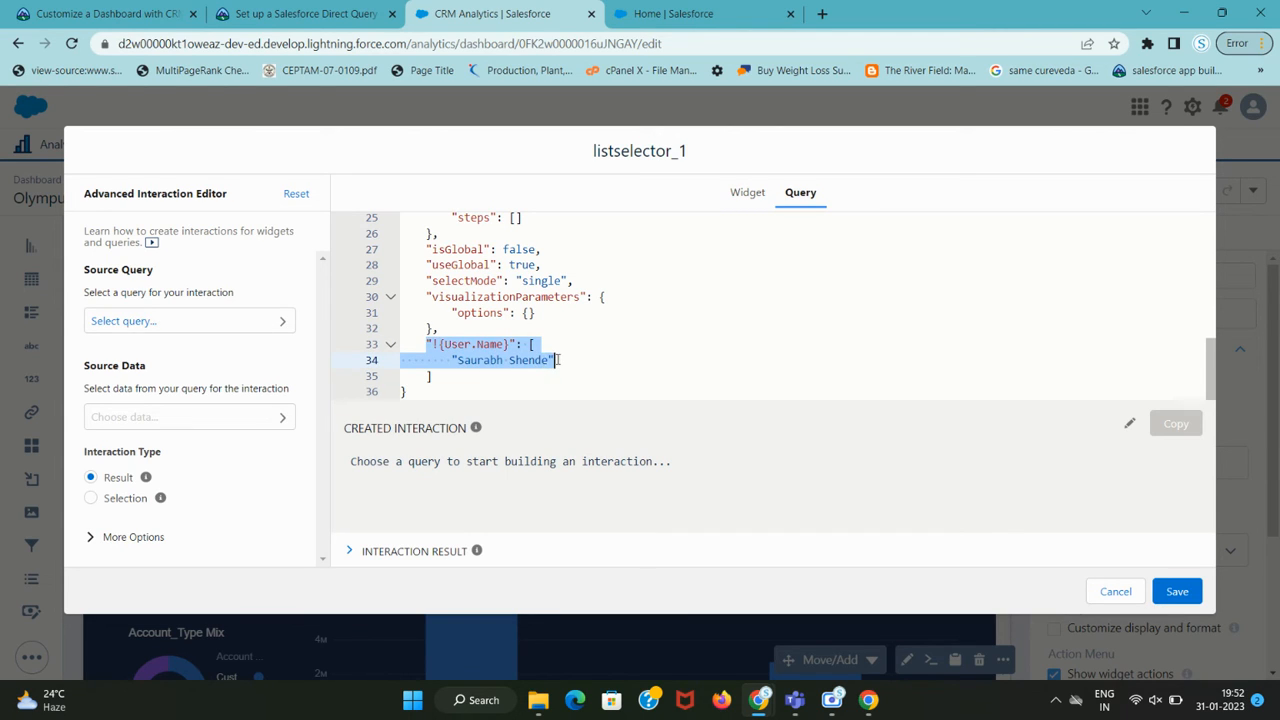
{"action": "type", "text": "!{User.Name}"}
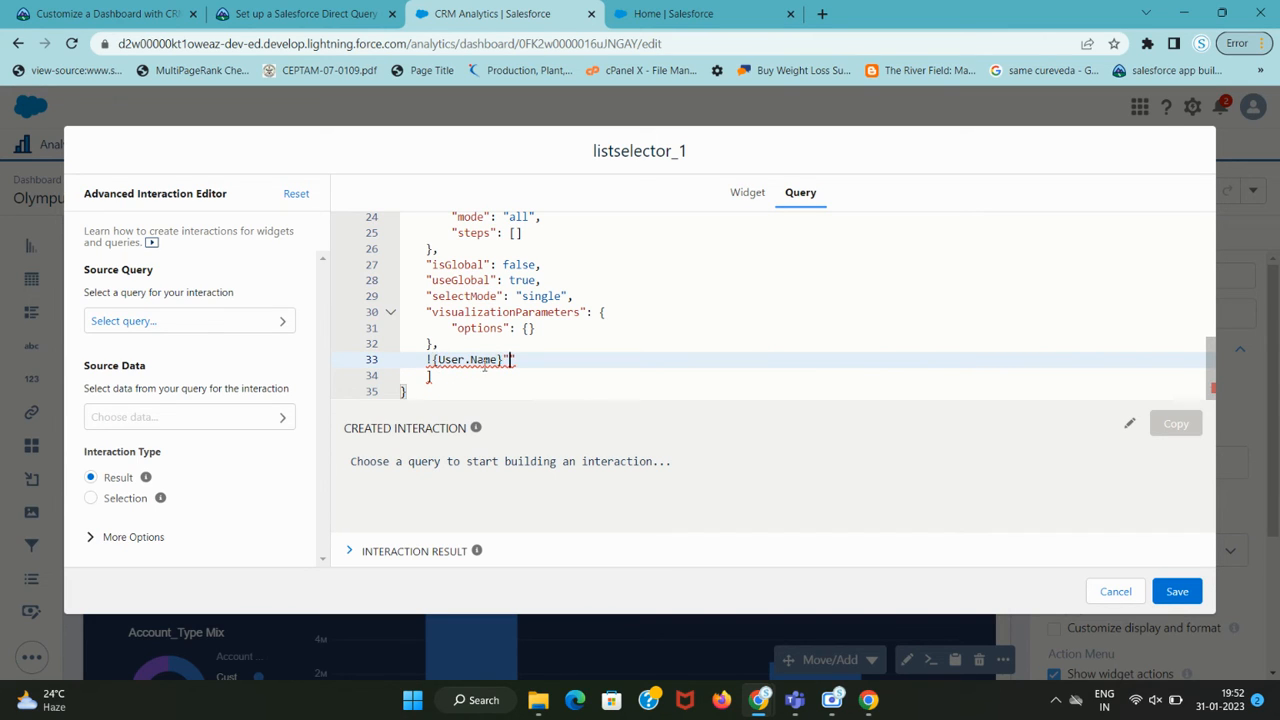
{"action": "type", "text": "!{User.Name}"}
{"action": "left_click", "coordinate": [508, 360]}
{"action": "left_click_drag", "start_coordinate": [503, 360], "coordinate": [427, 360]}
{"action": "key", "text": "BackSpace"}
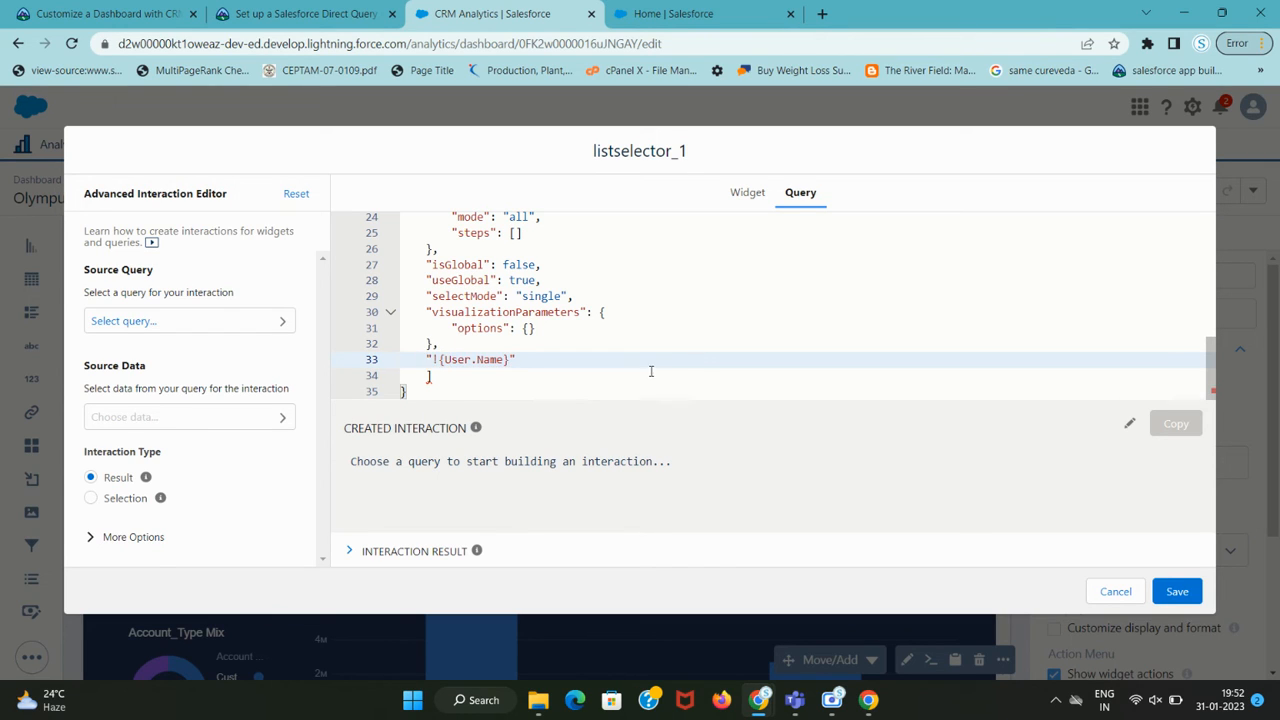
{"action": "left_click", "coordinate": [1178, 592]}
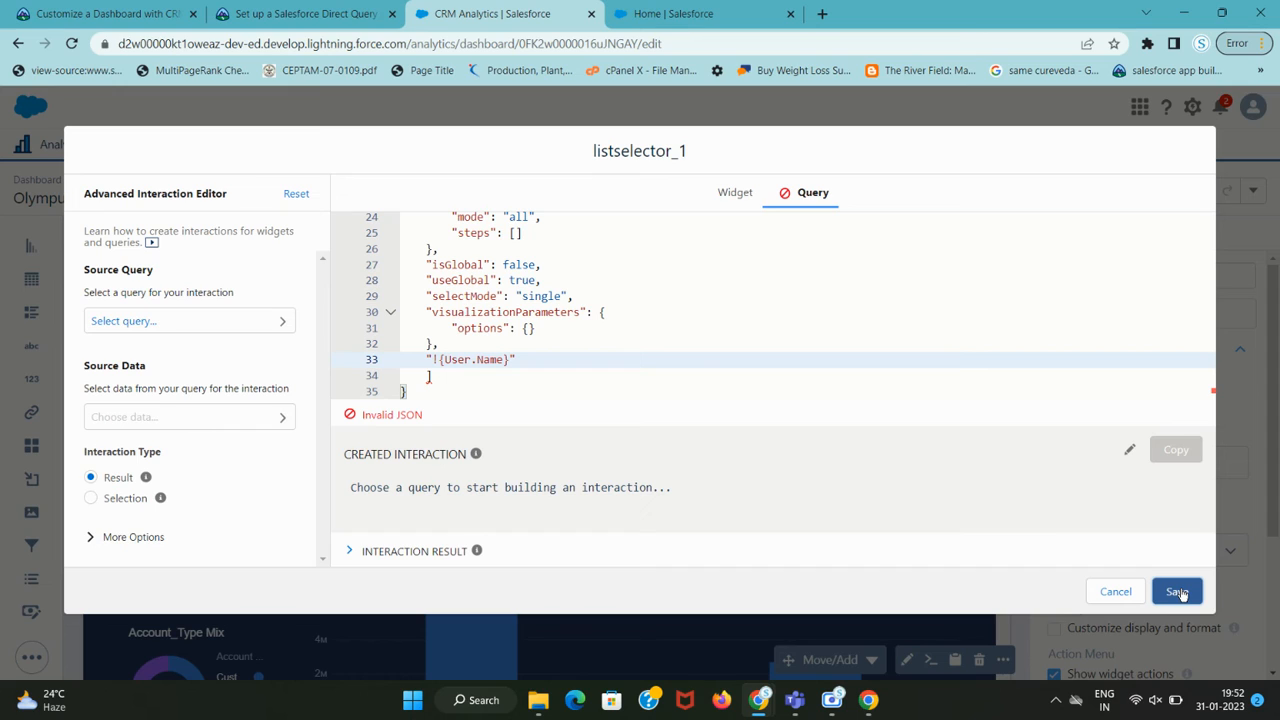
{"action": "left_click", "coordinate": [563, 357]}
{"action": "key", "text": "ctrl+z"}
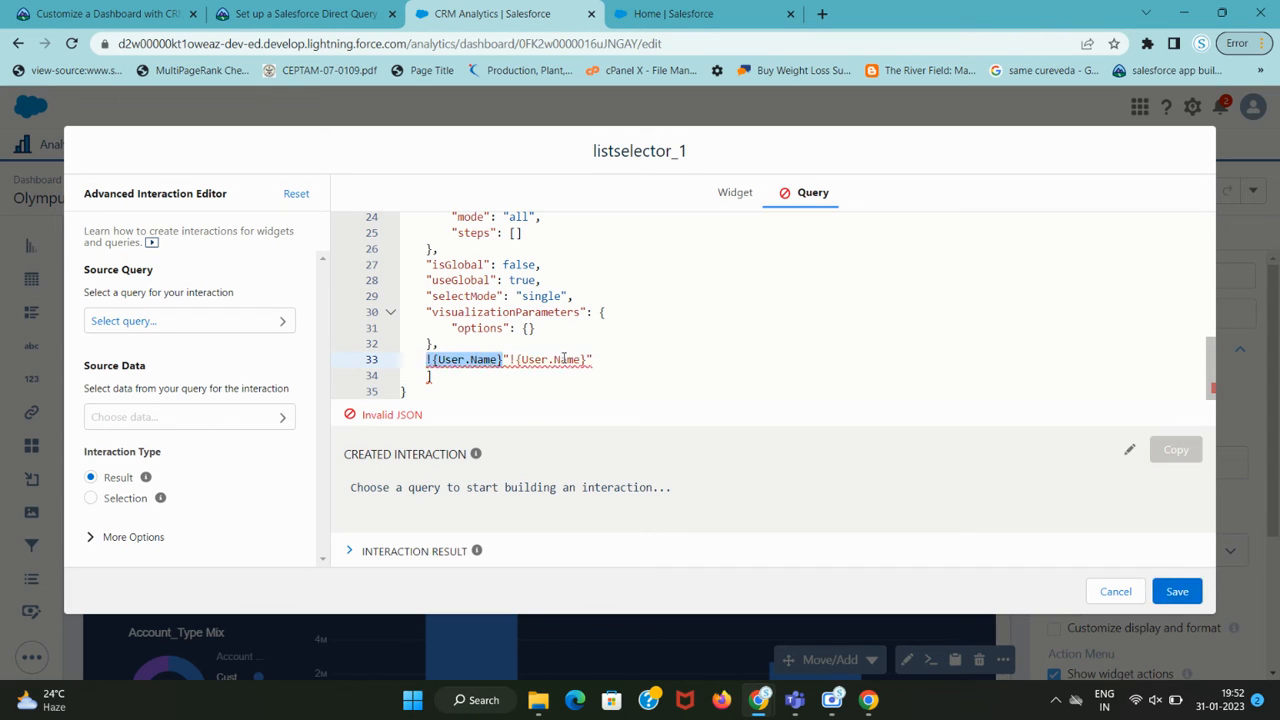
{"action": "key", "text": "ctrl+z"}
{"action": "key", "text": "ctrl+z"}
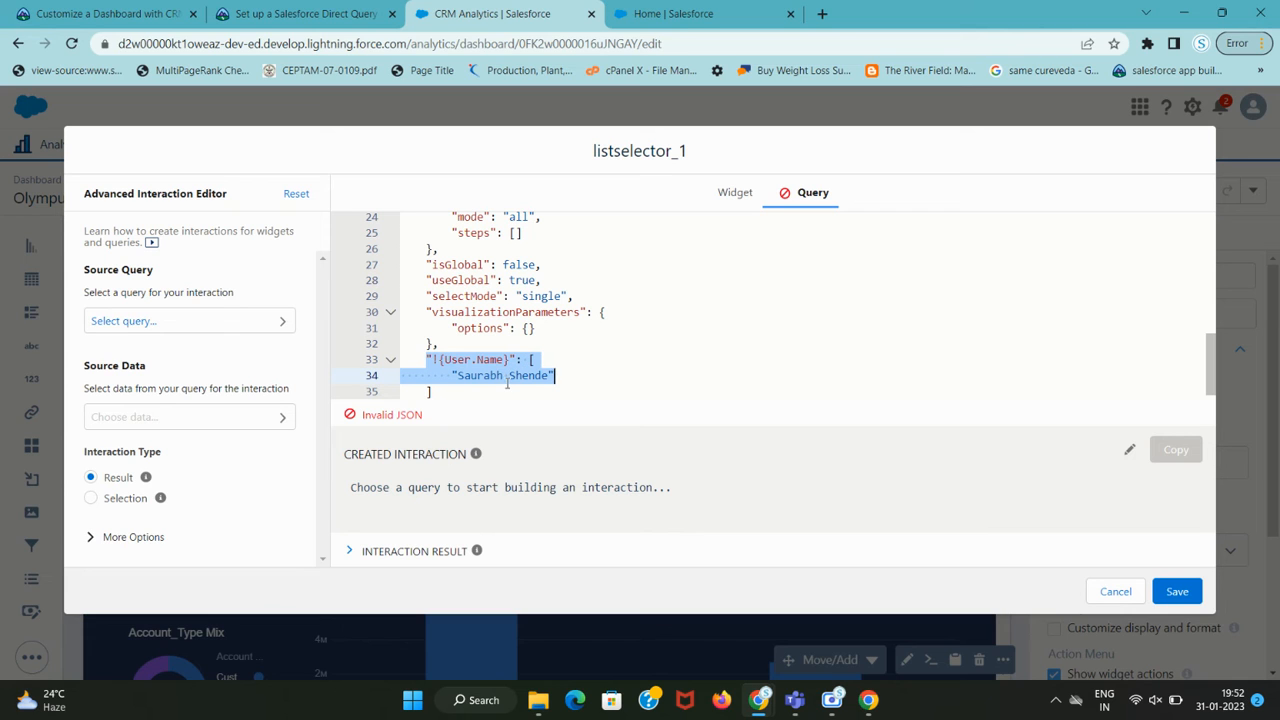
{"action": "key", "text": "ctrl+shift+Tab"}
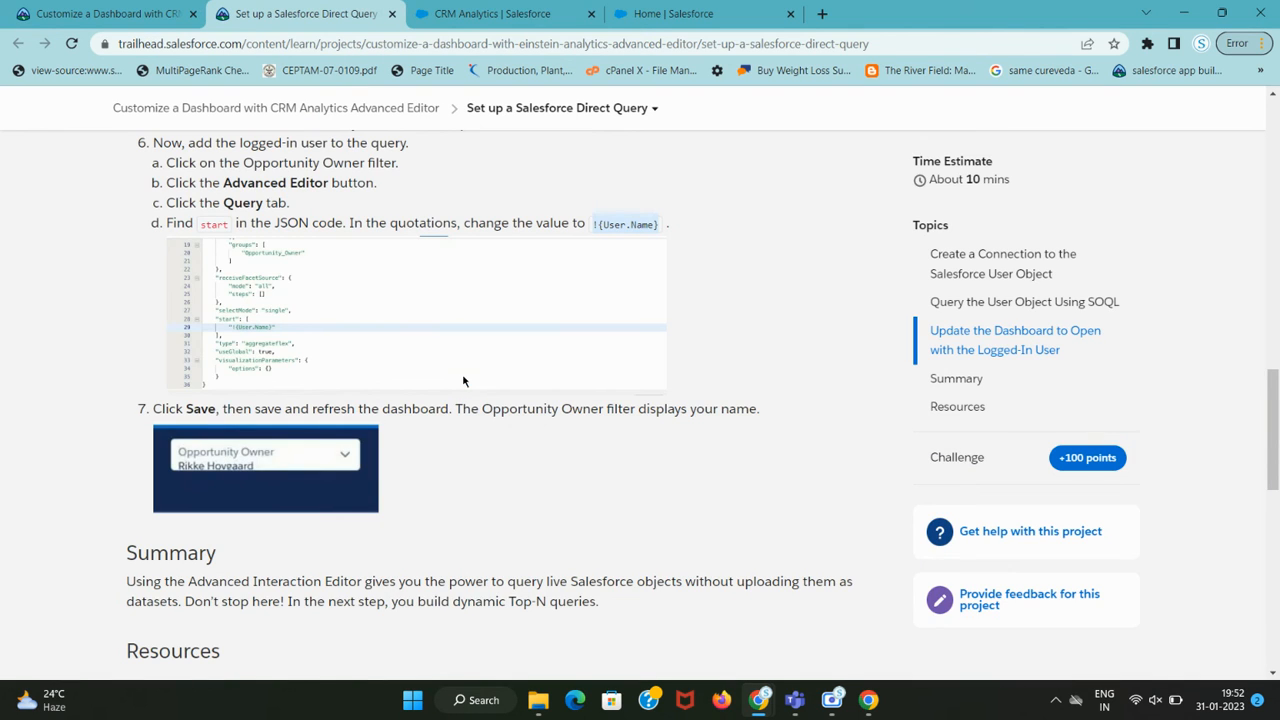
{"action": "key", "text": "ctrl+Tab"}
{"action": "left_click", "coordinate": [1184, 598]}
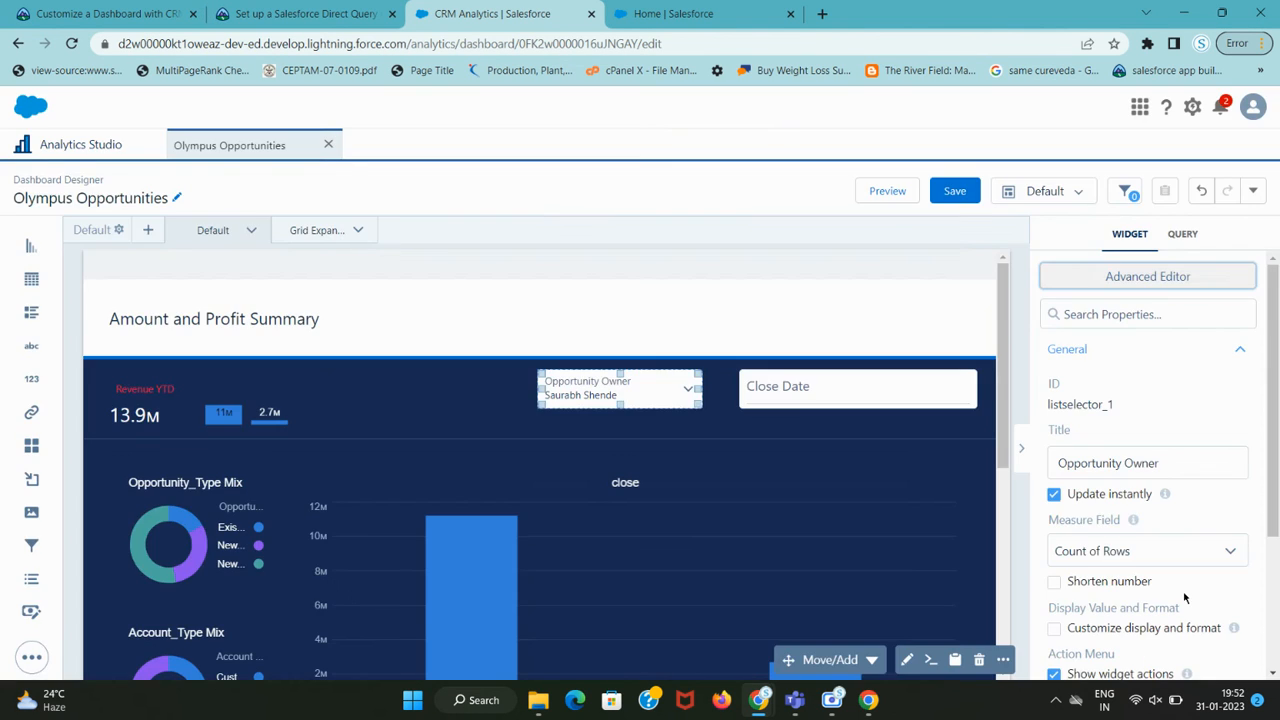
Try saving the dashboard again and dismiss the resulting !{User.Name} error.
{"action": "left_click", "coordinate": [940, 198]}
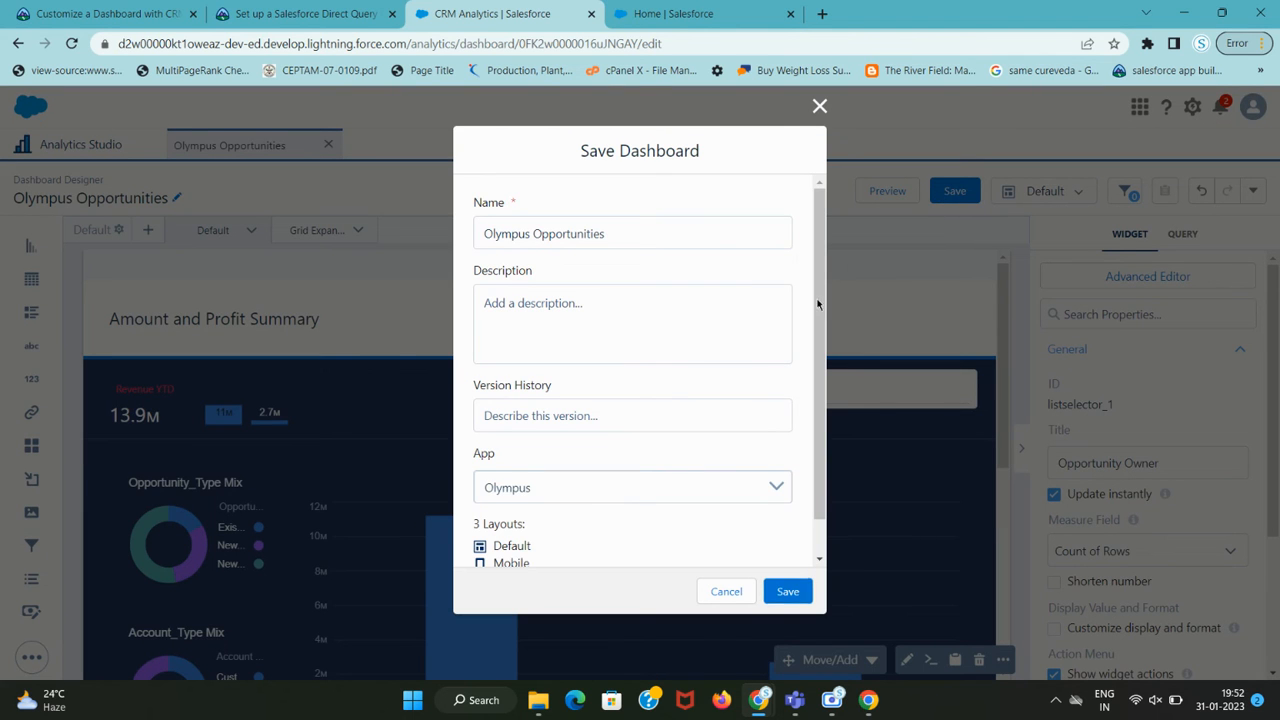
{"action": "left_click", "coordinate": [789, 593]}
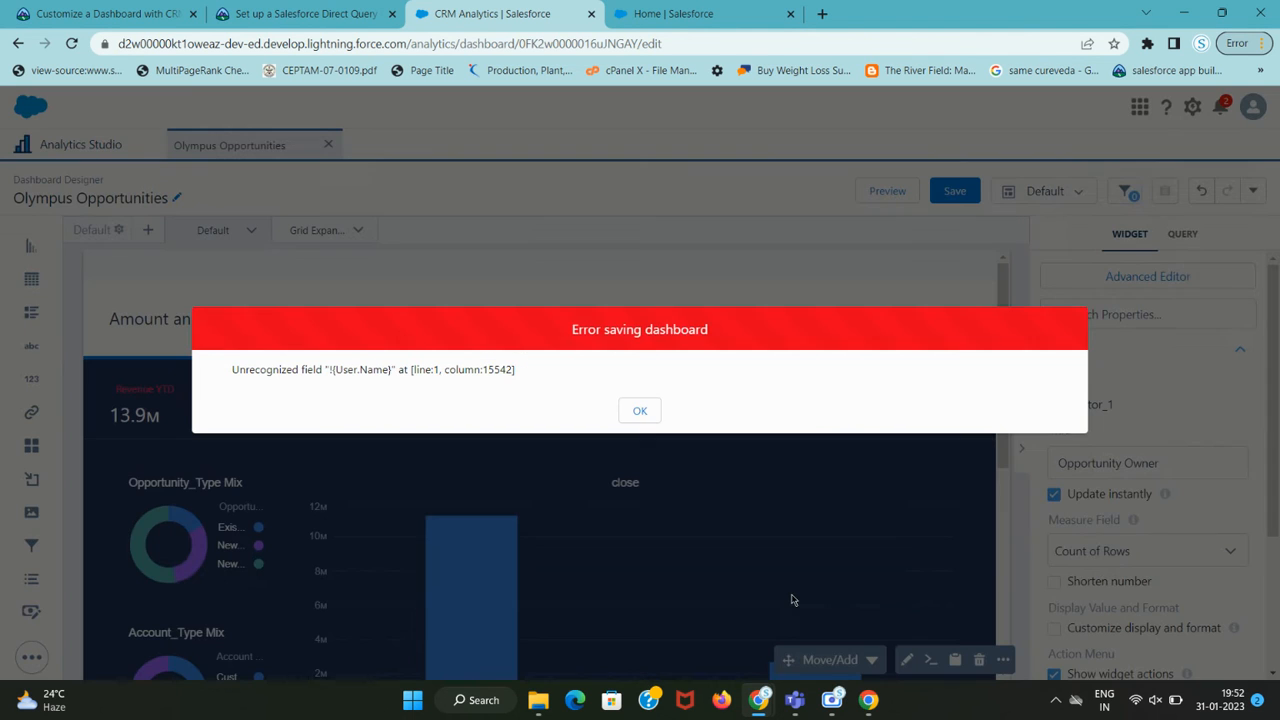
{"action": "key", "text": "ctrl+shift+Tab"}
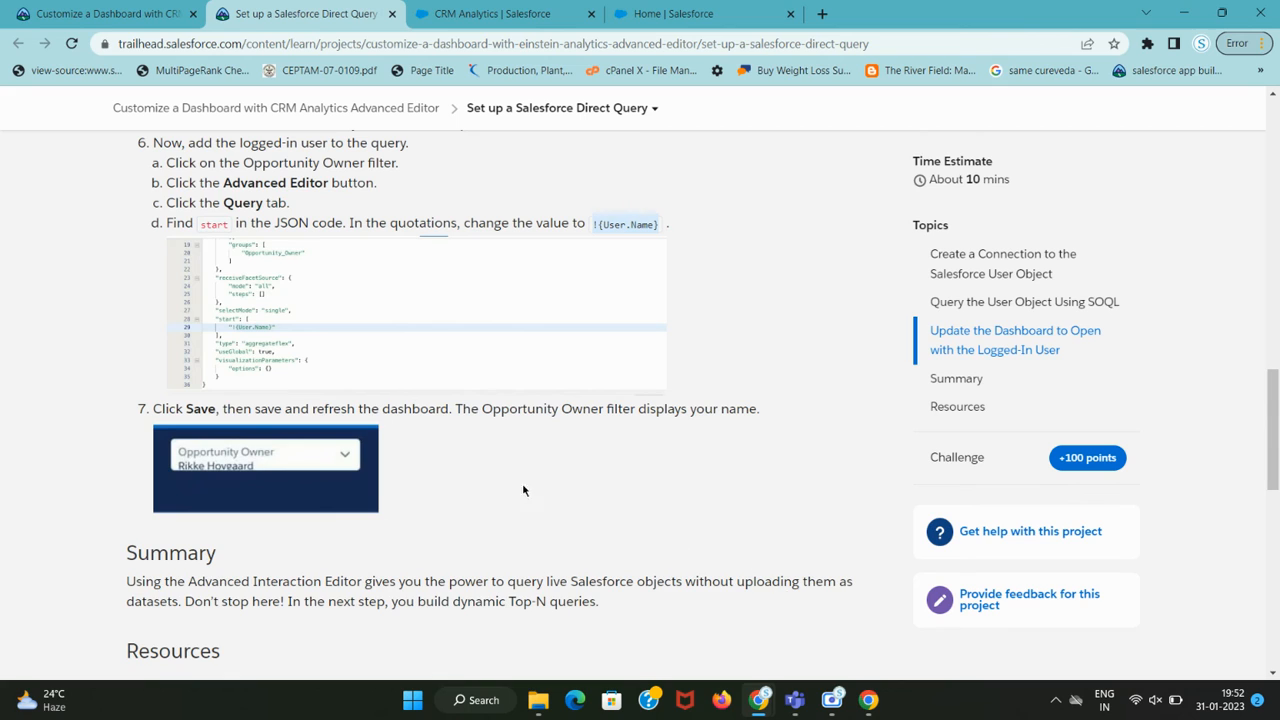
{"action": "scroll", "coordinate": [328, 440], "scroll_direction": "down", "scroll_amount": 2}
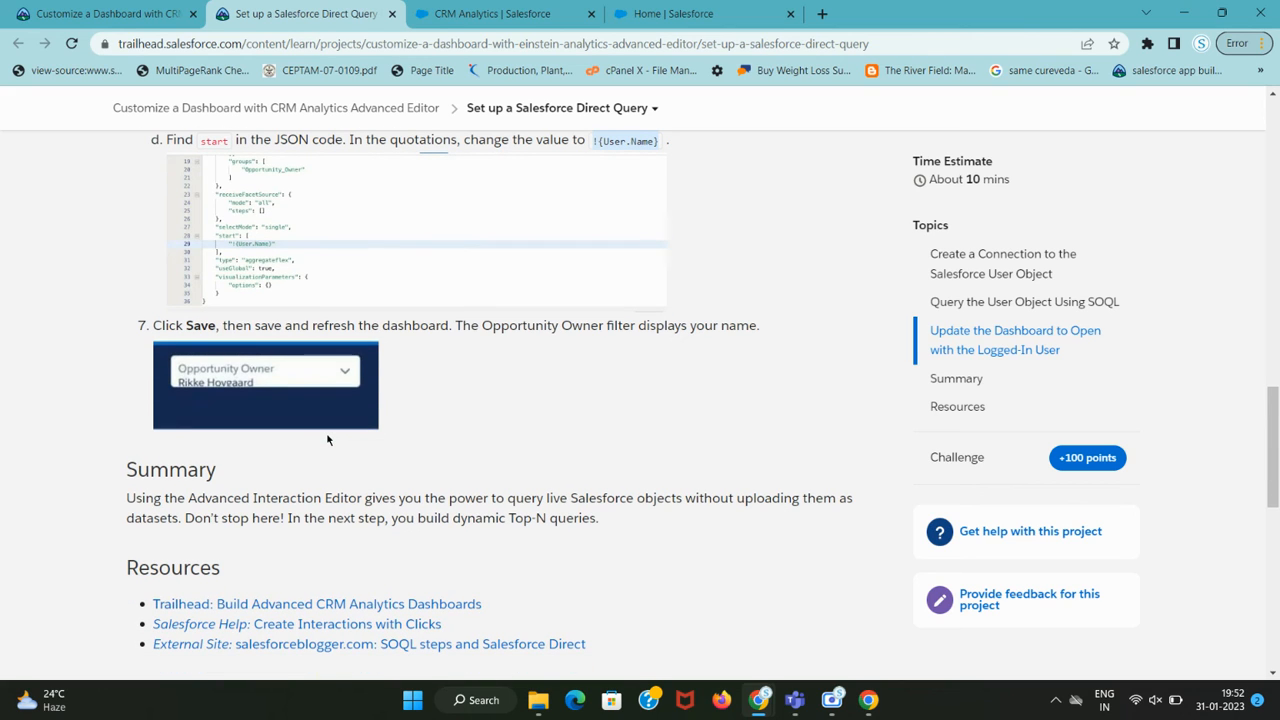
{"action": "key", "text": "ctrl+Tab"}
{"action": "left_click", "coordinate": [640, 409]}
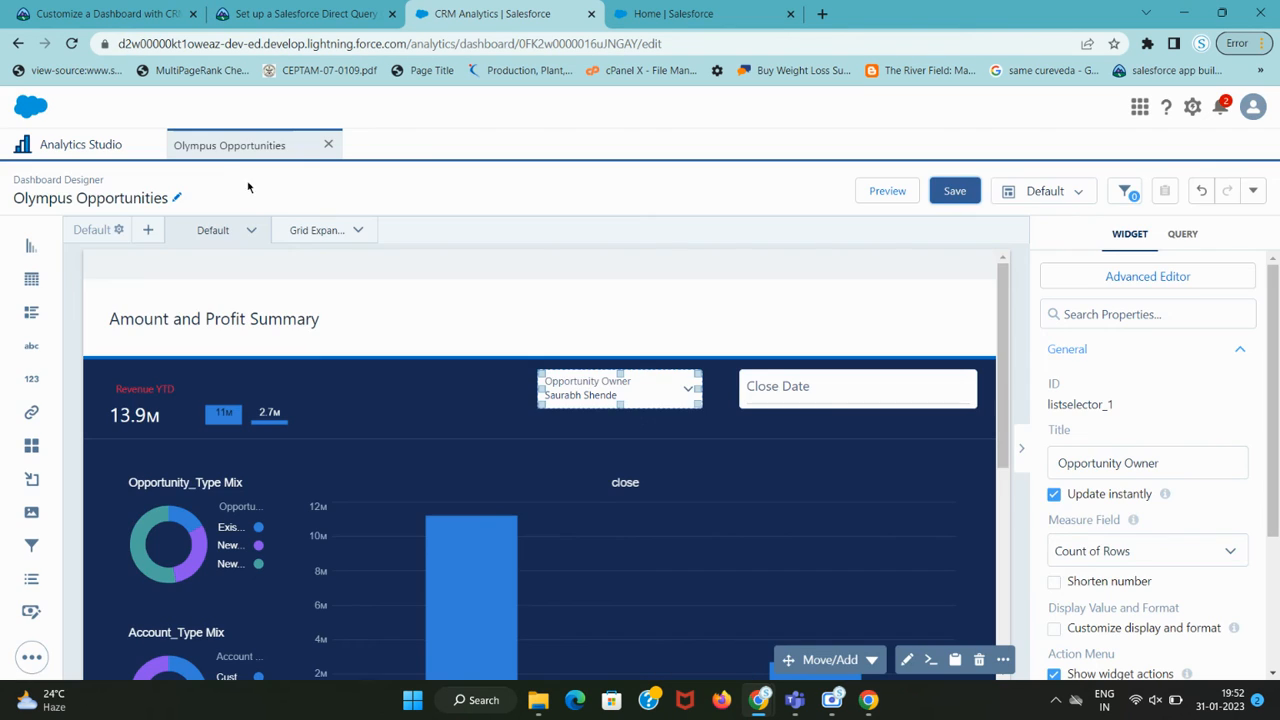
Cancel the Reload site prompt and reopen listselector_1's Advanced Editor.
{"action": "left_click", "coordinate": [72, 43]}
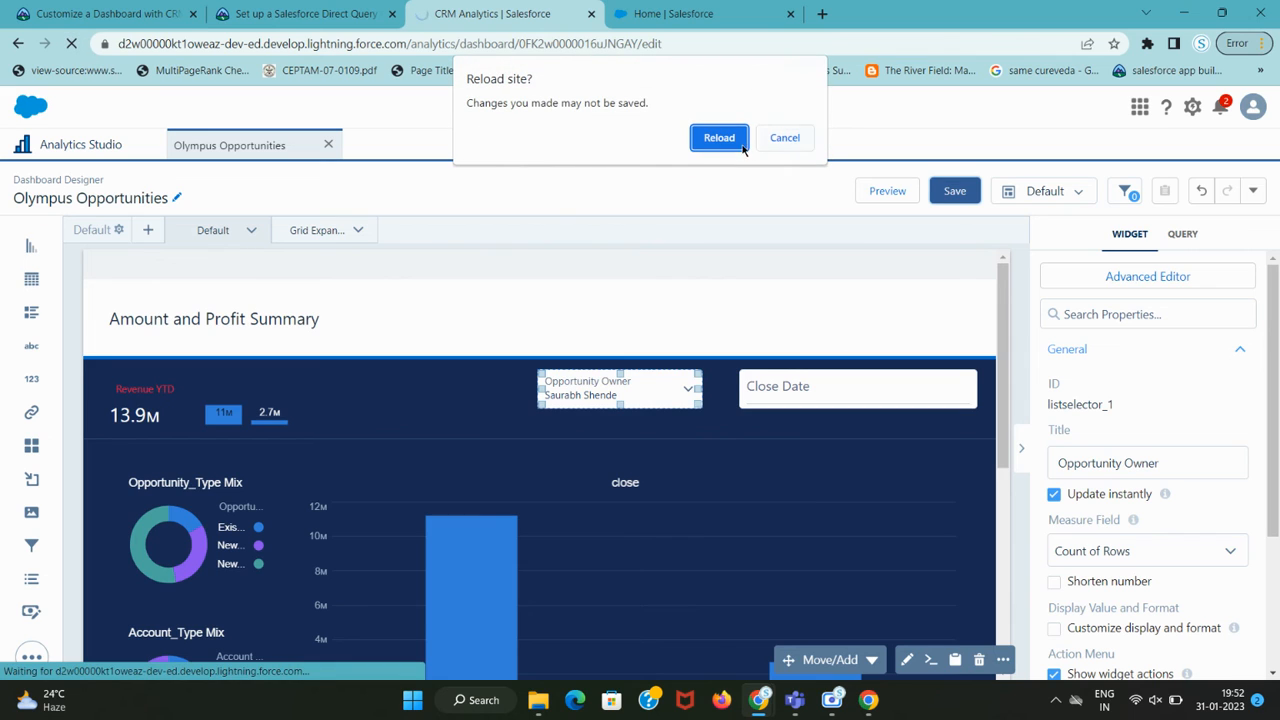
{"action": "left_click", "coordinate": [785, 139]}
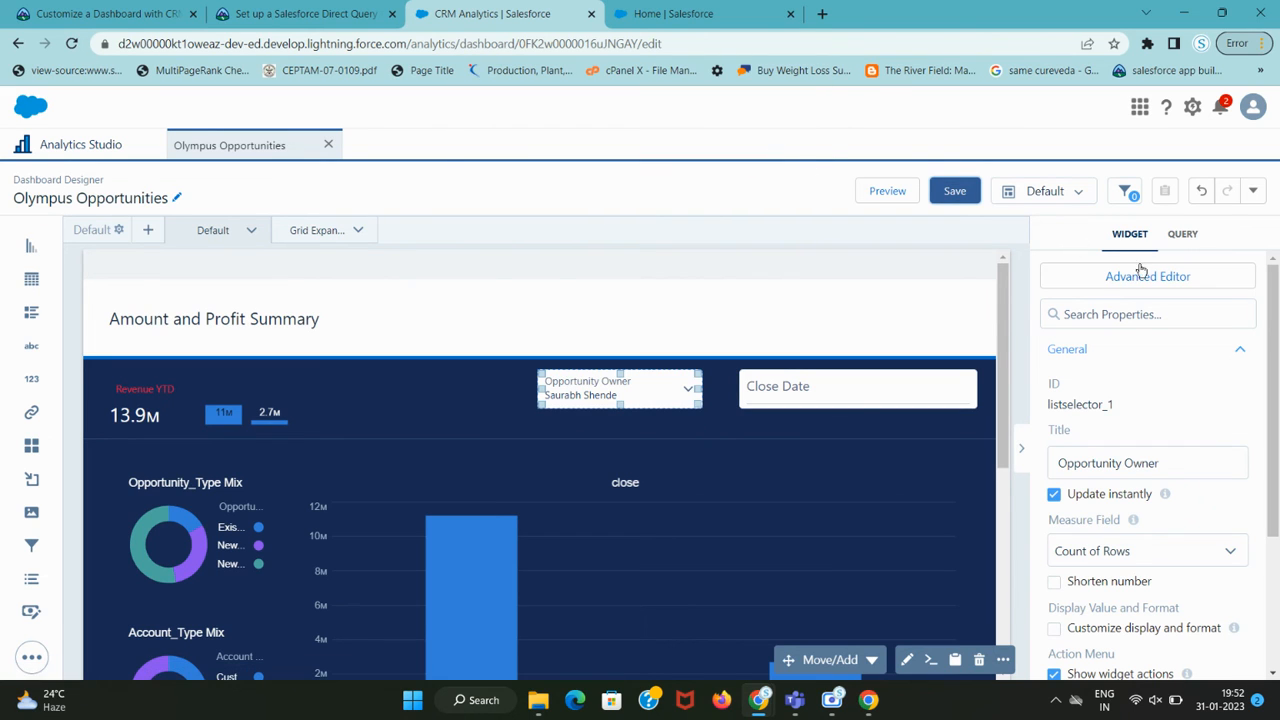
{"action": "left_click", "coordinate": [1196, 283]}
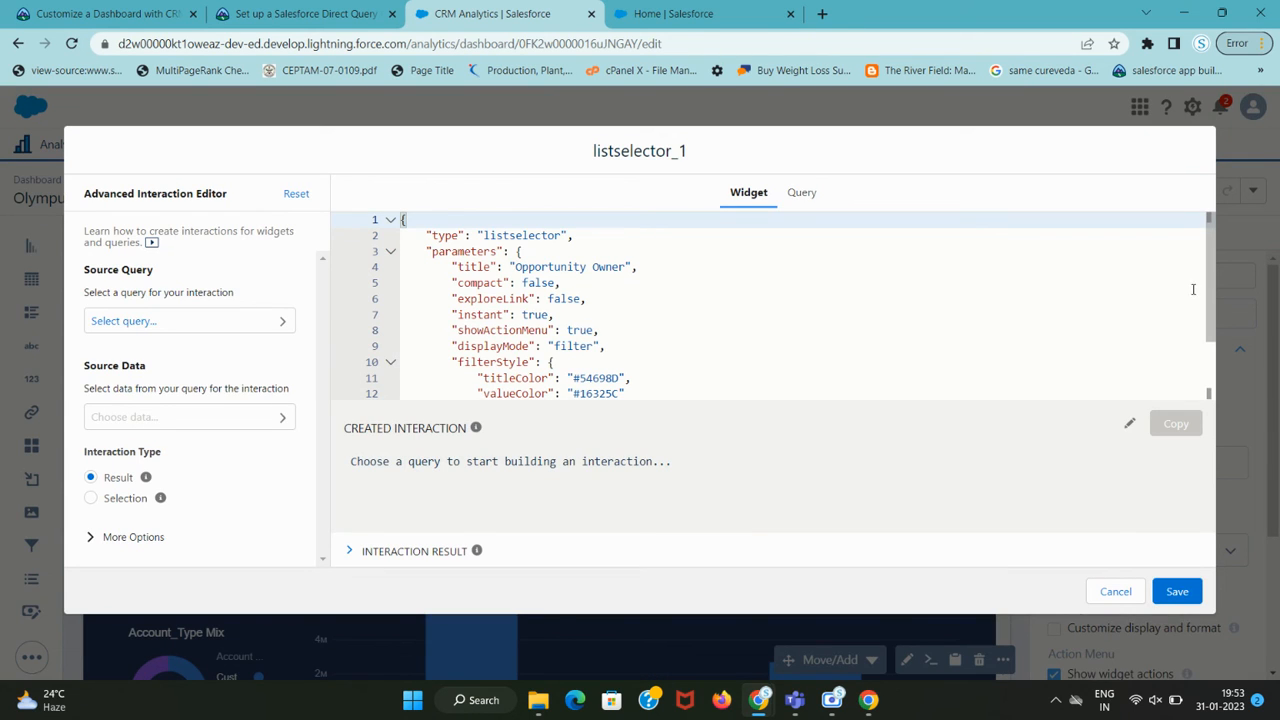
On the Query tab, restore the line 33 key to "start".
{"action": "left_click", "coordinate": [832, 700]}
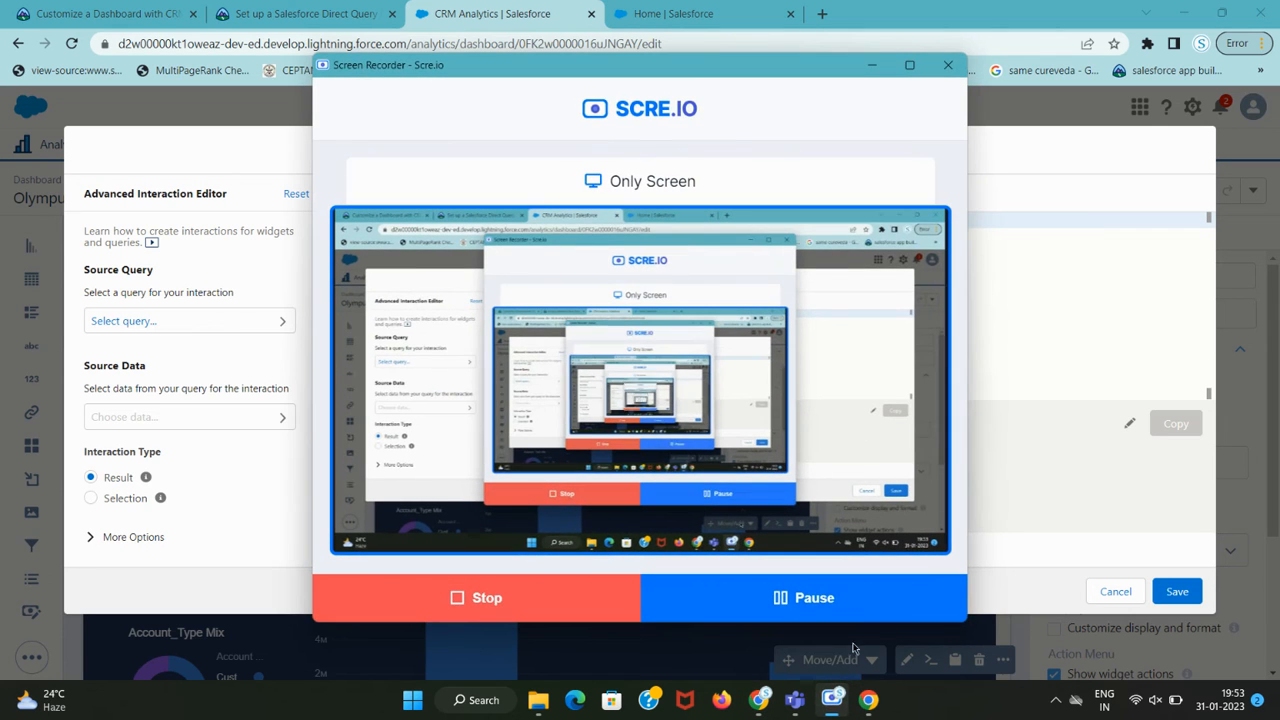
{"action": "left_click", "coordinate": [840, 597]}
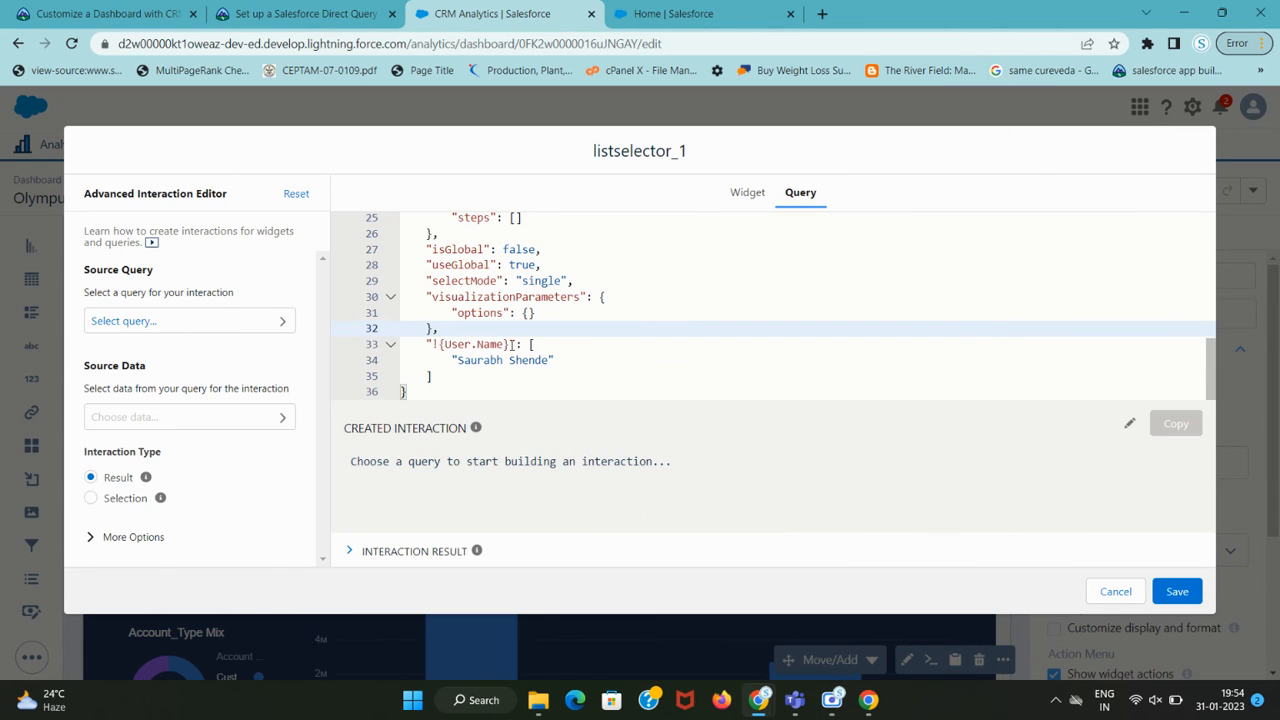
{"action": "left_click_drag", "start_coordinate": [510, 345], "coordinate": [431, 347]}
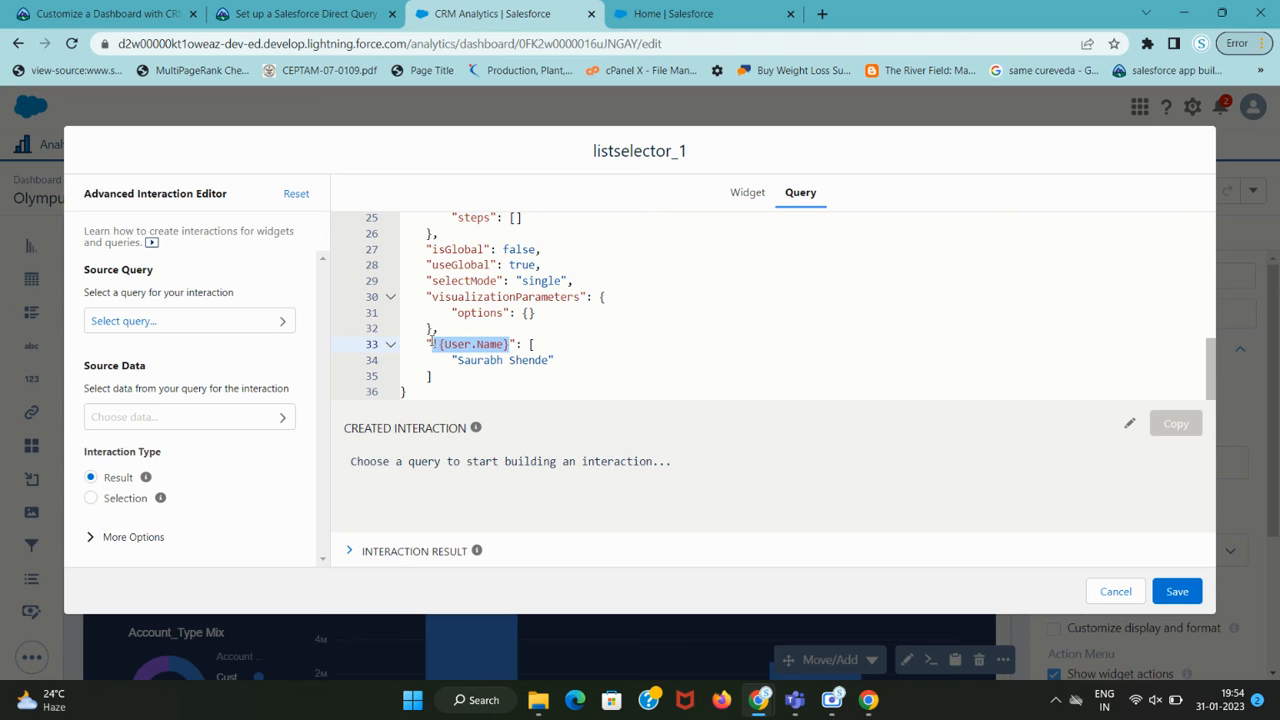
{"action": "type", "text": "start"}
{"action": "left_click", "coordinate": [658, 341]}
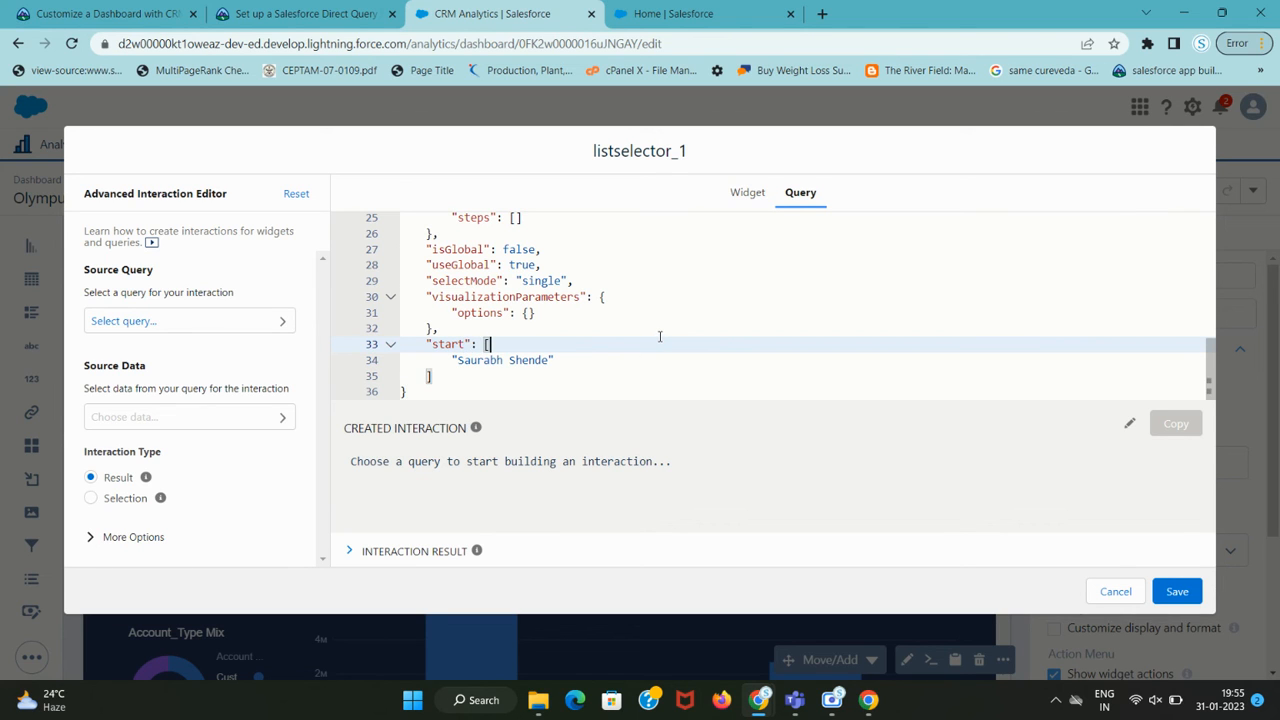
Replace the owner name on line 34 with "!{User.Name}" and save the JSON.
{"action": "key", "text": "ctrl+shift+Tab"}
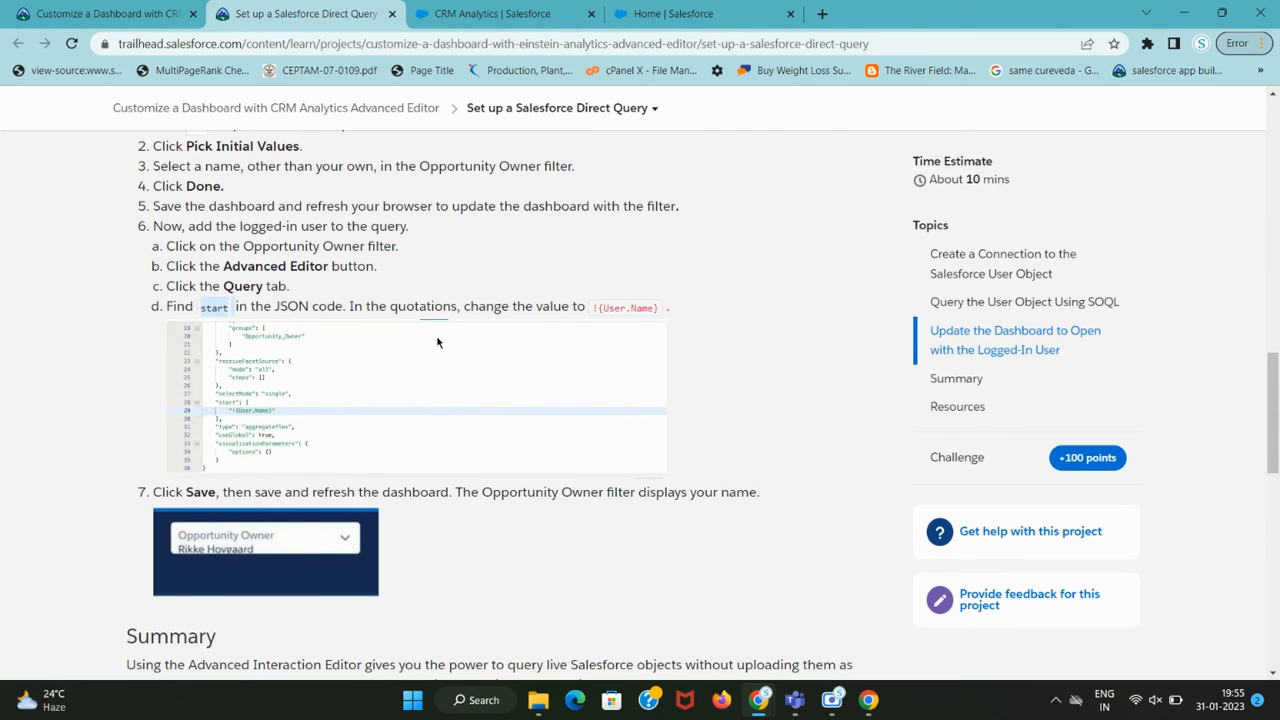
{"action": "left_click_drag", "start_coordinate": [593, 308], "coordinate": [657, 308]}
{"action": "key", "text": "ctrl+c"}
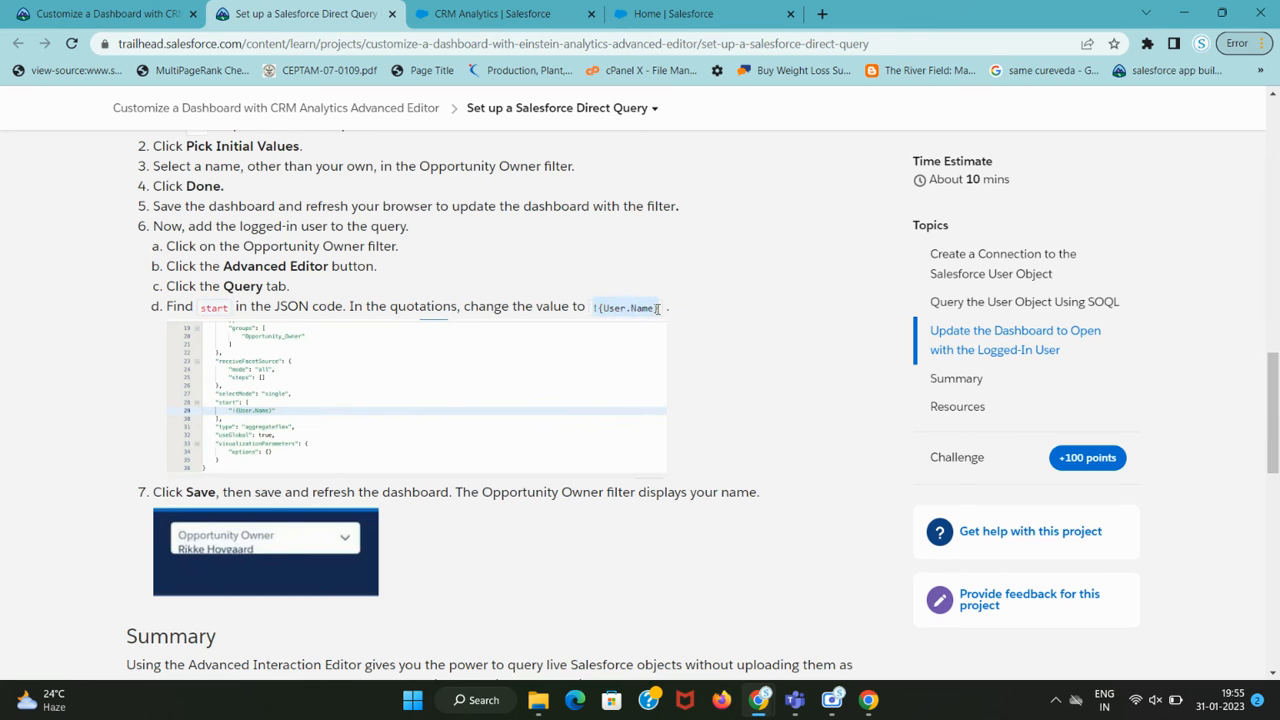
{"action": "key", "text": "ctrl+Tab"}
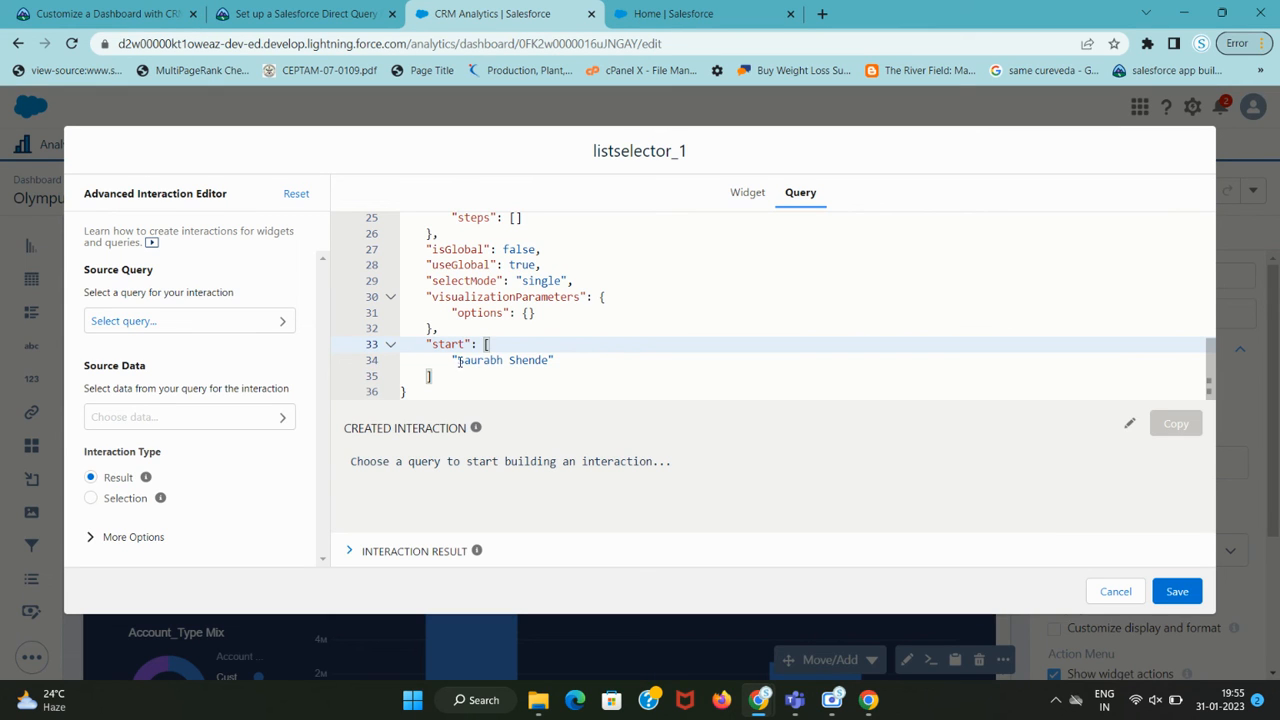
{"action": "left_click_drag", "start_coordinate": [458, 361], "coordinate": [550, 360]}
{"action": "key", "text": "ctrl+v"}
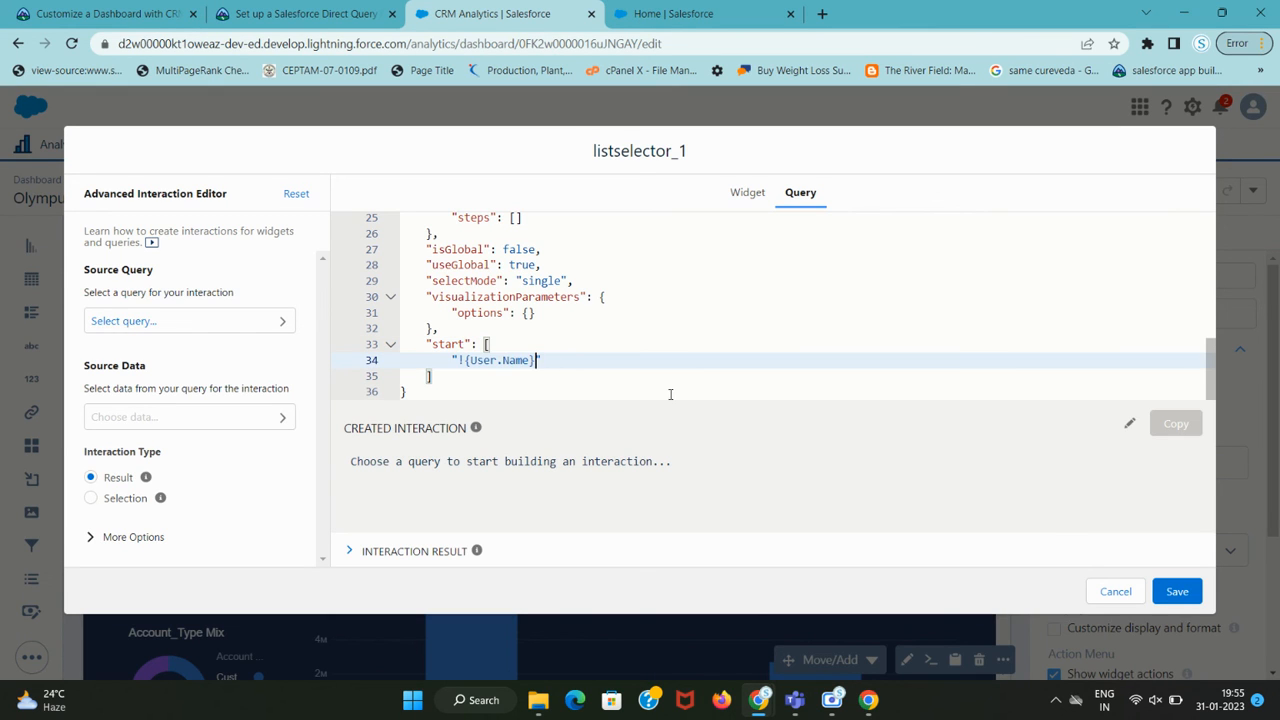
{"action": "key", "text": "ctrl+shift+Tab"}
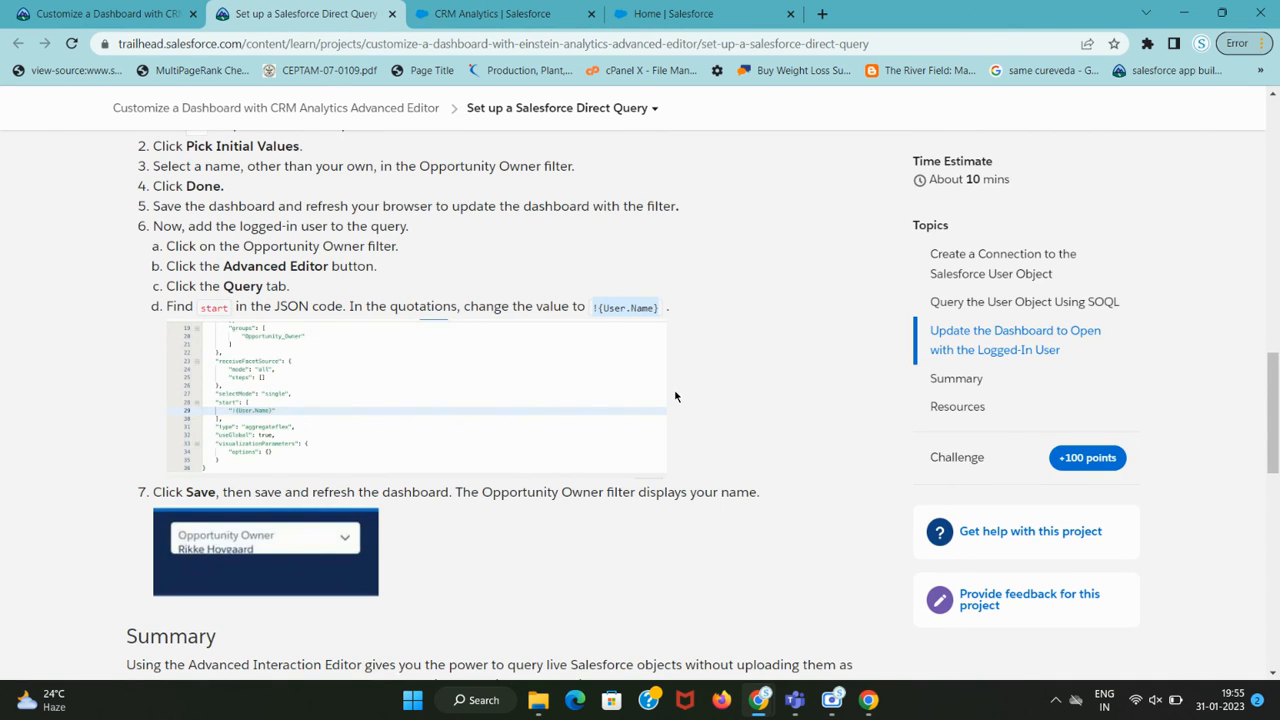
{"action": "key", "text": "ctrl+Tab"}
{"action": "left_click", "coordinate": [1172, 592]}
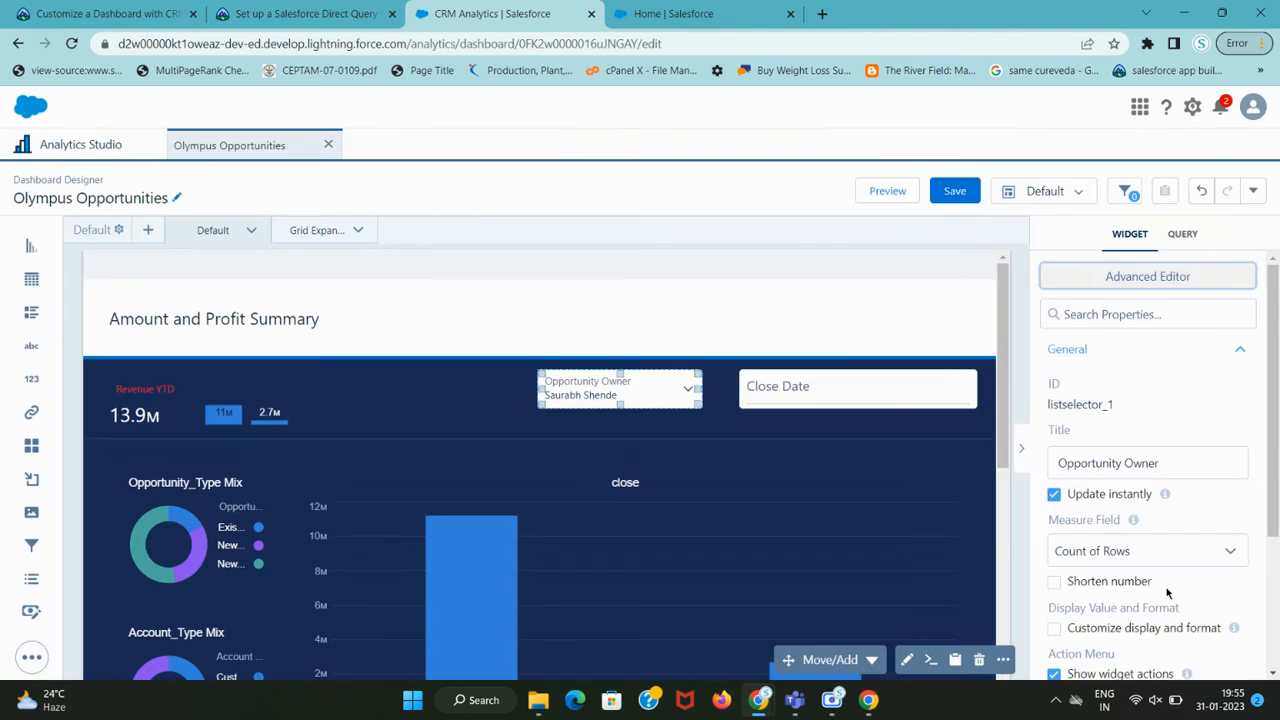
Save Olympus Opportunities successfully and reload the dashboard page.
{"action": "left_click", "coordinate": [955, 191]}
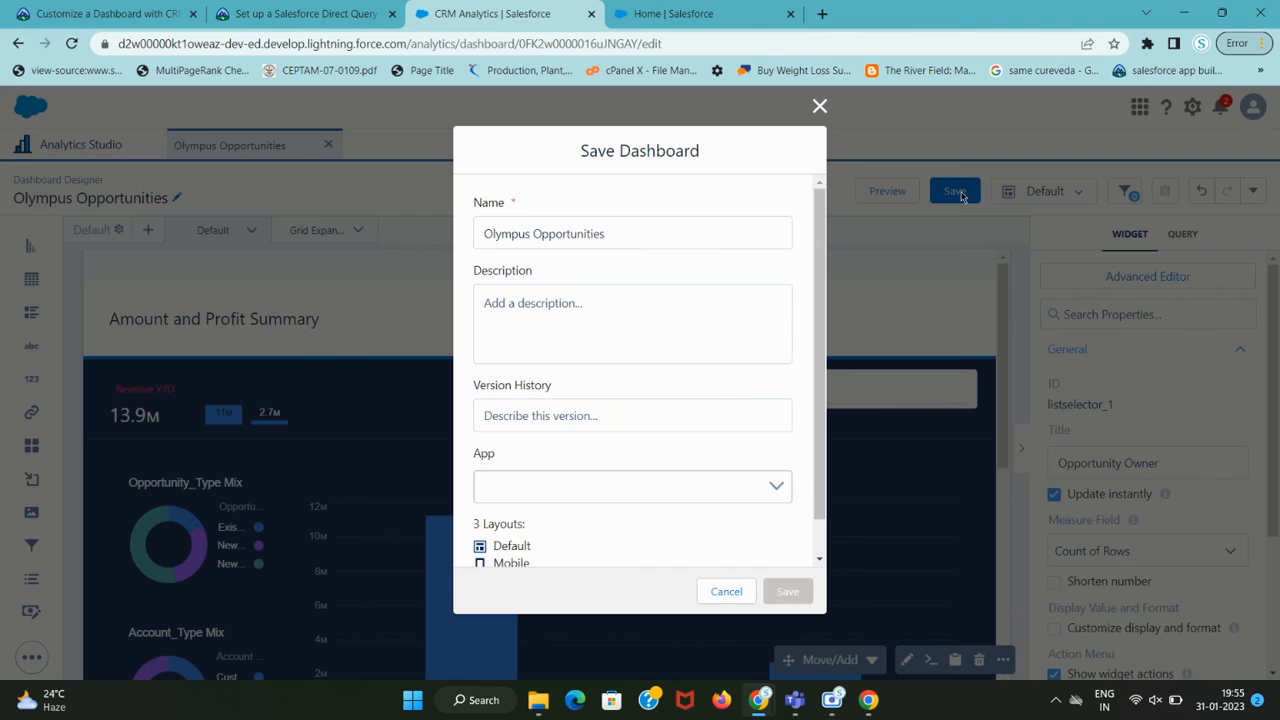
{"action": "left_click", "coordinate": [786, 592]}
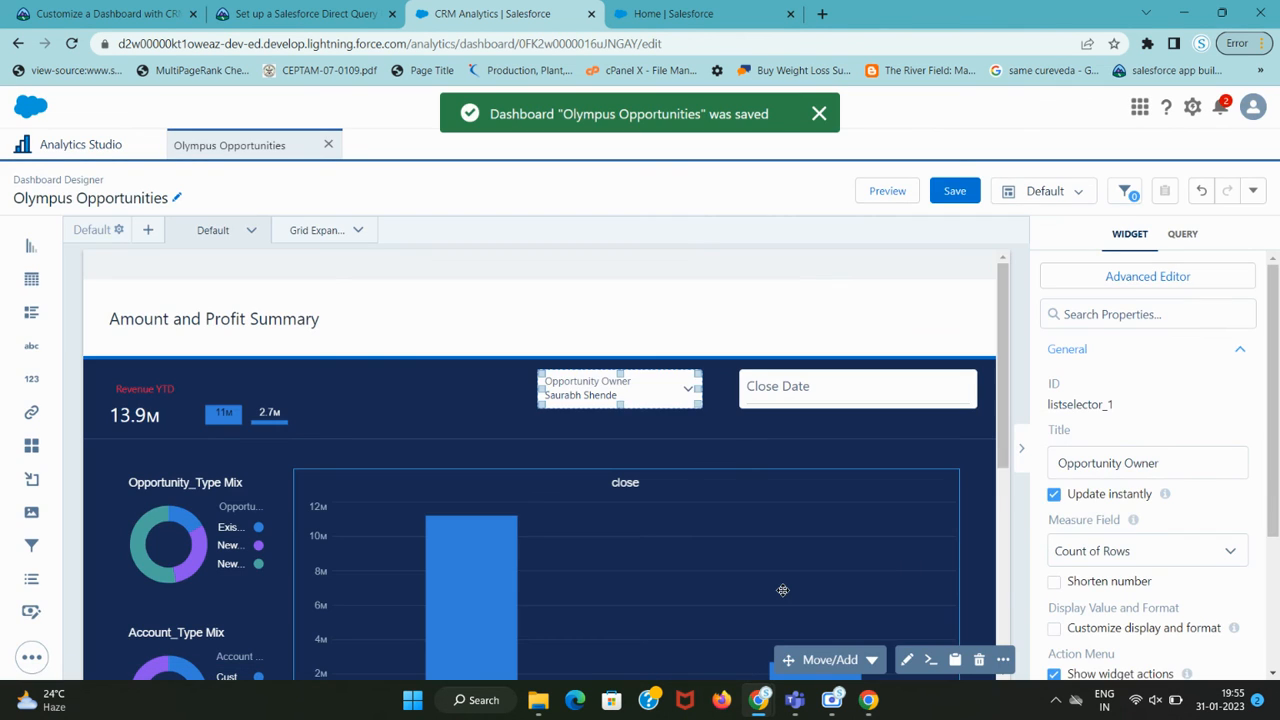
{"action": "key", "text": "ctrl+shift+Tab"}
{"action": "scroll", "coordinate": [620, 505], "scroll_direction": "down", "scroll_amount": 2}
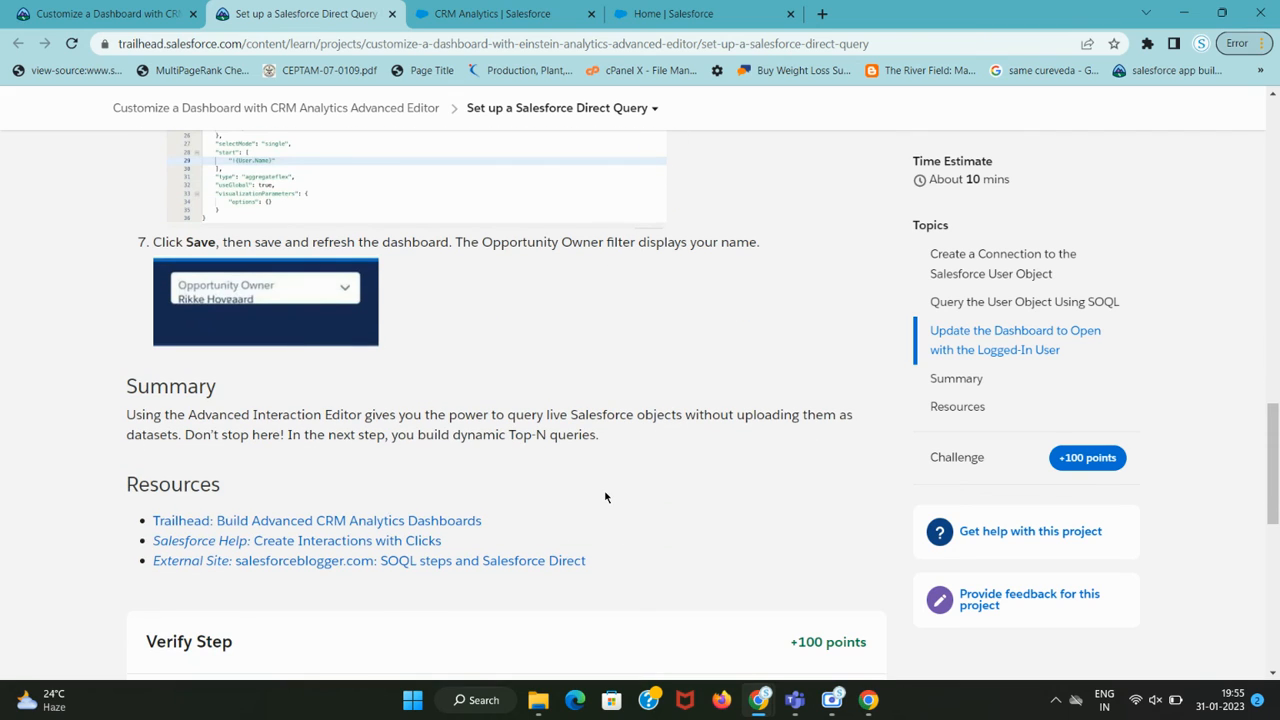
{"action": "key", "text": "ctrl+Tab"}
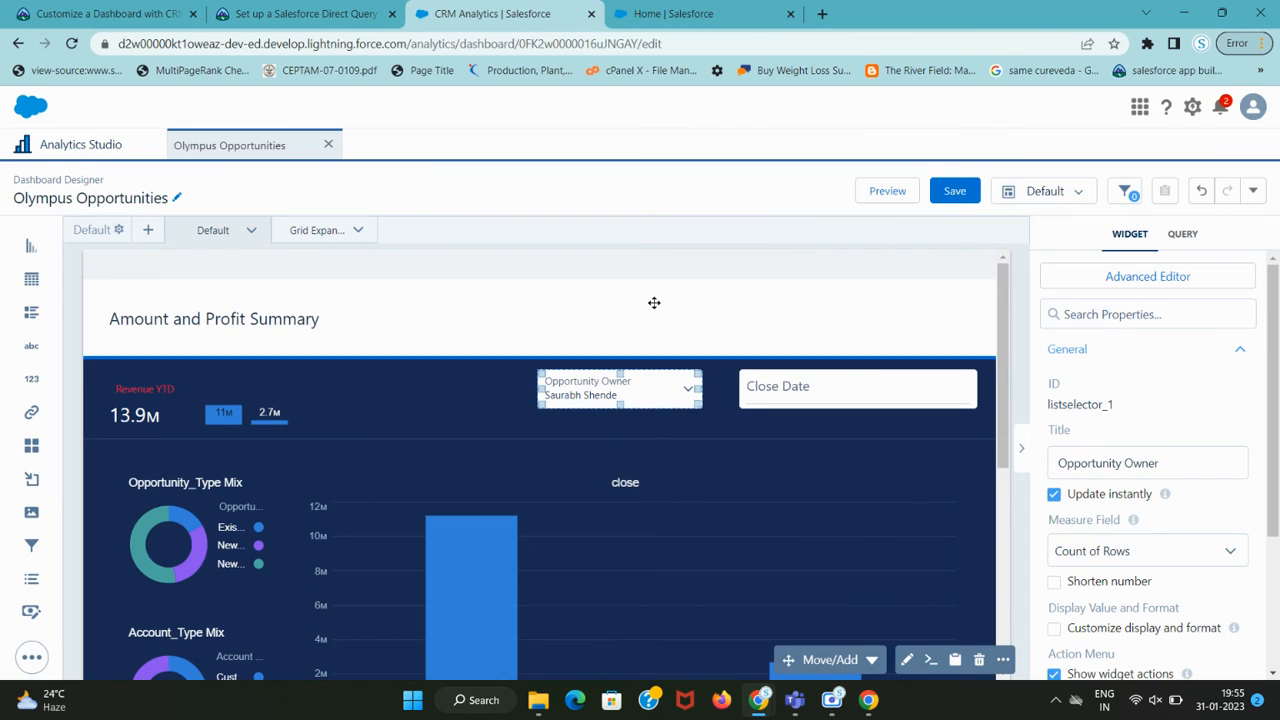
{"action": "left_click", "coordinate": [71, 43]}
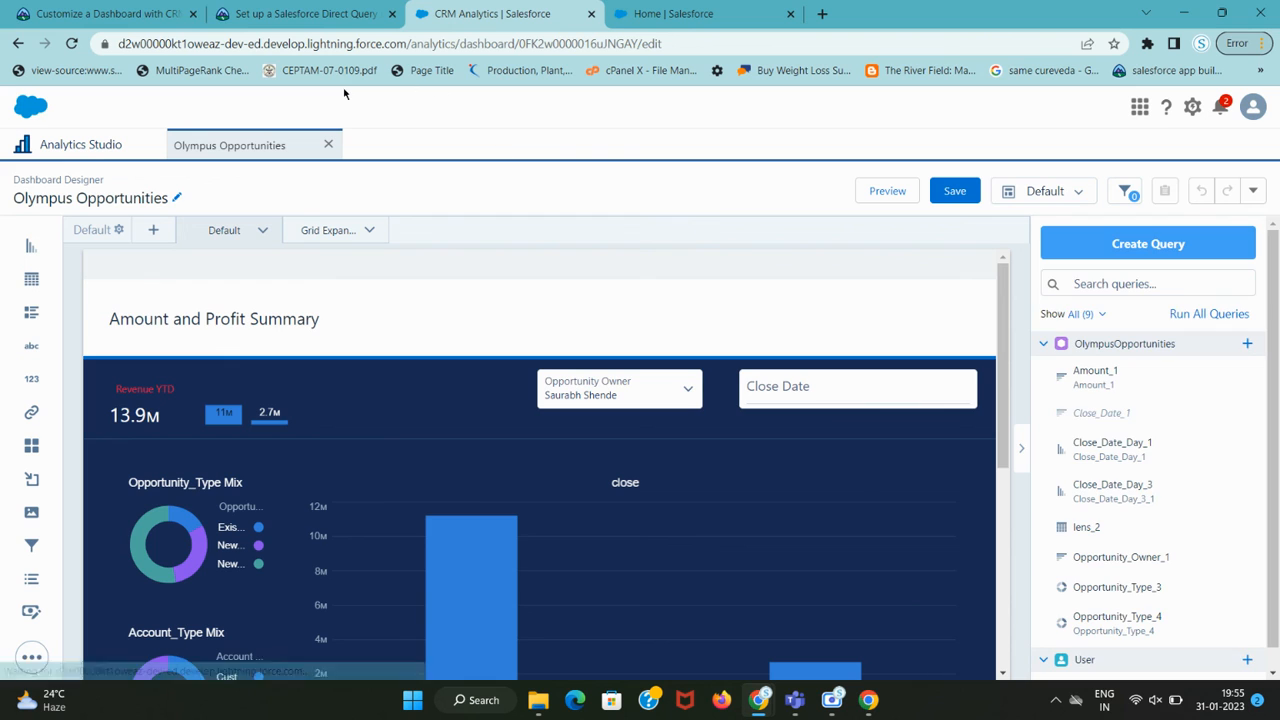
{"action": "left_click", "coordinate": [297, 16]}
Verify the Trailhead step to earn 100 points, bringing progress to 75%.
{"action": "scroll", "coordinate": [400, 400], "scroll_direction": "down", "scroll_amount": 5}
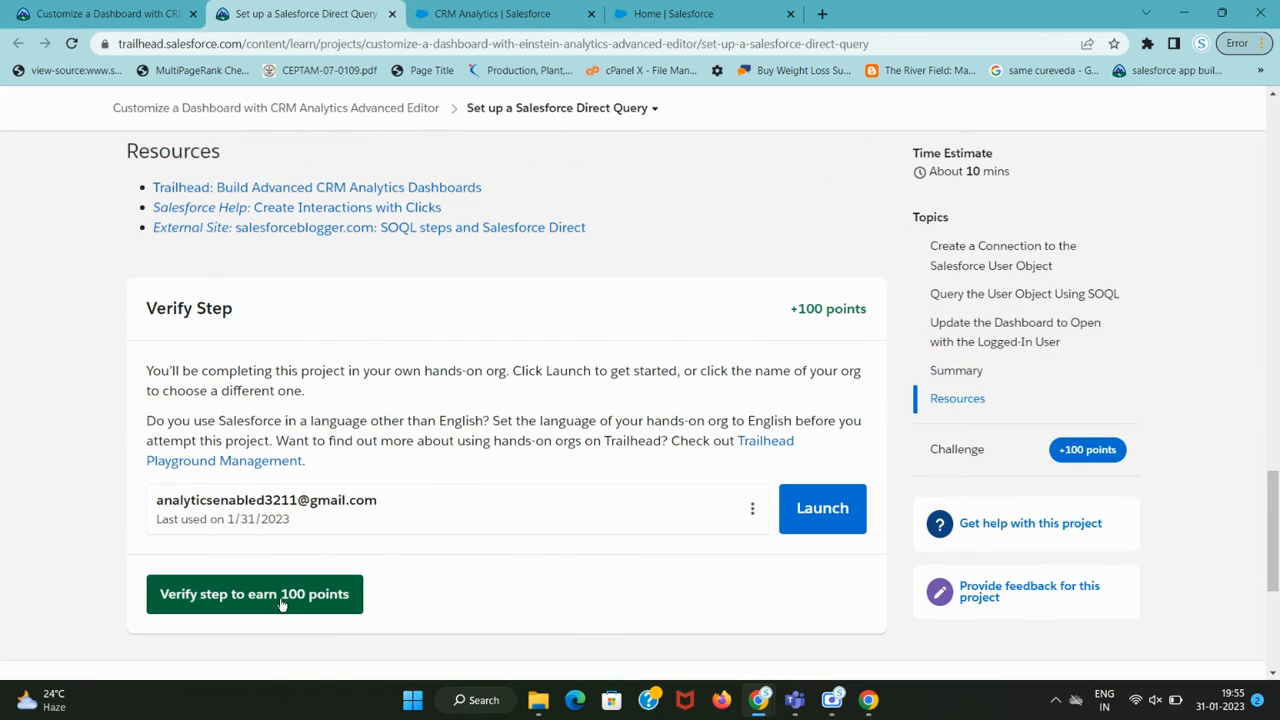
{"action": "left_click", "coordinate": [240, 594]}
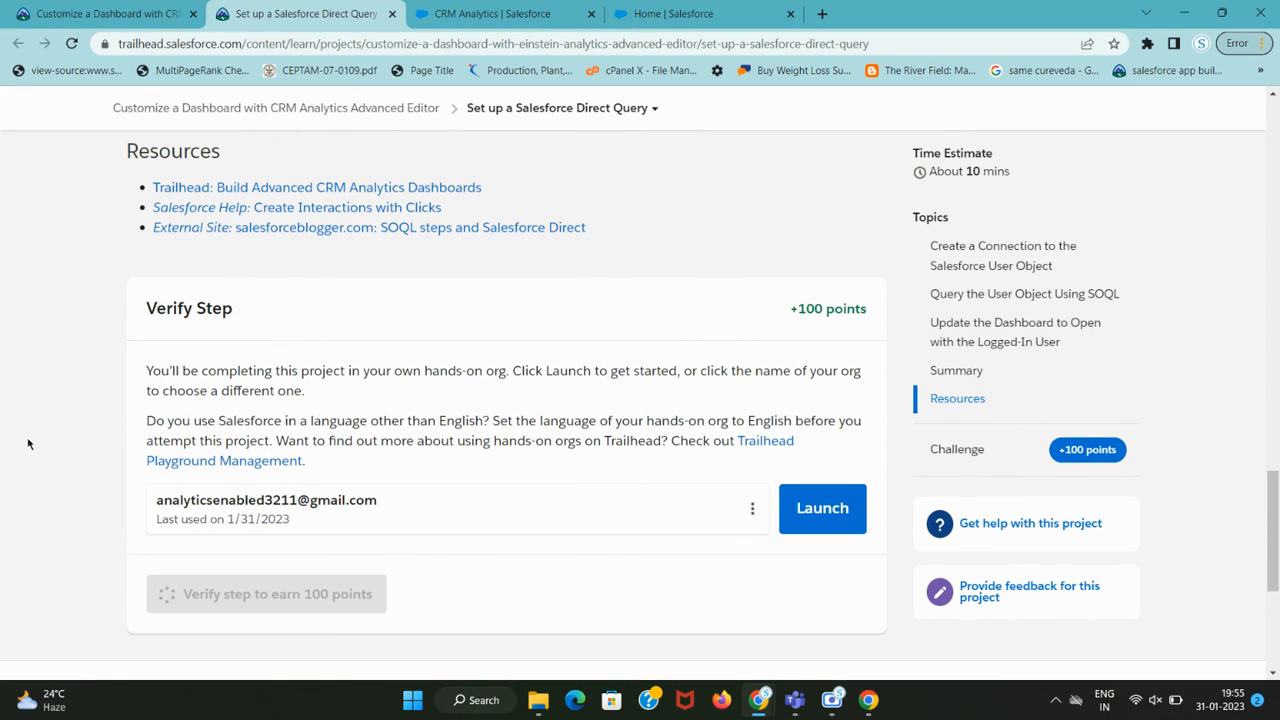